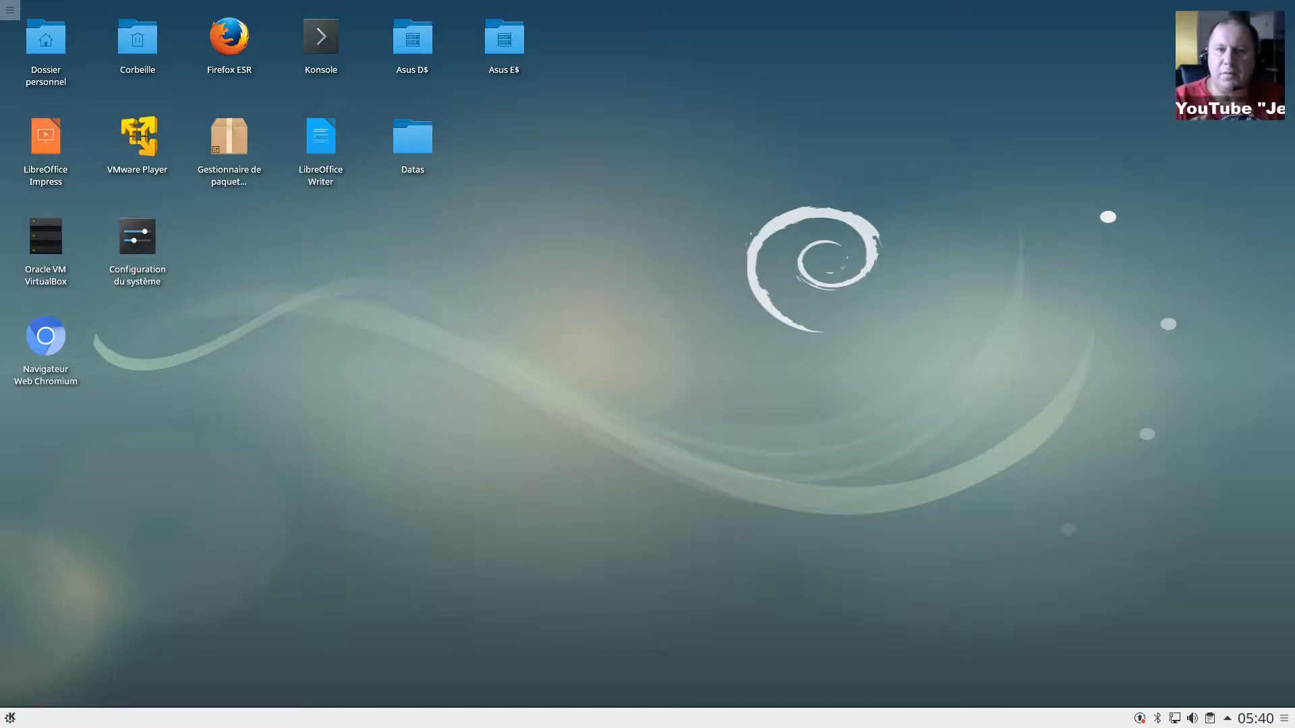
Step: Launch VMware Player and centre its window showing the Windows 10 installation VM
{"action": "left_click", "coordinate": [137, 137]}
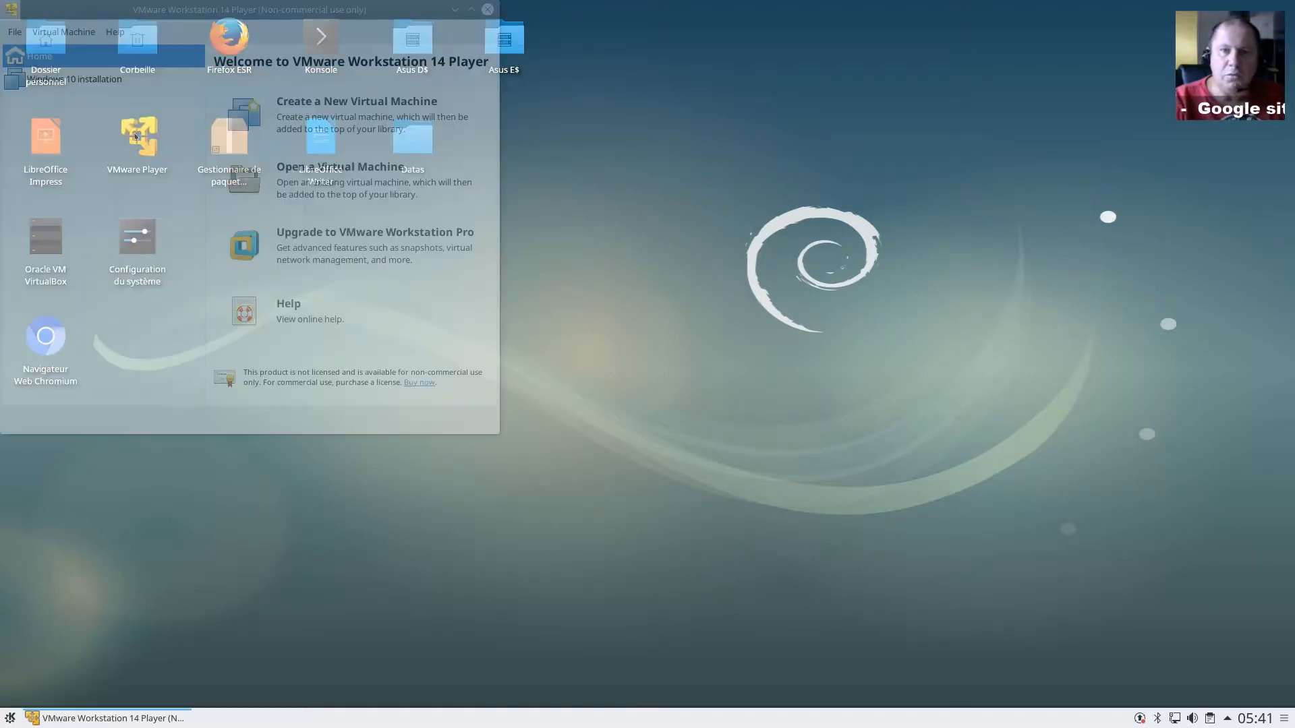
{"action": "left_click_drag", "start_coordinate": [125, 10], "coordinate": [505, 101]}
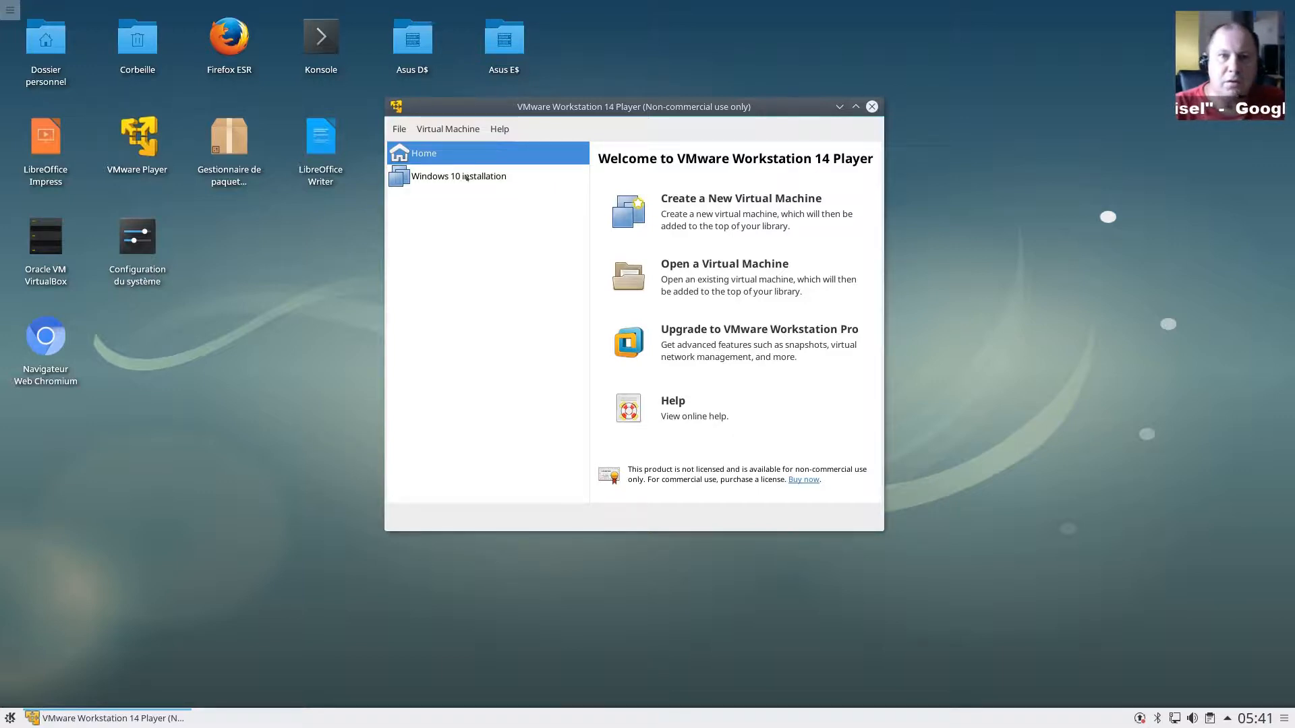
Step: Select the Windows 10 installation VM and power it on
{"action": "left_click", "coordinate": [467, 177]}
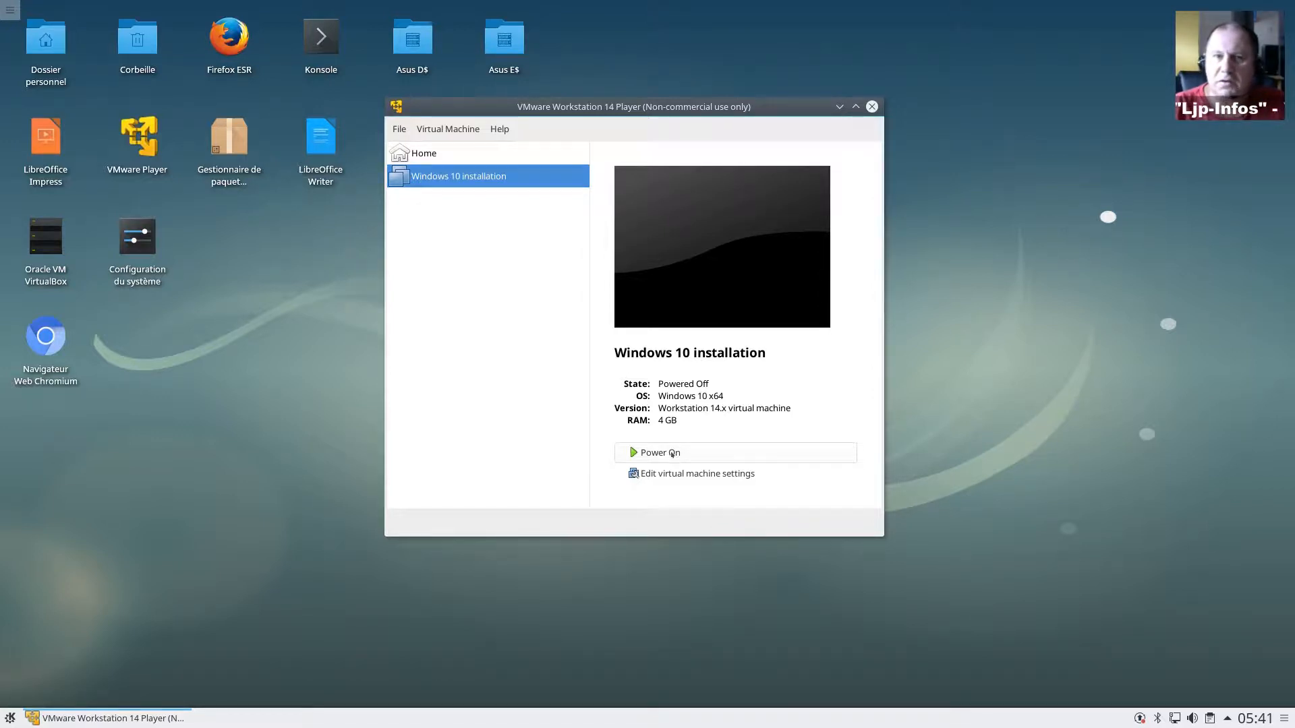
{"action": "left_click", "coordinate": [672, 453]}
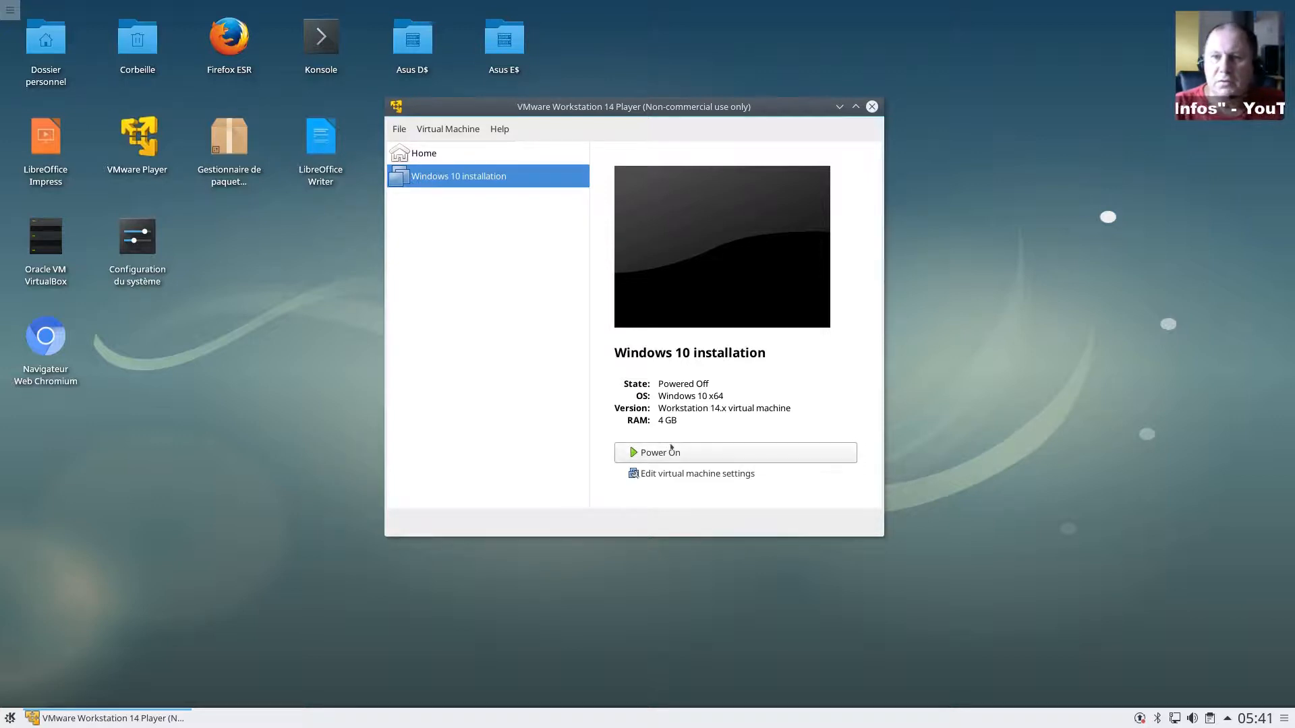
{"action": "left_click", "coordinate": [664, 453]}
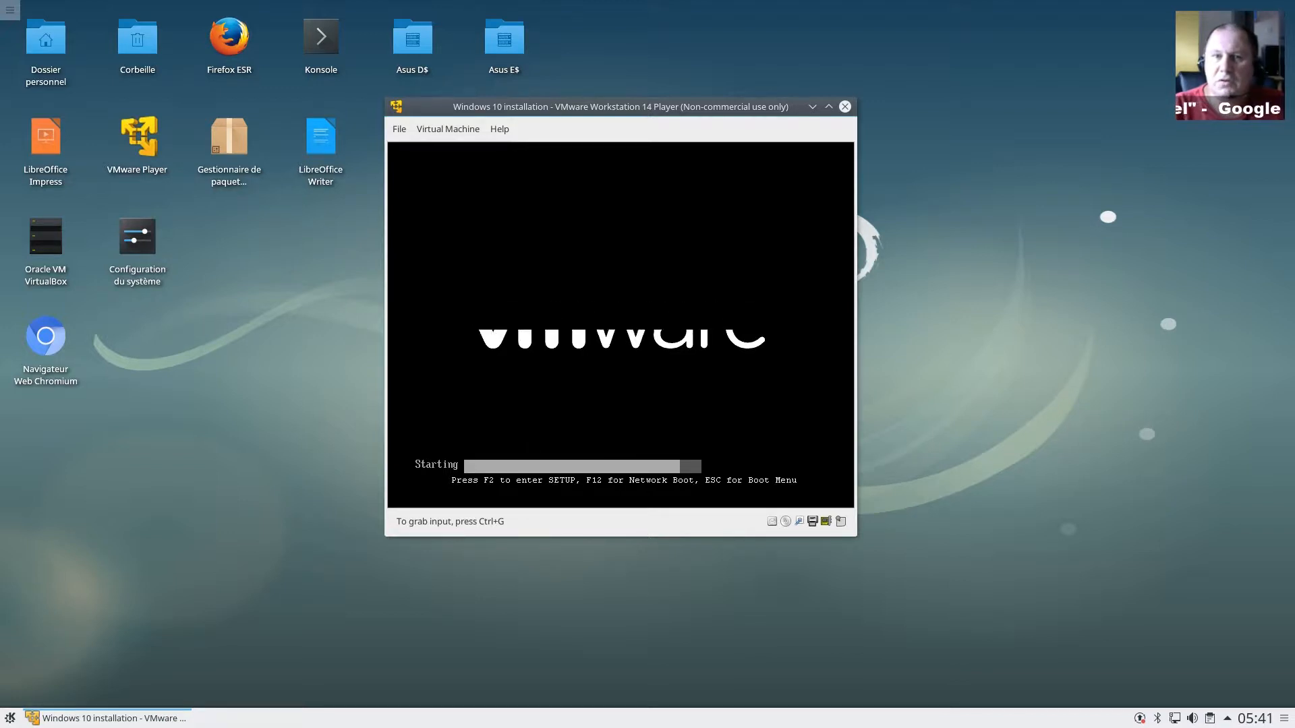
Step: Bring up the VM's Boot Menu and browse the boot device choices
{"action": "key", "text": "Escape"}
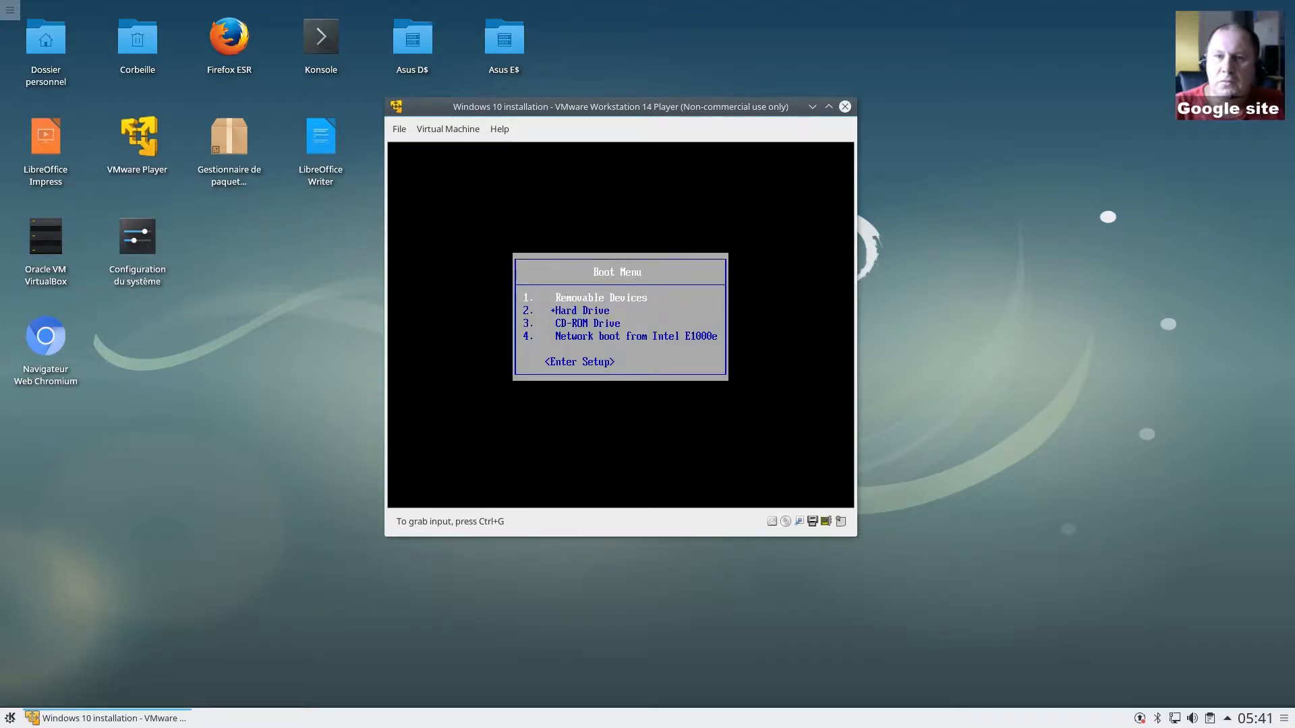
{"action": "key", "text": "ctrl+g"}
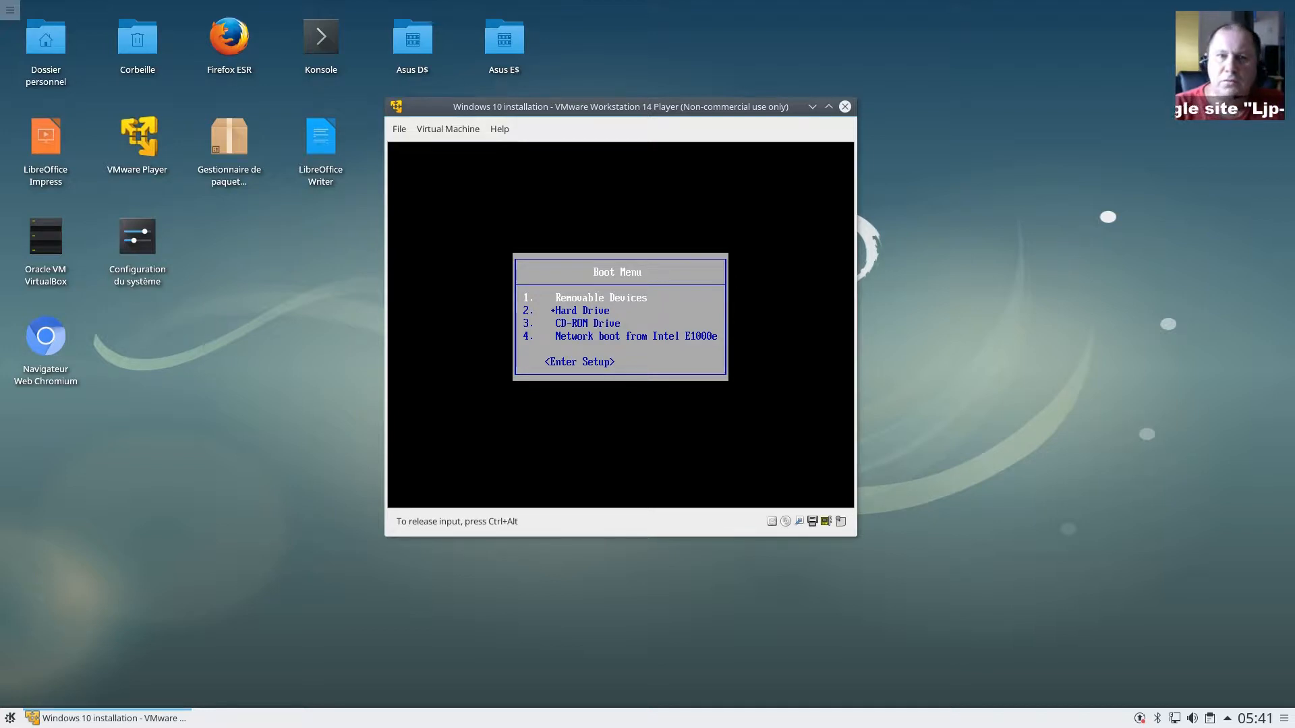
{"action": "key", "text": "Down"}
{"action": "key", "text": "Down"}
{"action": "key", "text": "Down"}
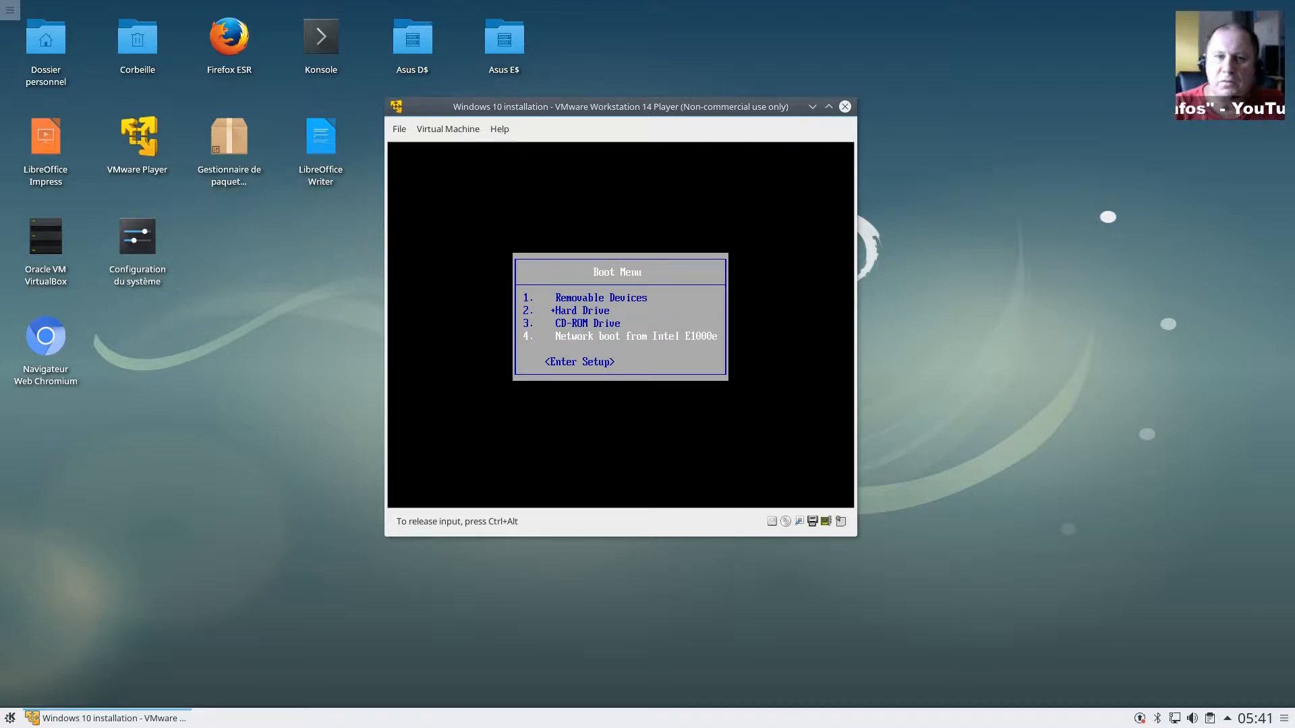
Step: Release input and reset the guest via Virtual Machine > Power > Reset Guest, confirming Yes
{"action": "key", "text": "ctrl+alt"}
{"action": "left_click", "coordinate": [448, 129]}
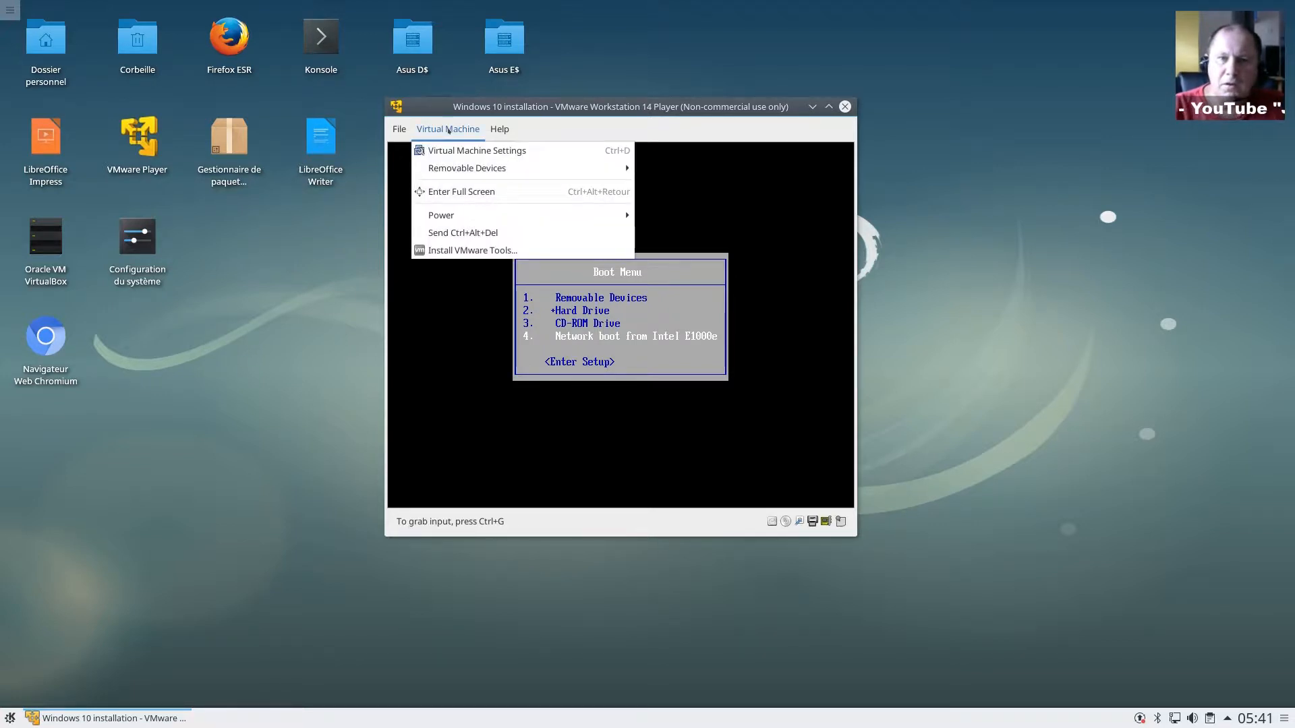
{"action": "mouse_move", "coordinate": [513, 215]}
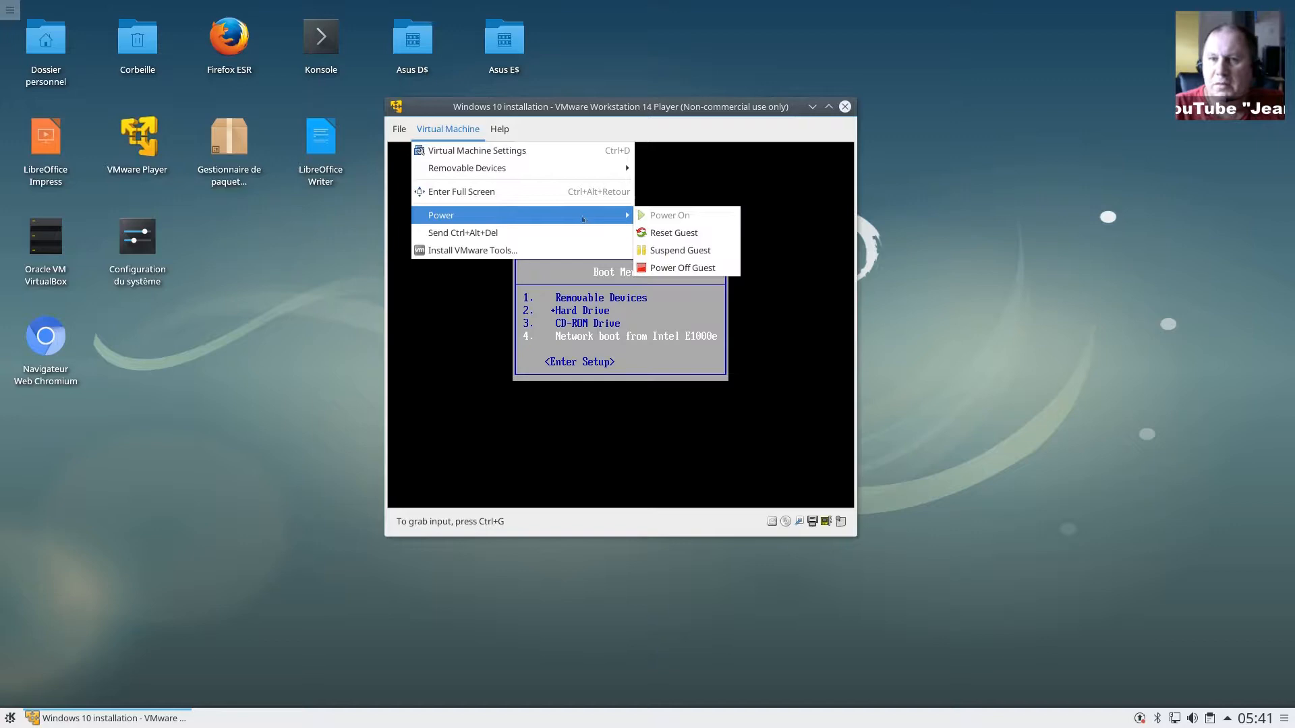
{"action": "left_click", "coordinate": [674, 234]}
{"action": "left_click", "coordinate": [705, 400]}
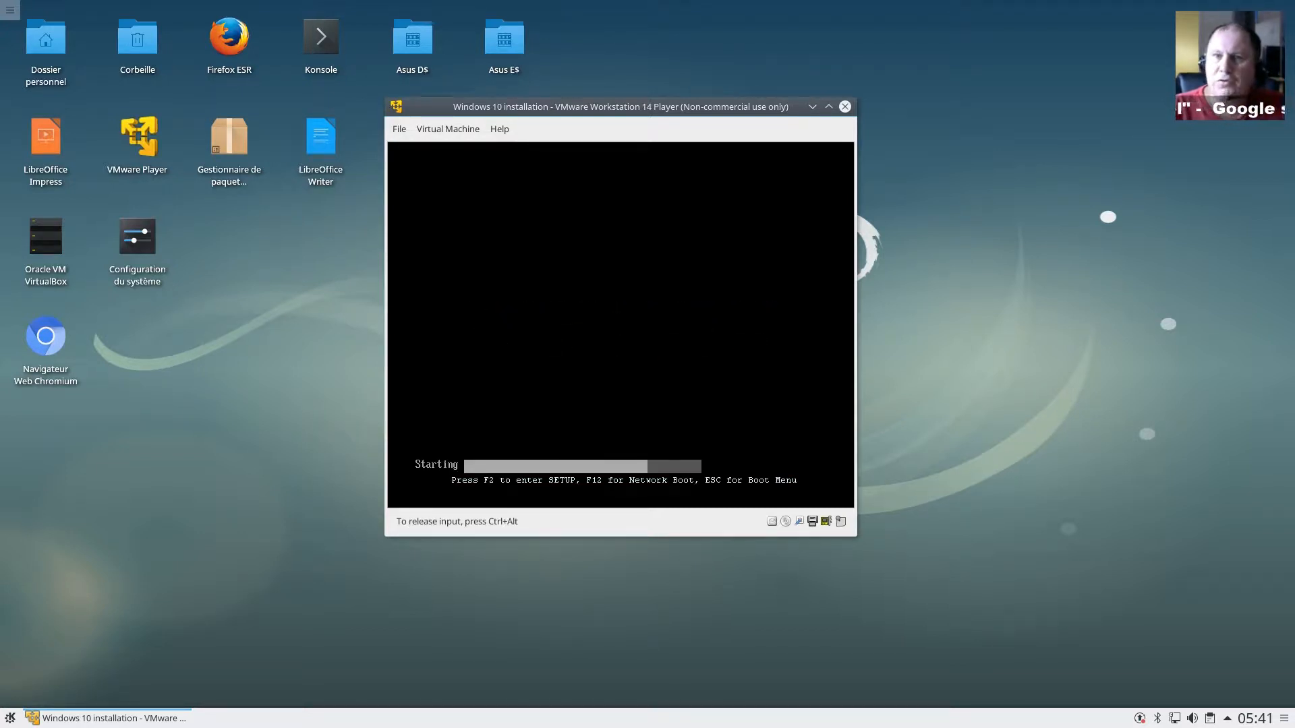
Step: Enter PhoenixBIOS Setup with F2 and move through Advanced and Security to the Boot tab
{"action": "key", "text": "F2"}
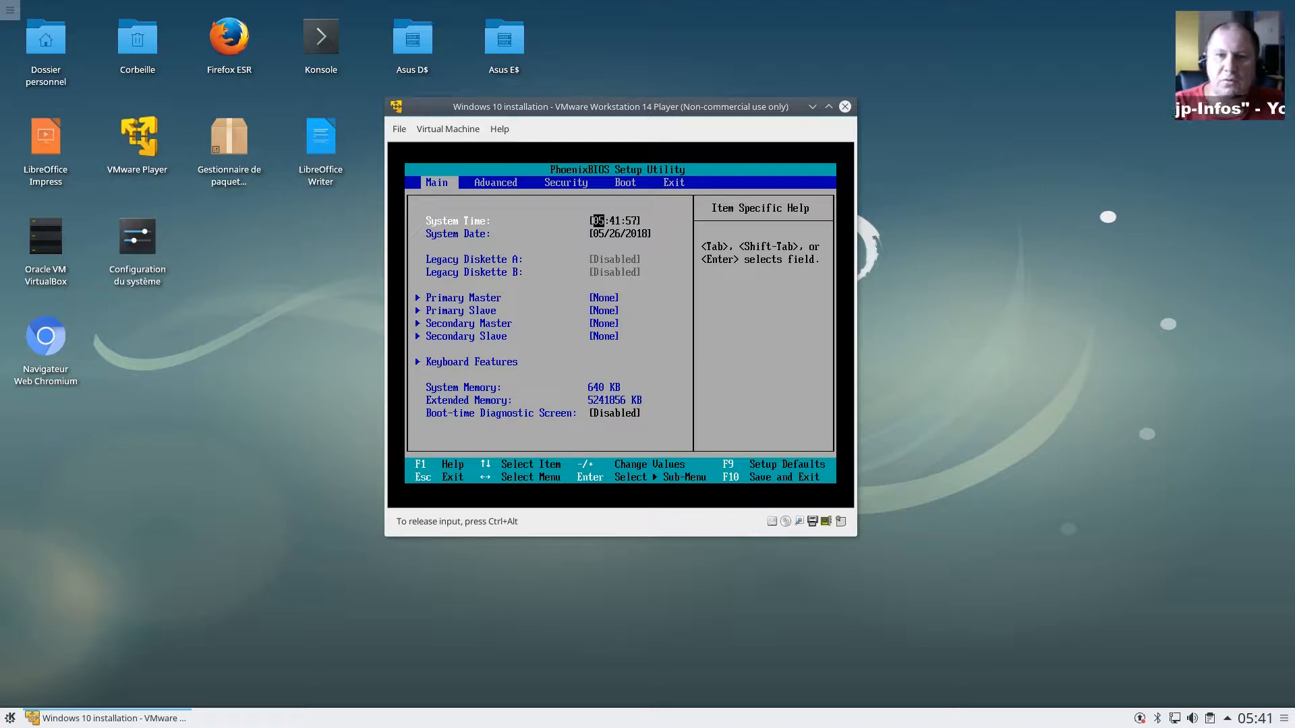
{"action": "key", "text": "Right"}
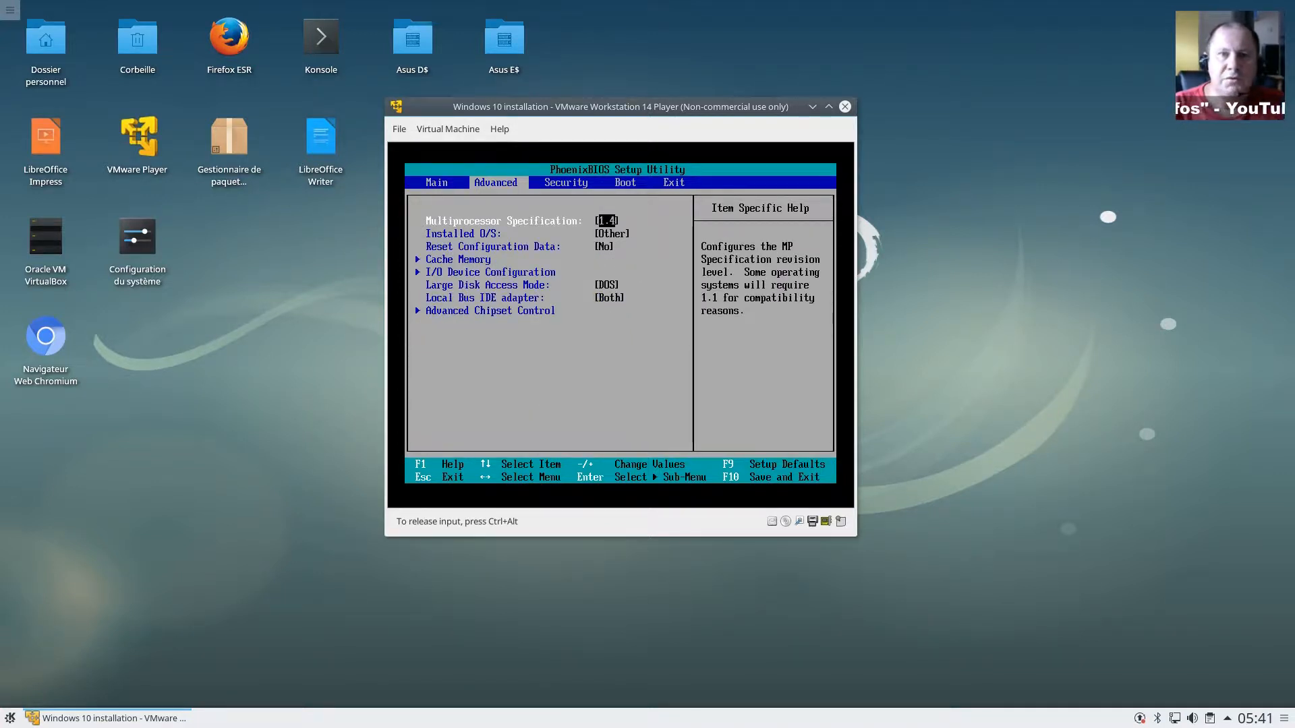
{"action": "key", "text": "Right"}
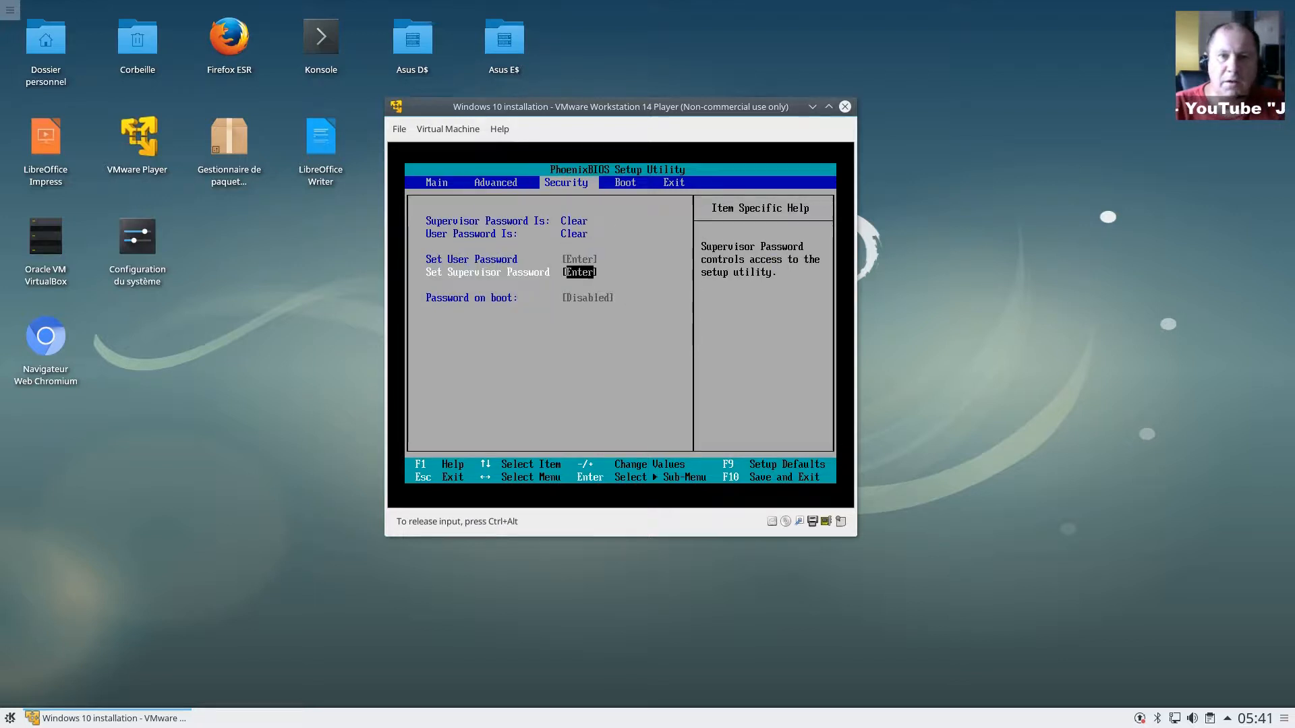
{"action": "key", "text": "Right"}
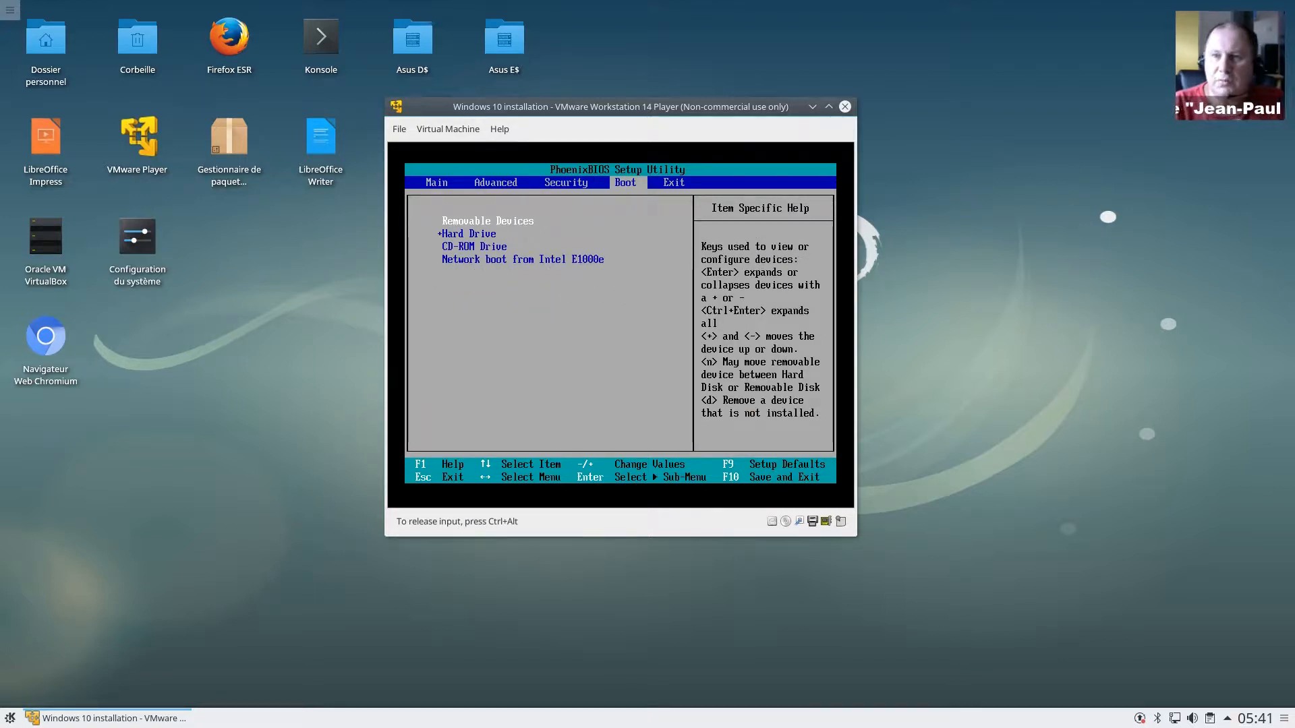
{"action": "key", "text": "Down"}
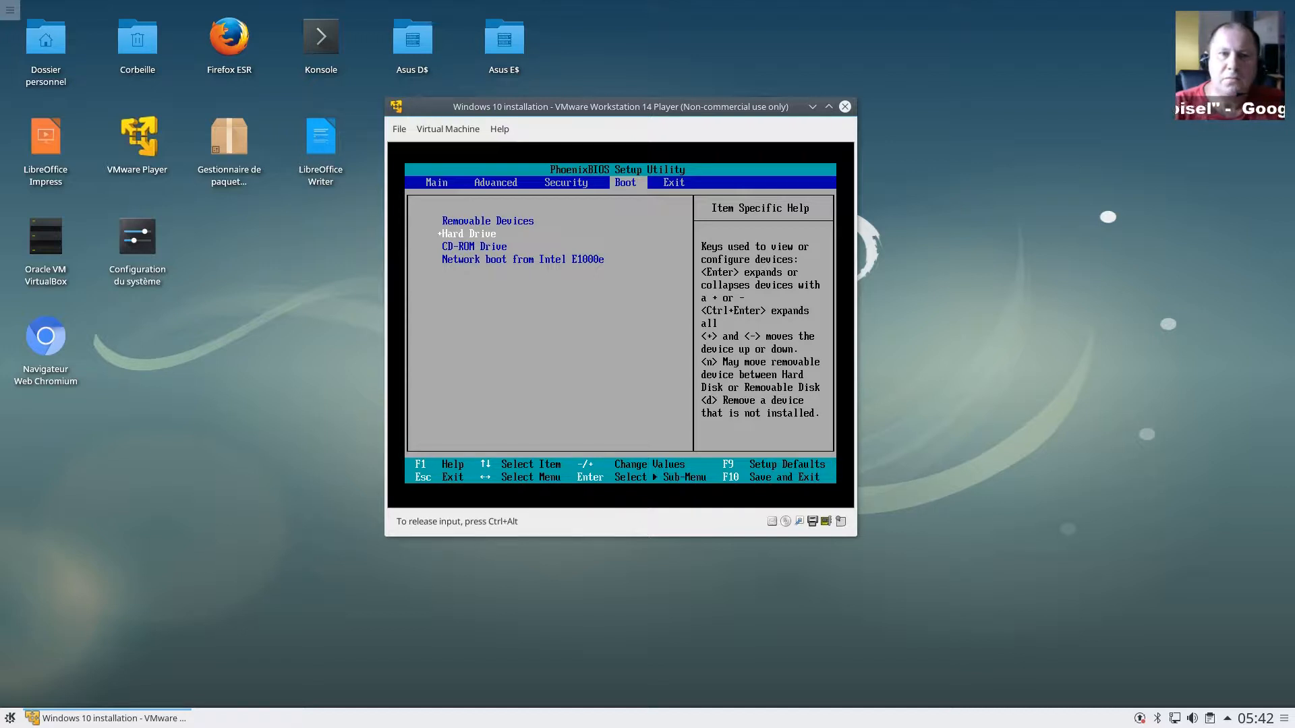
Step: Select CD-ROM Drive and raise it twice to the top of the boot order
{"action": "key", "text": "Down"}
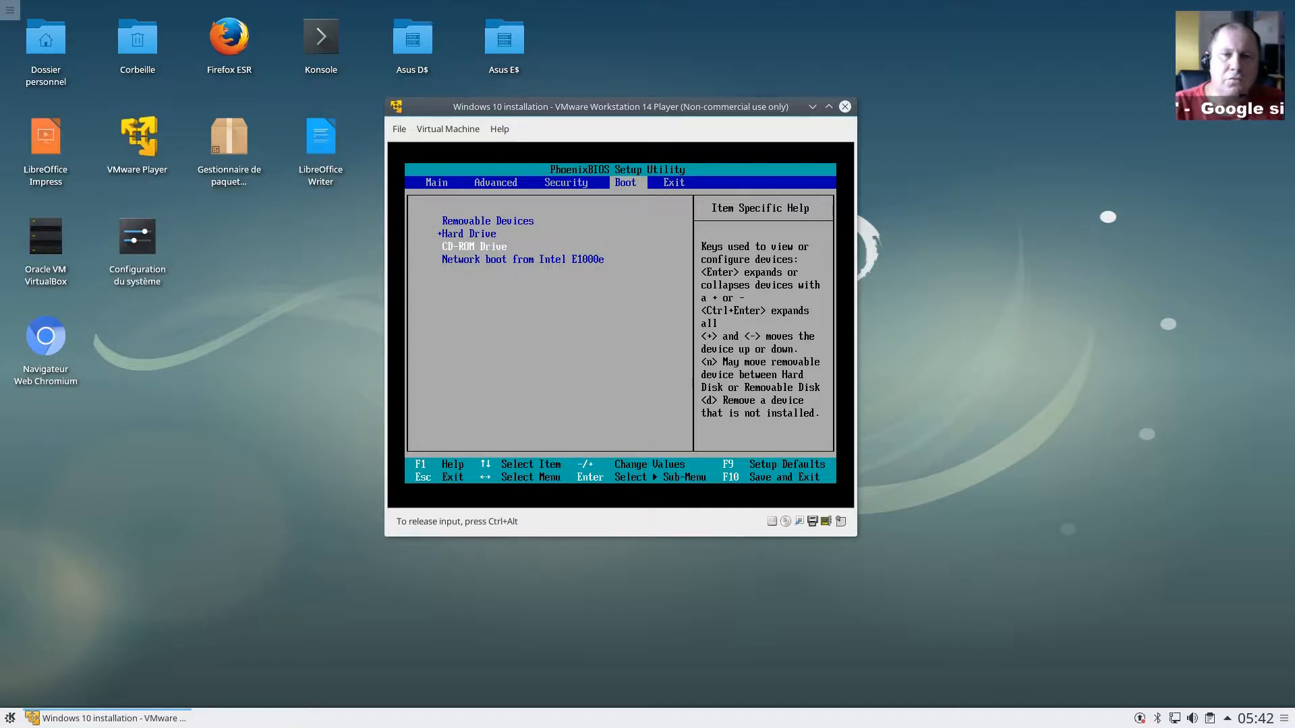
{"action": "key", "text": "plus"}
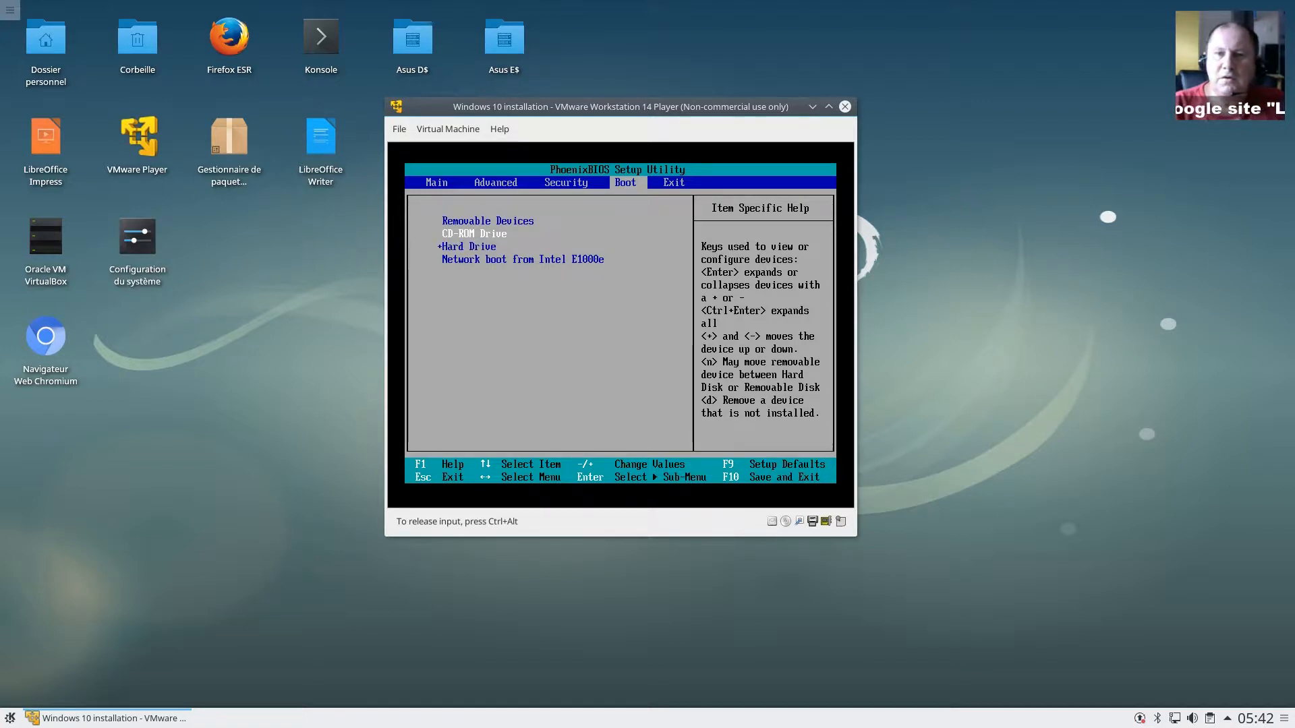
{"action": "key", "text": "plus"}
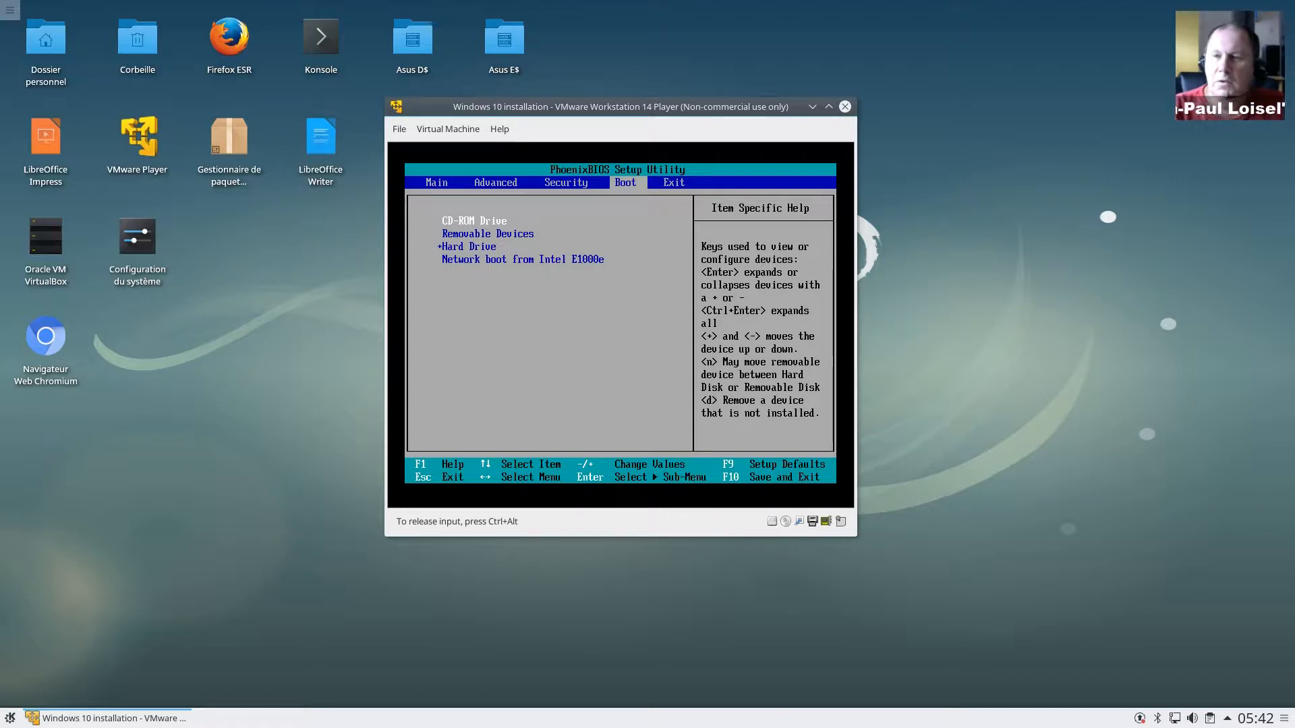
Step: On the Exit tab, choose Exit Saving Changes and confirm Yes
{"action": "key", "text": "Right"}
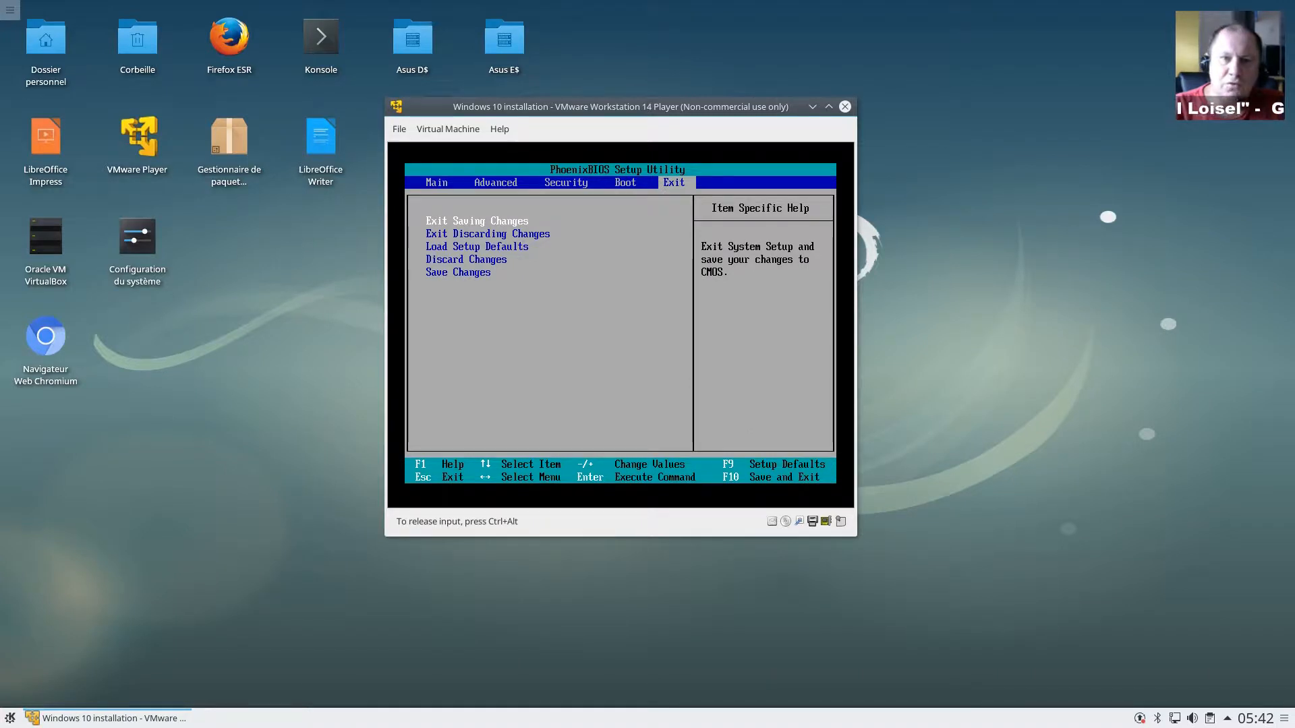
{"action": "key", "text": "Down"}
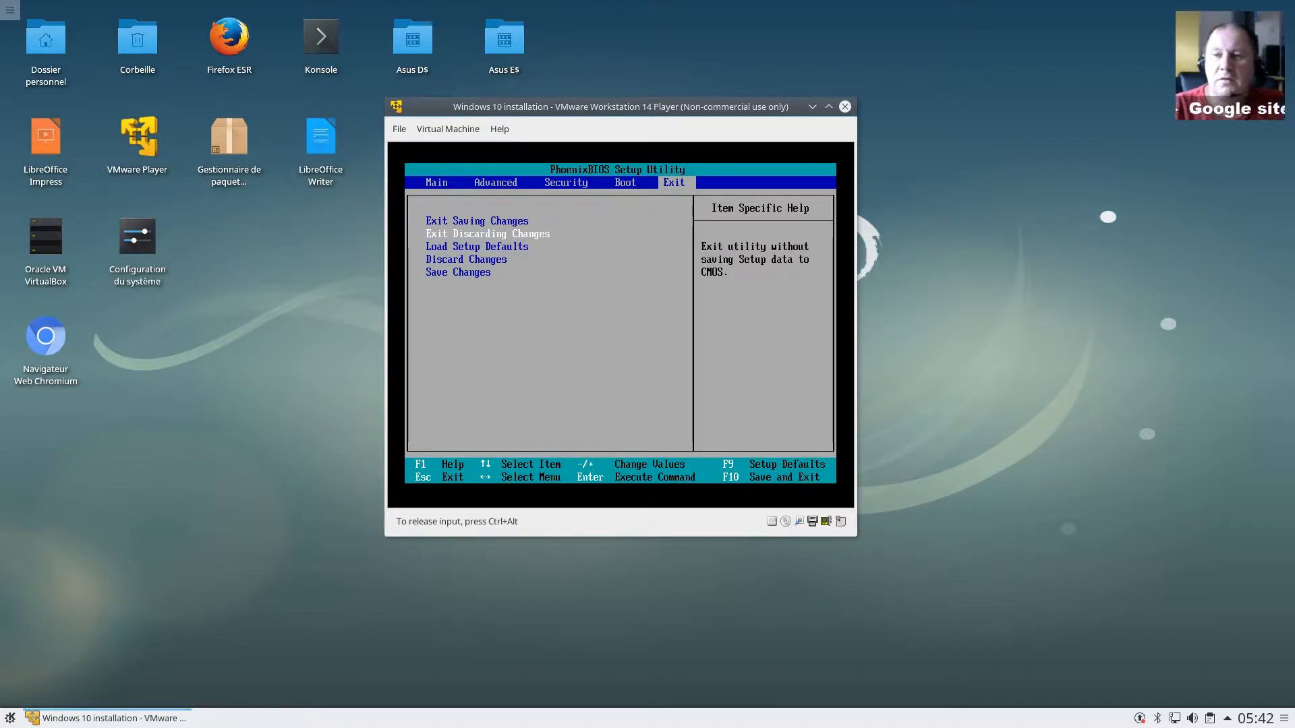
{"action": "key", "text": "Down"}
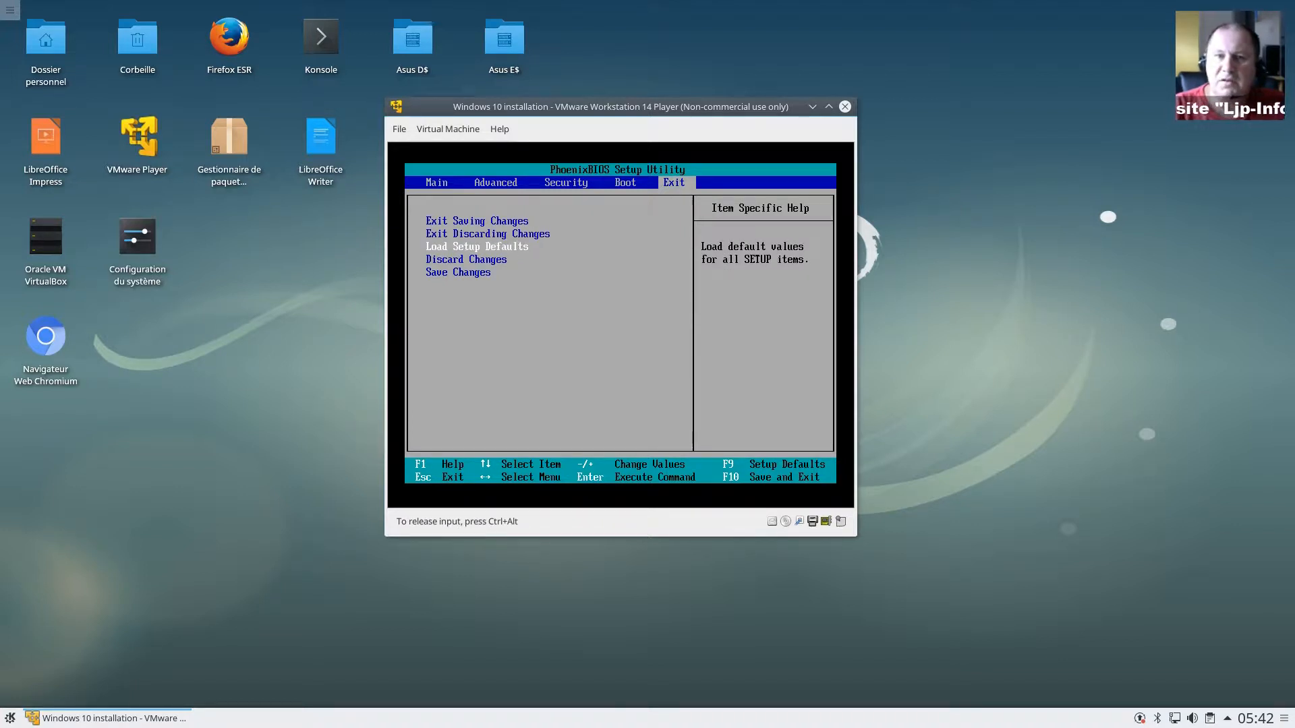
{"action": "key", "text": "Up"}
{"action": "key", "text": "Up"}
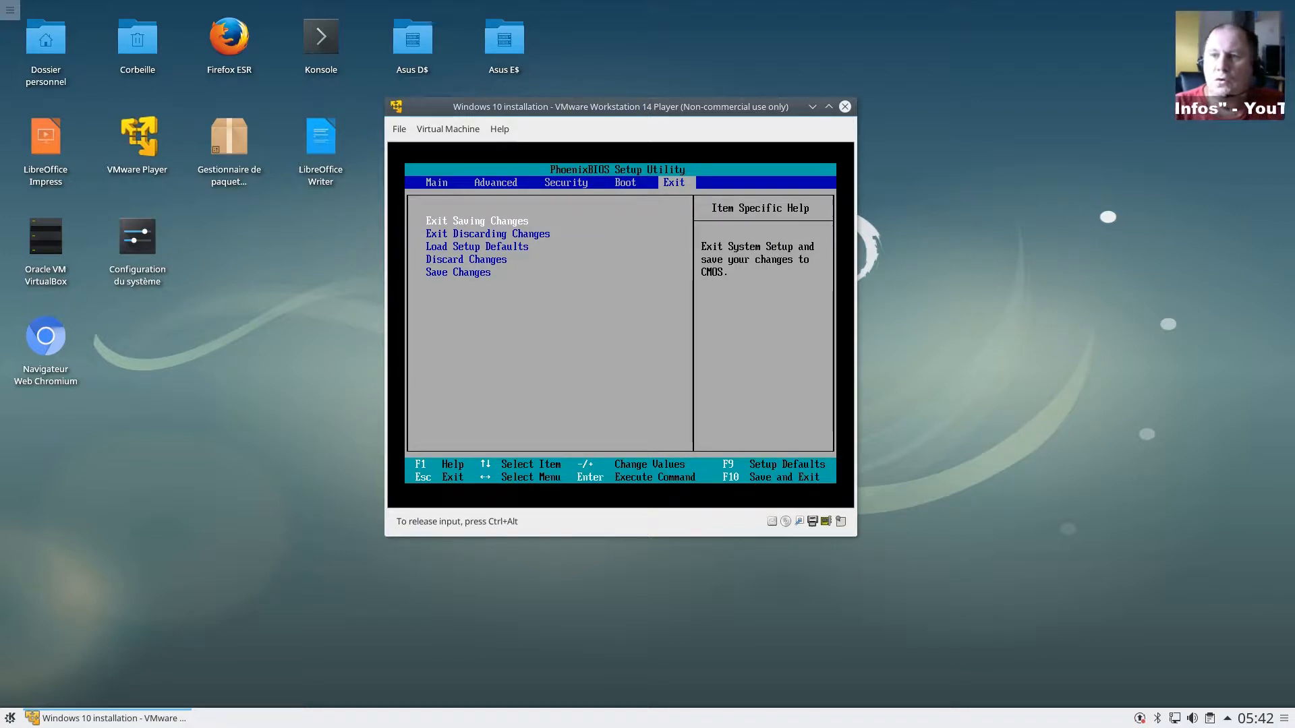
{"action": "key", "text": "Return"}
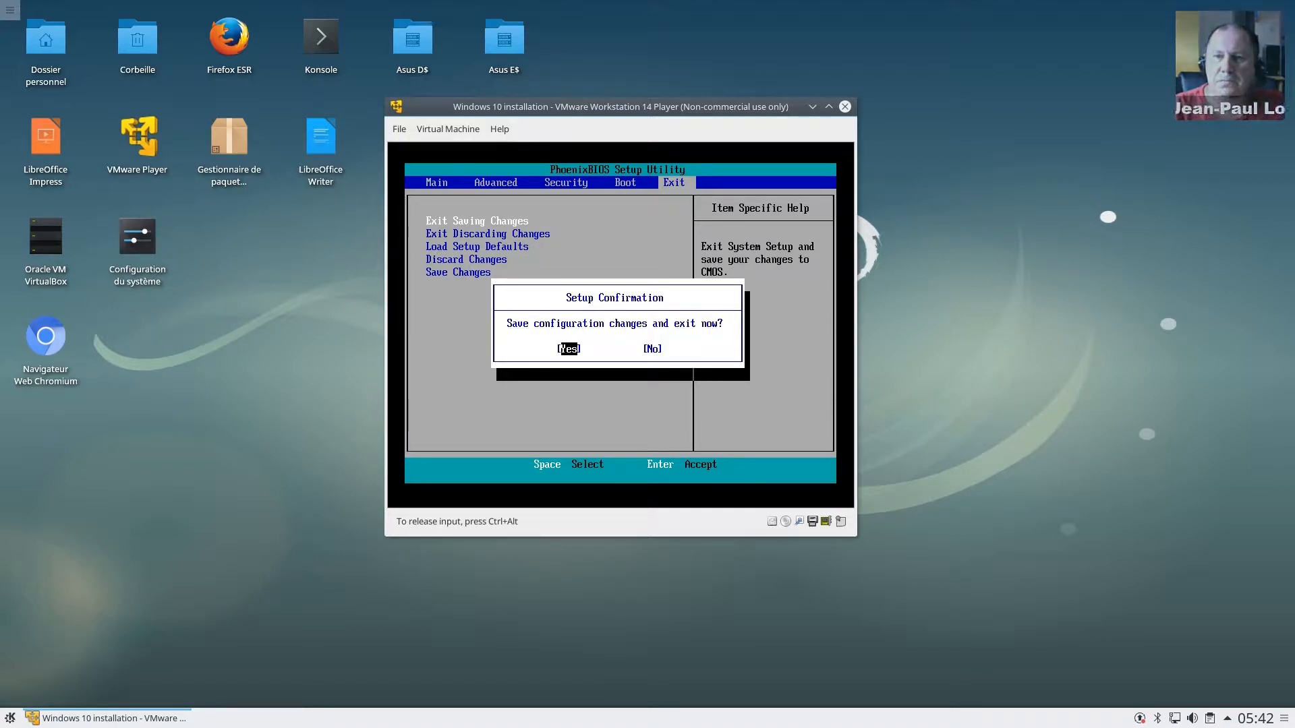
{"action": "key", "text": "Return"}
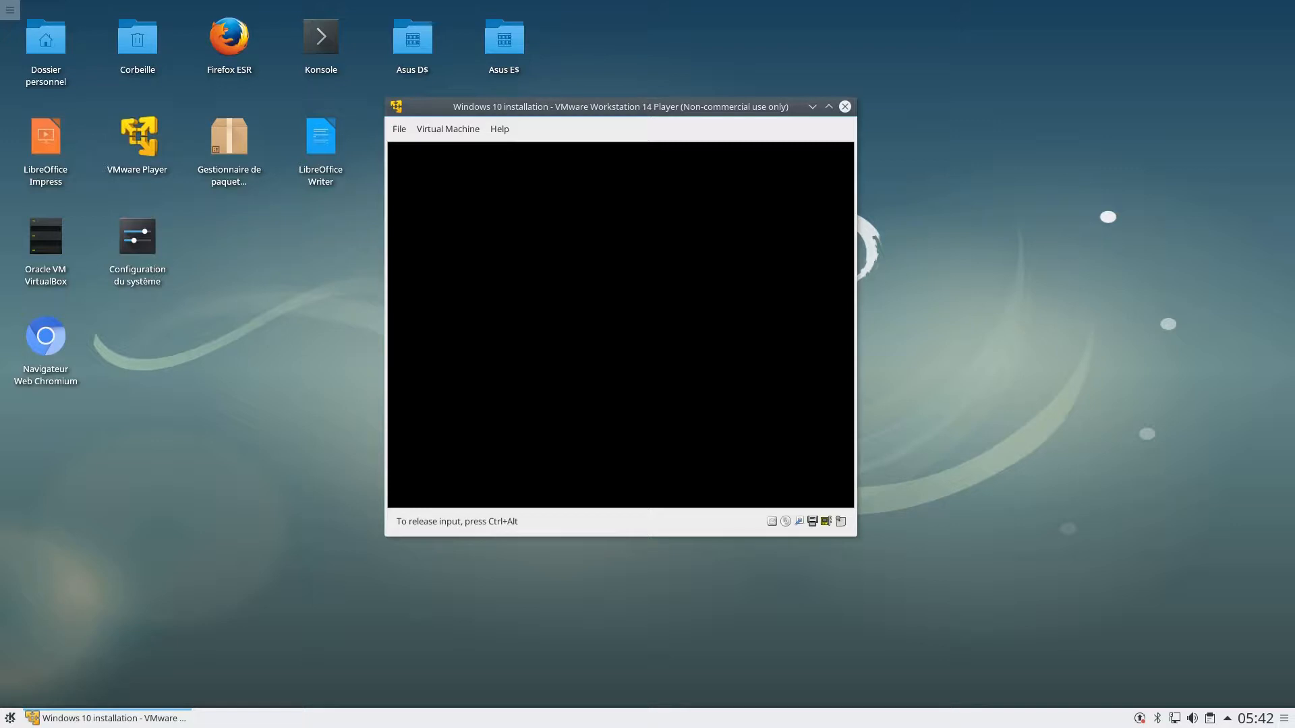
Step: Release input and shut the guest down via Virtual Machine > Power > Power Off Guest, confirming Yes
{"action": "key", "text": "ctrl+alt"}
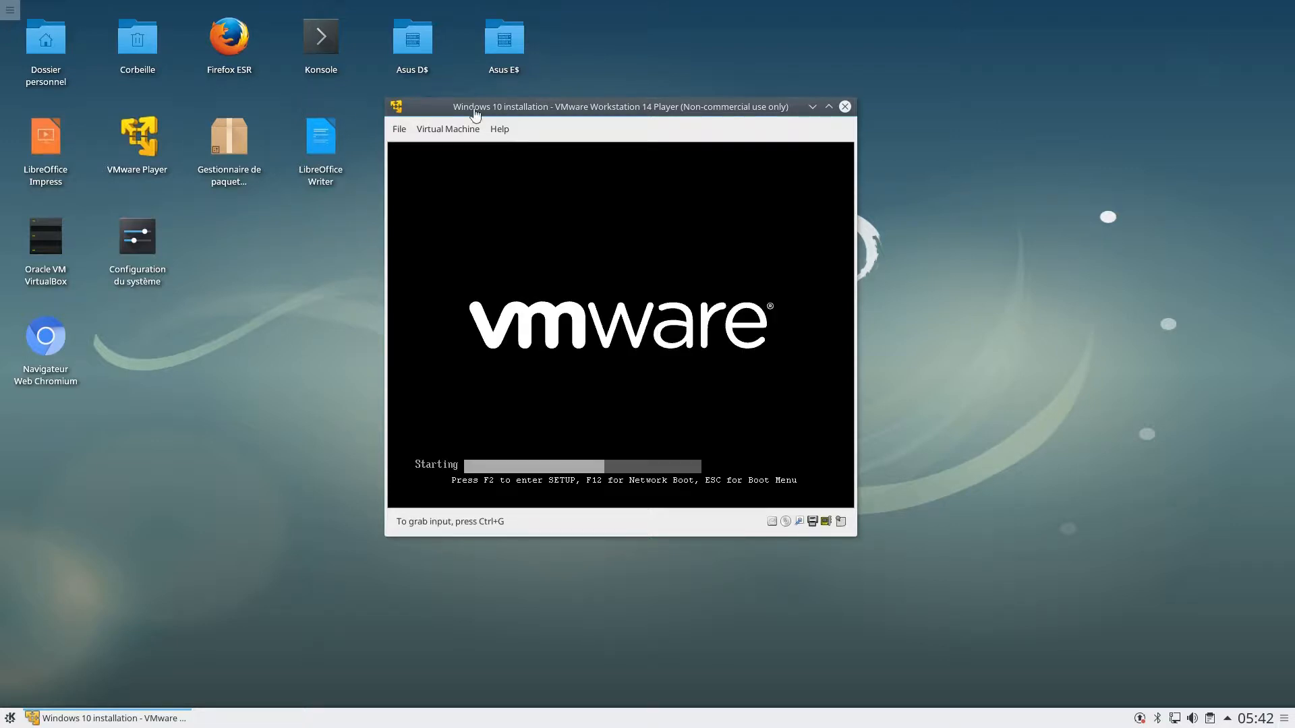
{"action": "left_click", "coordinate": [461, 130]}
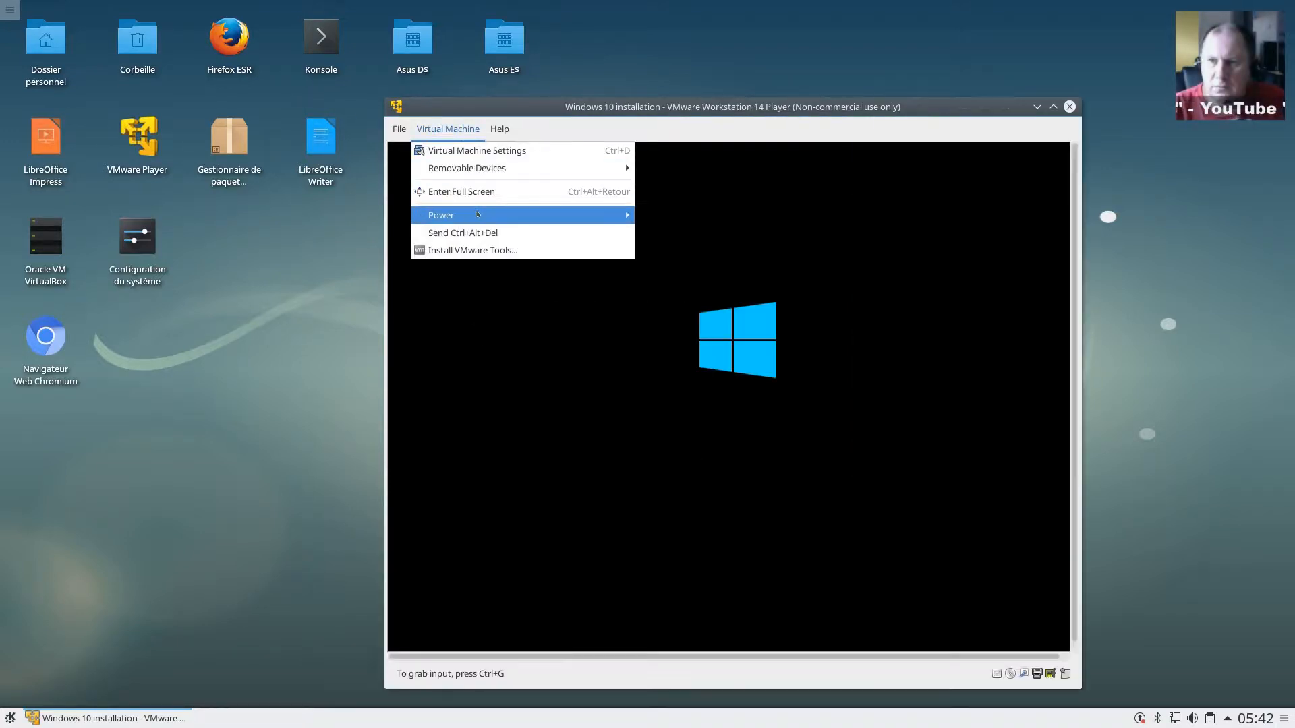
{"action": "mouse_move", "coordinate": [607, 216]}
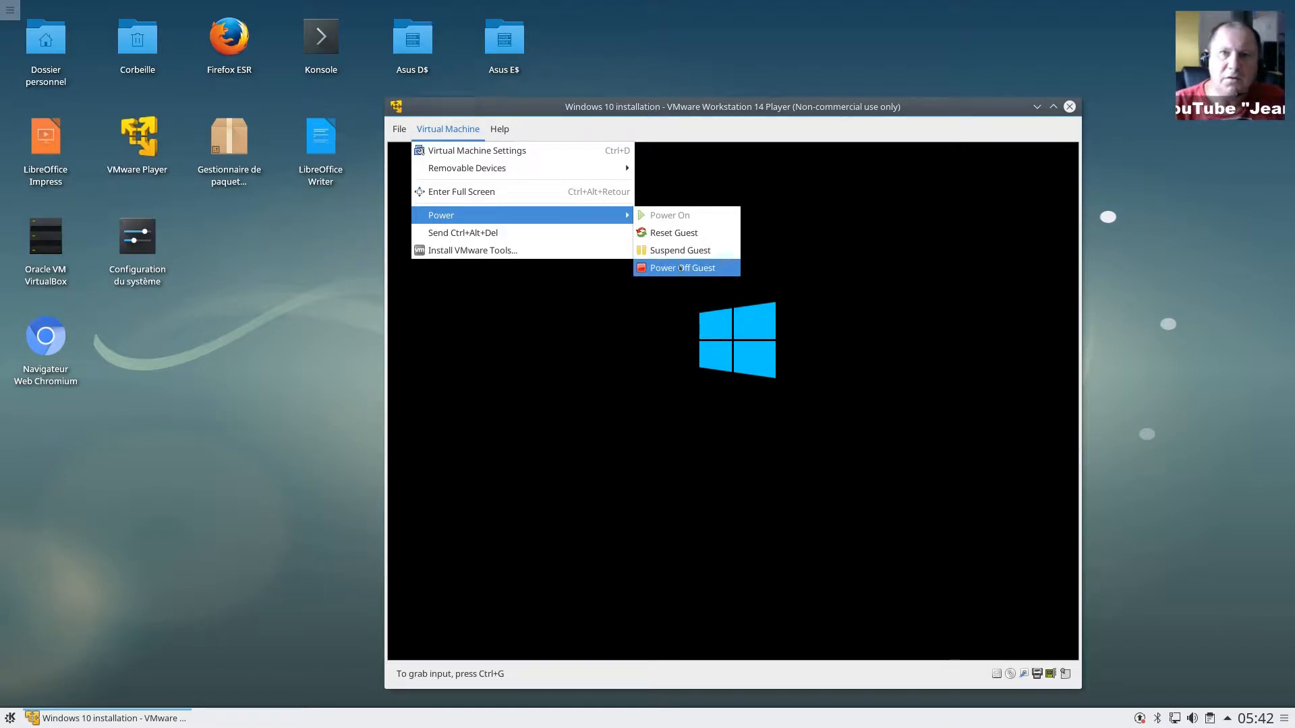
{"action": "left_click", "coordinate": [680, 268]}
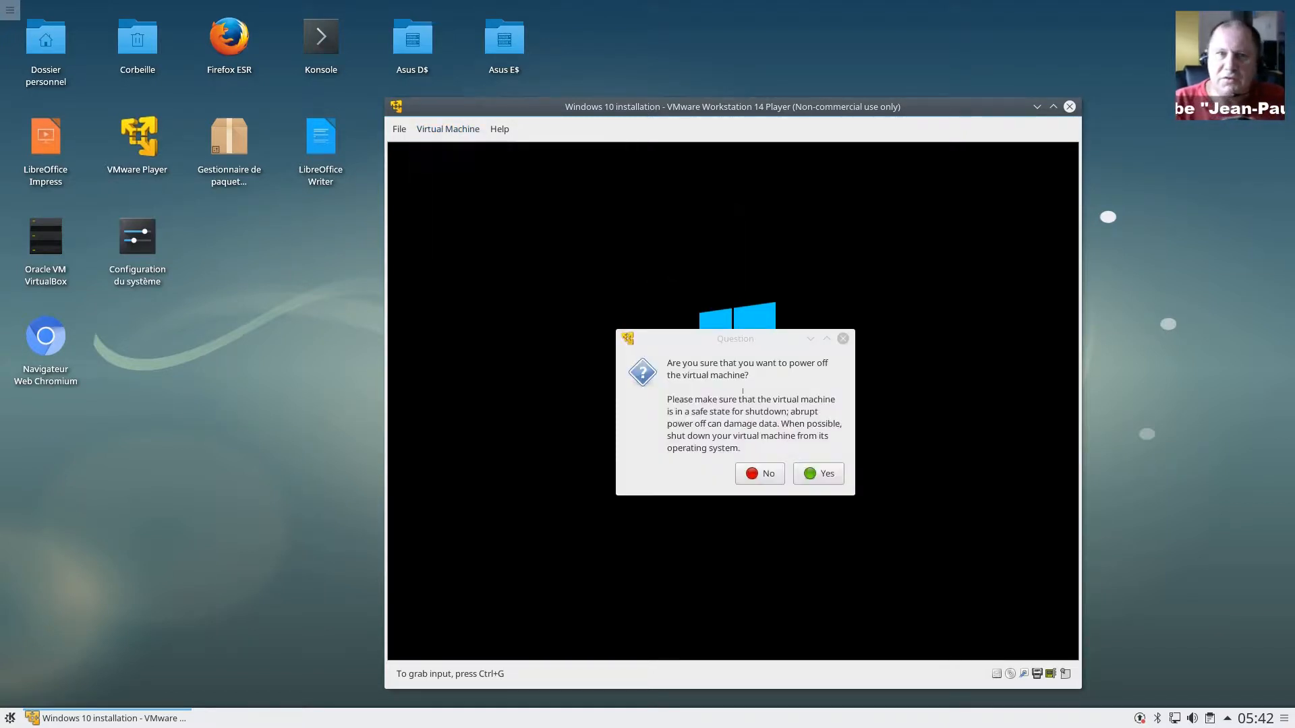
{"action": "left_click", "coordinate": [809, 475]}
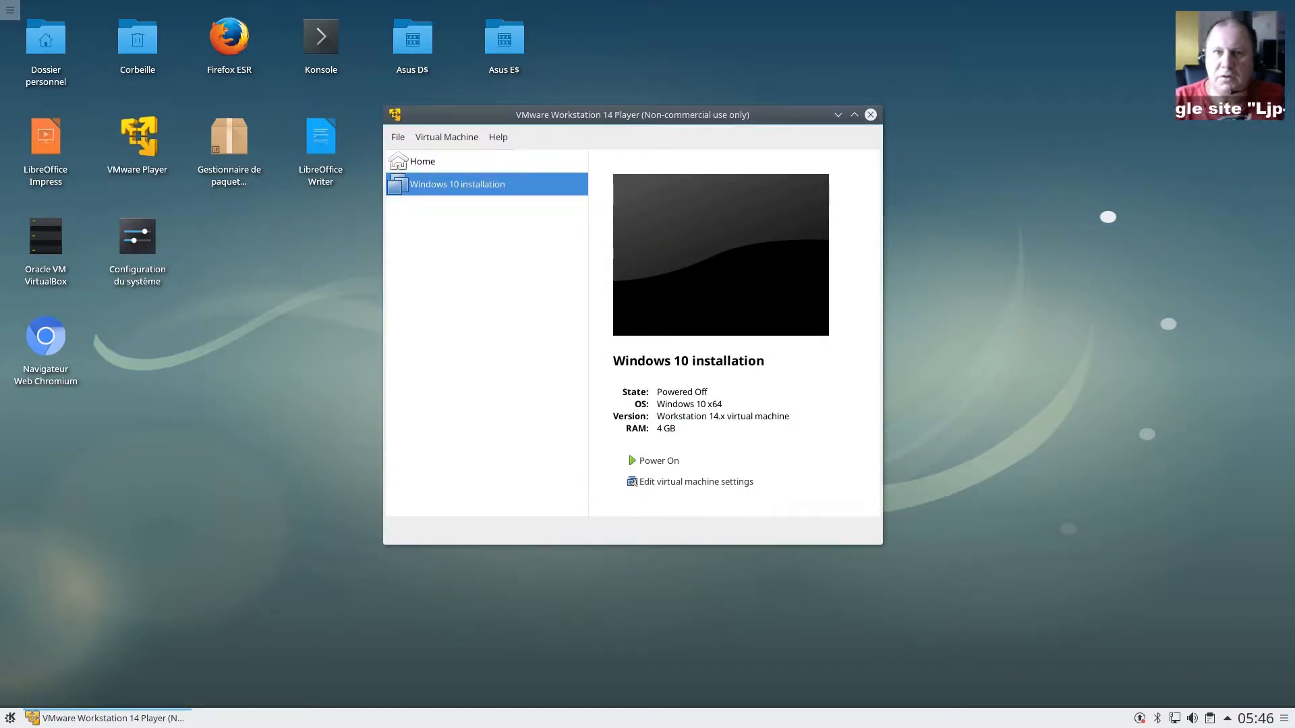
Step: Power the VM back on and browse the EFI Boot Manager entries
{"action": "left_click", "coordinate": [656, 462]}
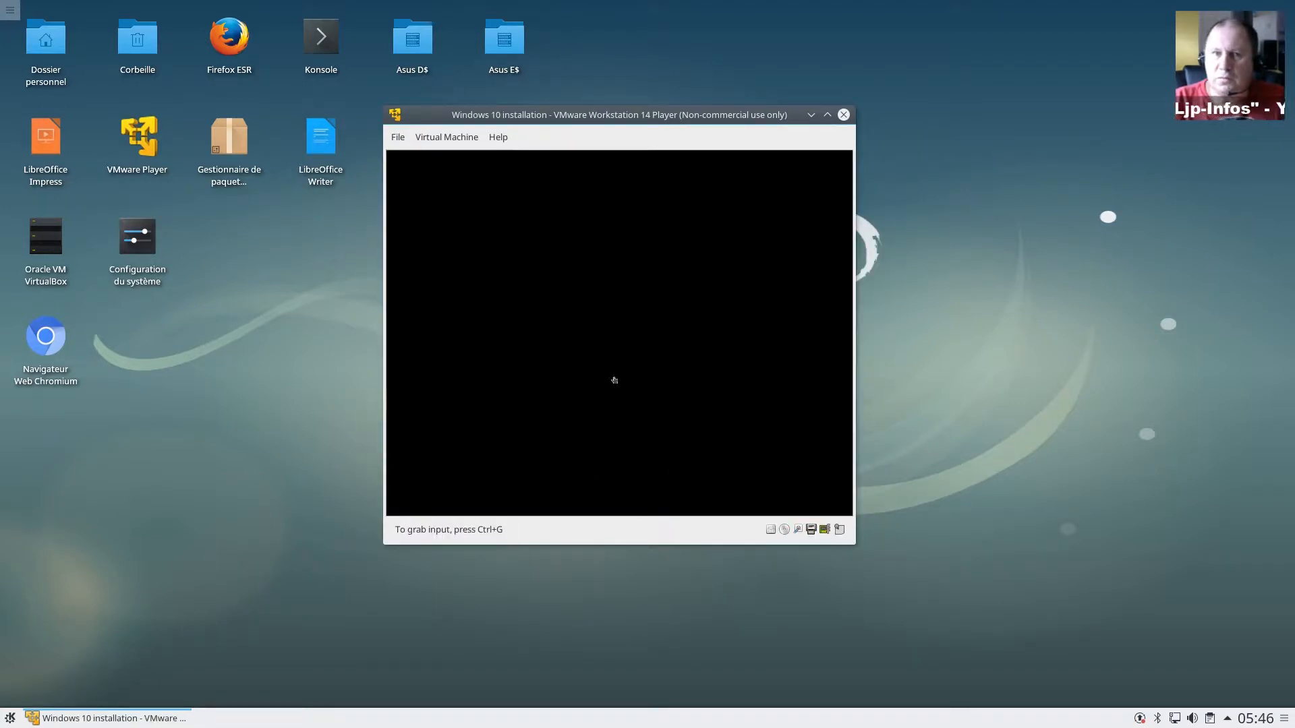
{"action": "left_click", "coordinate": [614, 380]}
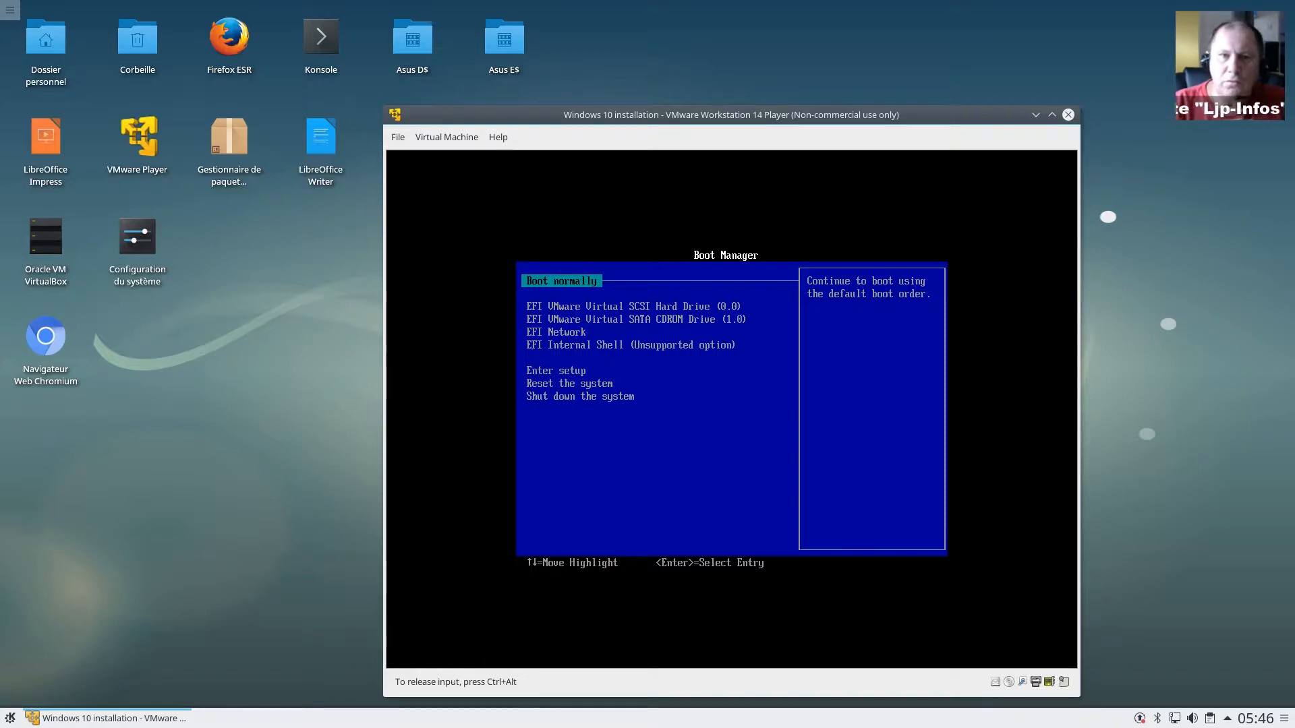
{"action": "key", "text": "Down"}
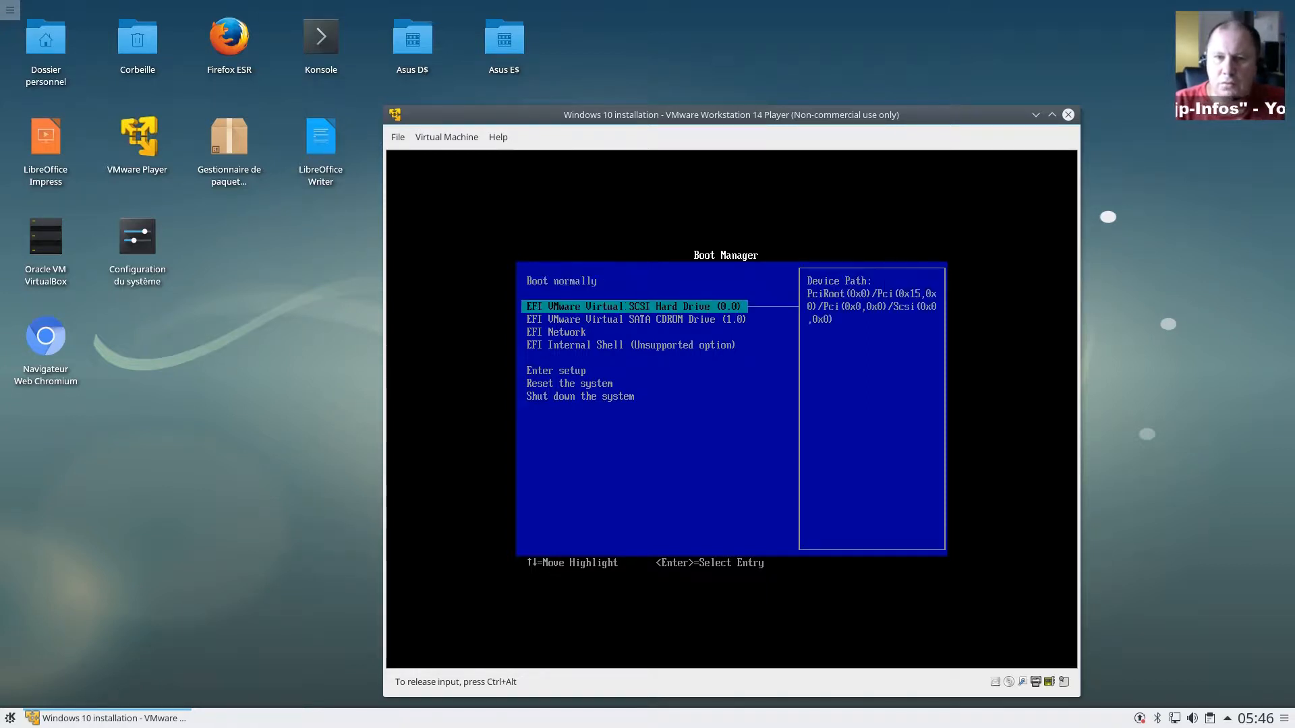
{"action": "key", "text": "Down"}
{"action": "key", "text": "Down"}
{"action": "key", "text": "Down"}
{"action": "key", "text": "Down"}
{"action": "key", "text": "Down"}
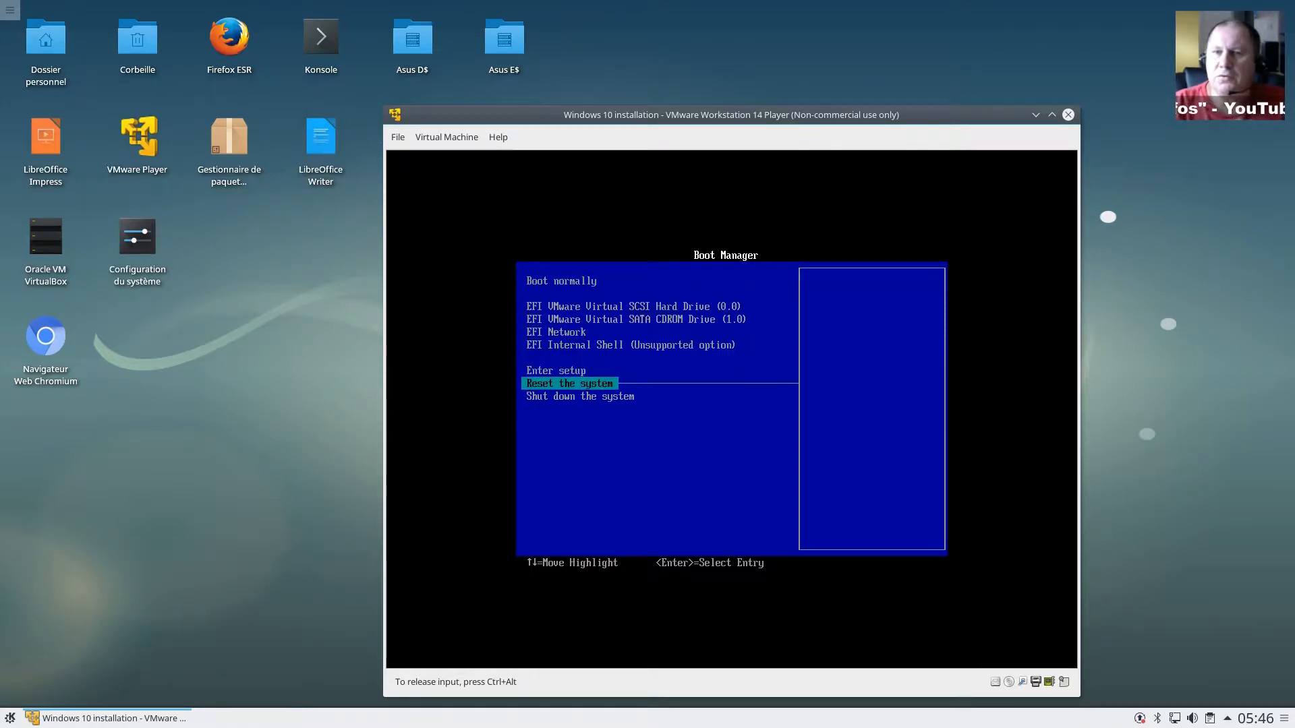
{"action": "key", "text": "Up"}
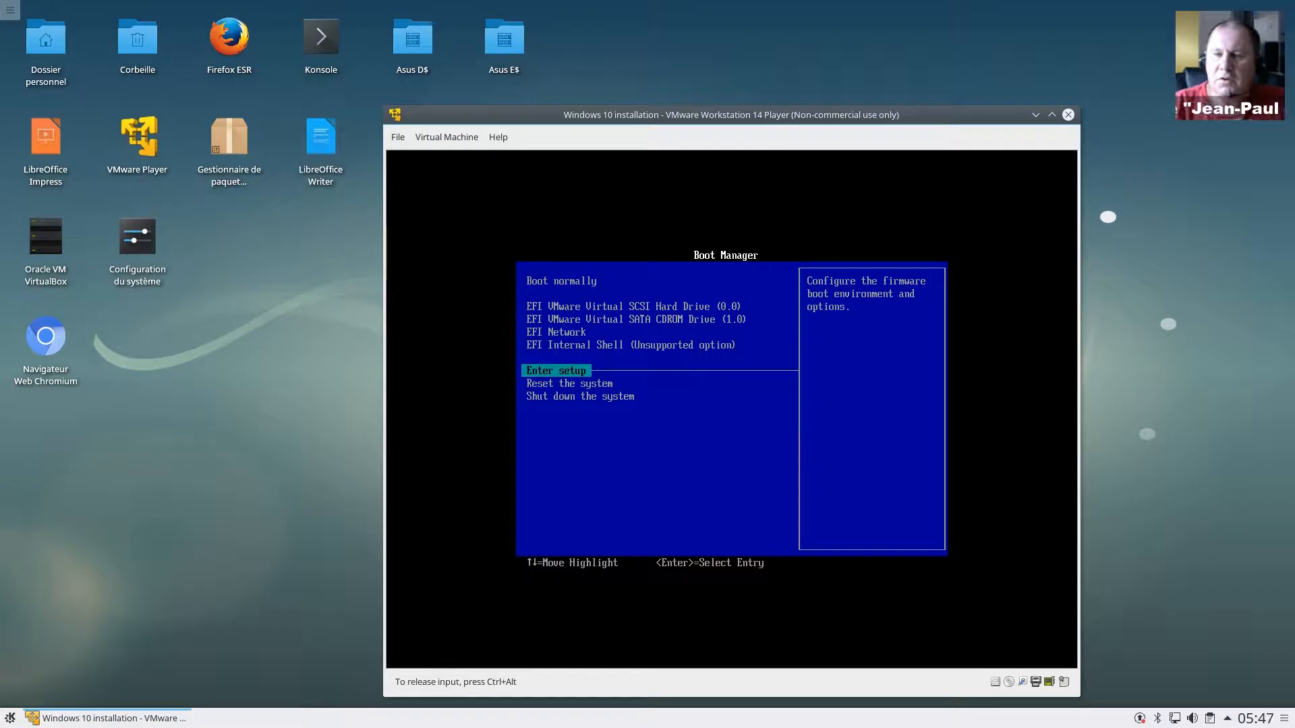
Step: Enter firmware setup's Boot Maintenance Manager, leave it, and return to the boot devices
{"action": "key", "text": "Return"}
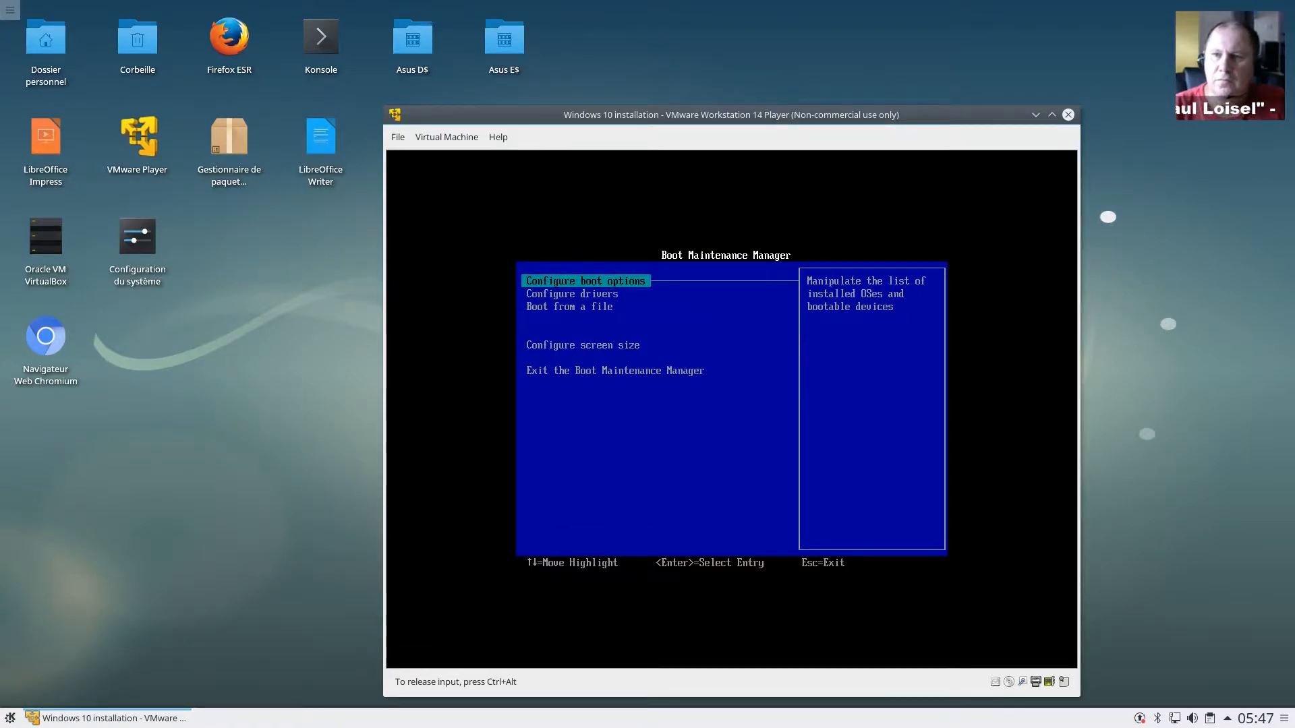
{"action": "key", "text": "Down"}
{"action": "key", "text": "Down"}
{"action": "key", "text": "Down"}
{"action": "key", "text": "Down"}
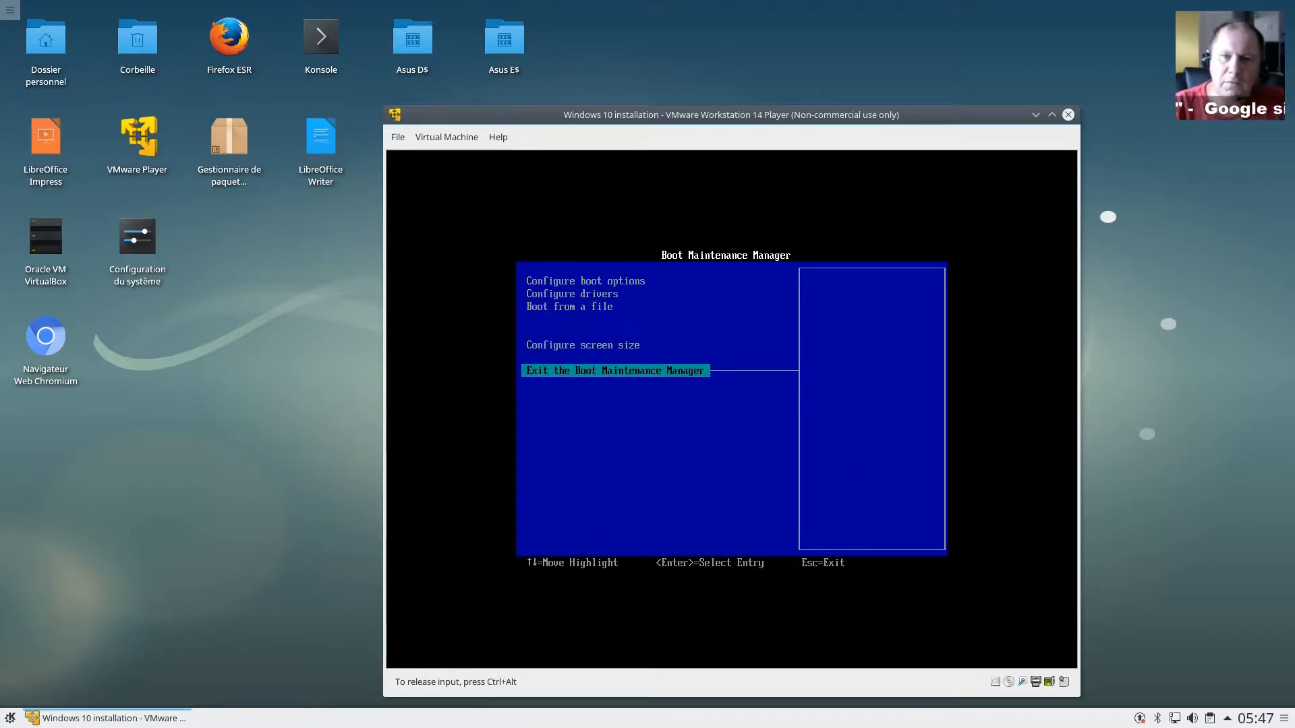
{"action": "key", "text": "Return"}
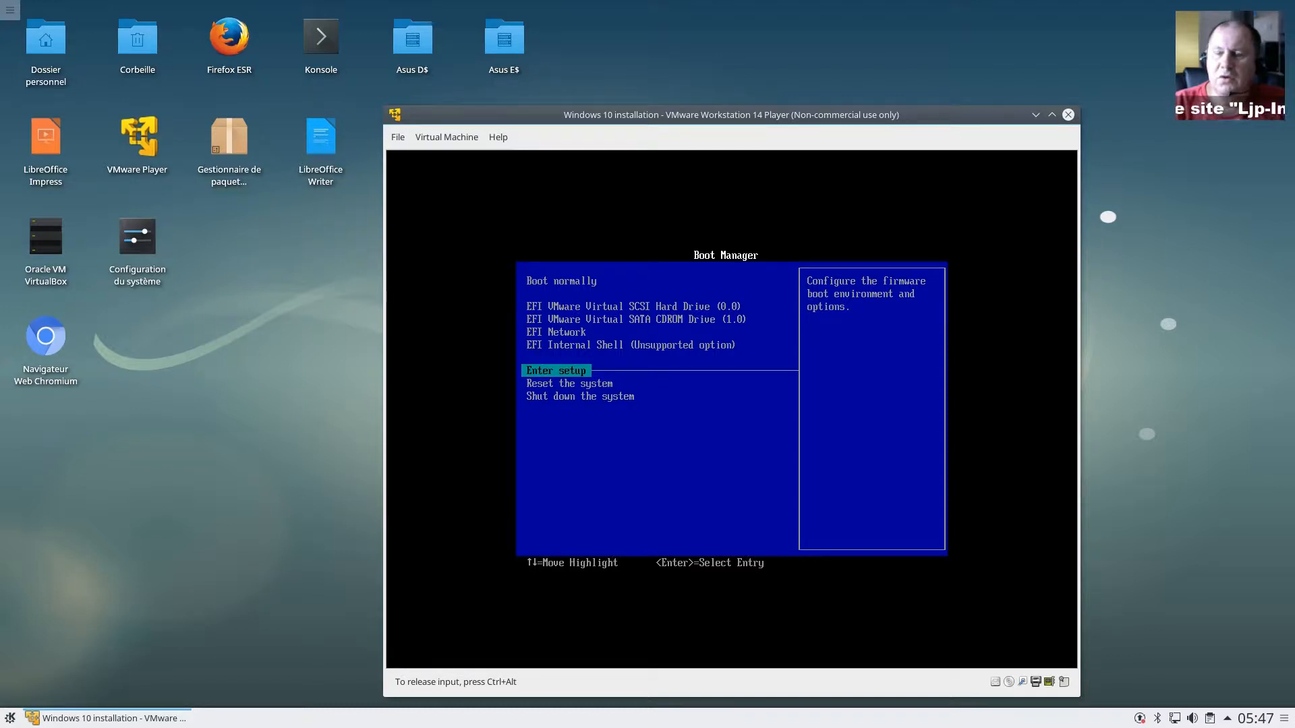
{"action": "key", "text": "Up"}
{"action": "key", "text": "Up"}
{"action": "key", "text": "Up"}
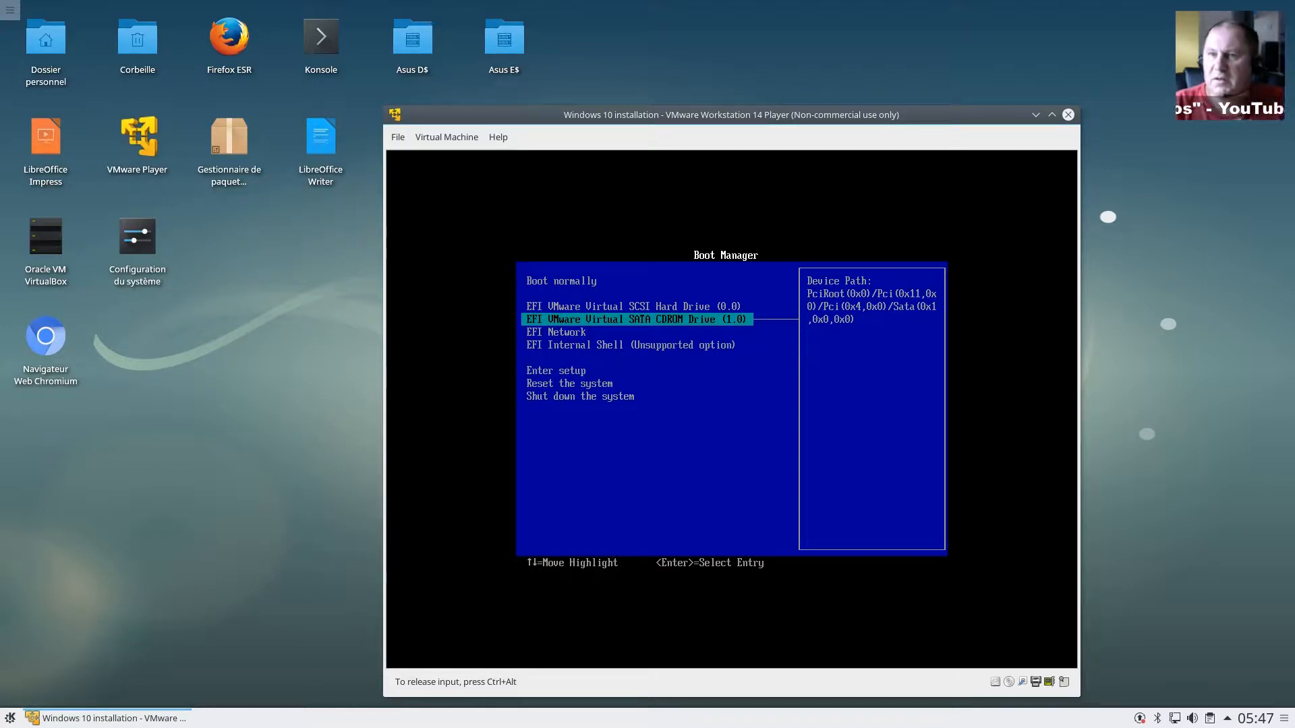
Step: Boot from EFI VMware Virtual SATA CDROM Drive and accept the boot-from-CD prompt
{"action": "key", "text": "Return"}
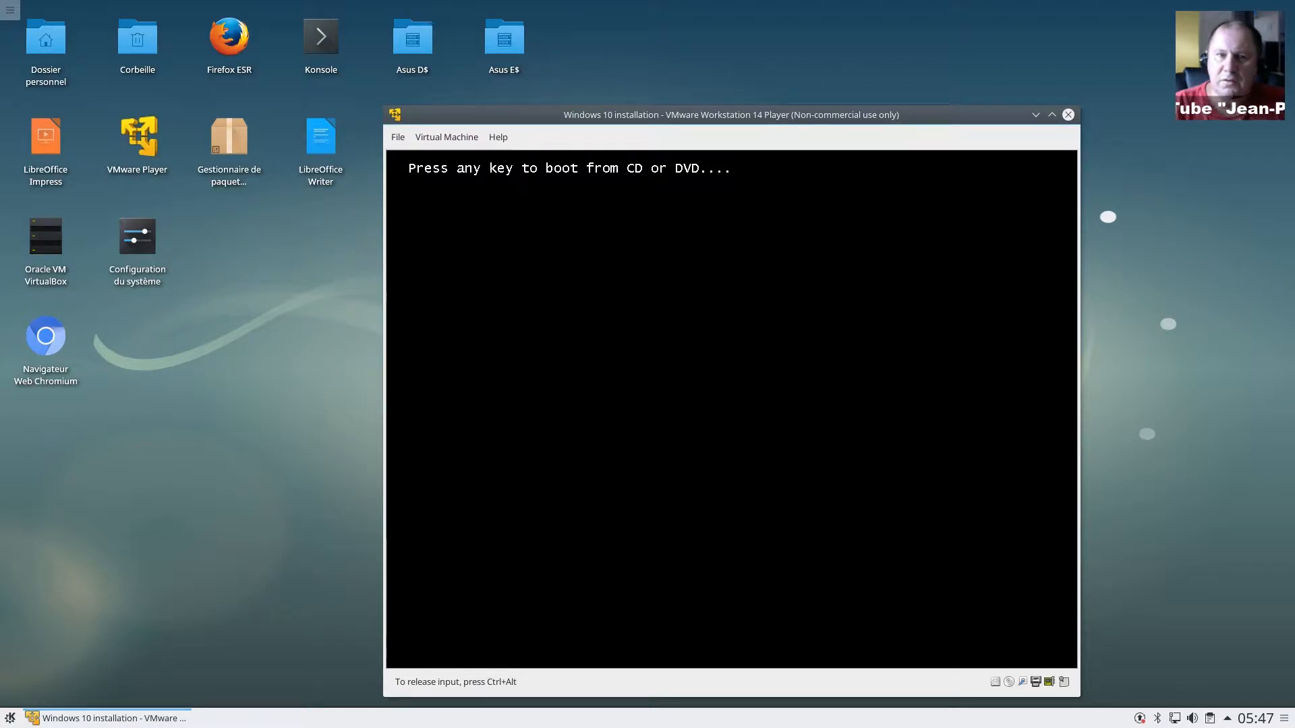
{"action": "key", "text": "Return"}
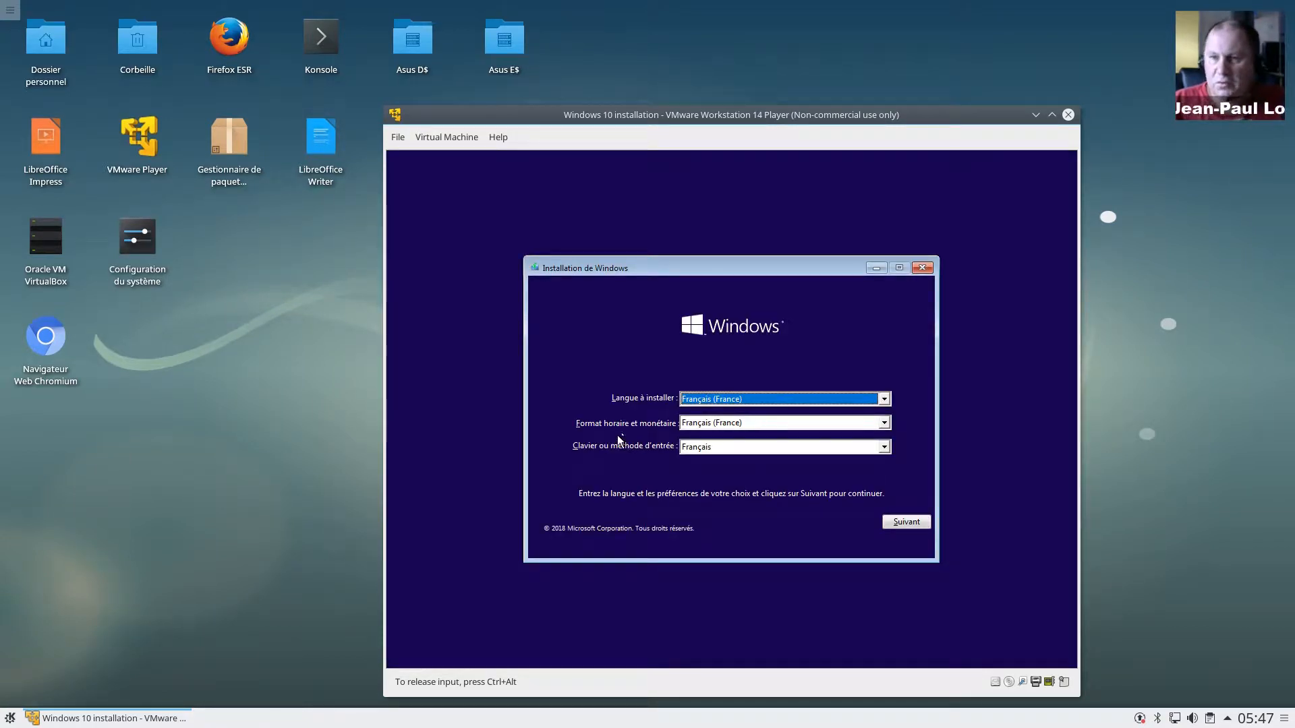
Step: Accept the French language settings with Suivant, then choose Installer maintenant
{"action": "left_click", "coordinate": [904, 523]}
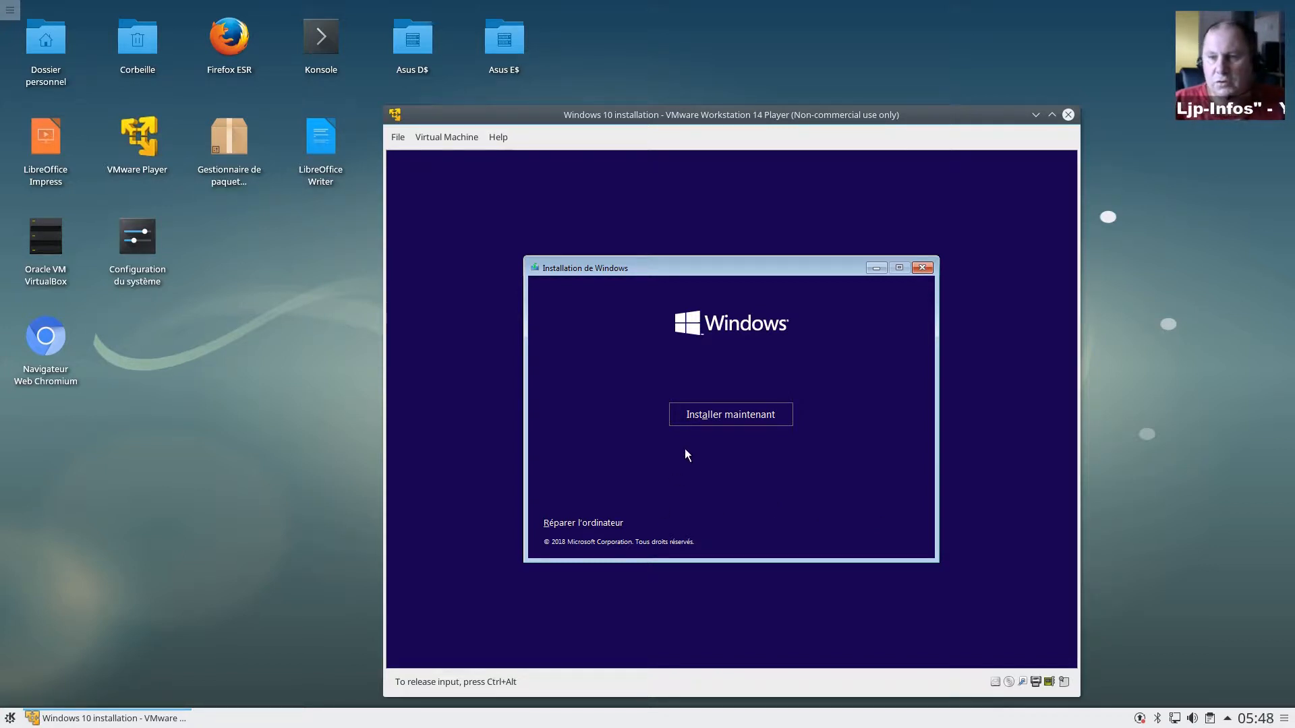
{"action": "left_click", "coordinate": [723, 418]}
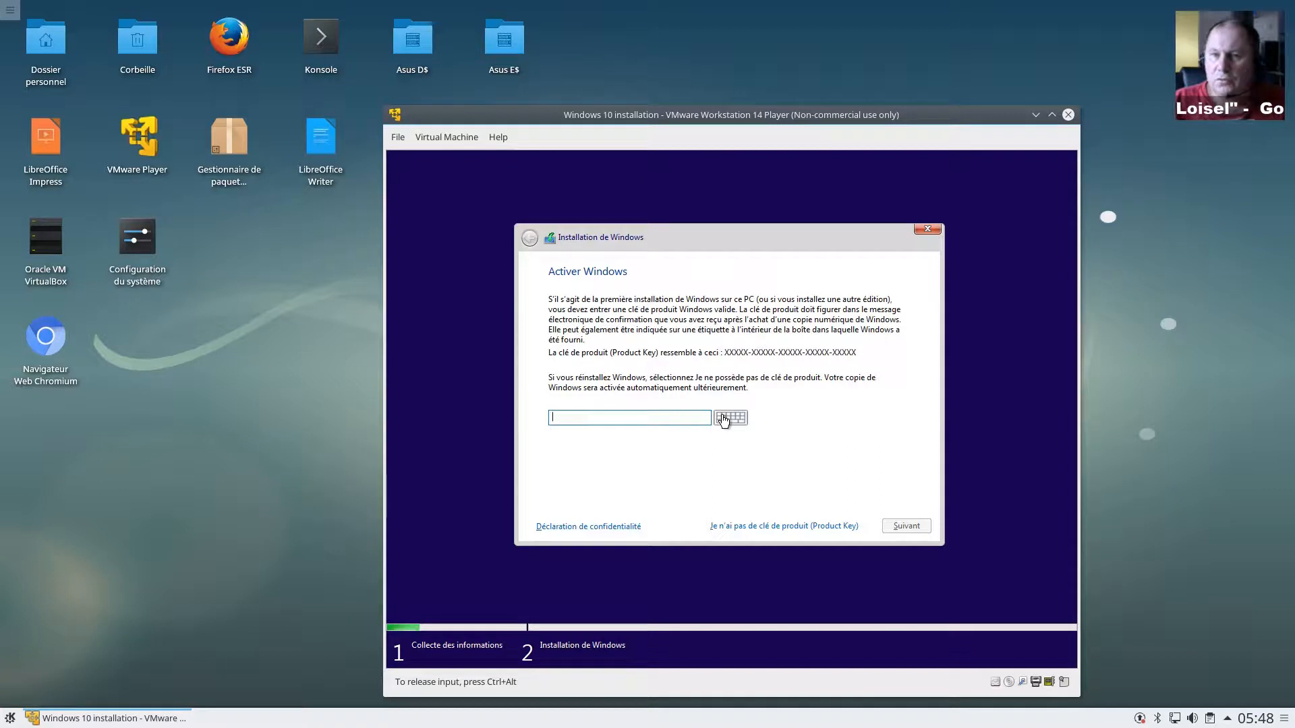
Step: Leave the product key field empty and continue without a product key
{"action": "left_click", "coordinate": [642, 422]}
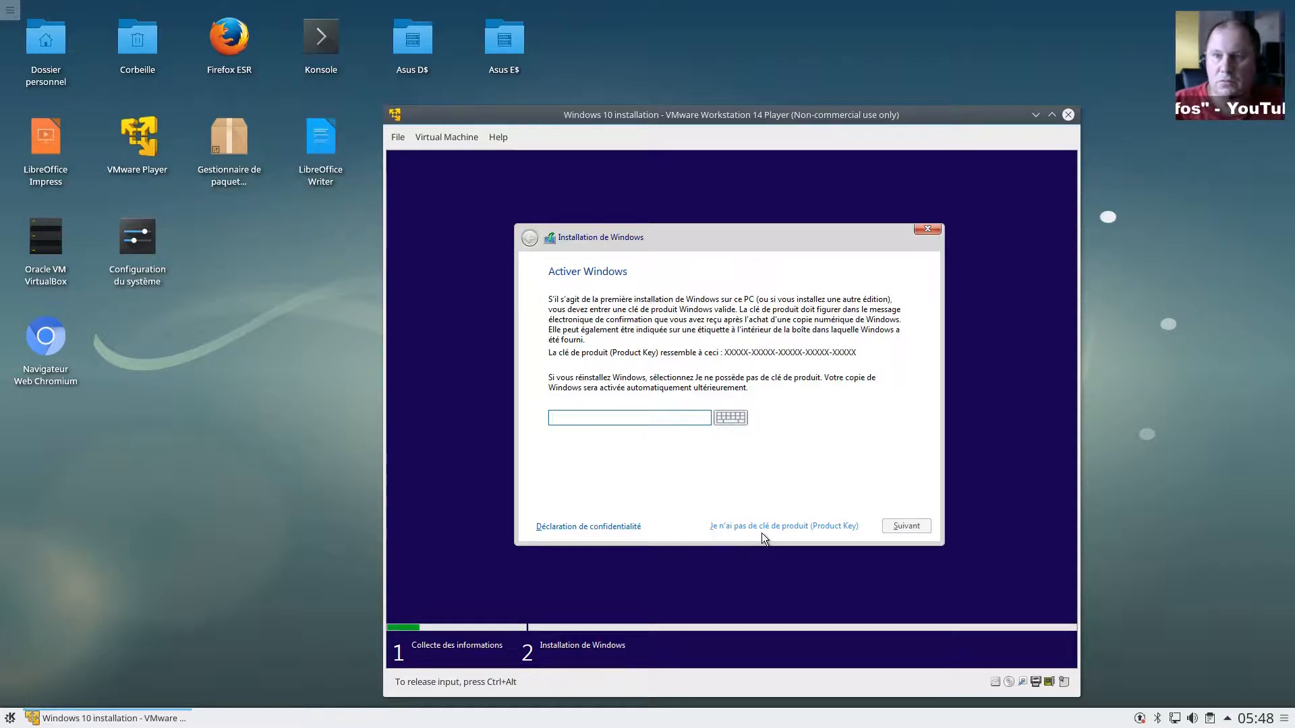
{"action": "left_click", "coordinate": [847, 526]}
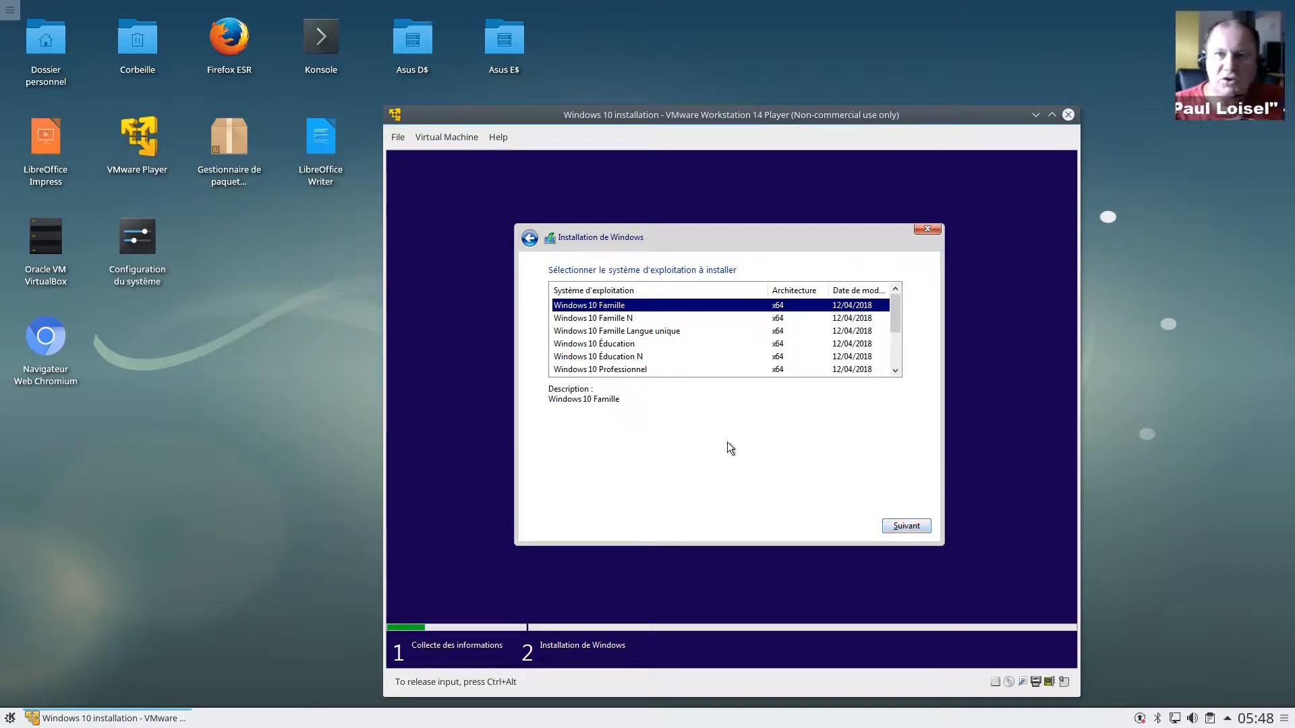
Step: Select Windows 10 Professionnel from the edition list and continue
{"action": "scroll", "coordinate": [650, 369], "scroll_direction": "down", "scroll_amount": 1}
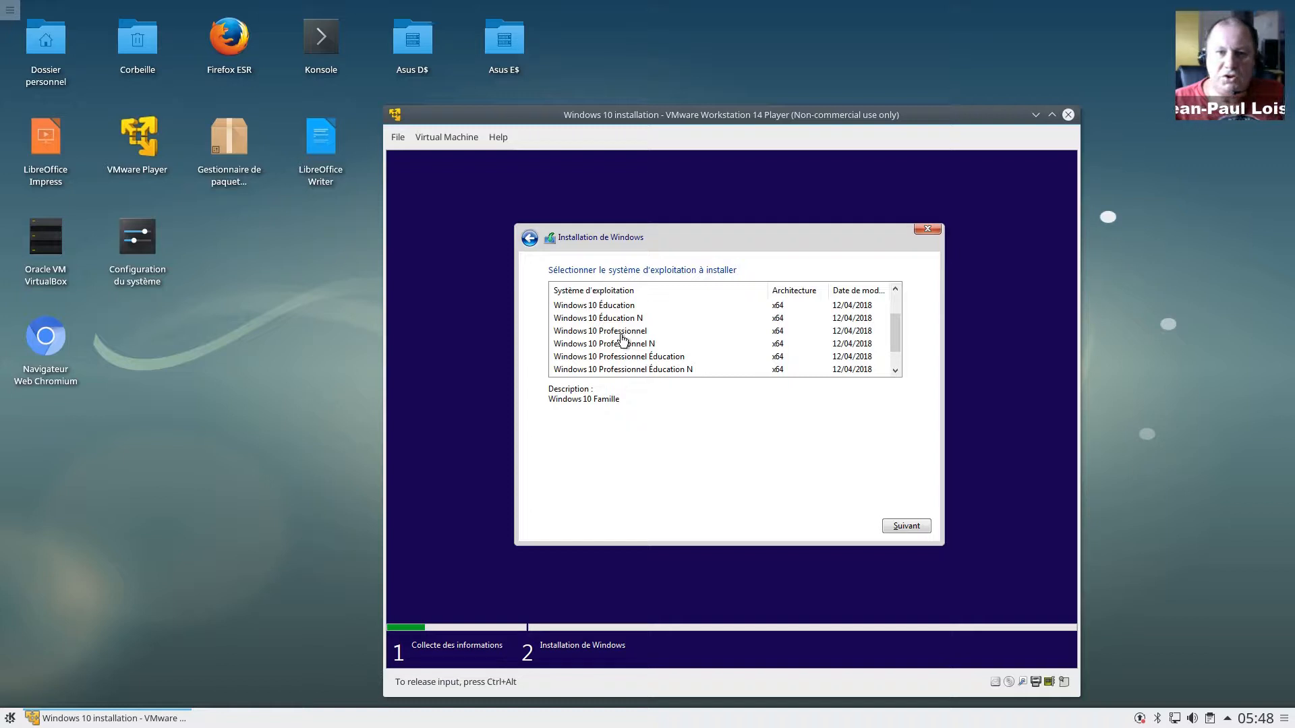
{"action": "left_click", "coordinate": [621, 335]}
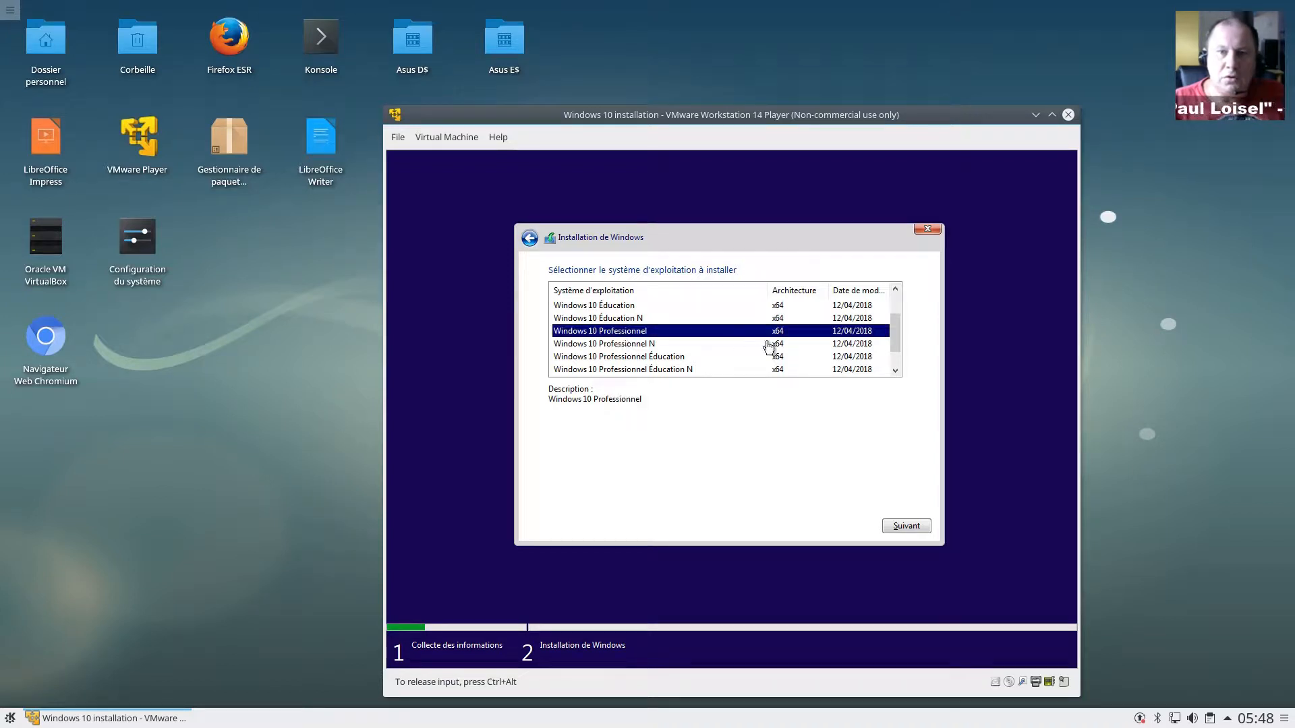
{"action": "left_click", "coordinate": [906, 525]}
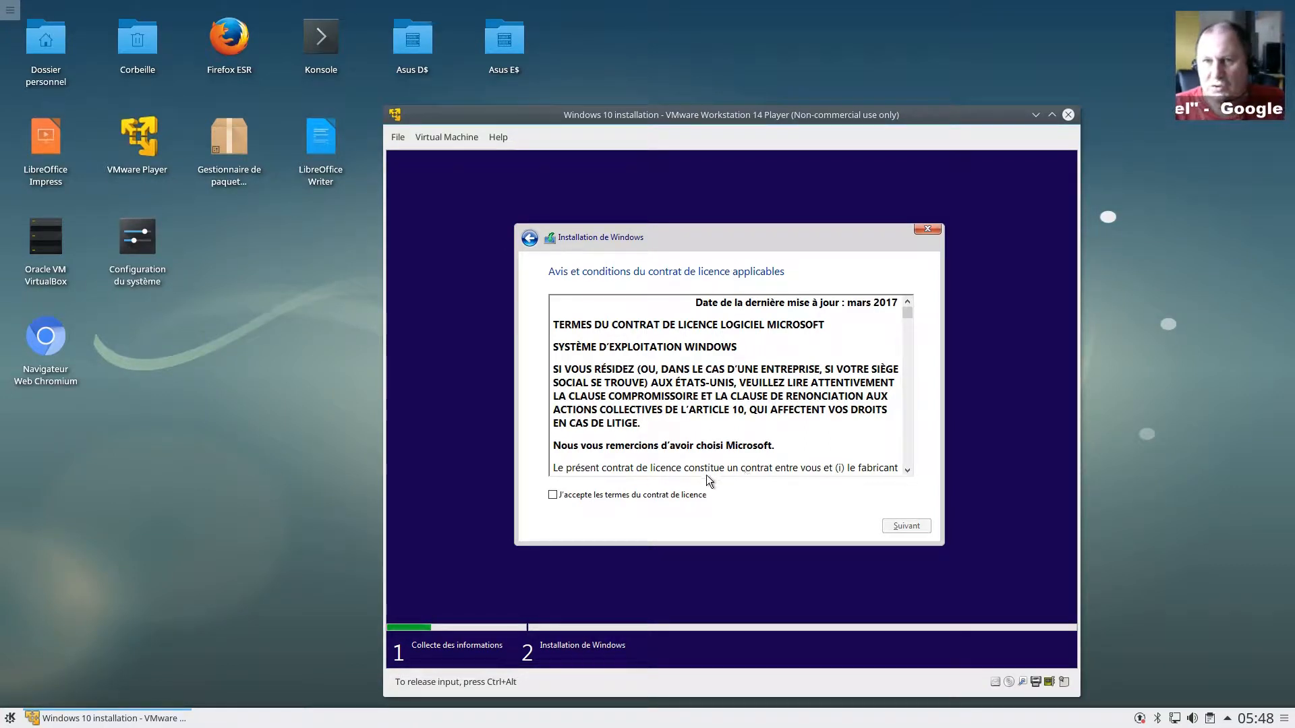
Step: Accept 'J'accepte les termes du contrat de licence' and continue past the licence page
{"action": "left_click", "coordinate": [595, 498]}
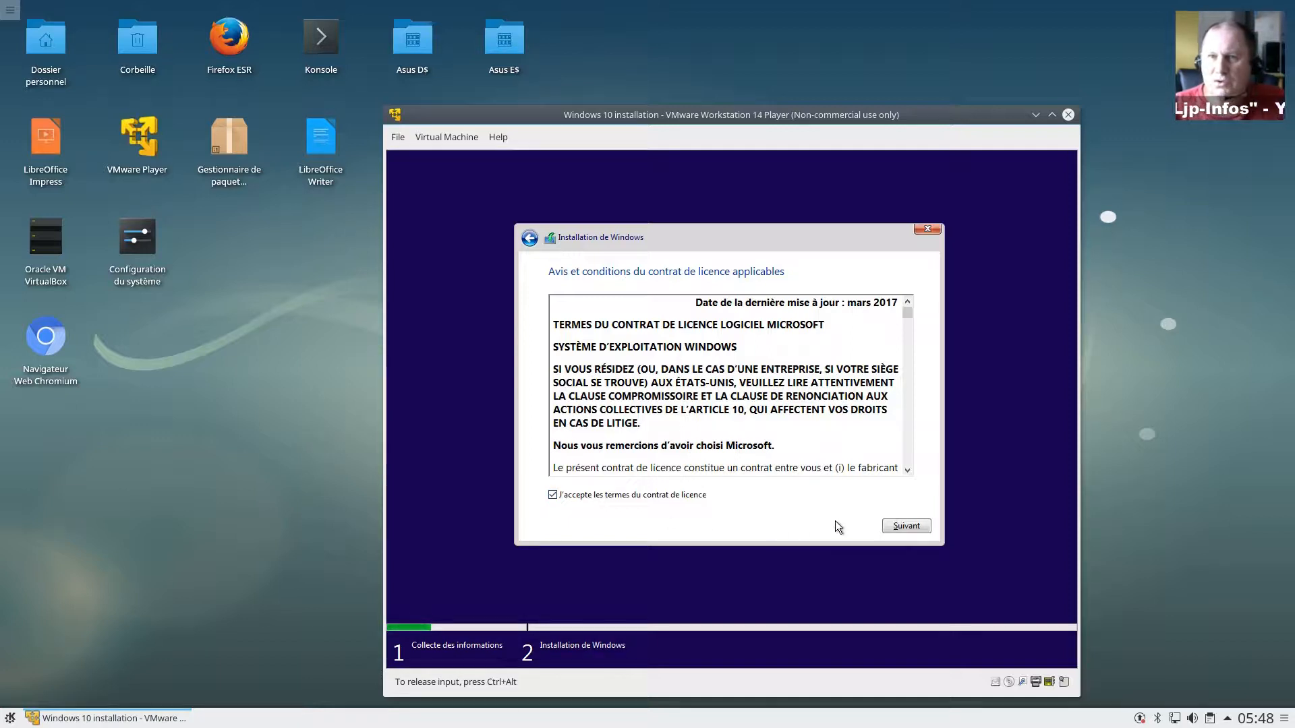
{"action": "left_click", "coordinate": [897, 526]}
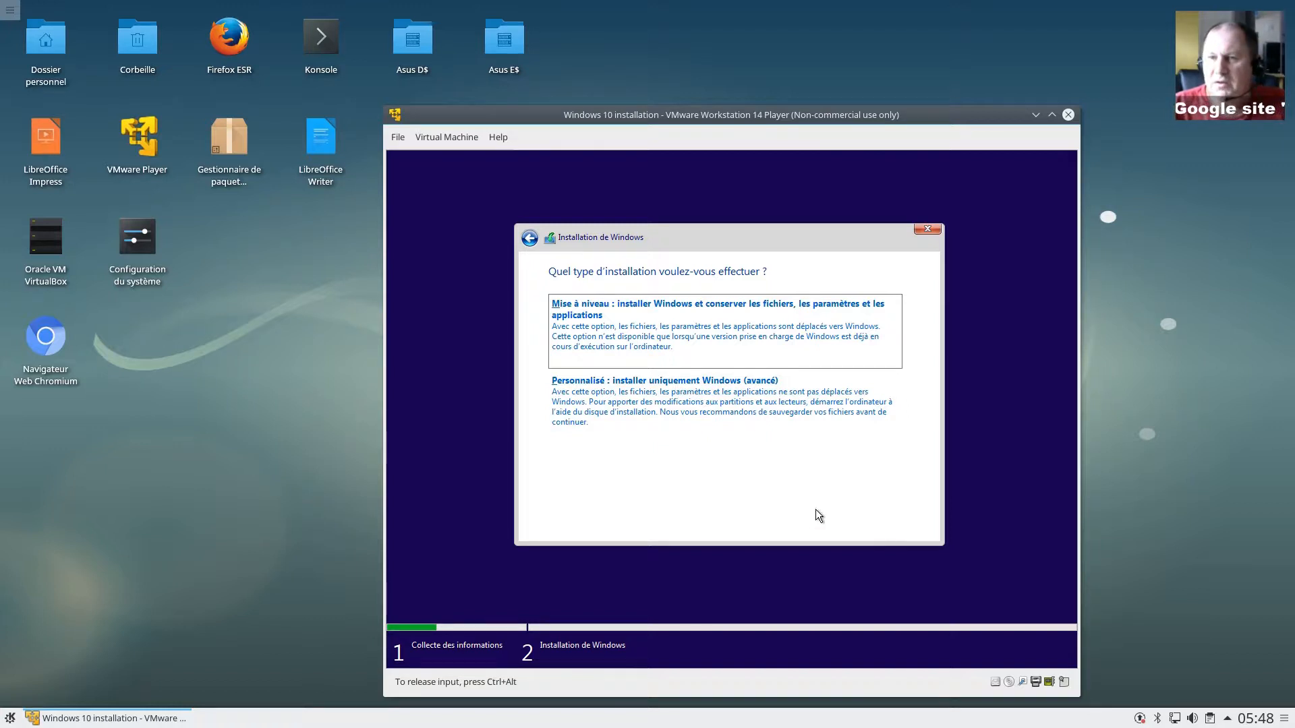
Step: Try the 'Mise à niveau' install and close the compatibility report saying it's unavailable
{"action": "left_click", "coordinate": [652, 342]}
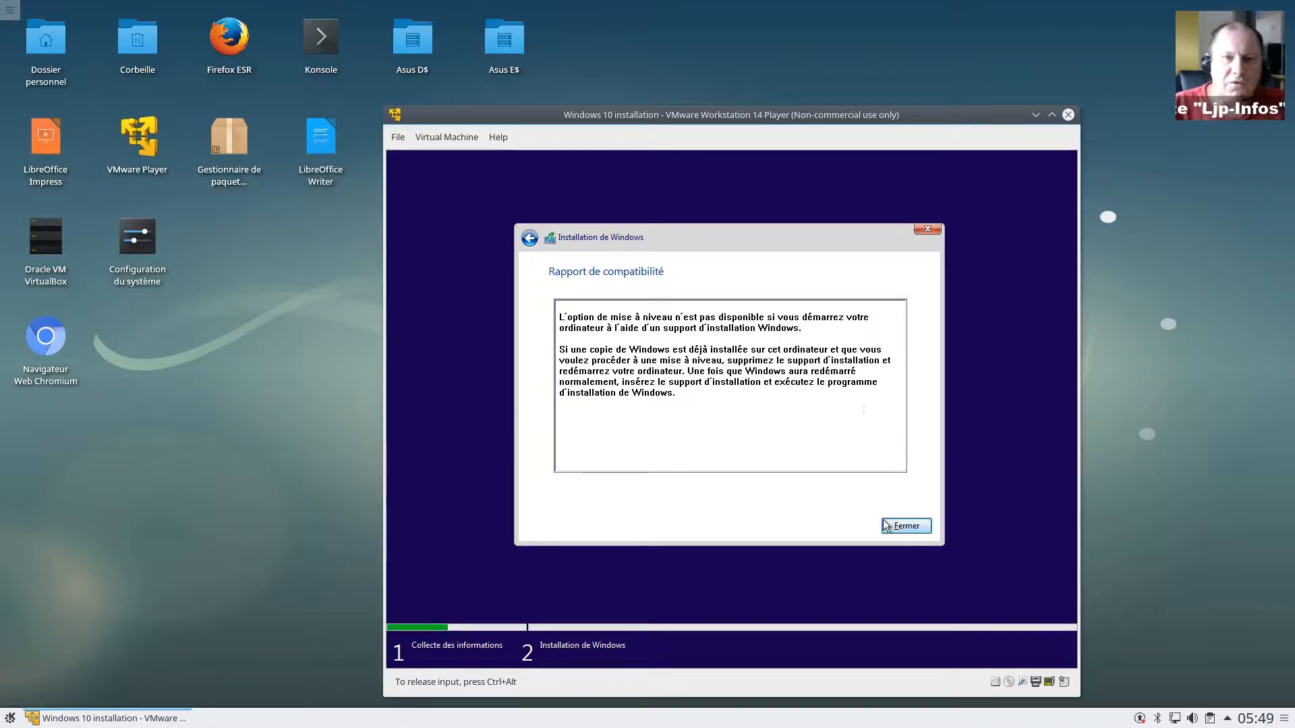
{"action": "left_click", "coordinate": [917, 531]}
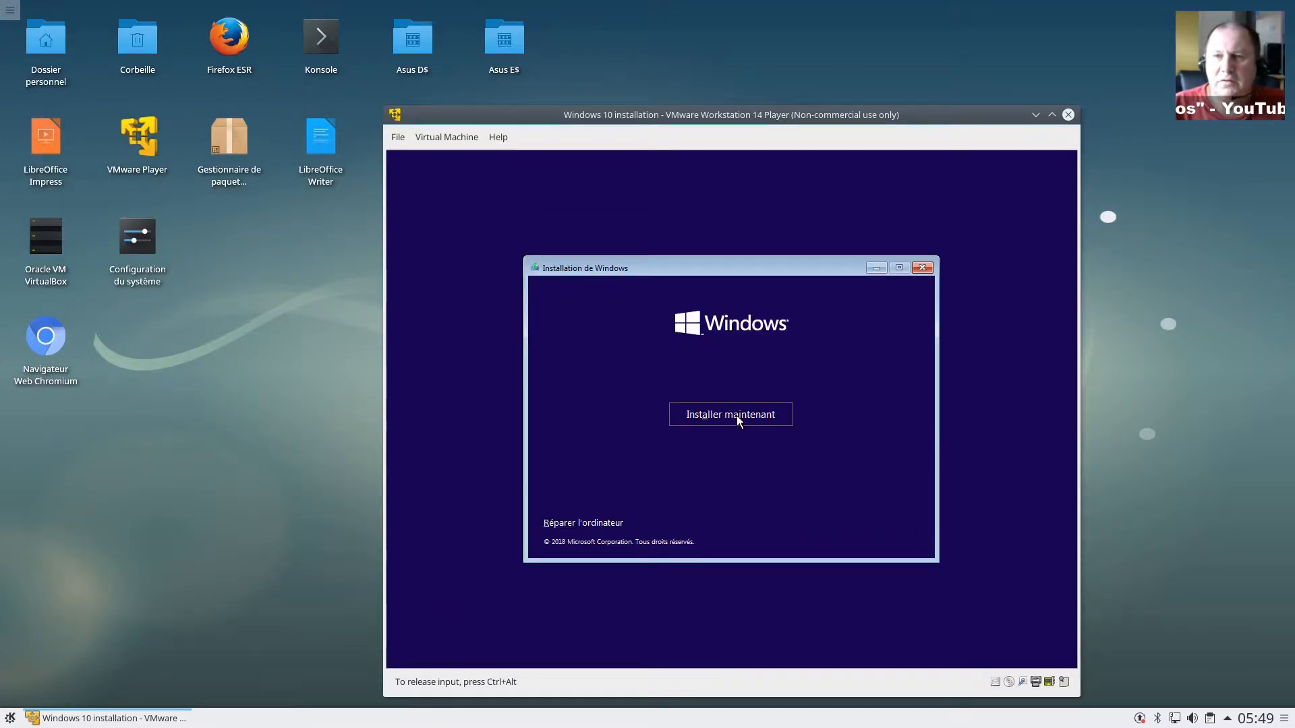
Step: Restart setup without a product key and choose Windows 10 Professionnel
{"action": "left_click", "coordinate": [737, 418]}
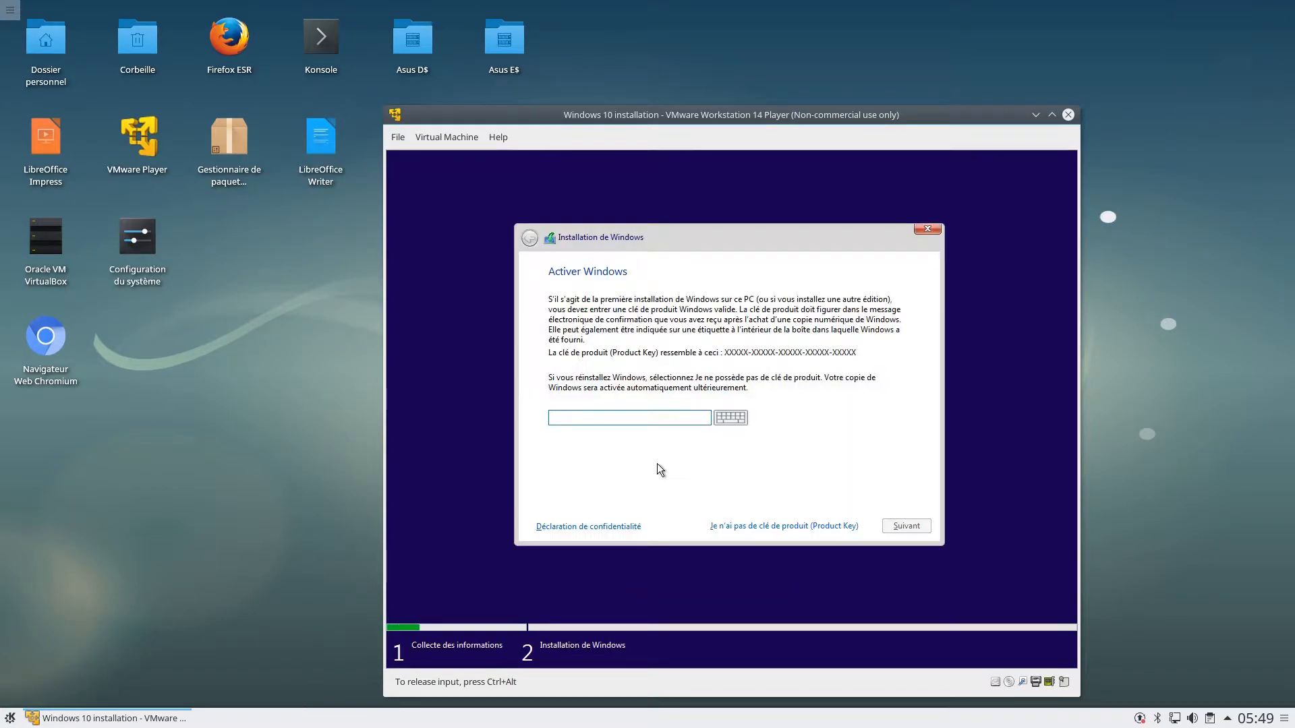
{"action": "left_click", "coordinate": [735, 524]}
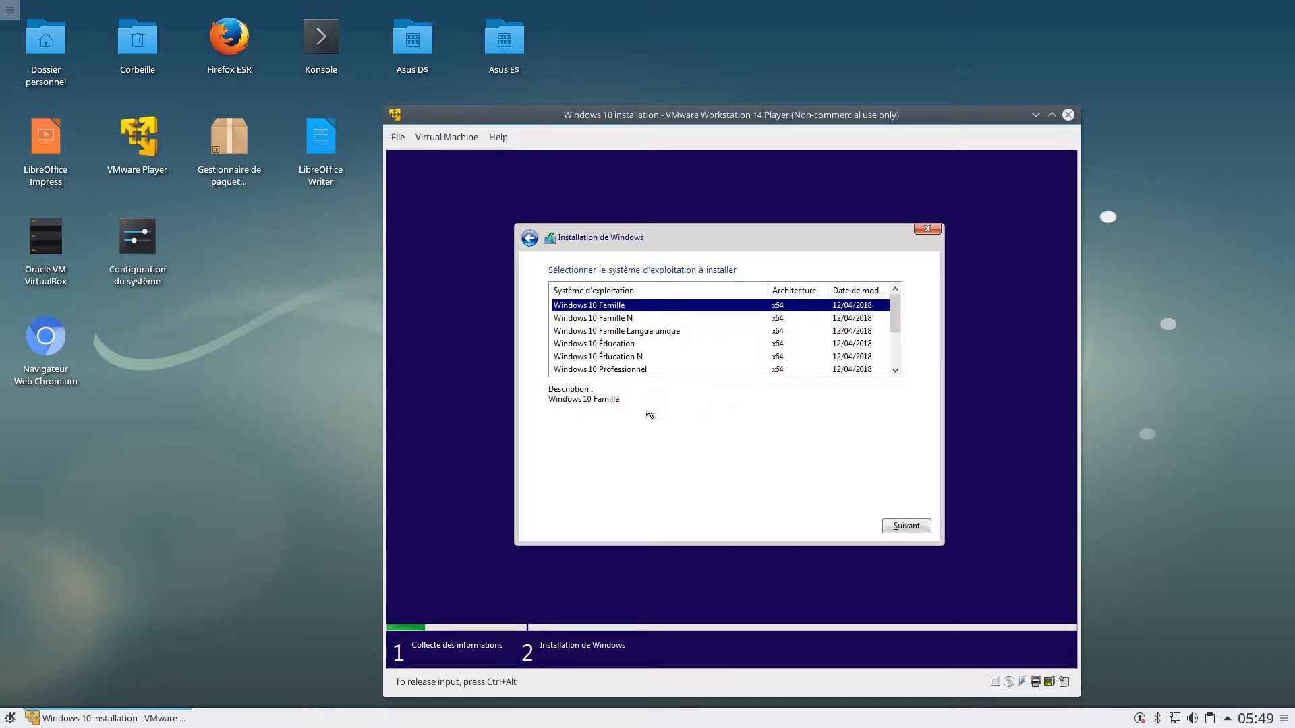
{"action": "scroll", "coordinate": [626, 373], "scroll_direction": "down", "scroll_amount": 1}
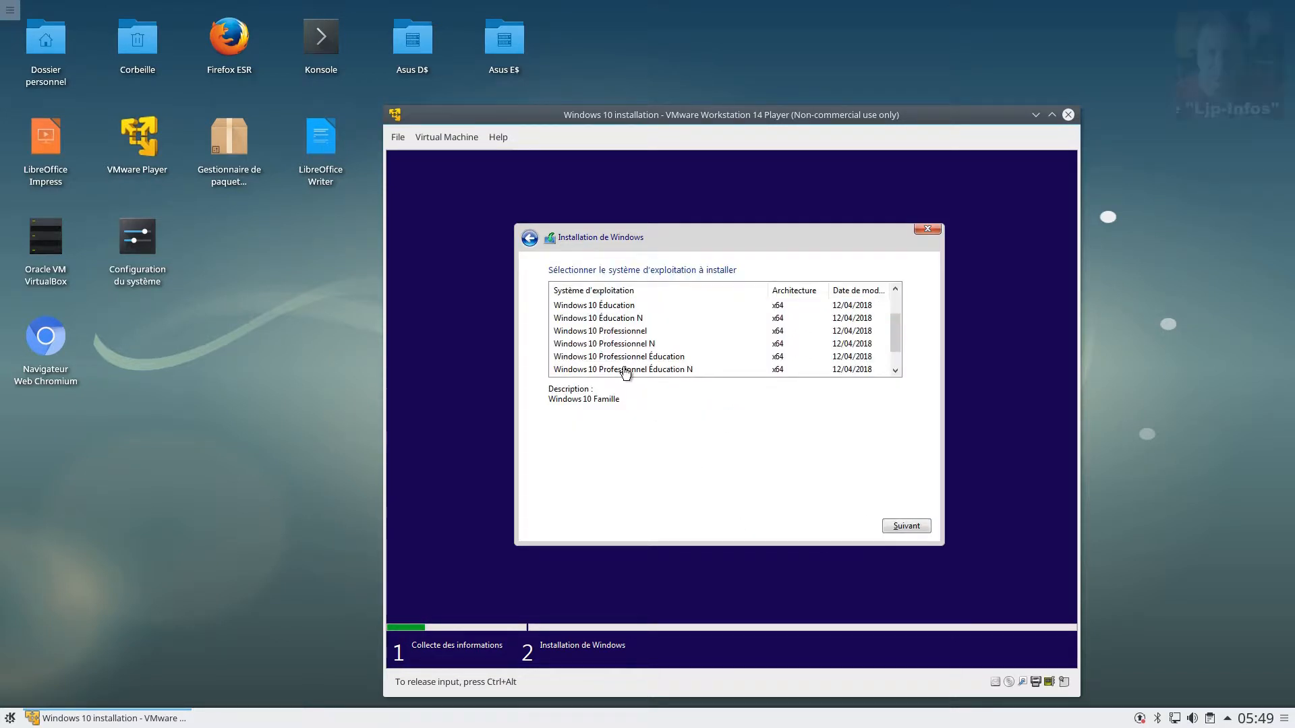
{"action": "left_click", "coordinate": [619, 333]}
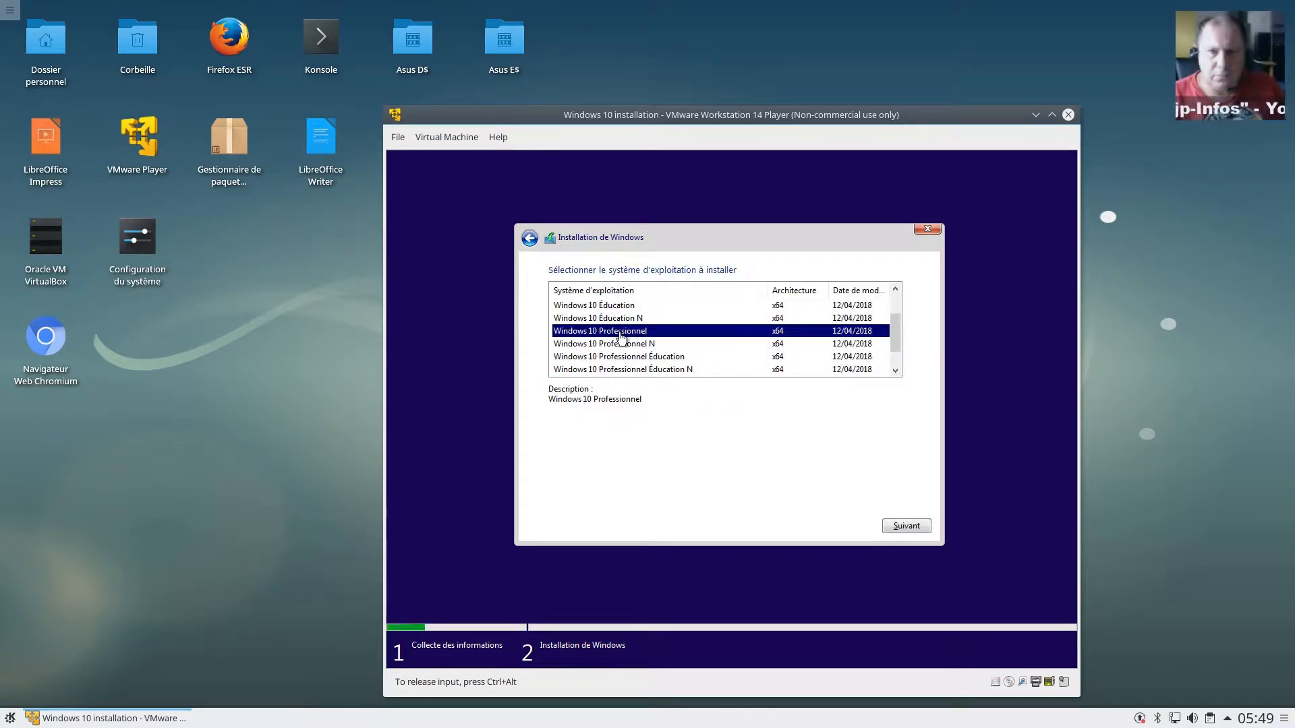
{"action": "left_click", "coordinate": [907, 527]}
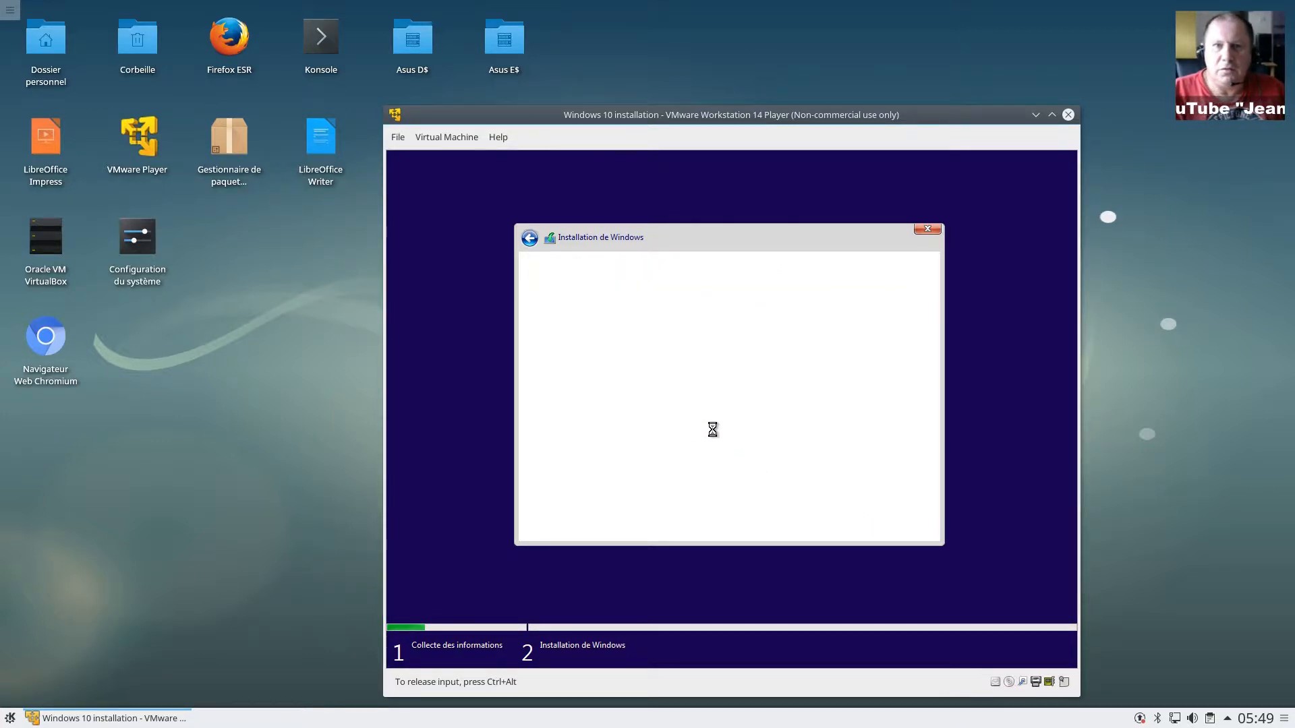
Step: Accept the licence terms and choose the Personnalisé (custom) installation
{"action": "left_click", "coordinate": [631, 495]}
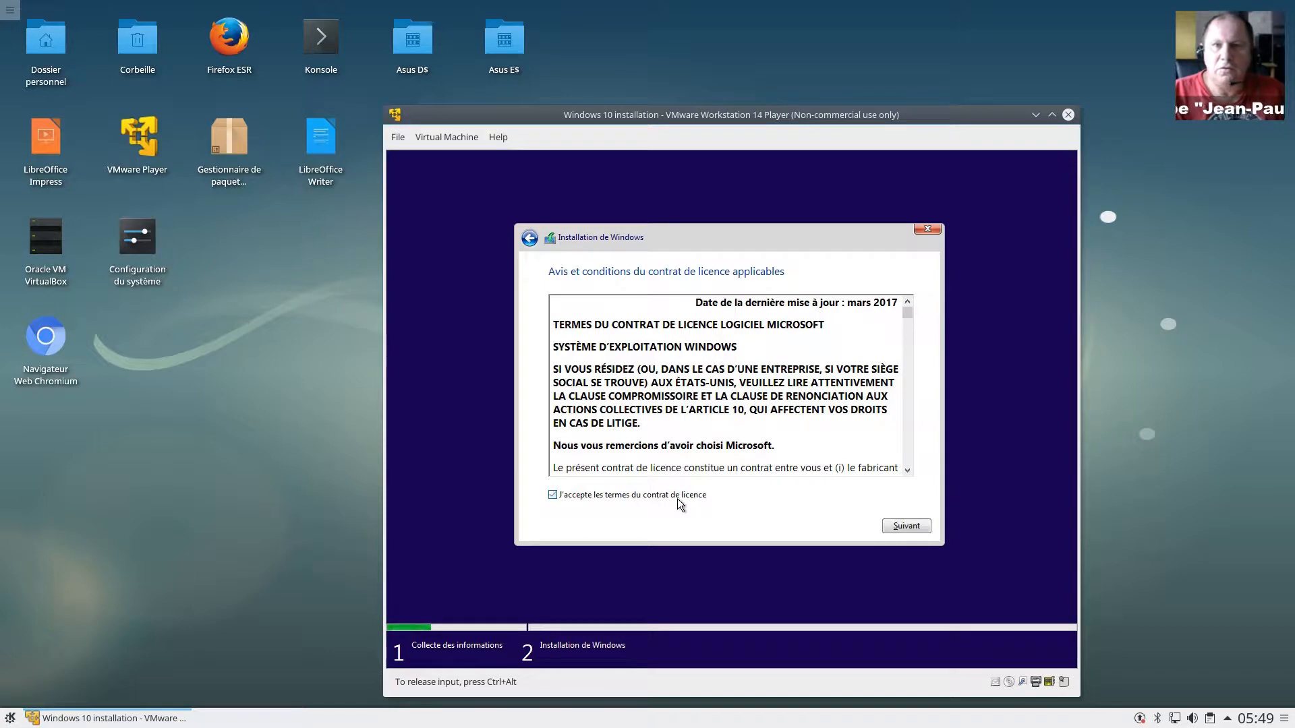
{"action": "left_click", "coordinate": [906, 526]}
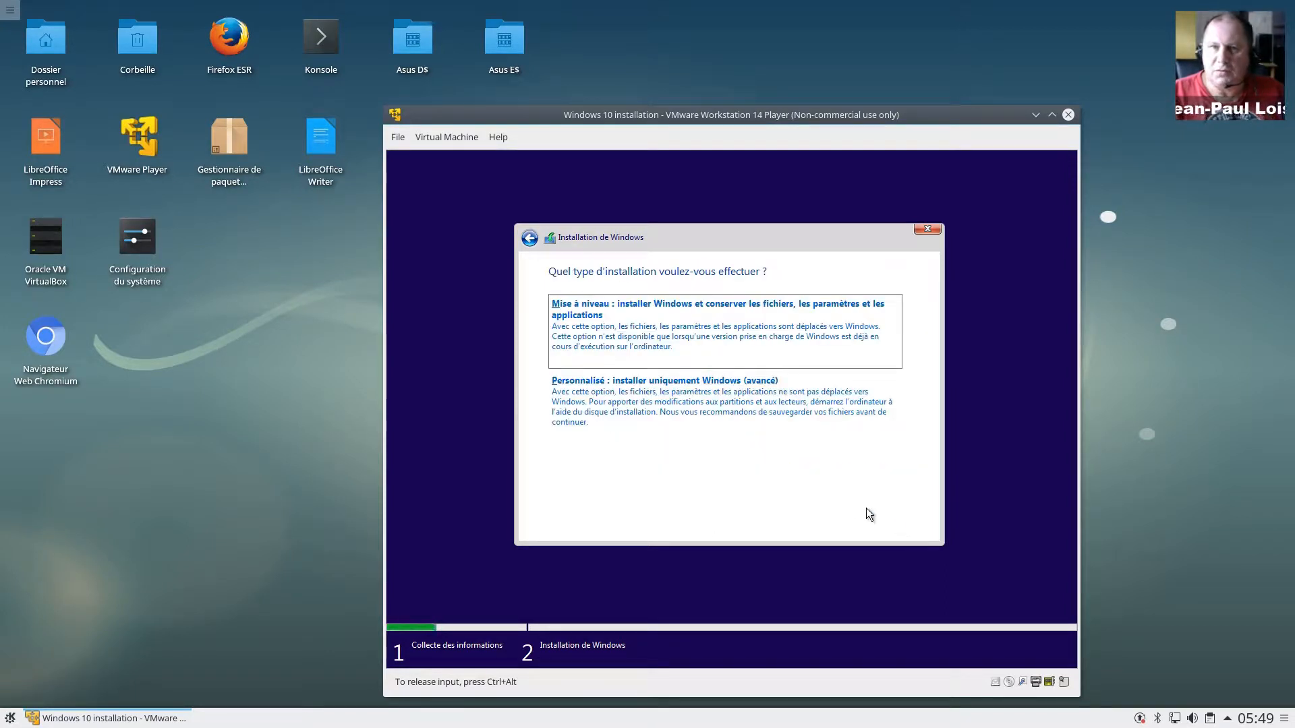
{"action": "left_click", "coordinate": [634, 408]}
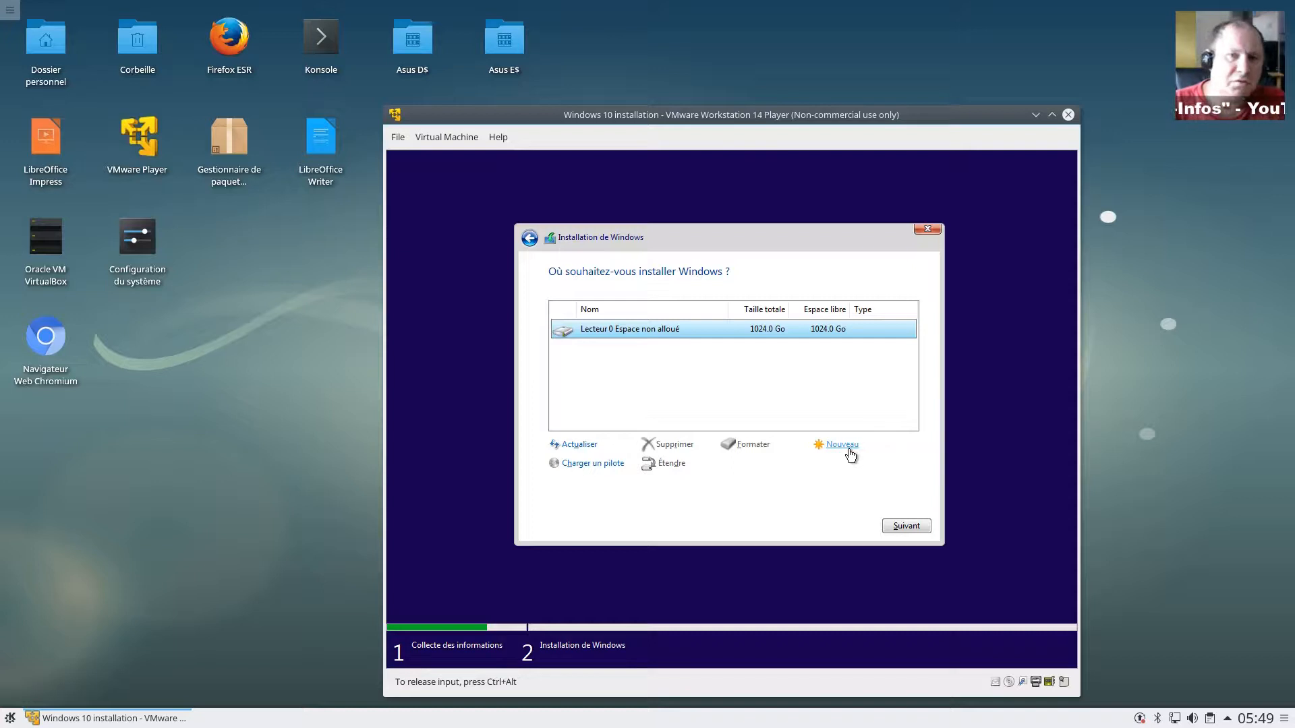
Step: Create a 102400 Mo partition on Lecteur 0 and accept the extra system partitions
{"action": "left_click", "coordinate": [842, 444]}
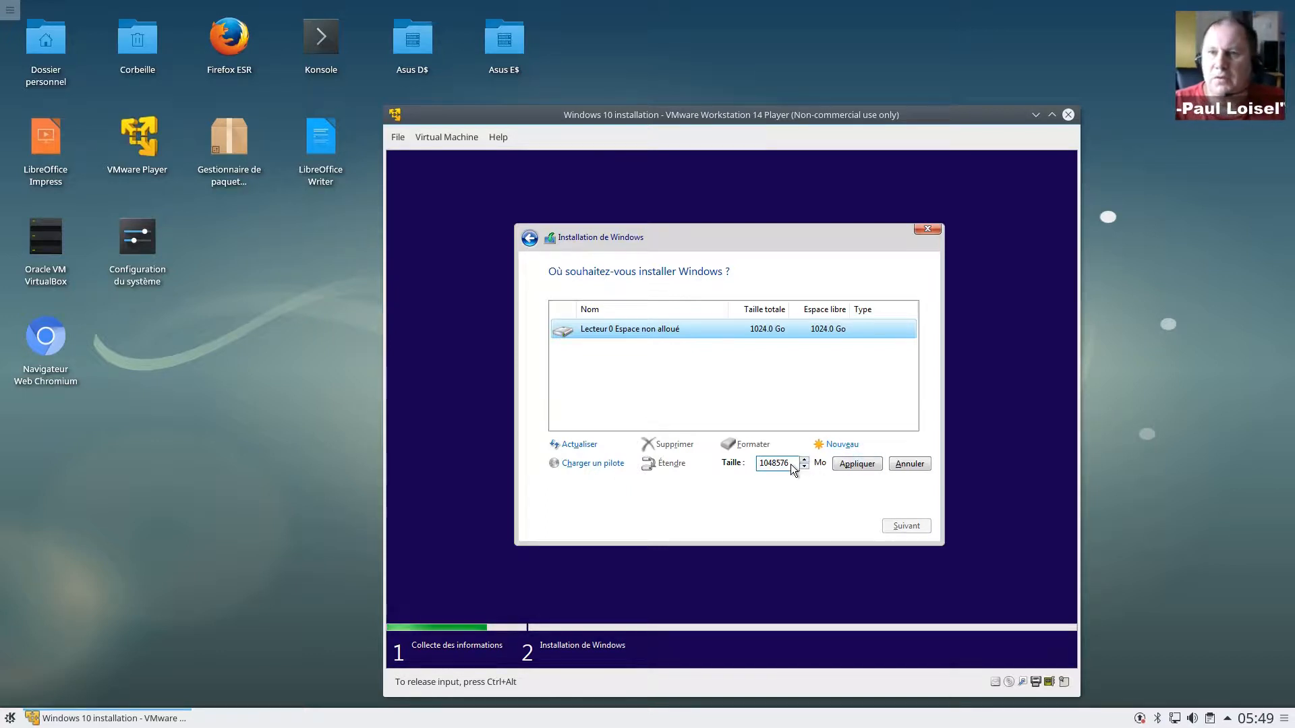
{"action": "left_click", "coordinate": [766, 465]}
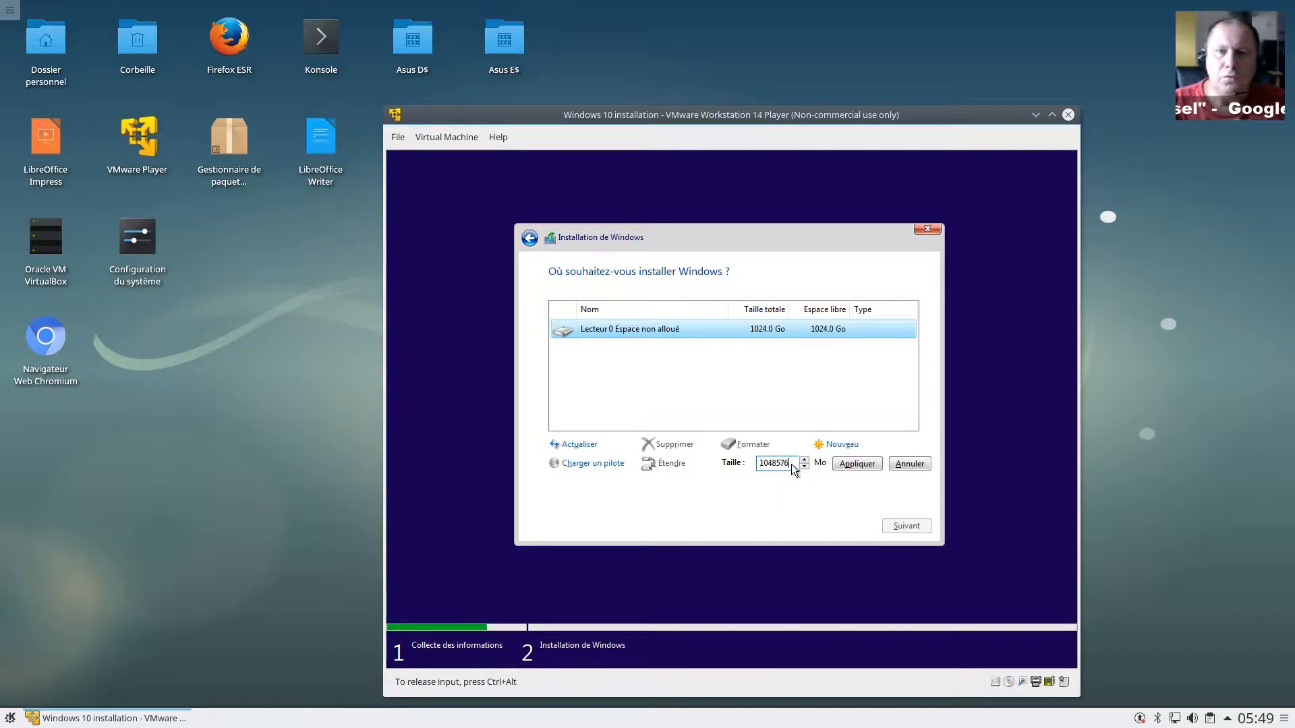
{"action": "double_click", "coordinate": [771, 464]}
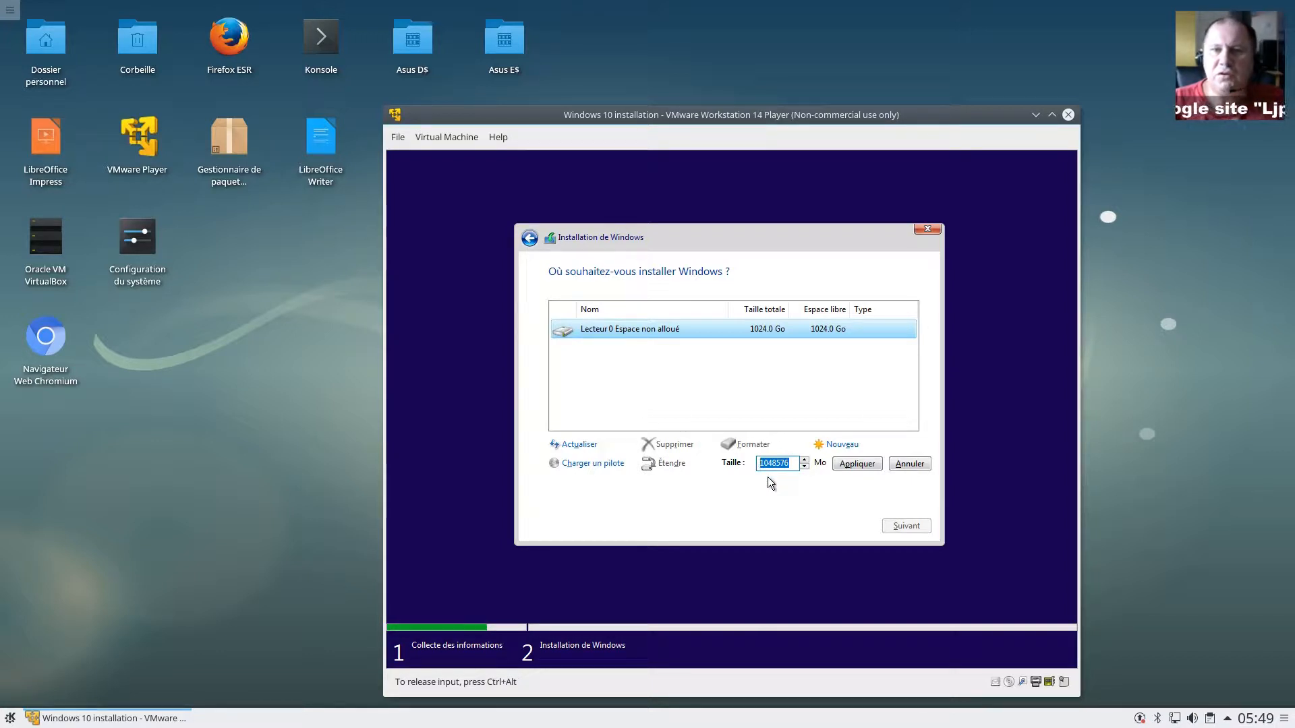
{"action": "type", "text": "10"}
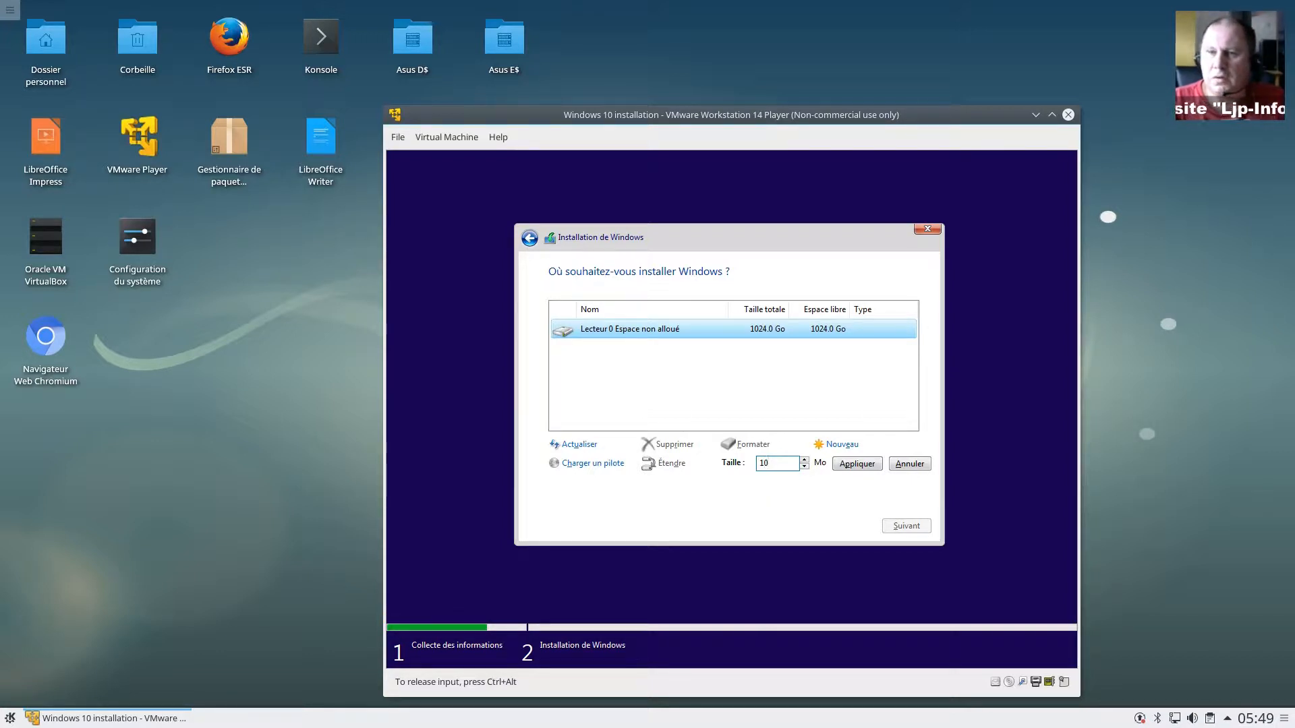
{"action": "type", "text": "24"}
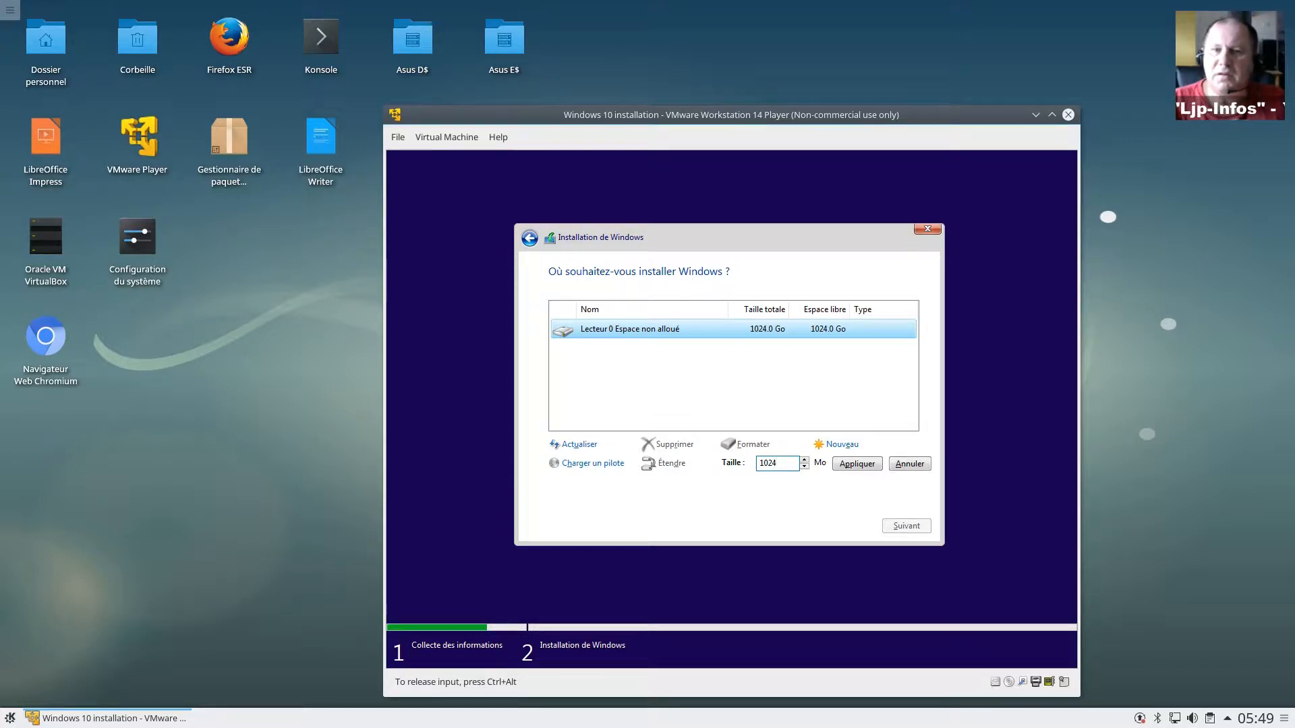
{"action": "type", "text": "00"}
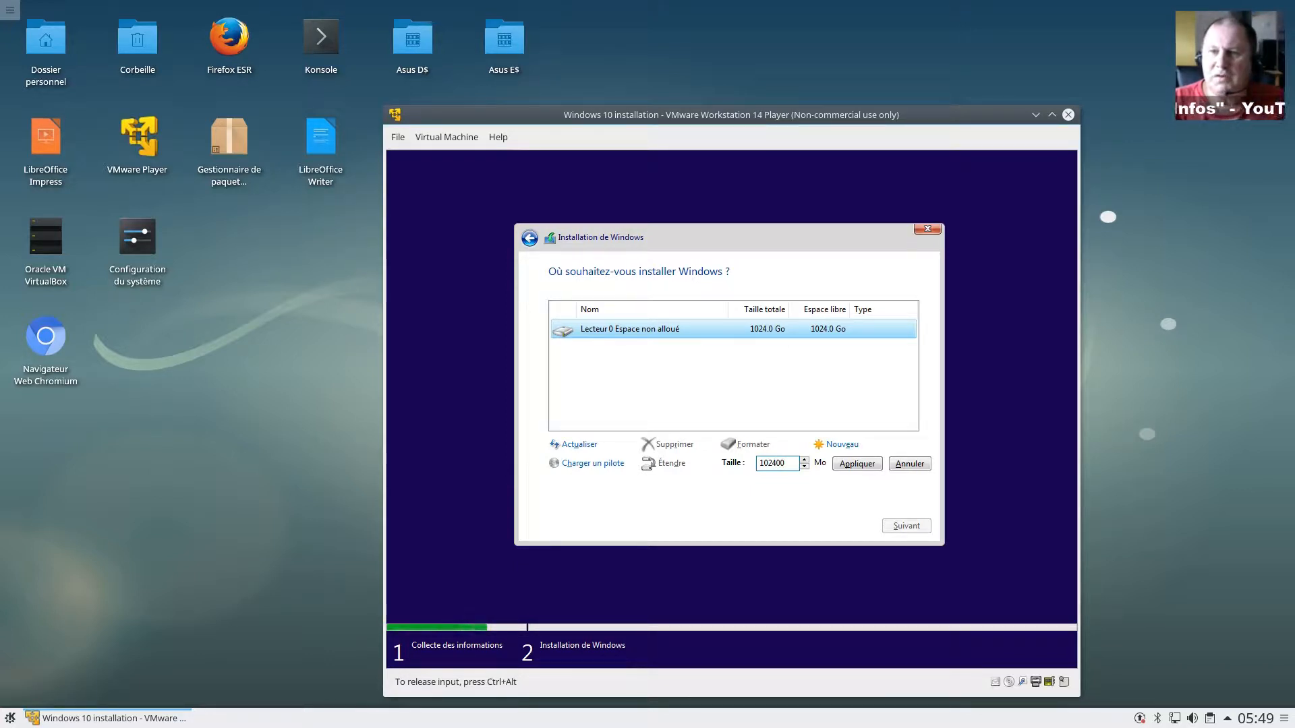
{"action": "left_click", "coordinate": [856, 463]}
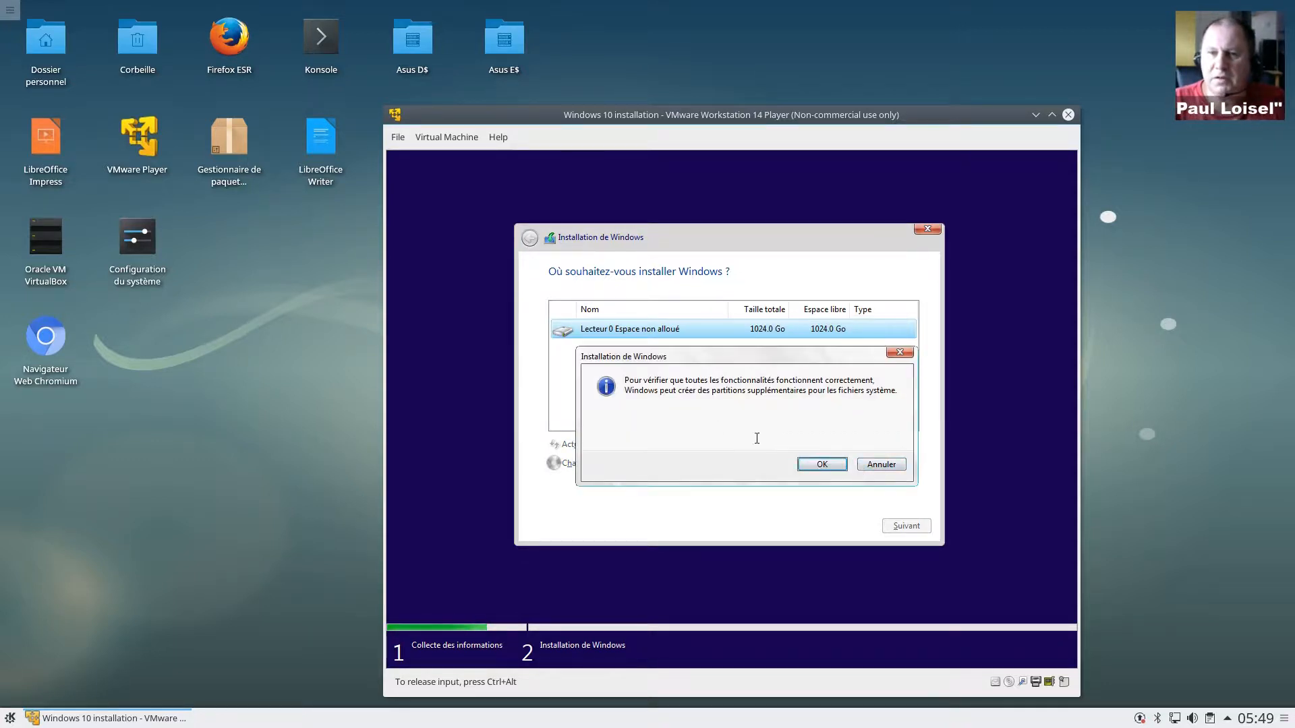
{"action": "left_click", "coordinate": [817, 467]}
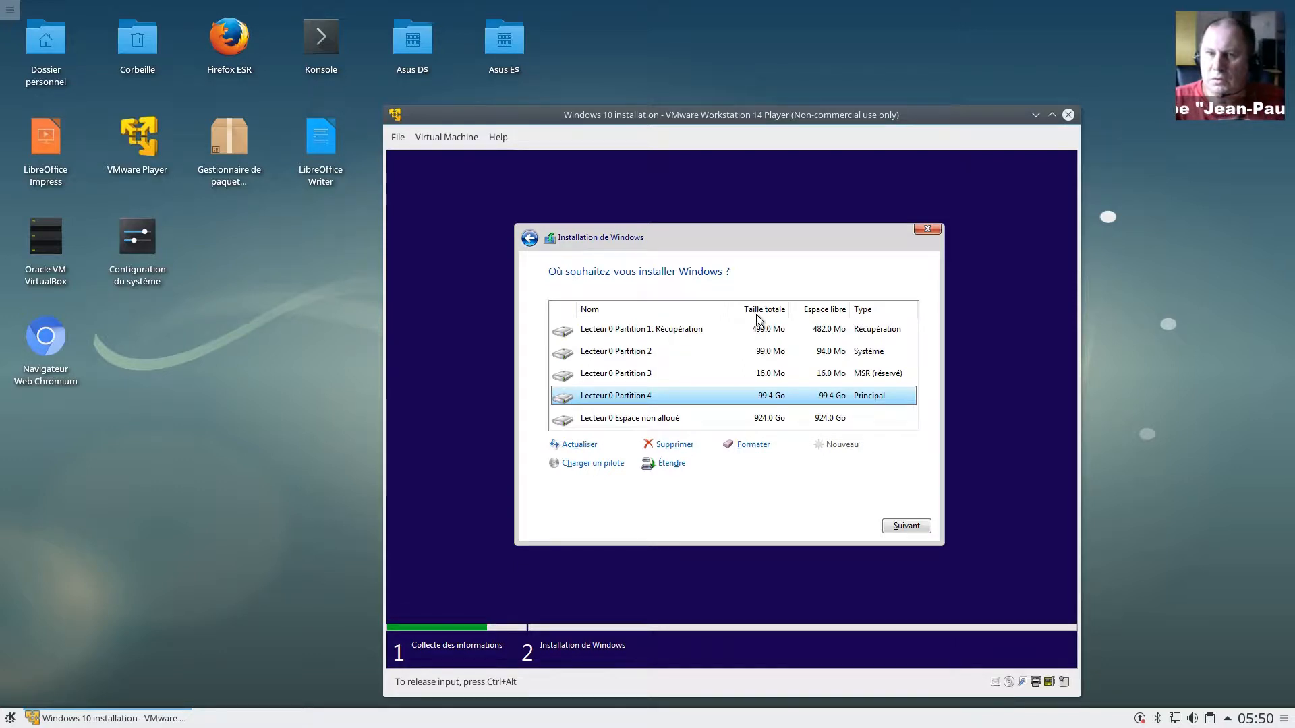
Step: Select each partition and the unallocated space on Lecteur 0 to review them
{"action": "left_click", "coordinate": [765, 334]}
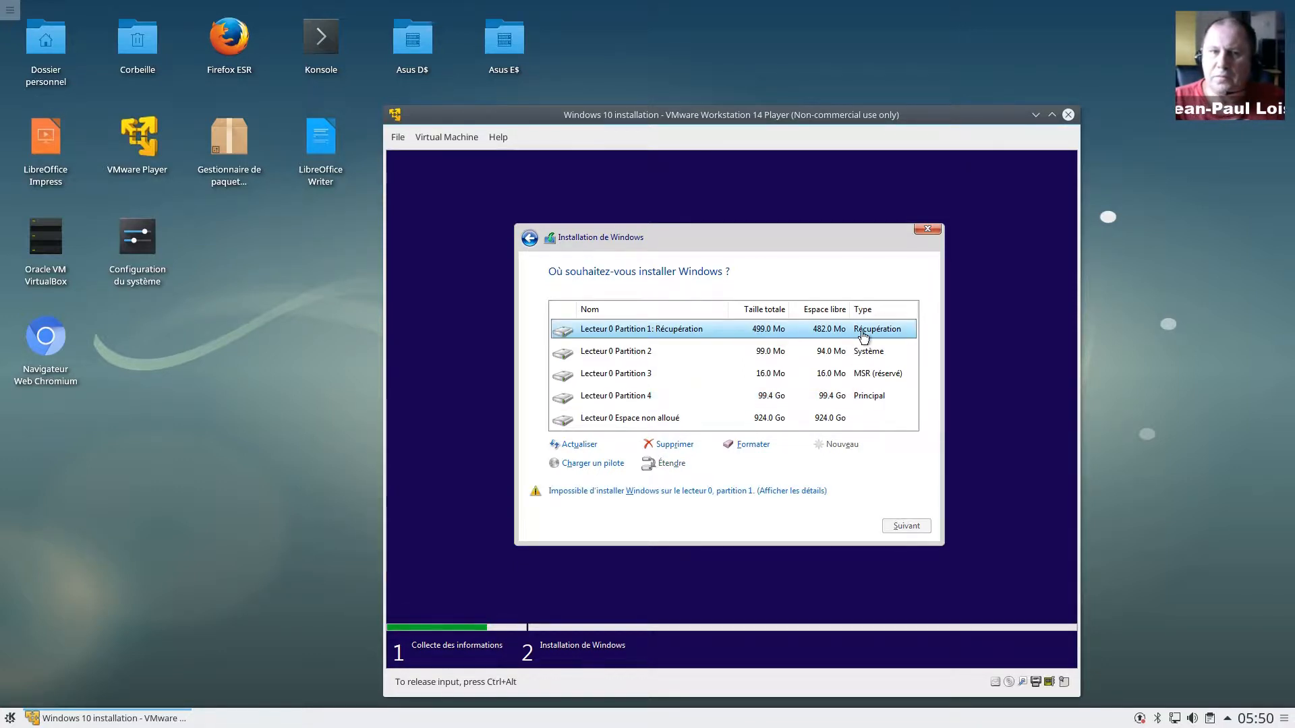
{"action": "left_click", "coordinate": [837, 354]}
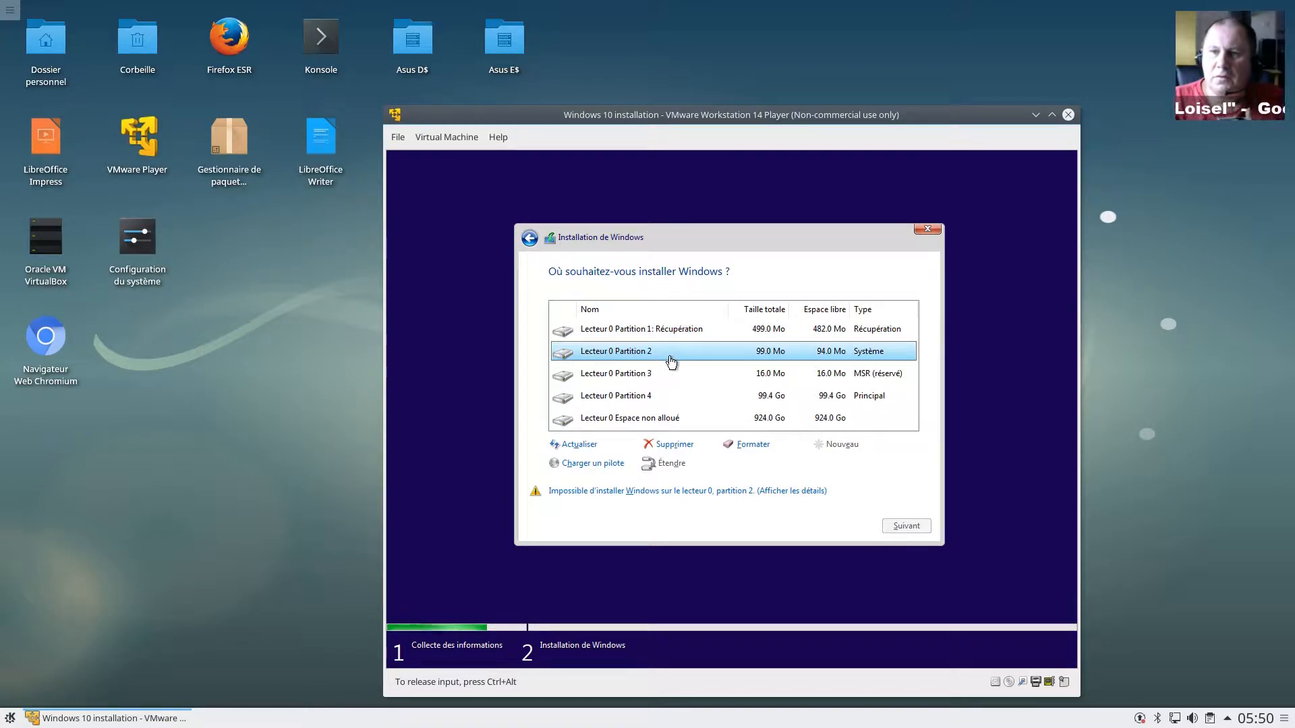
{"action": "left_click", "coordinate": [688, 376]}
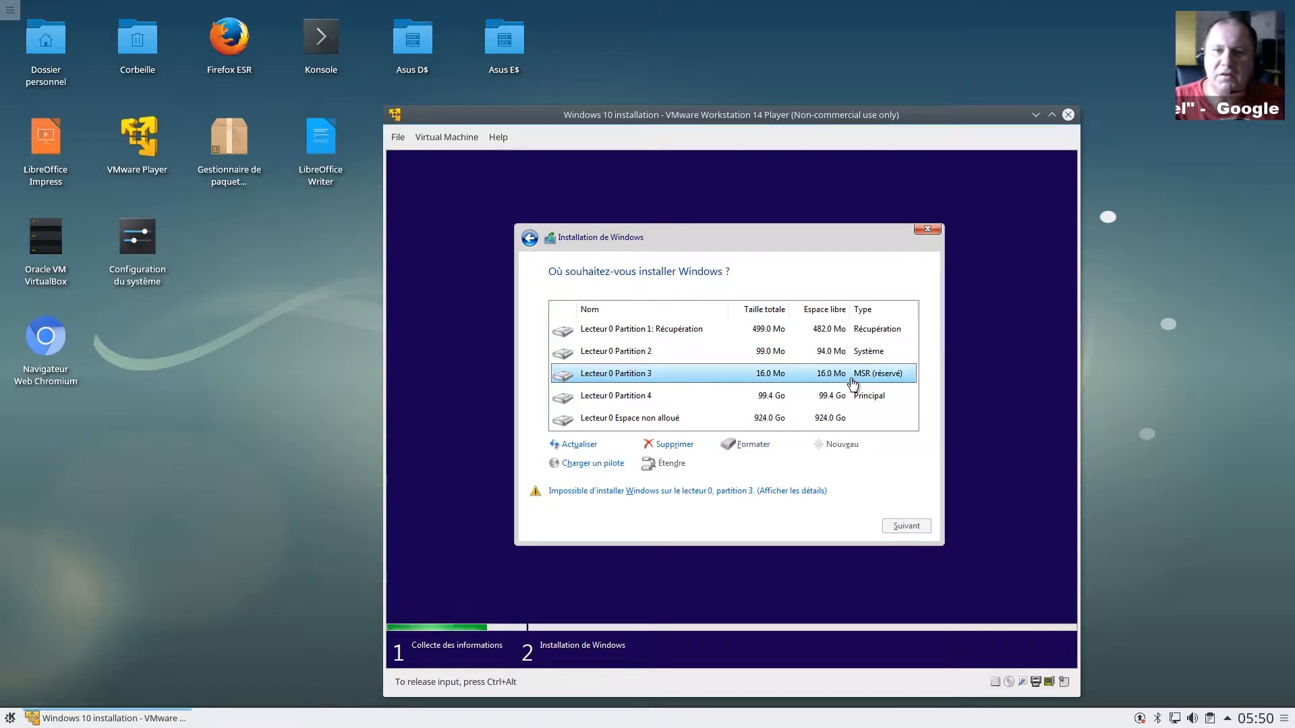
{"action": "left_click", "coordinate": [625, 406]}
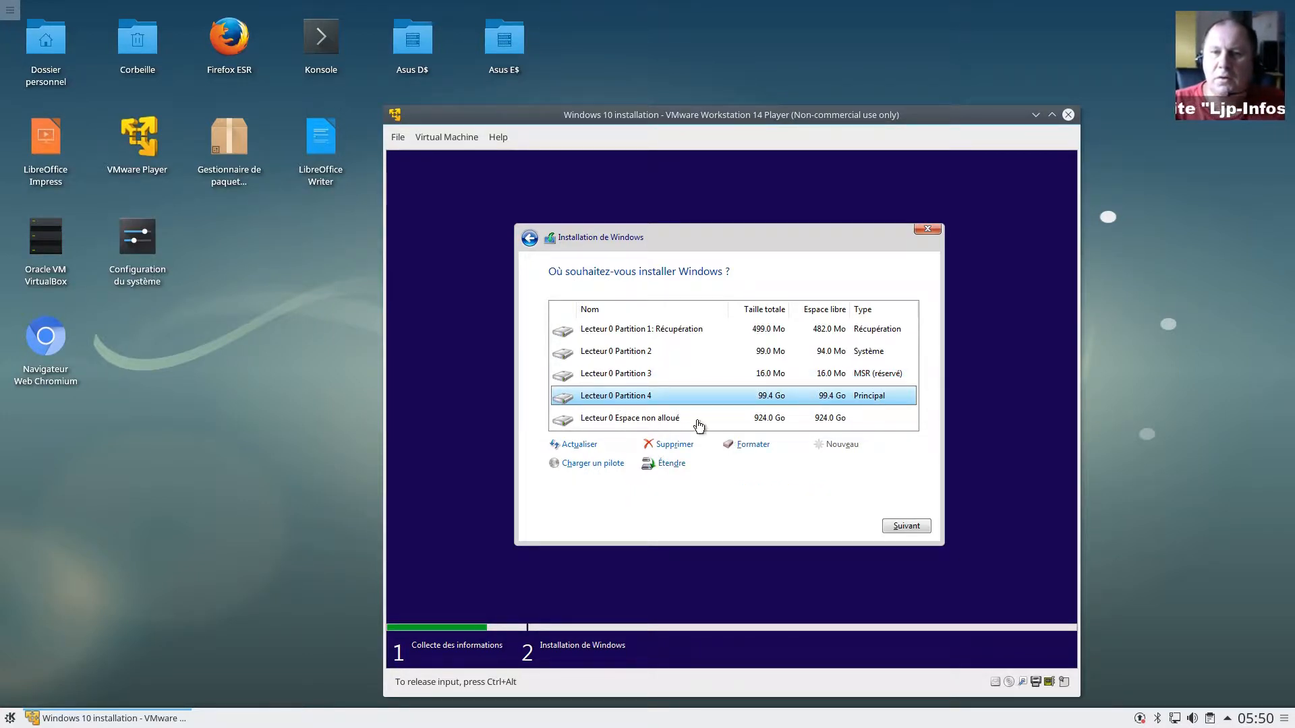
{"action": "left_click", "coordinate": [648, 425]}
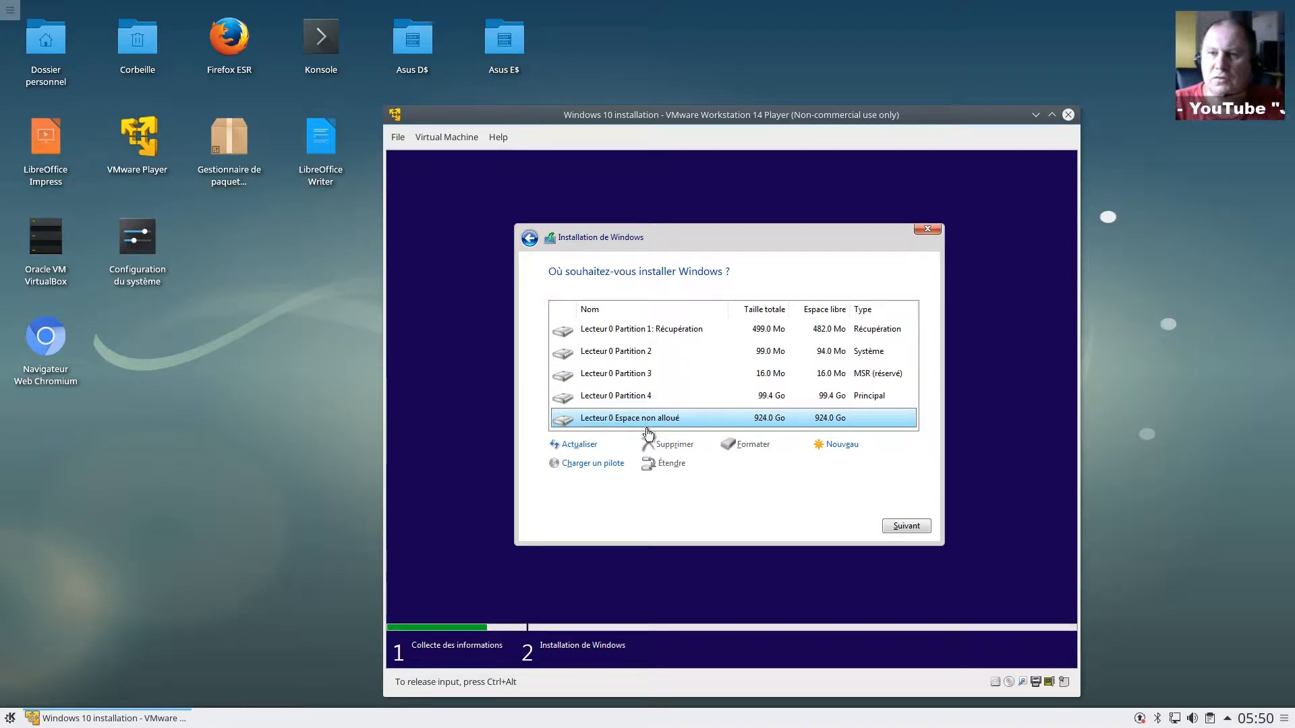
Step: Delete the Récupération partition and Partition 1, confirming each deletion
{"action": "left_click", "coordinate": [636, 334]}
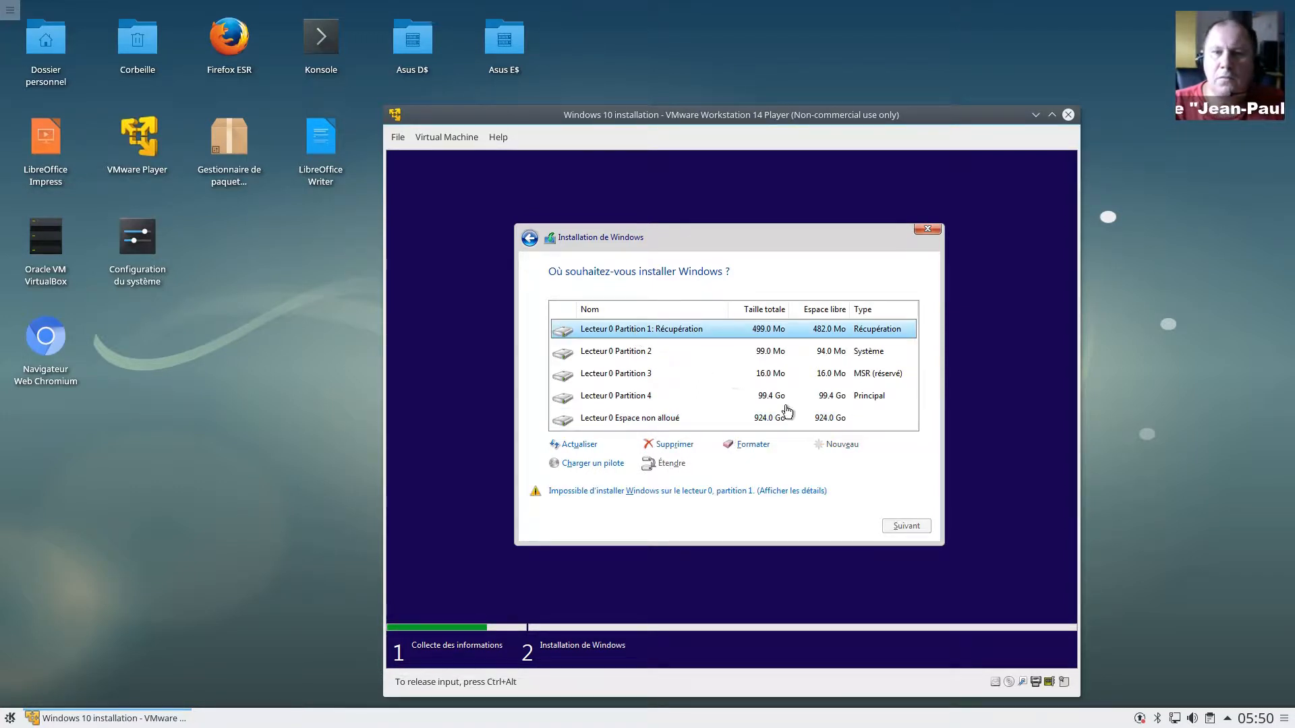
{"action": "left_click", "coordinate": [683, 444]}
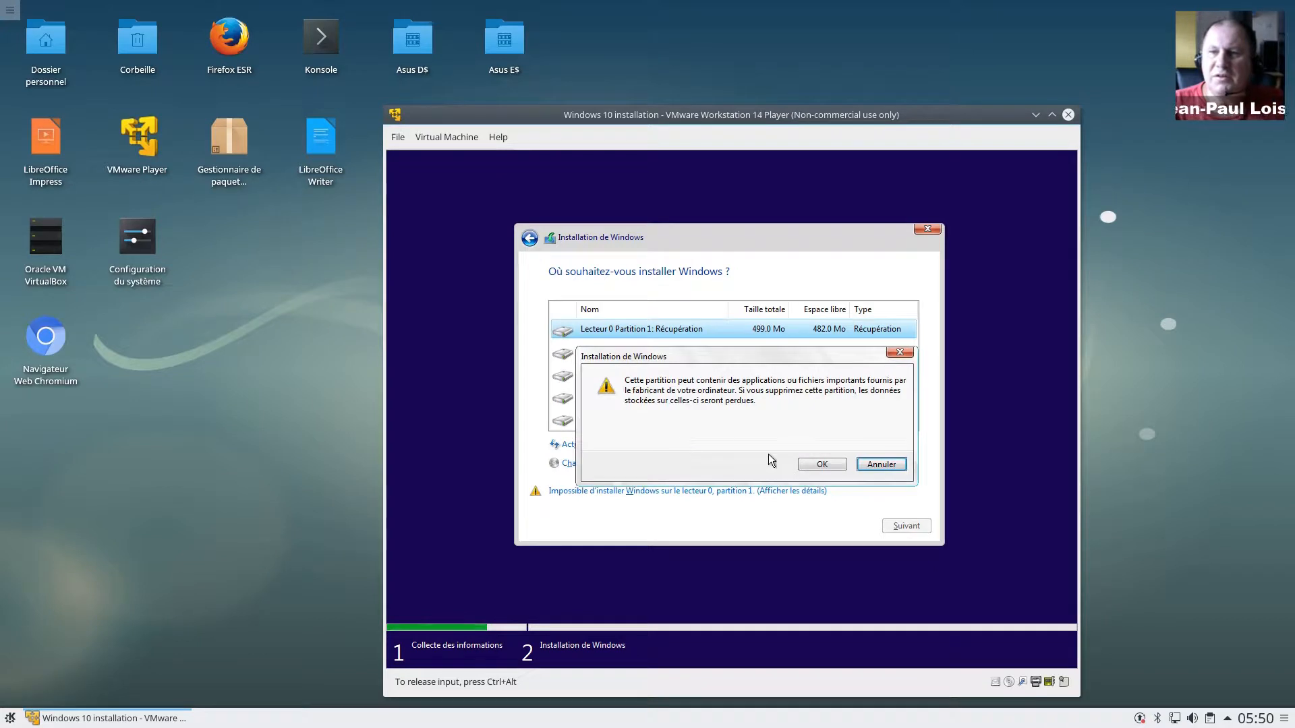
{"action": "left_click", "coordinate": [821, 464]}
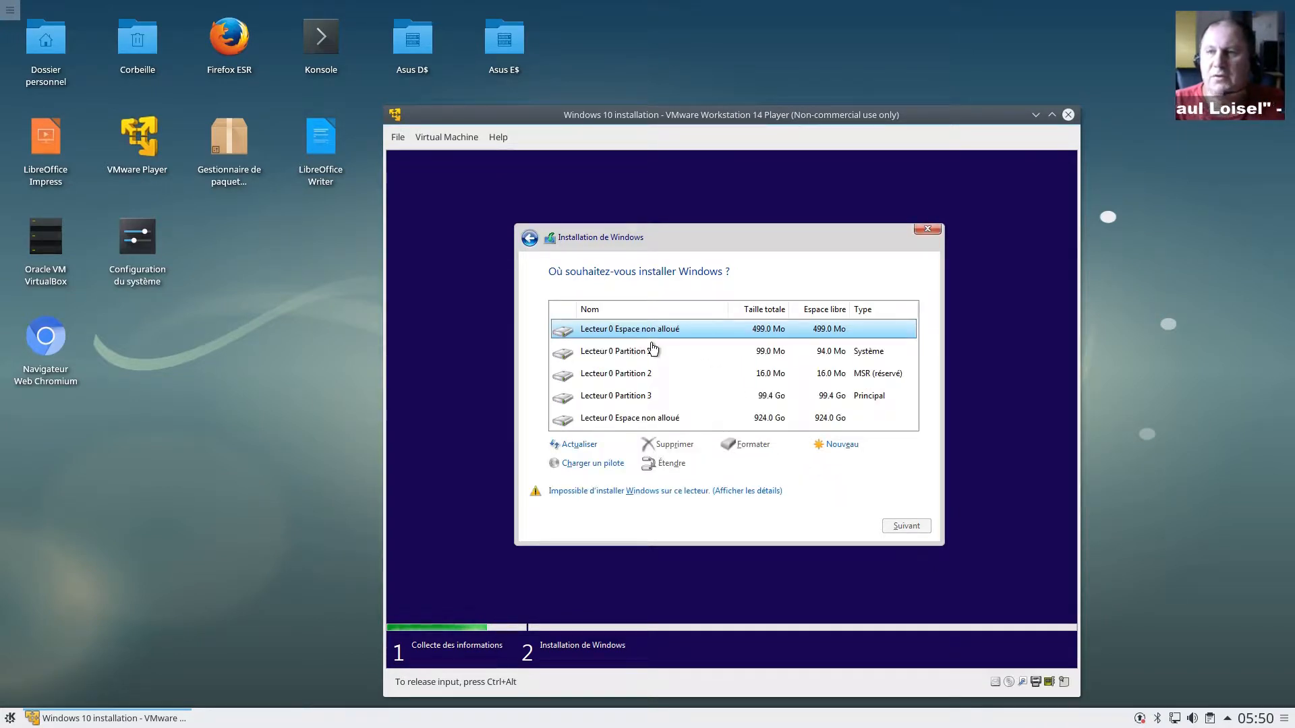
{"action": "left_click", "coordinate": [656, 350]}
{"action": "left_click", "coordinate": [684, 445]}
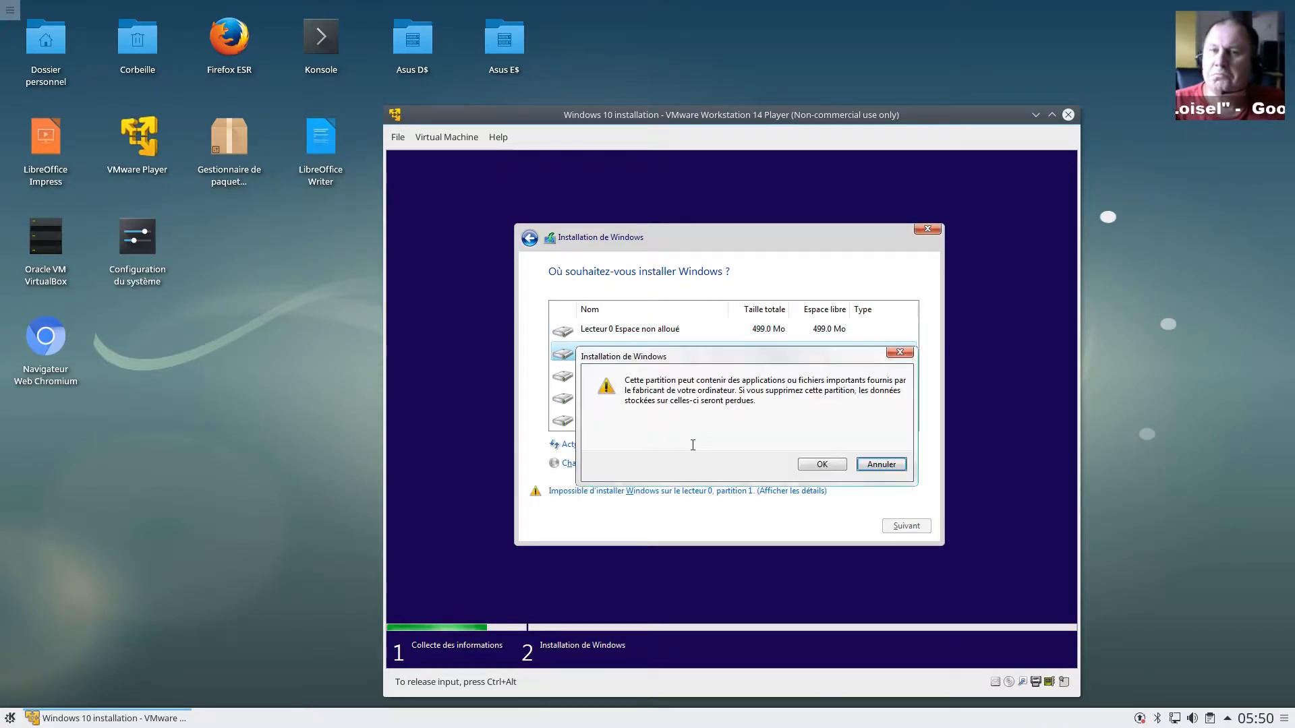
{"action": "left_click", "coordinate": [822, 464]}
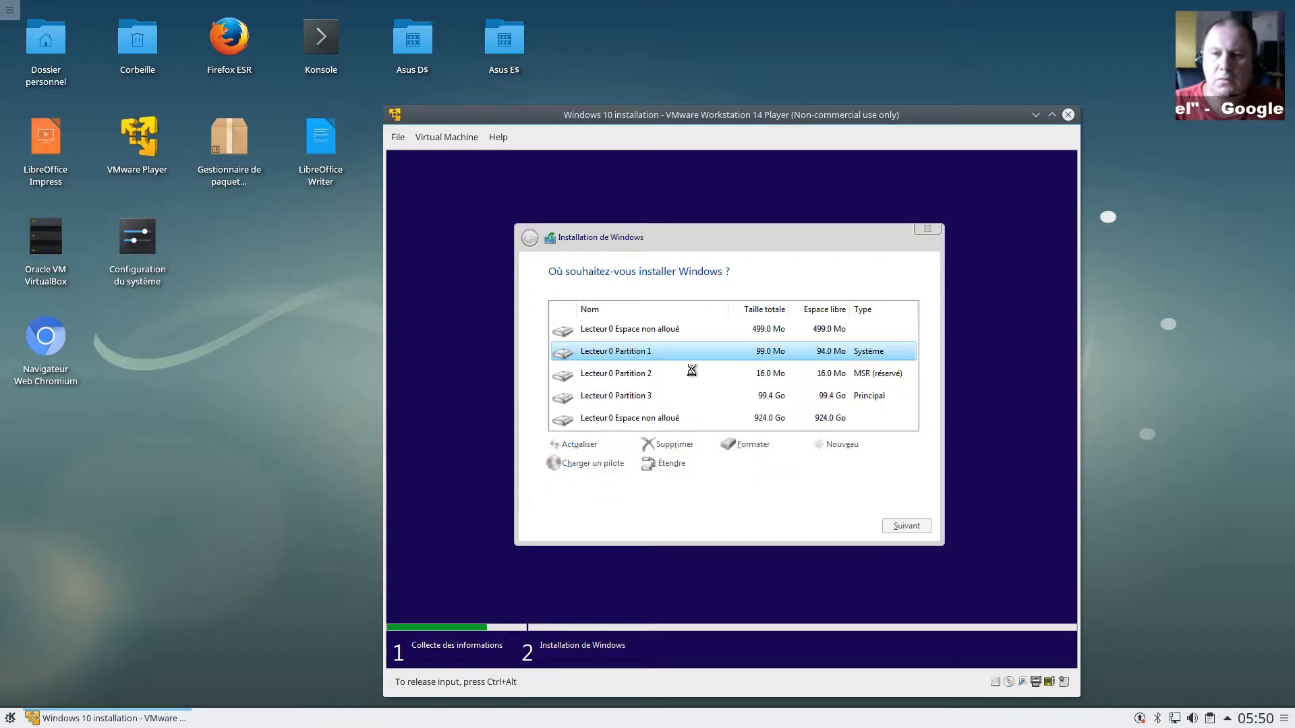
Step: Delete the 16.0 Mo MSR partition and the 99.4 Go main partition
{"action": "left_click", "coordinate": [627, 354]}
{"action": "left_click", "coordinate": [676, 445]}
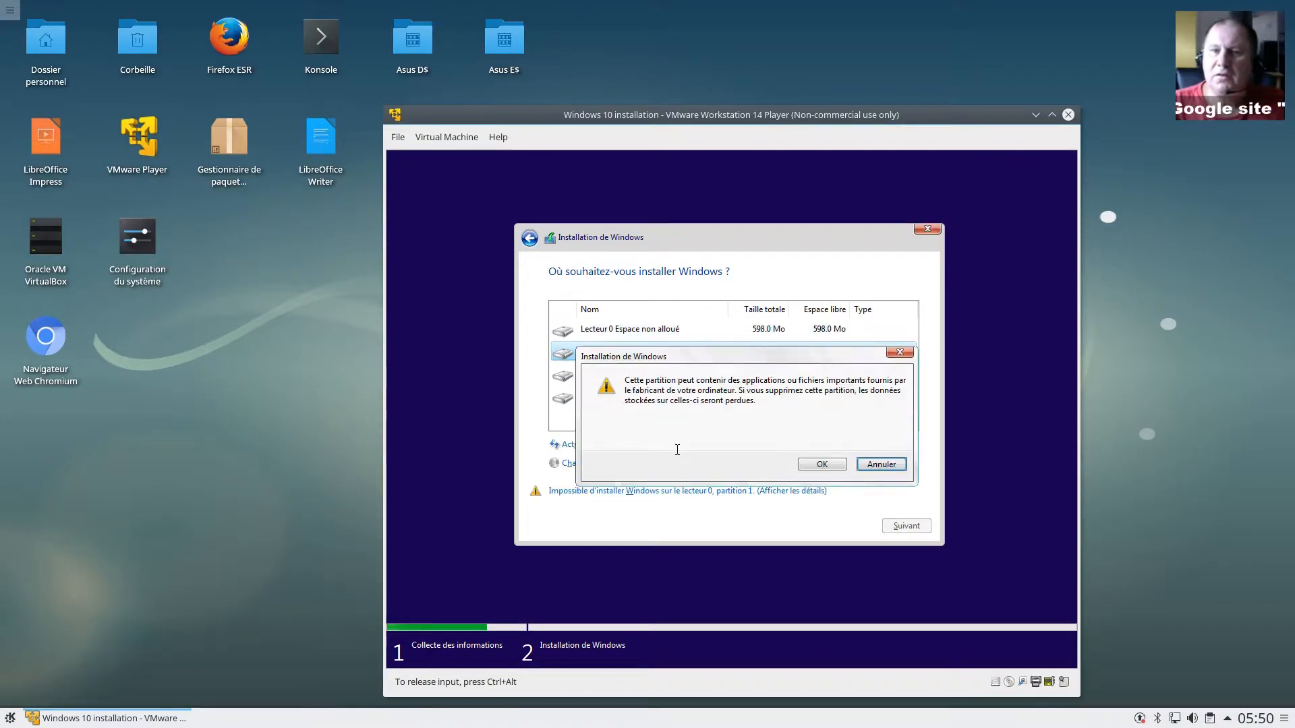
{"action": "left_click", "coordinate": [813, 463]}
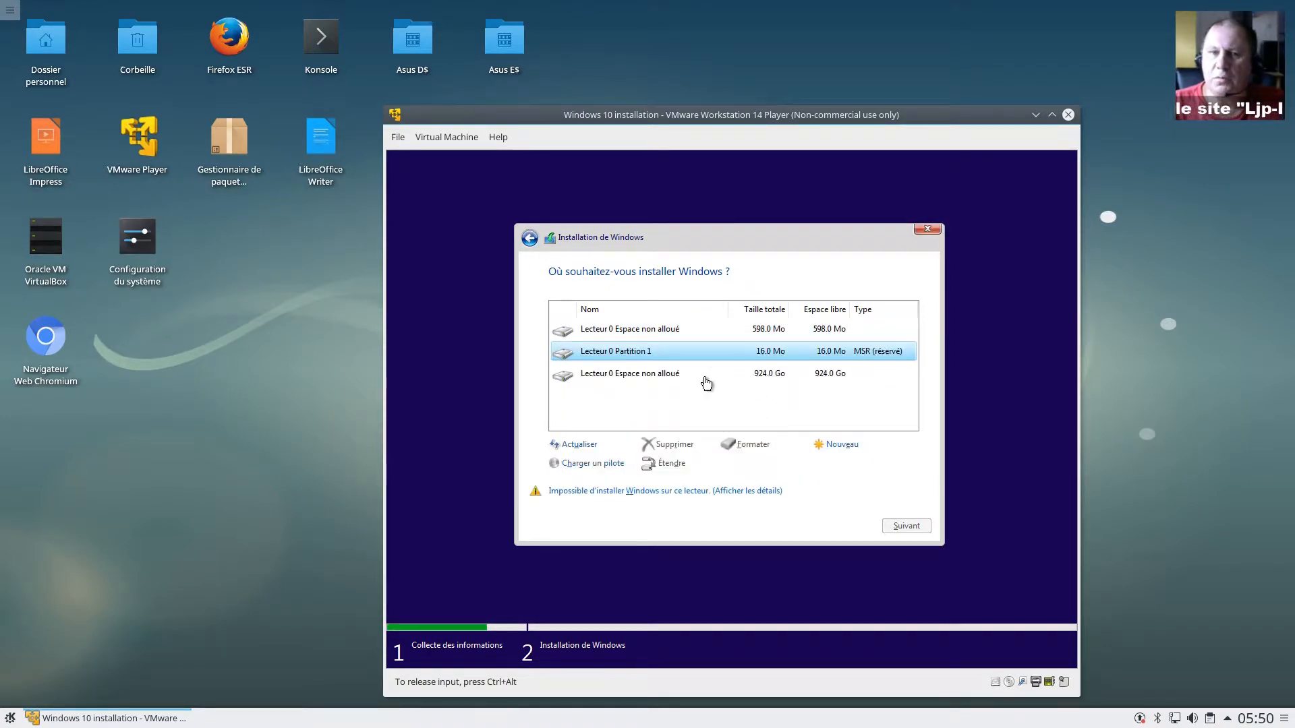
{"action": "left_click", "coordinate": [640, 352]}
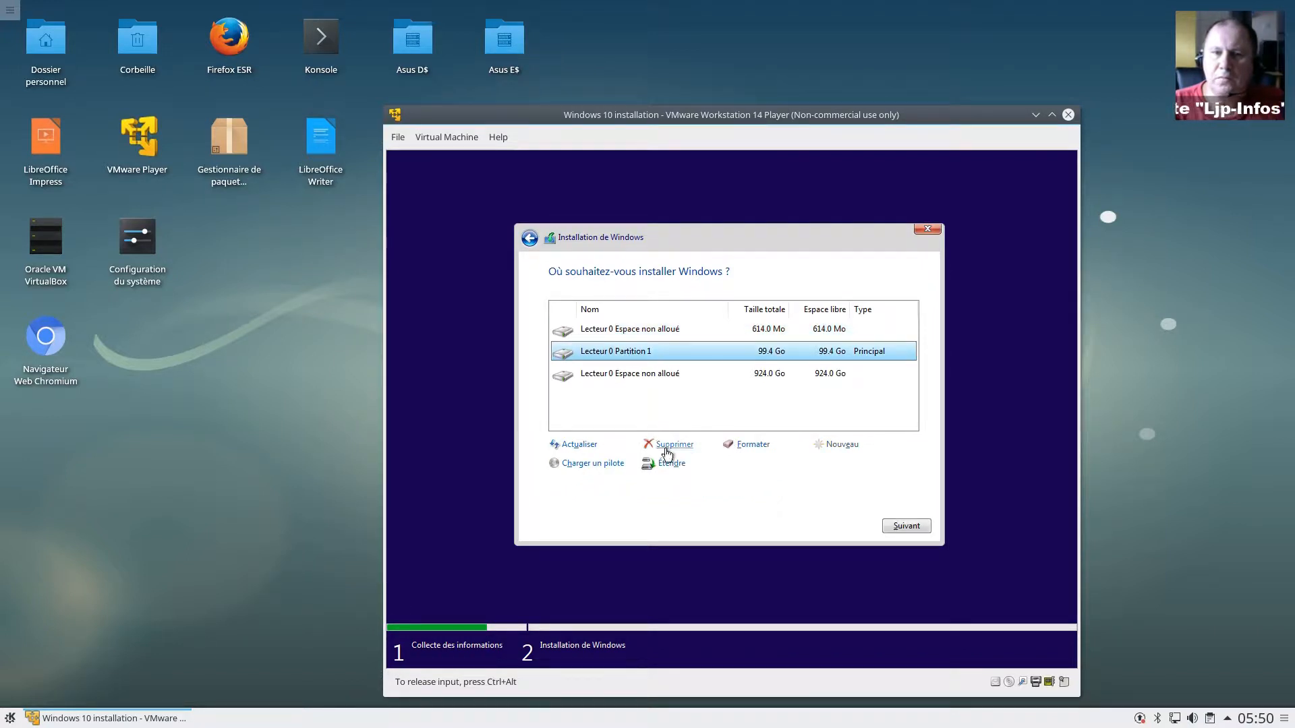
{"action": "left_click", "coordinate": [671, 443]}
{"action": "left_click", "coordinate": [822, 465]}
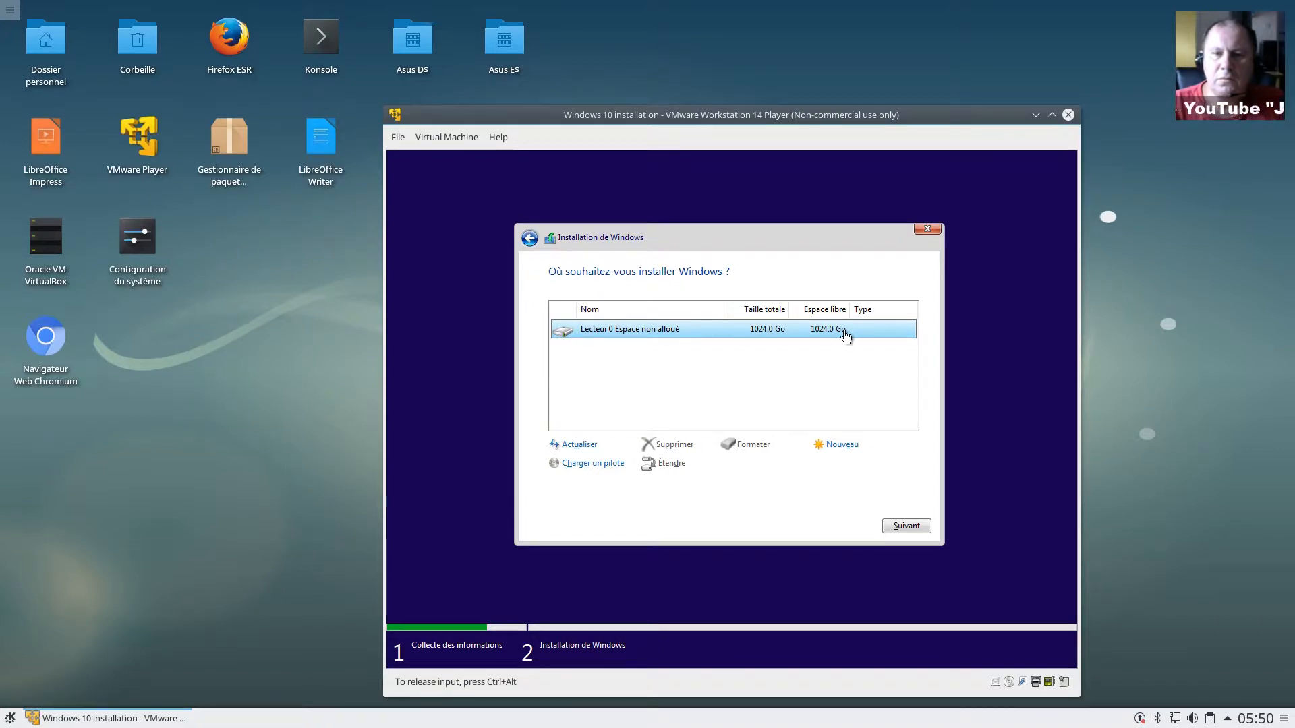
Step: Create a full-size partition on the 1024.0 Go unallocated space, accepting the extra system partitions
{"action": "left_click", "coordinate": [836, 448]}
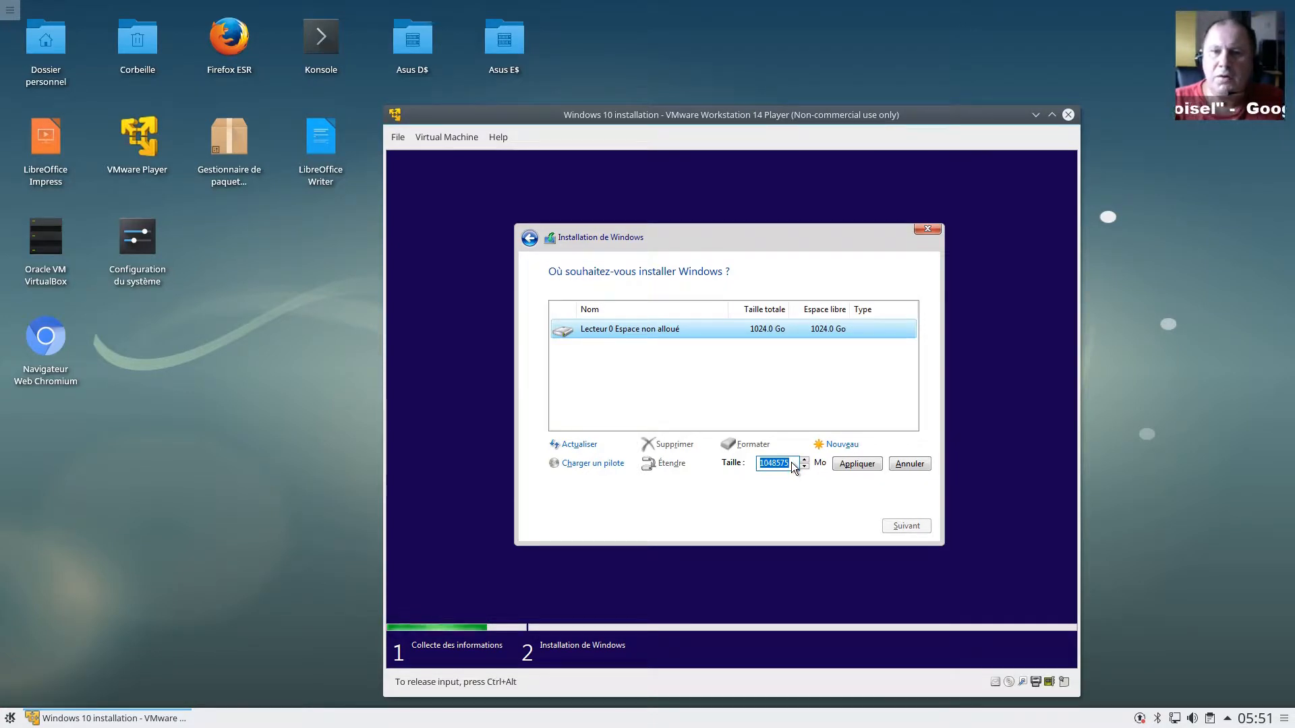
{"action": "left_click", "coordinate": [868, 467]}
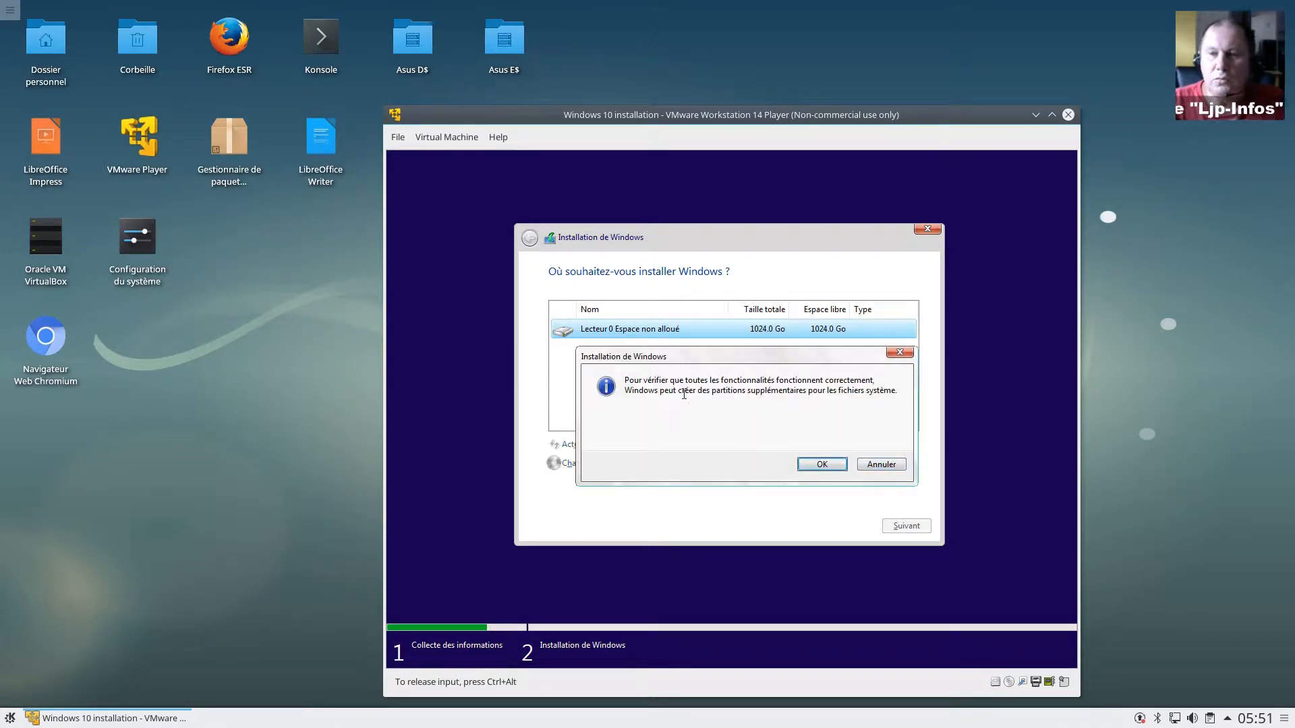
{"action": "left_click", "coordinate": [822, 465]}
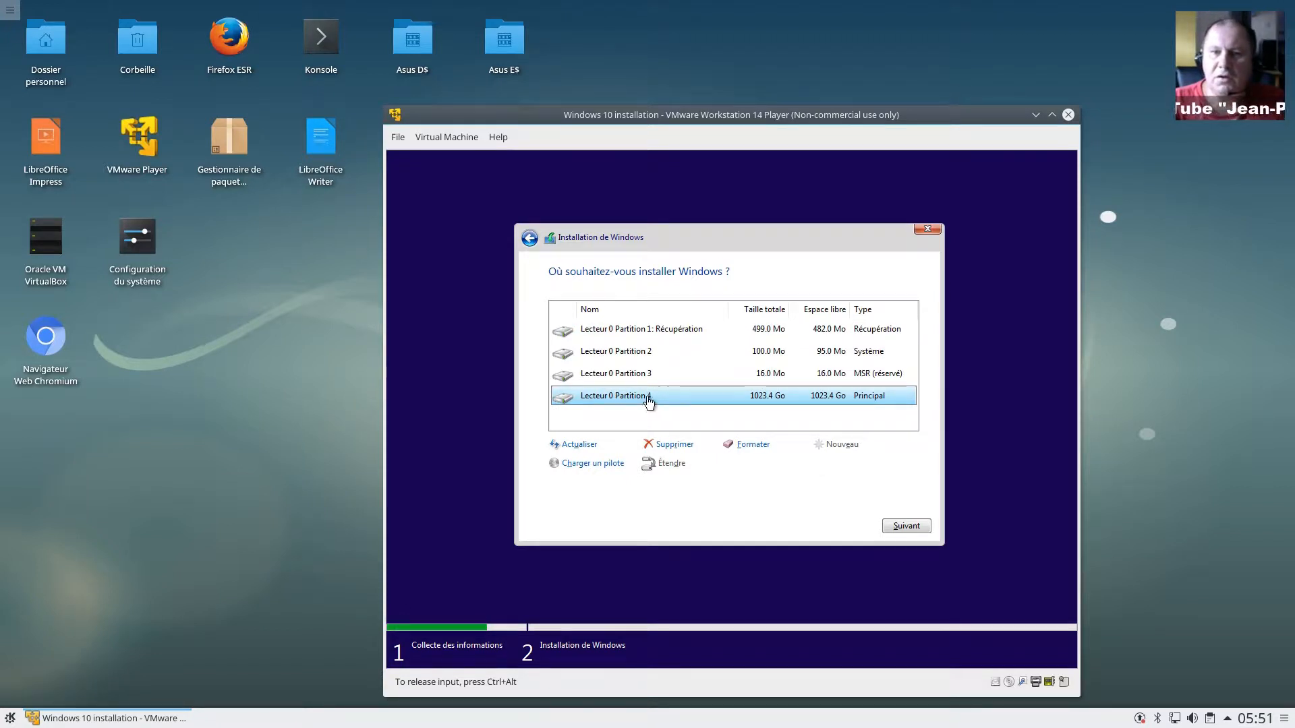
Step: Delete the 1023.4 Go Partition 4 and select the freed unallocated space
{"action": "left_click", "coordinate": [673, 445]}
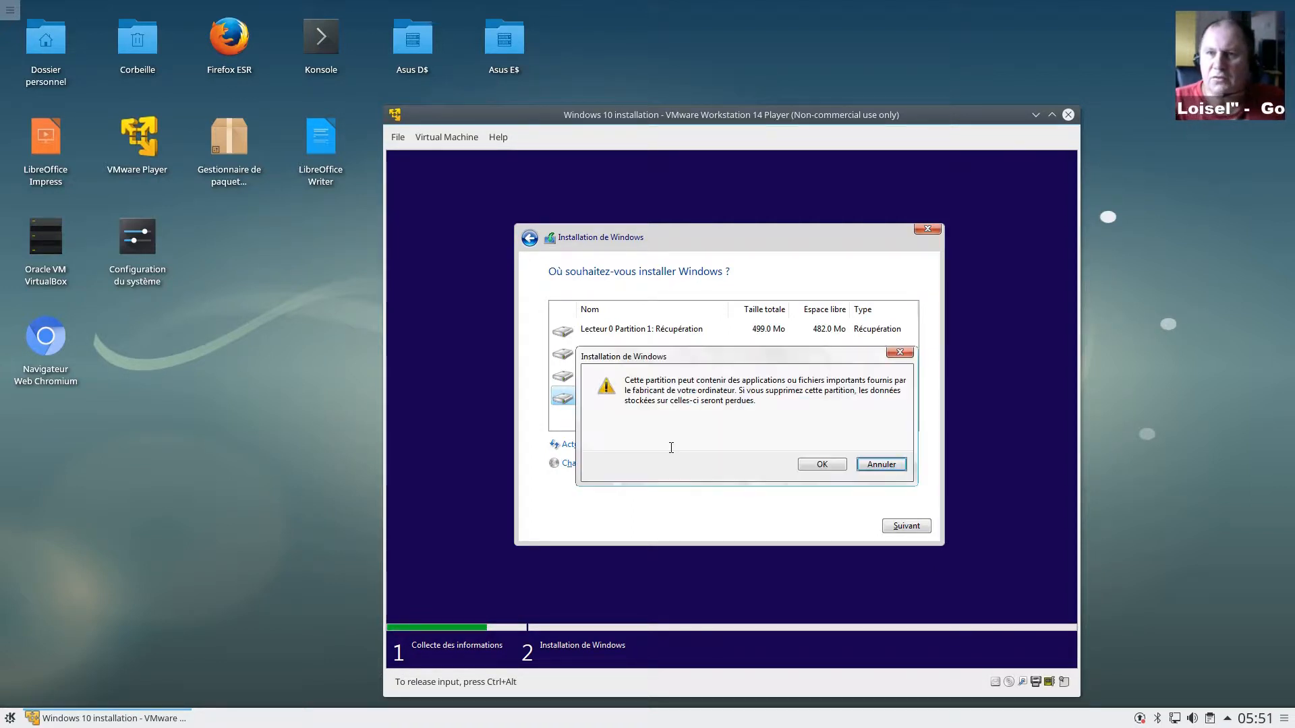
{"action": "left_click", "coordinate": [812, 464]}
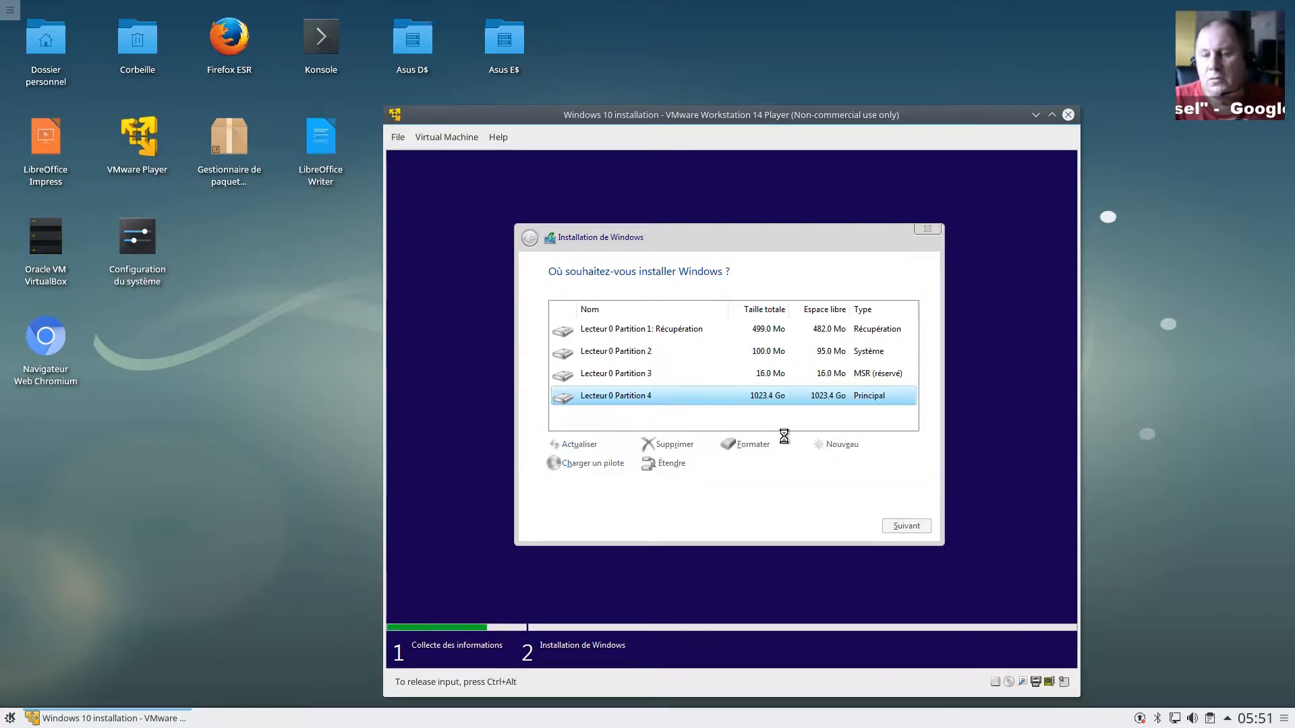
{"action": "left_click", "coordinate": [762, 398]}
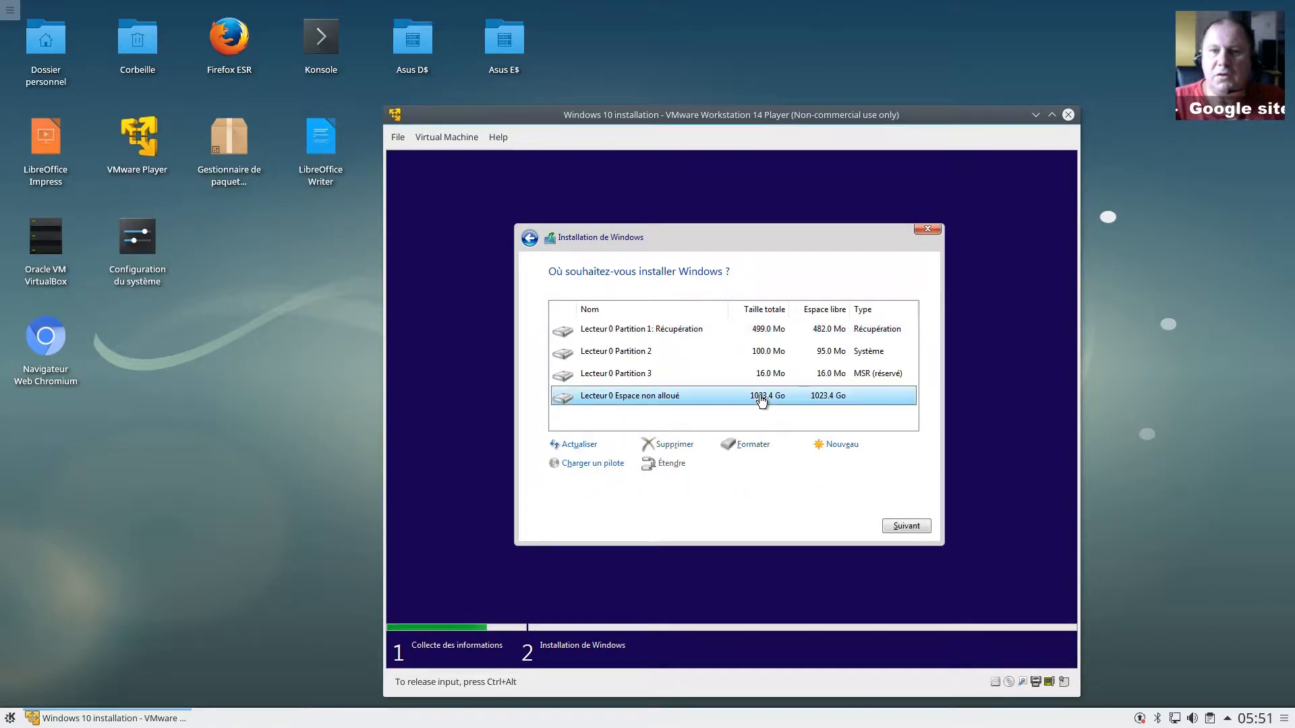
Step: Create a 102400 Mo partition and select the resulting 100.0 Go Partition 4
{"action": "left_click", "coordinate": [839, 447]}
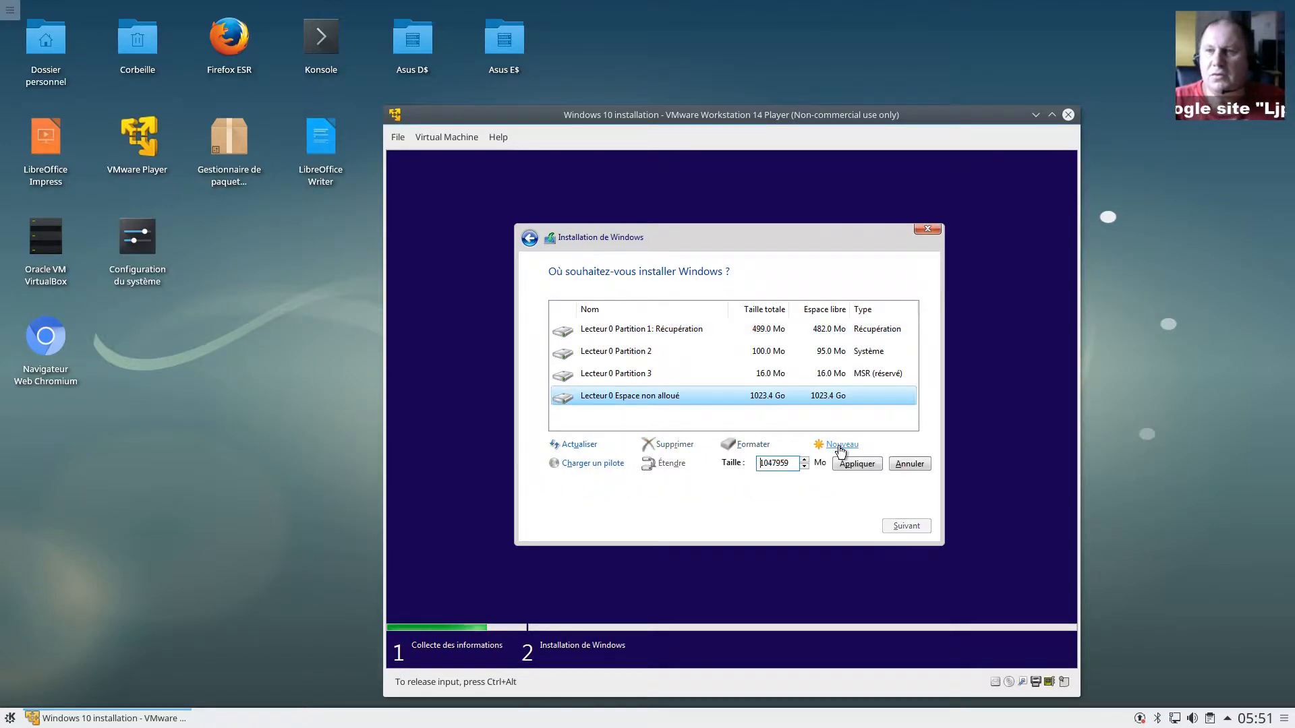
{"action": "double_click", "coordinate": [759, 464]}
{"action": "type", "text": "1"}
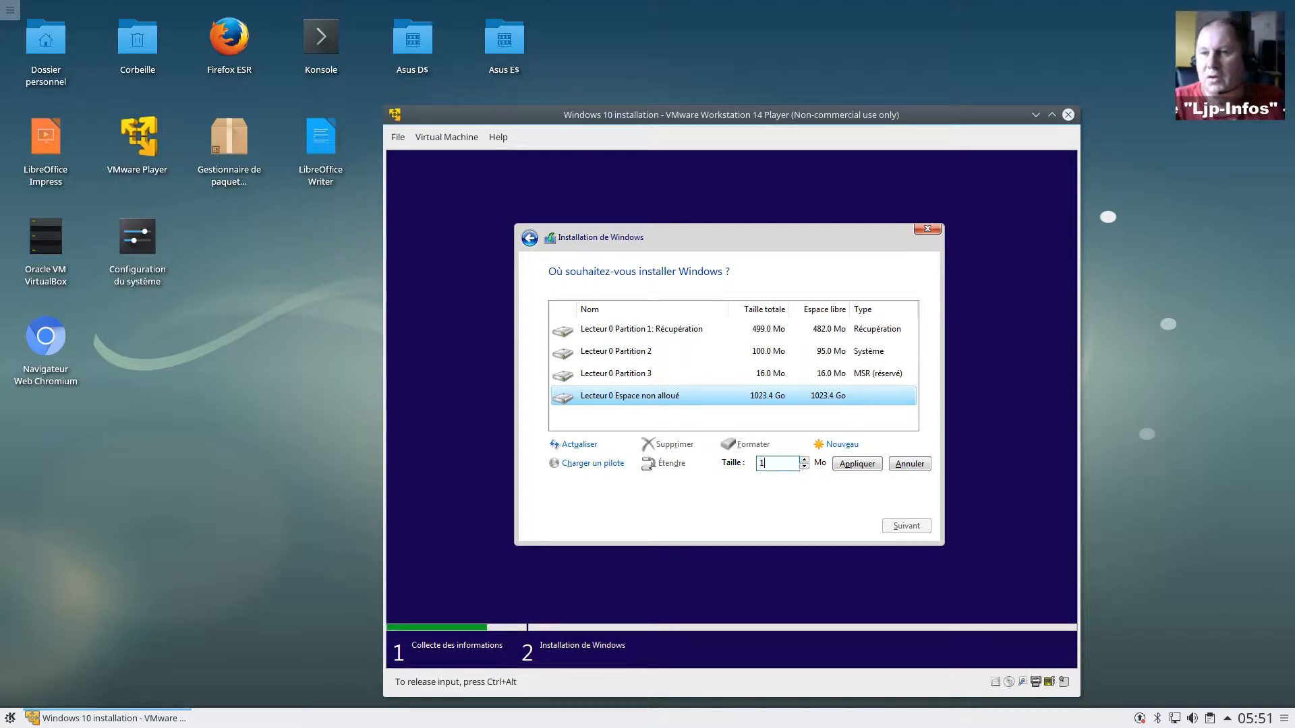
{"action": "type", "text": "02400"}
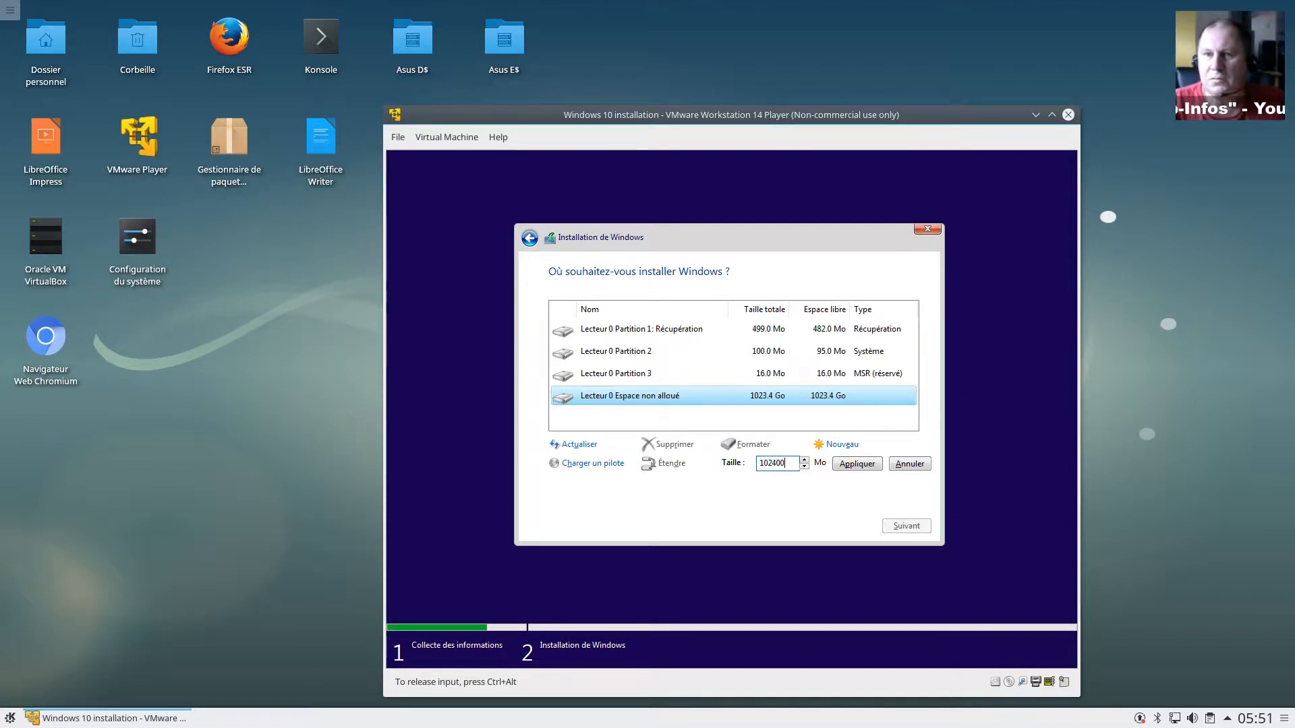
{"action": "left_click", "coordinate": [844, 465]}
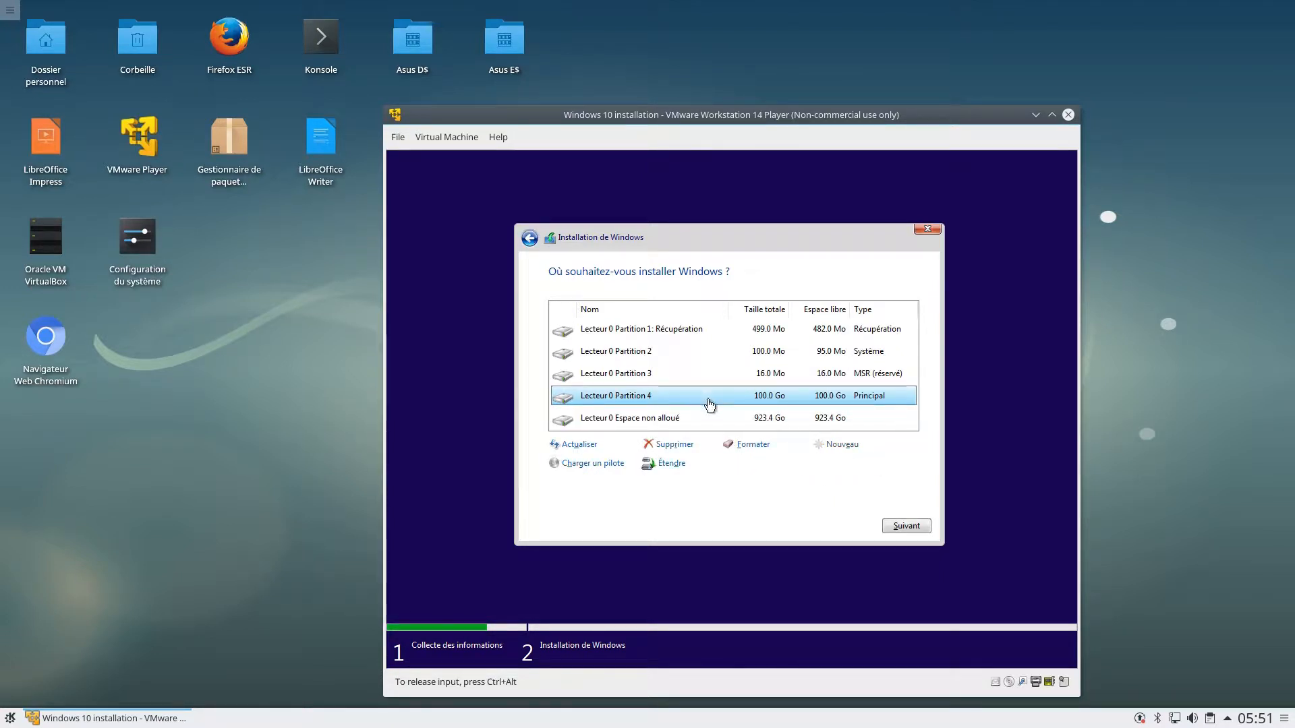
{"action": "left_click", "coordinate": [714, 419]}
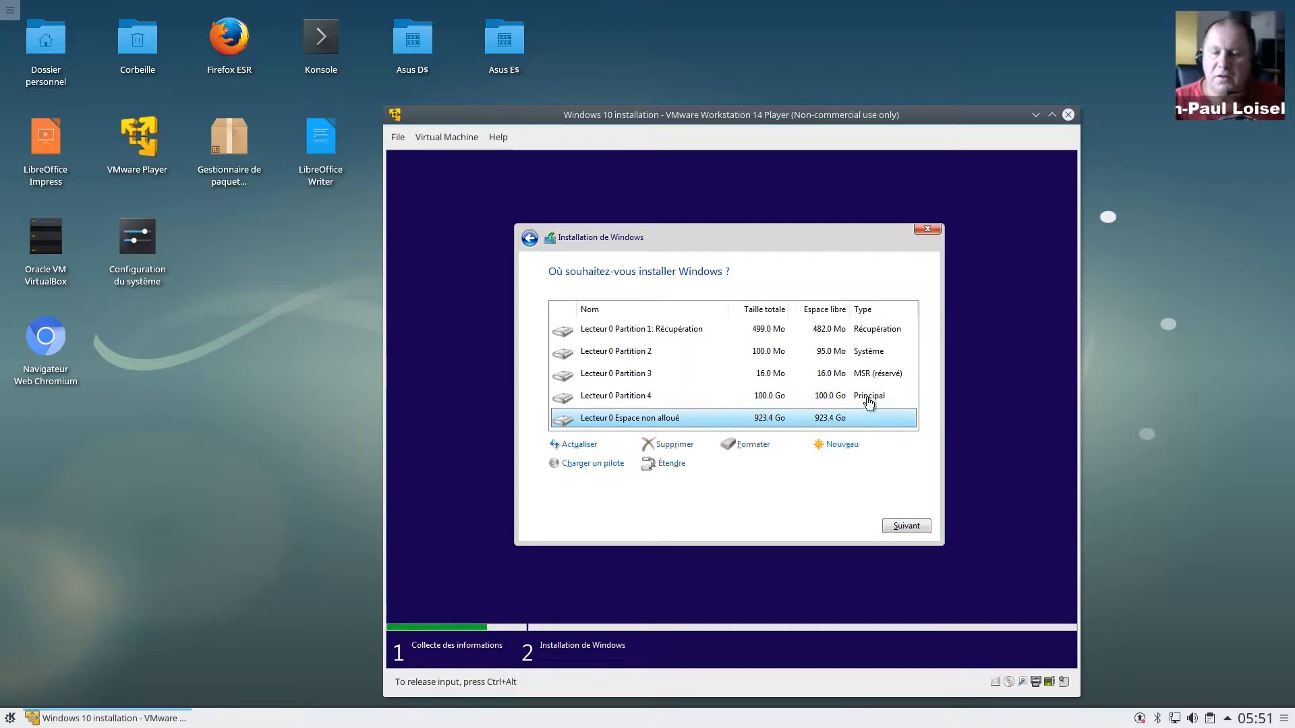
{"action": "left_click", "coordinate": [868, 401]}
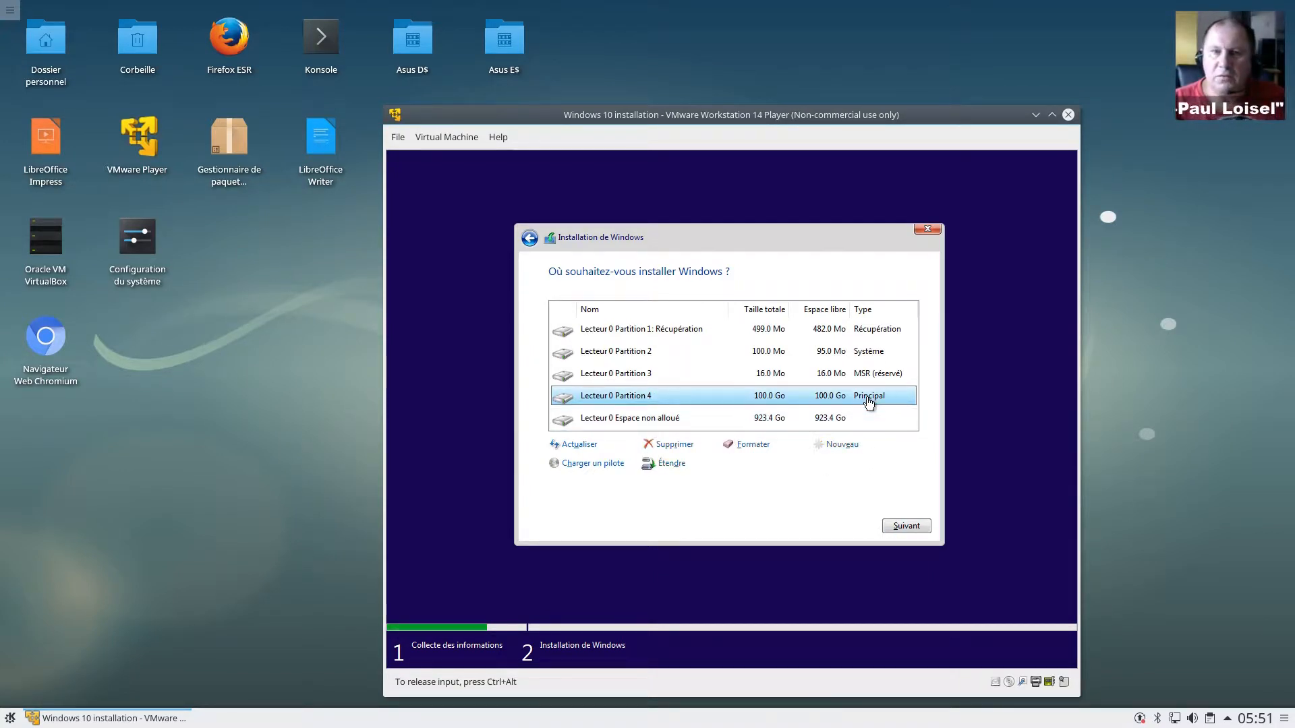
Step: Start installing Windows onto the 100.0 Go Partition 4
{"action": "left_click", "coordinate": [916, 531]}
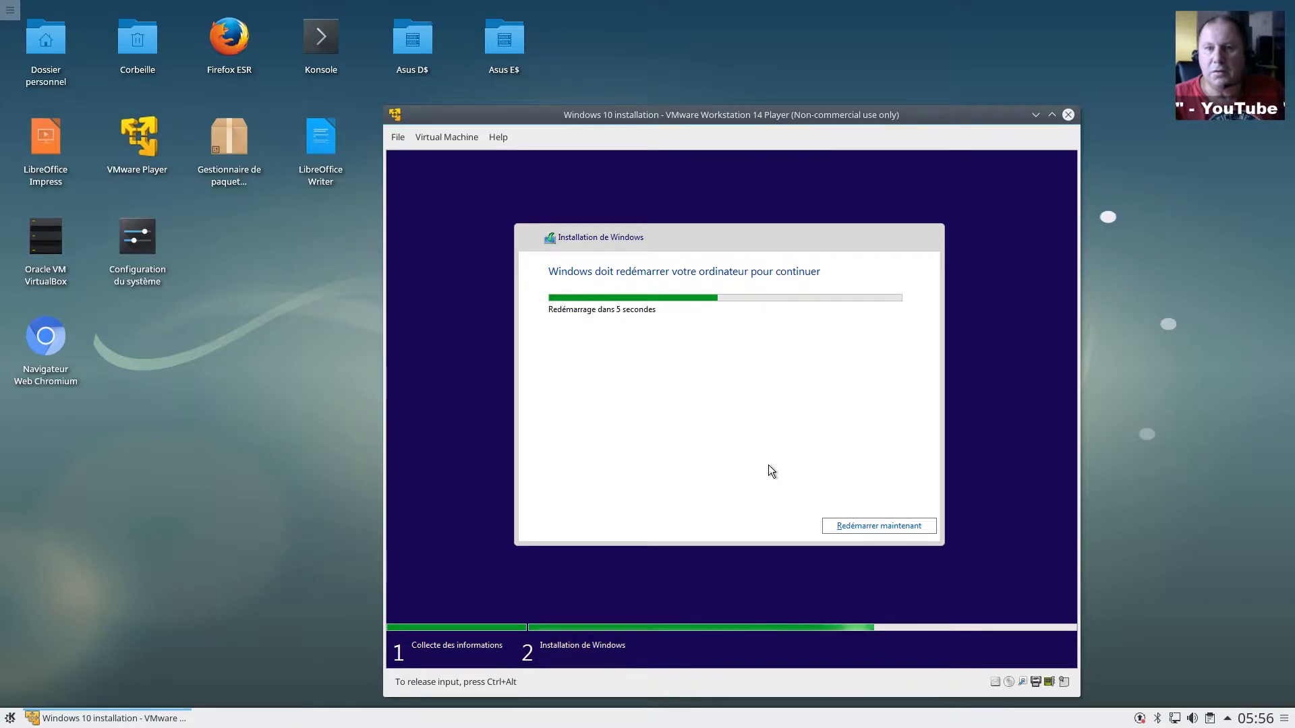
Step: Restart the virtual machine now so Windows setup reboots to the Bienvenue screen
{"action": "left_click", "coordinate": [853, 524]}
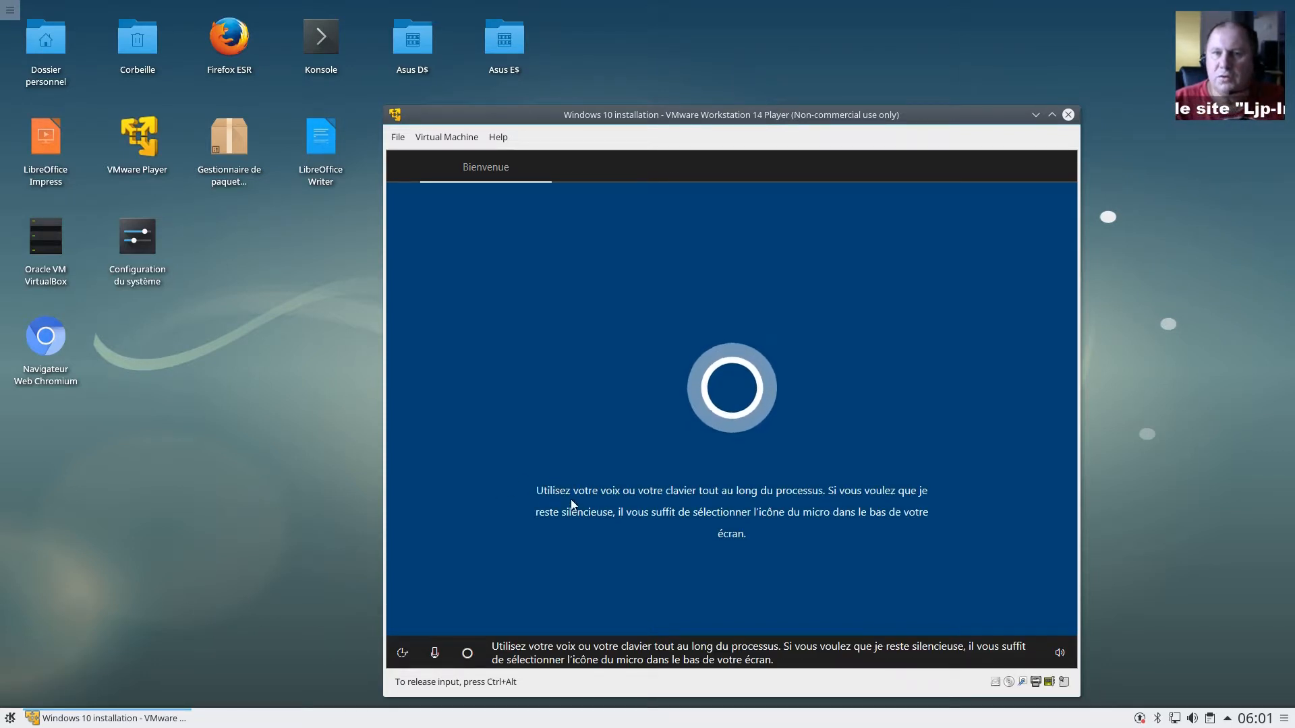
Step: Mute the setup's voice narration from the volume control
{"action": "left_click", "coordinate": [1058, 655]}
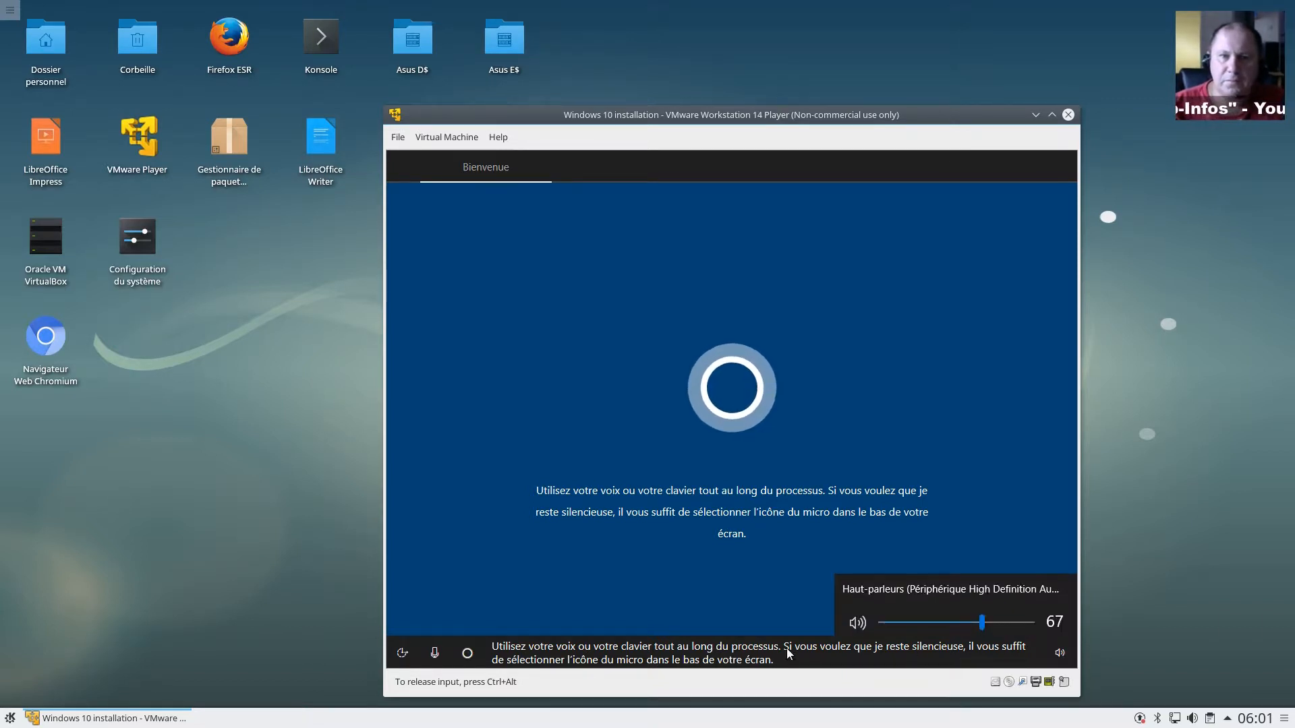
{"action": "left_click", "coordinate": [857, 622]}
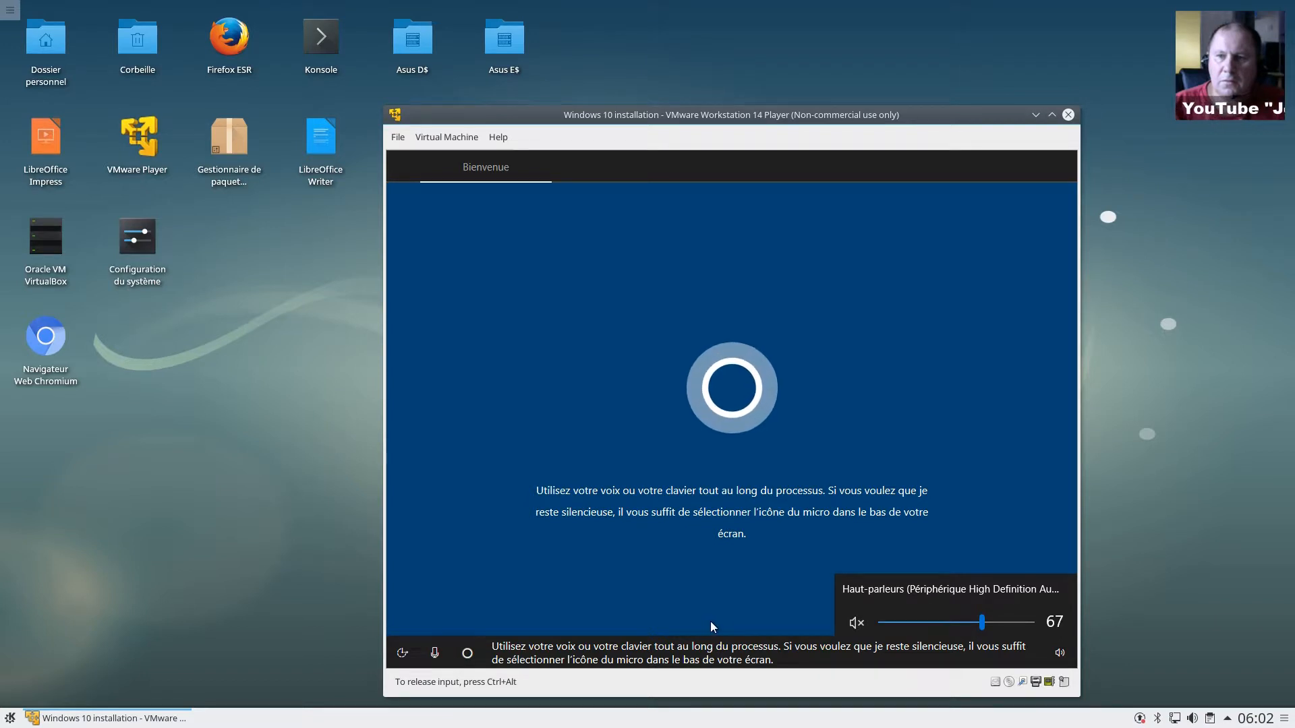
{"action": "left_click", "coordinate": [701, 611]}
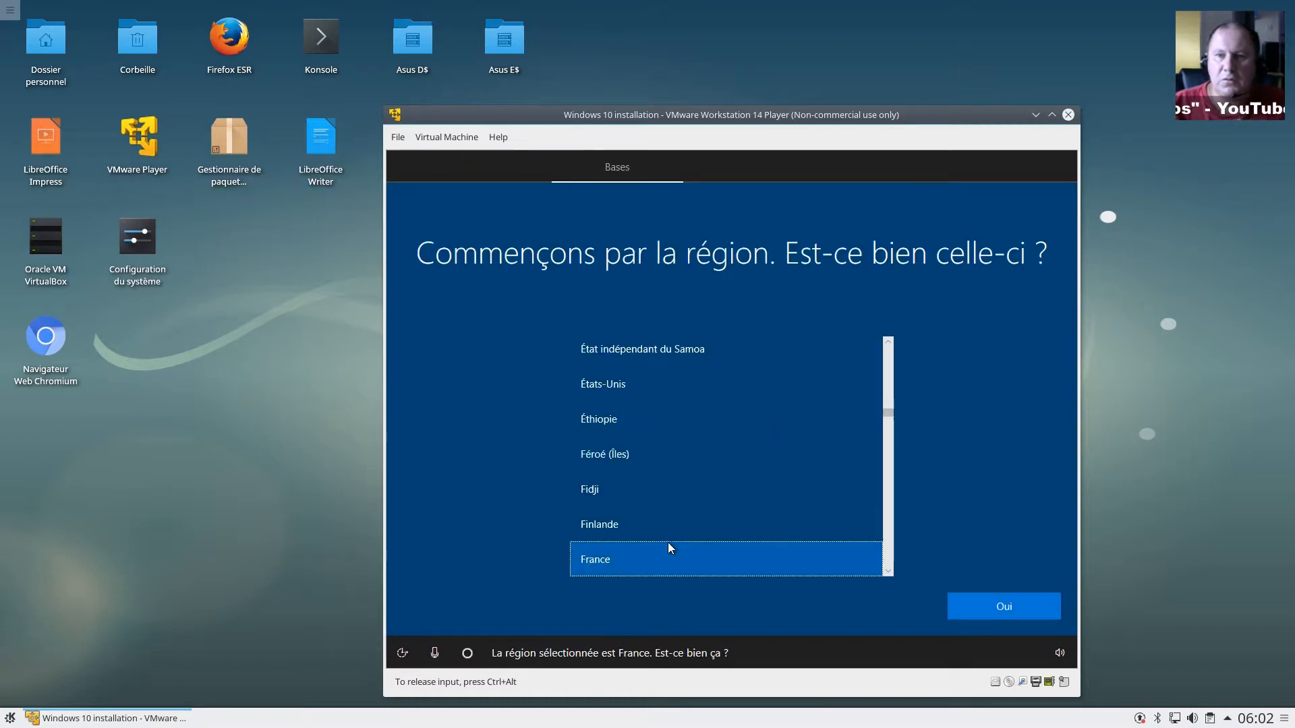
Step: Confirm France as the region and Français as the keyboard layout
{"action": "left_click", "coordinate": [997, 606]}
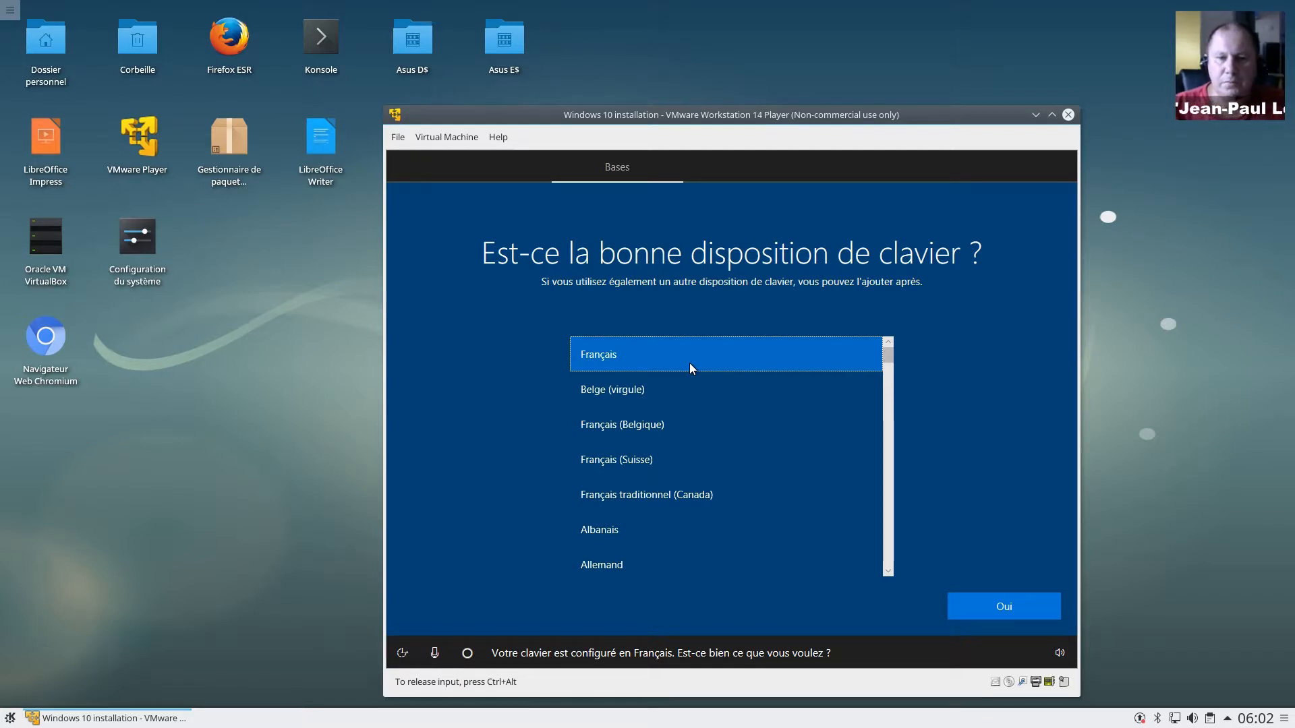
{"action": "left_click", "coordinate": [1023, 614]}
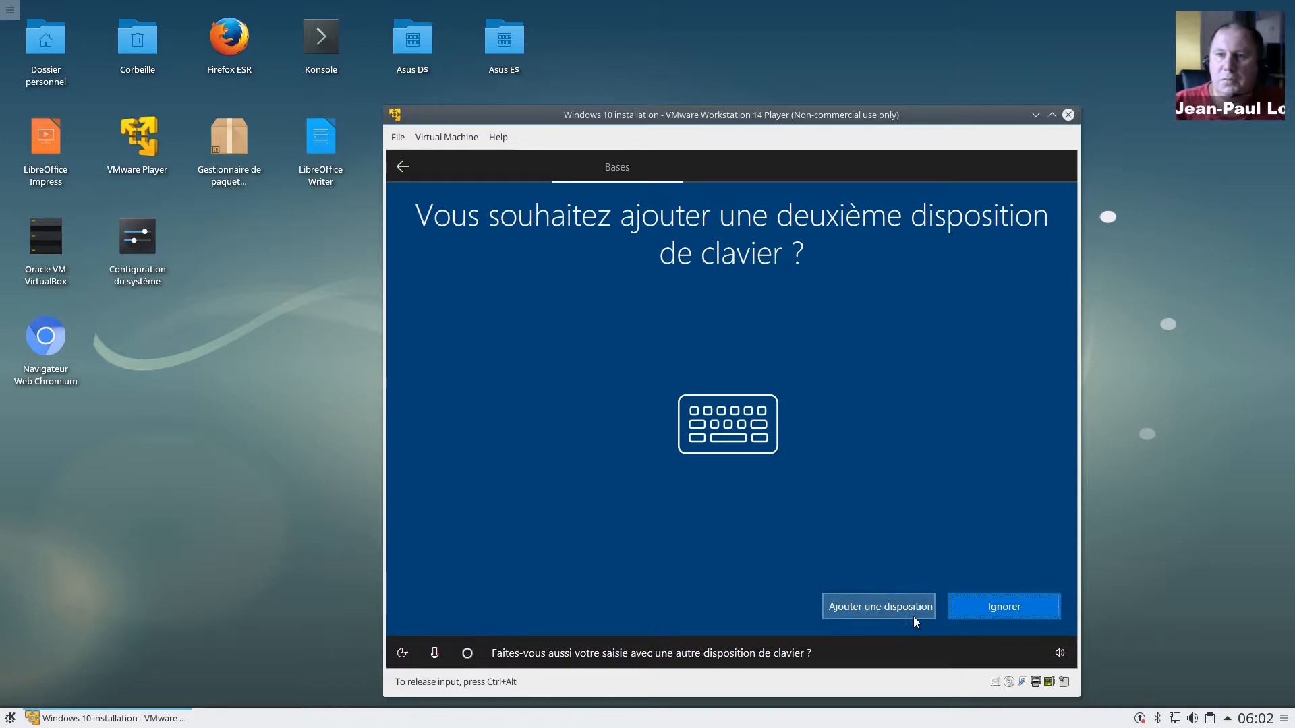
Step: Skip adding a second keyboard layout with Ignorer
{"action": "left_click", "coordinate": [1000, 609]}
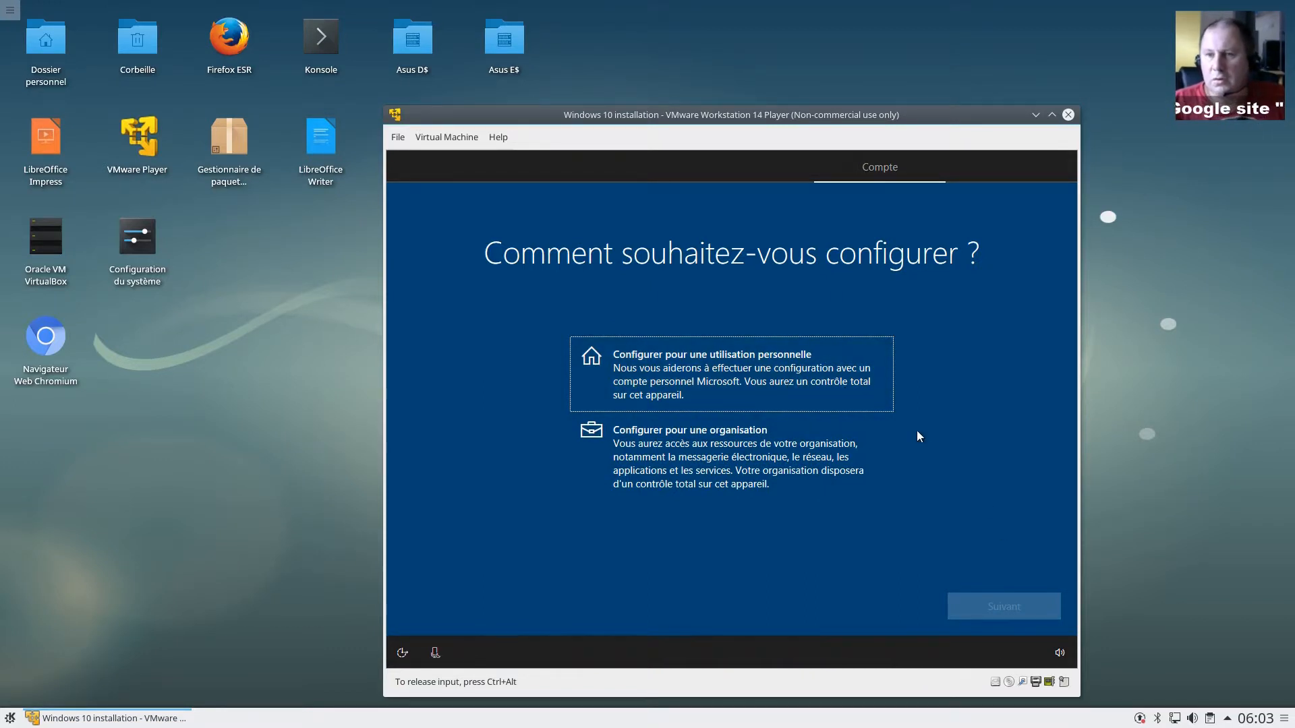
Step: Choose 'Configurer pour une utilisation personnelle' and continue to the sign-in page
{"action": "left_click", "coordinate": [843, 373]}
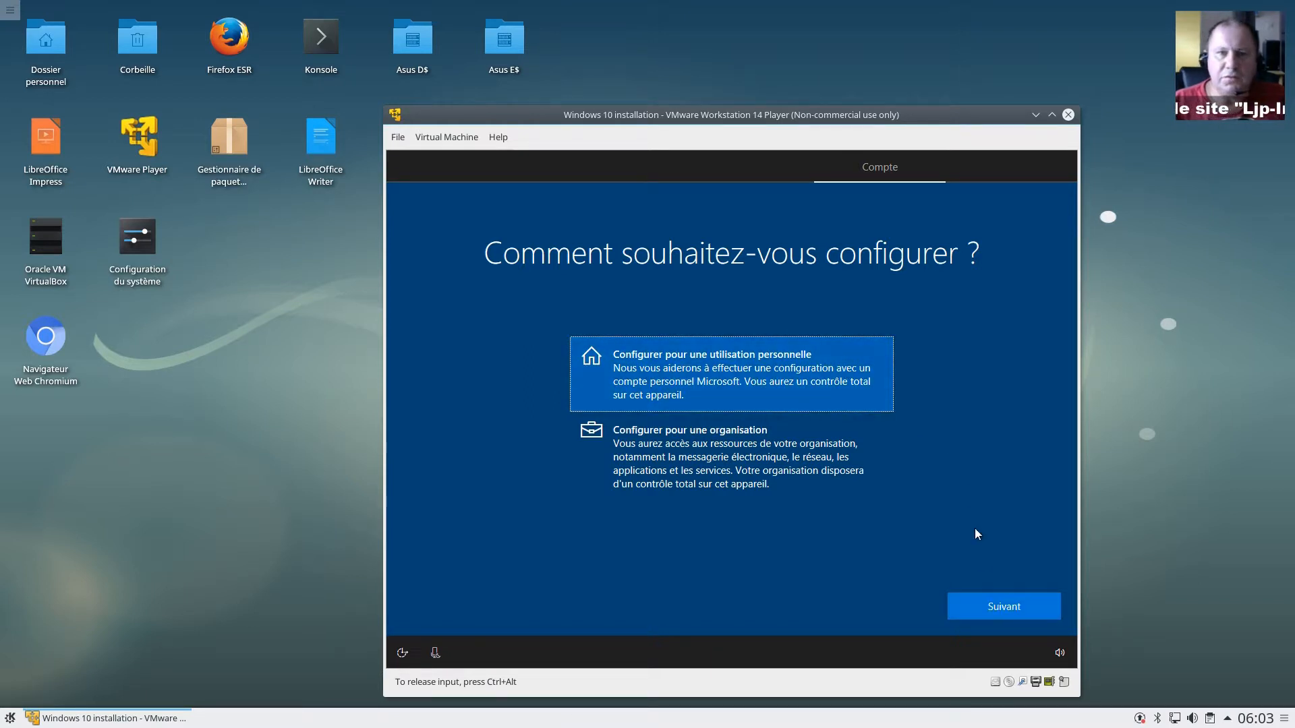
{"action": "left_click", "coordinate": [990, 610]}
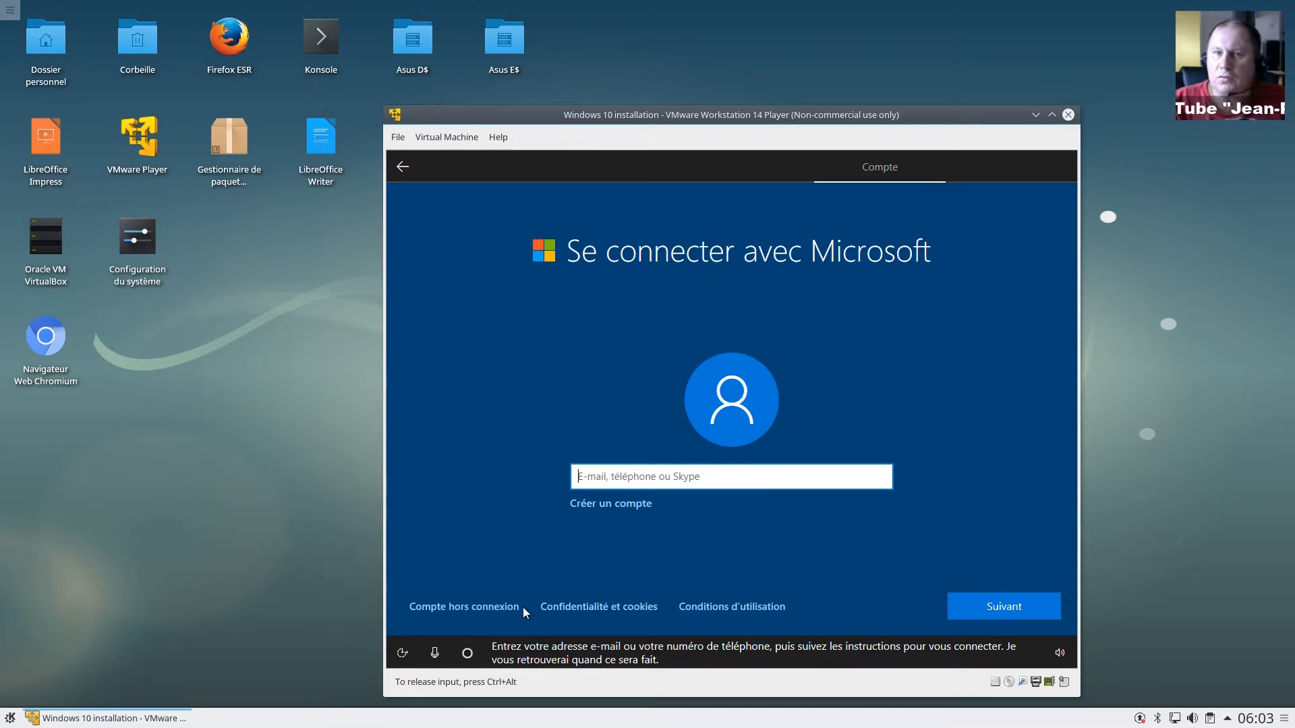
Step: Choose Compte hors connexion and answer Non to signing in with Microsoft
{"action": "left_click", "coordinate": [490, 608]}
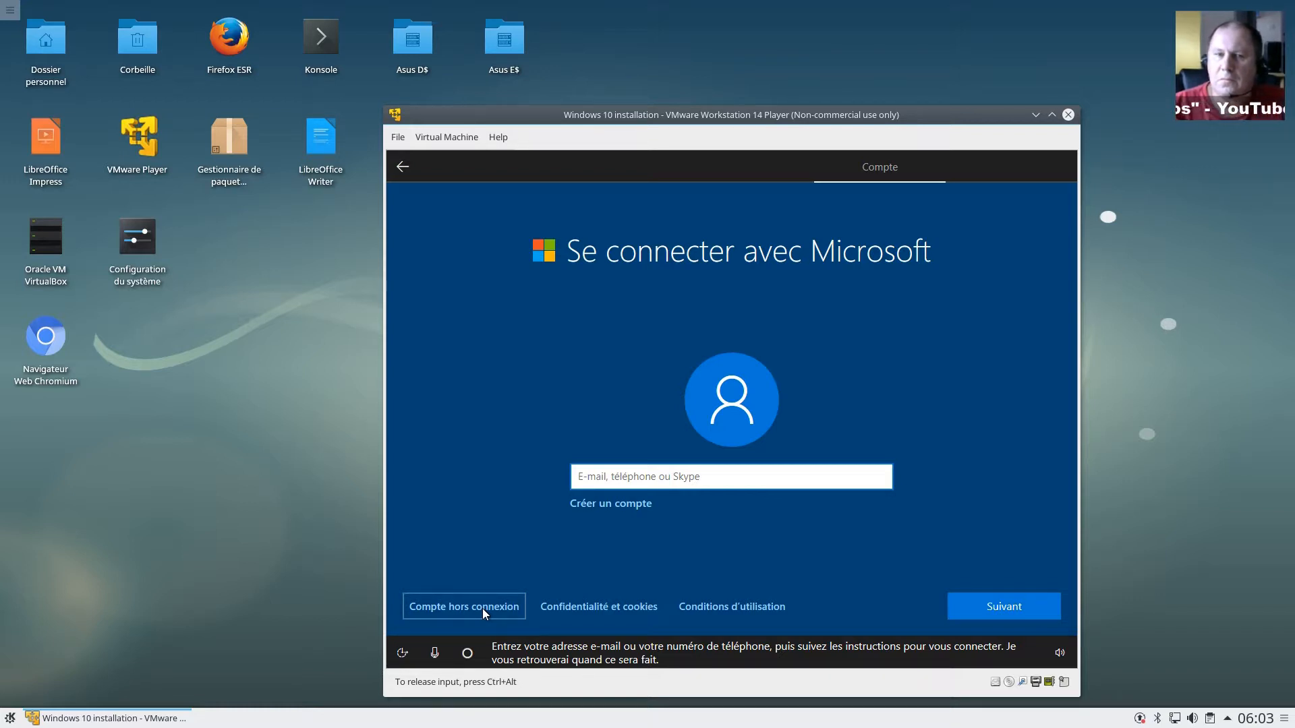
{"action": "left_click", "coordinate": [442, 611]}
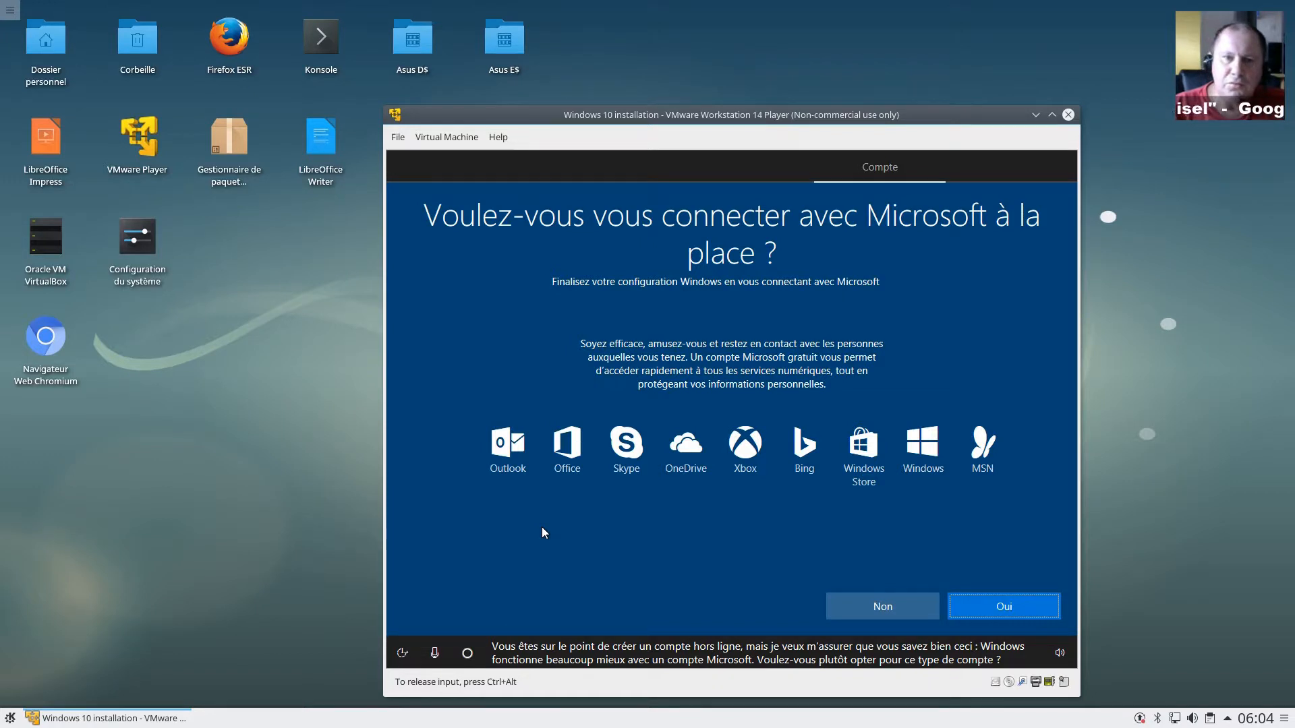
{"action": "left_click", "coordinate": [883, 610]}
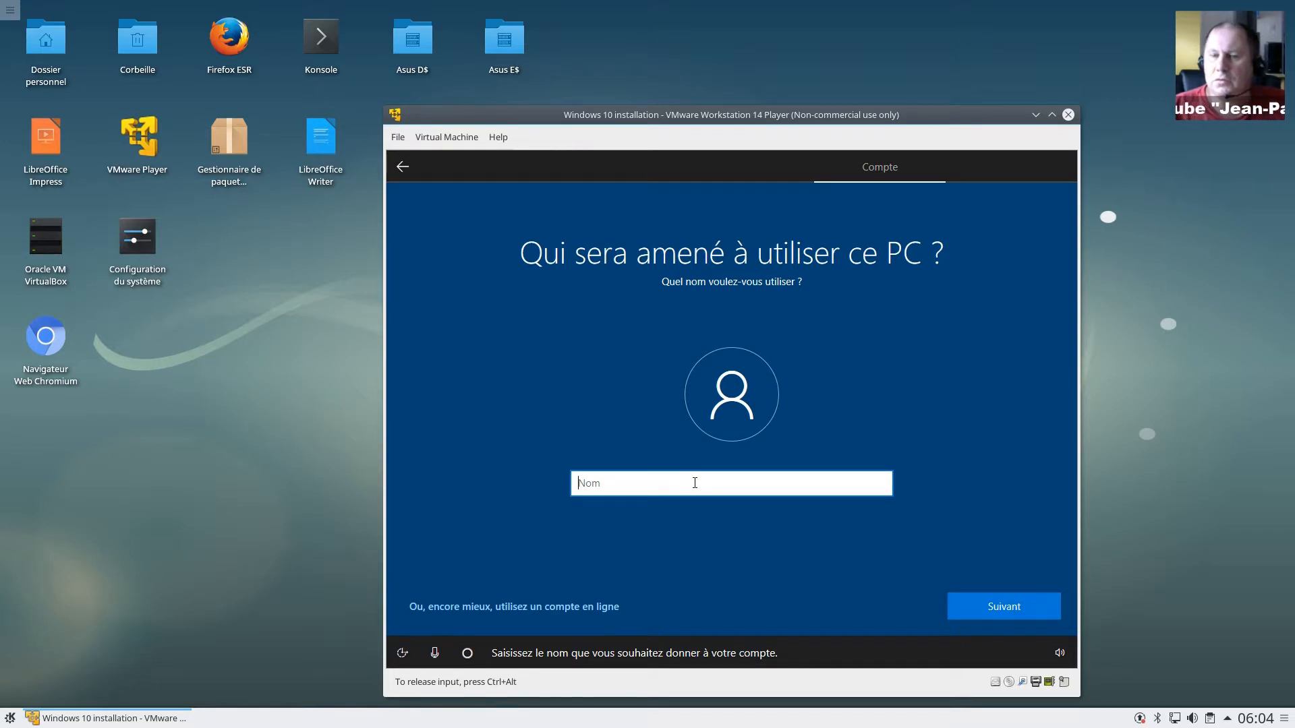
Step: Enter the user's account name with a capitalised first letter, and leave the password empty
{"action": "type", "text": "loisel"}
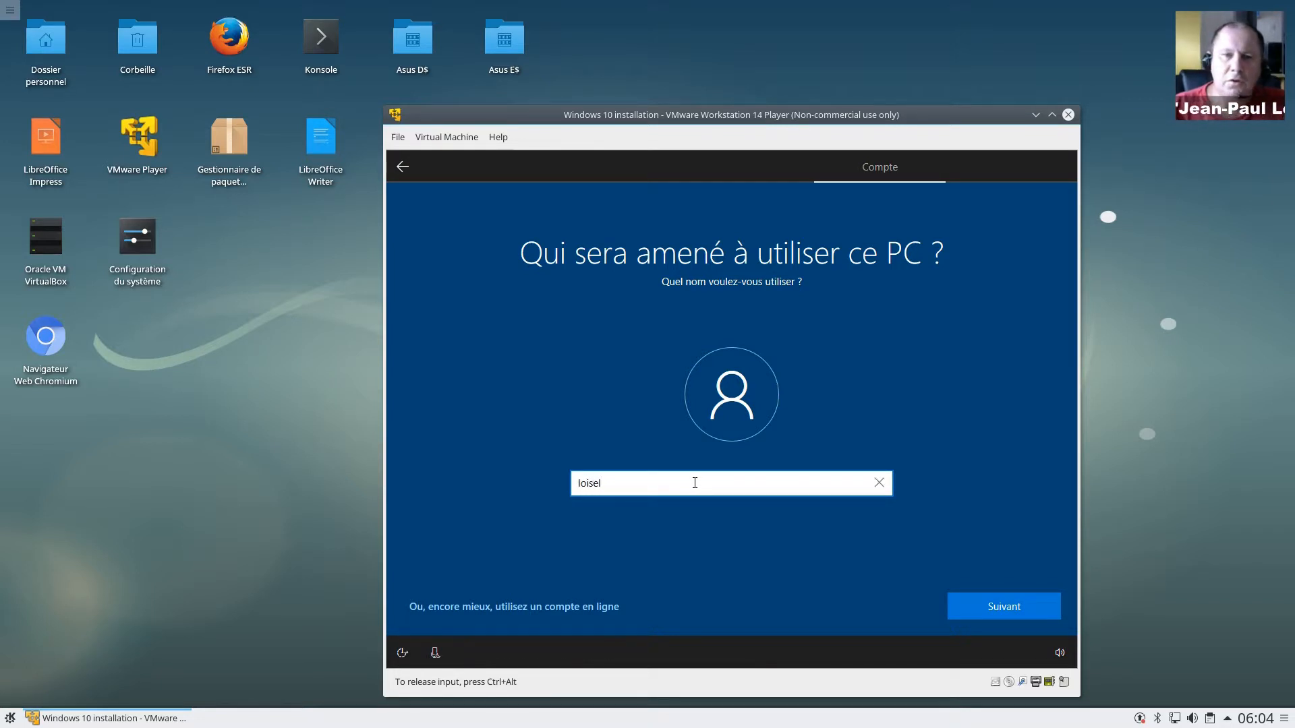
{"action": "type", "text": "JP"}
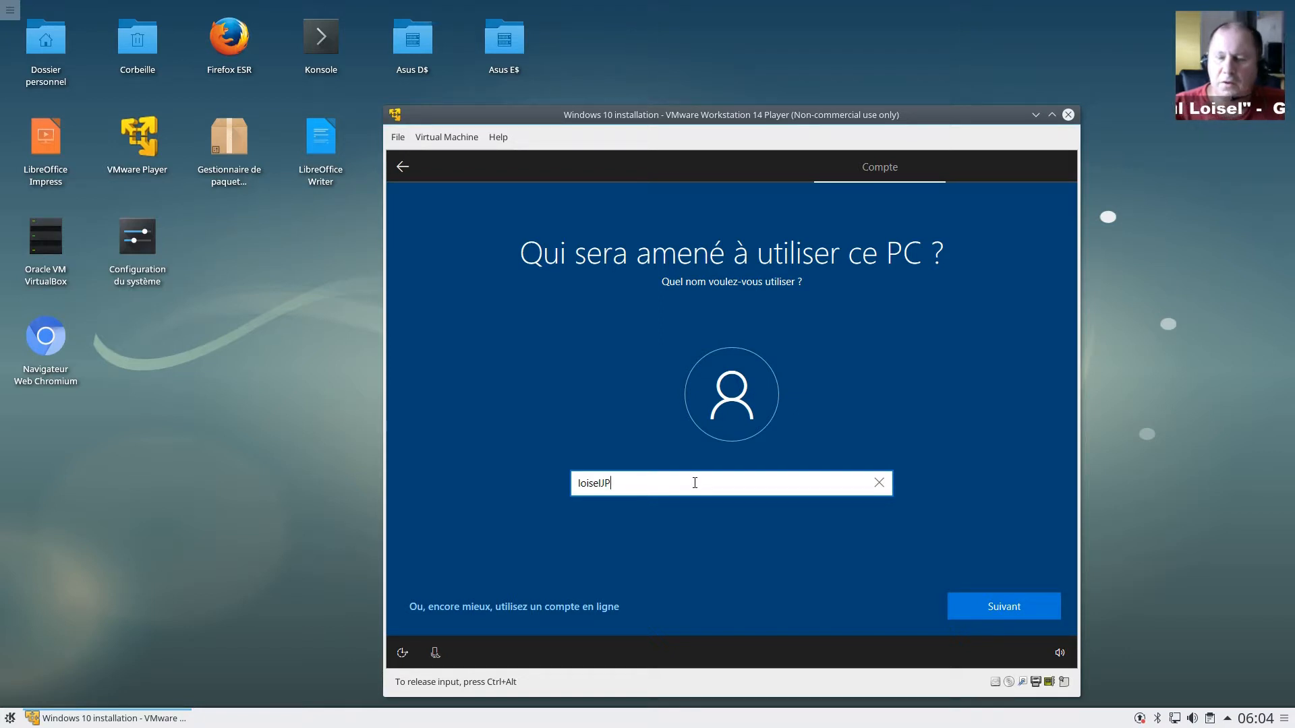
{"action": "key", "text": "Delete"}
{"action": "type", "text": "L"}
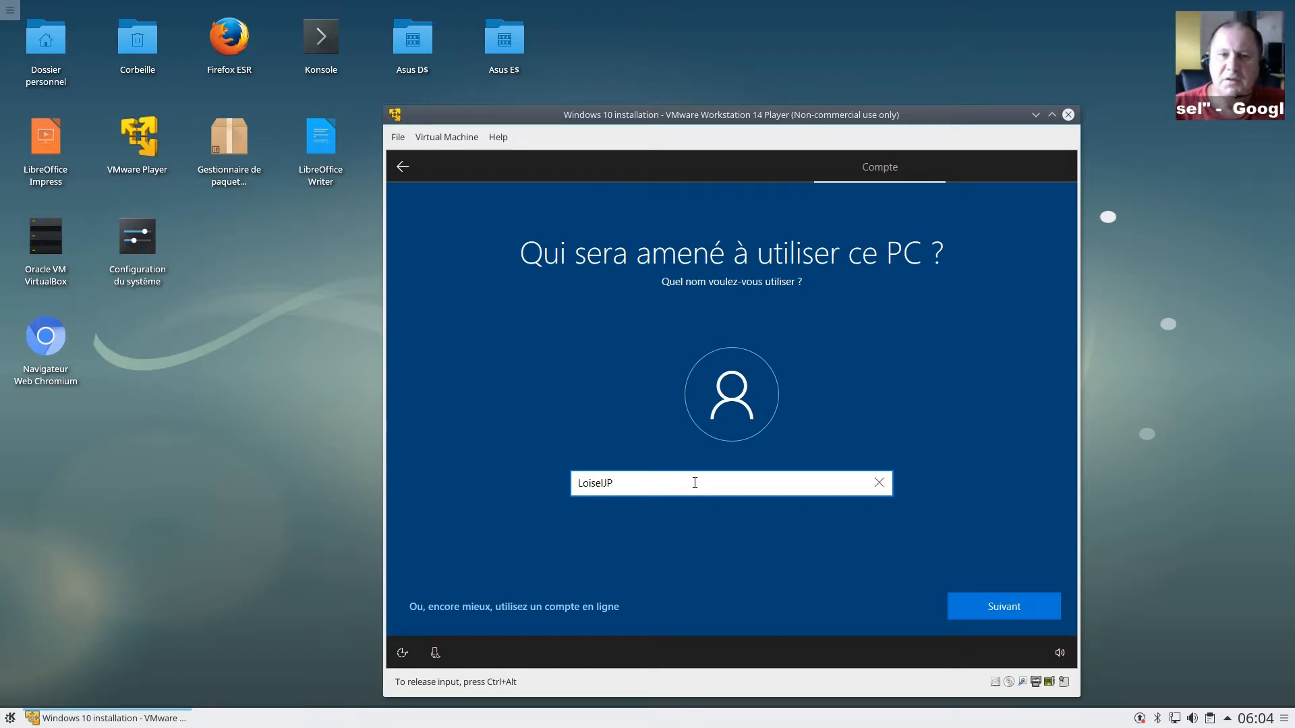
{"action": "left_click", "coordinate": [977, 606]}
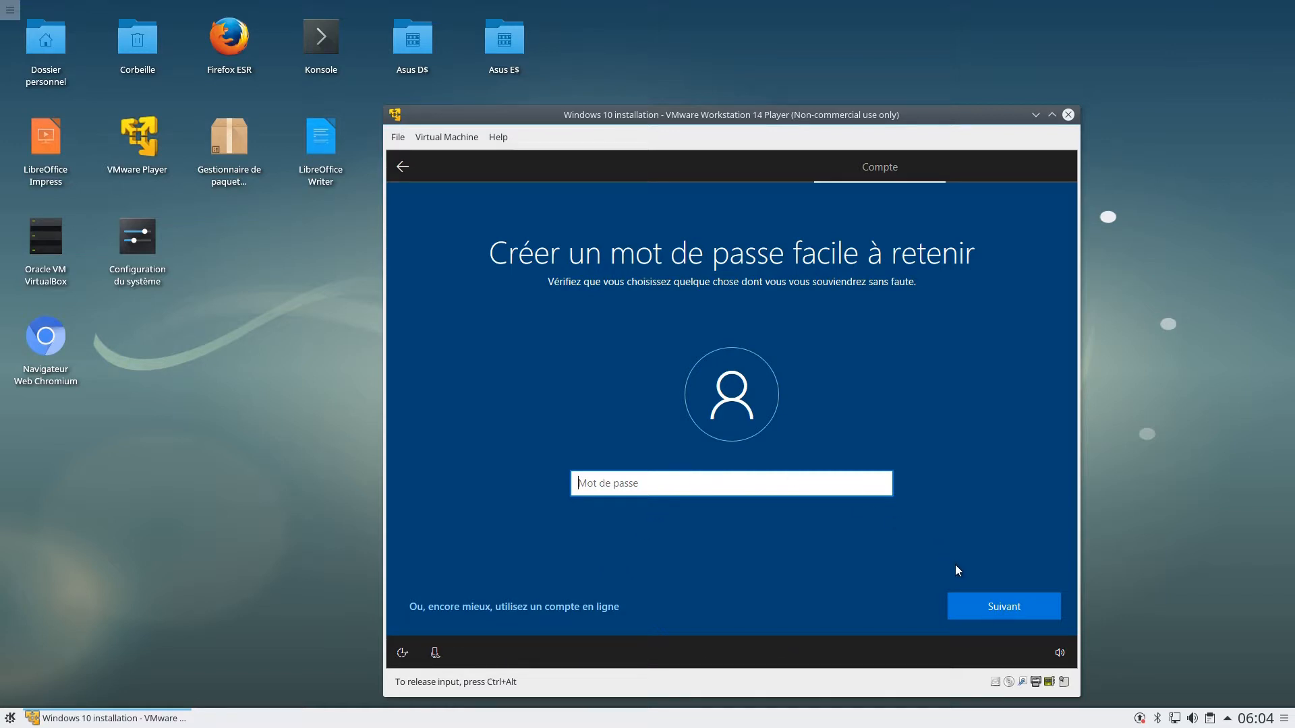
{"action": "left_click", "coordinate": [973, 604]}
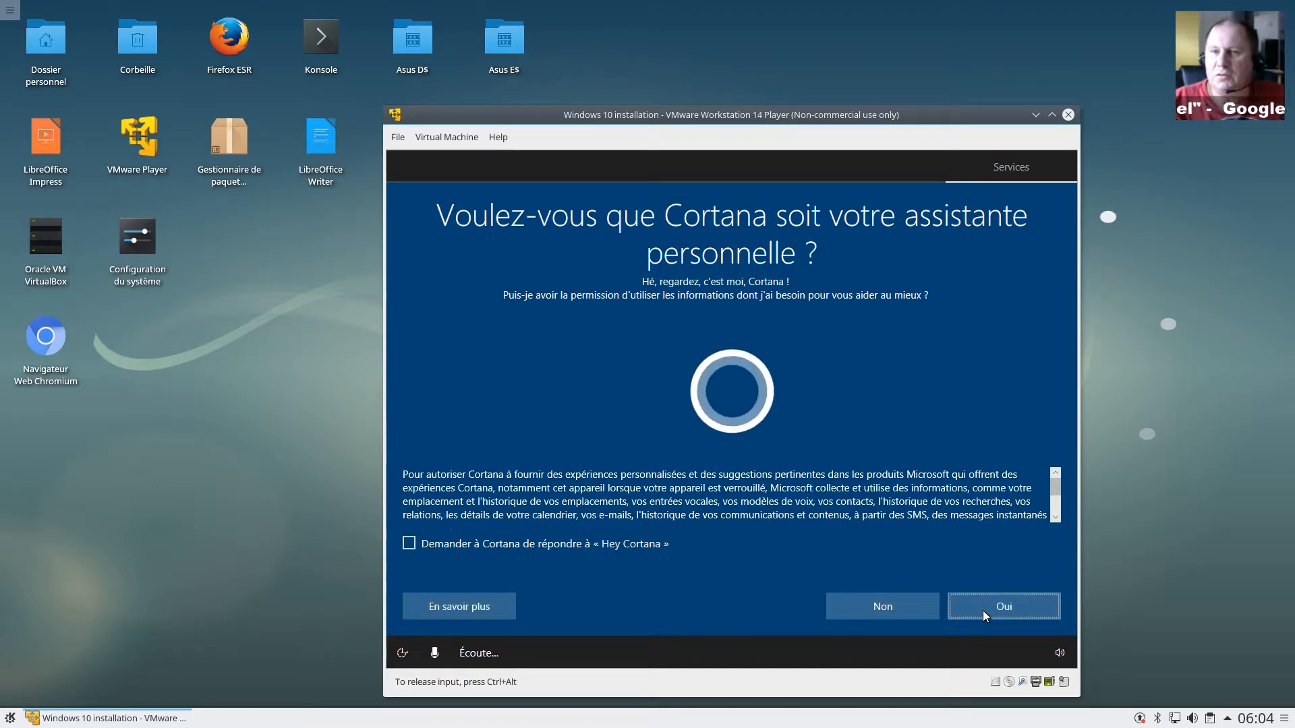
Step: Decline Cortana, online speech recognition and Microsoft's access to location
{"action": "left_click", "coordinate": [899, 615]}
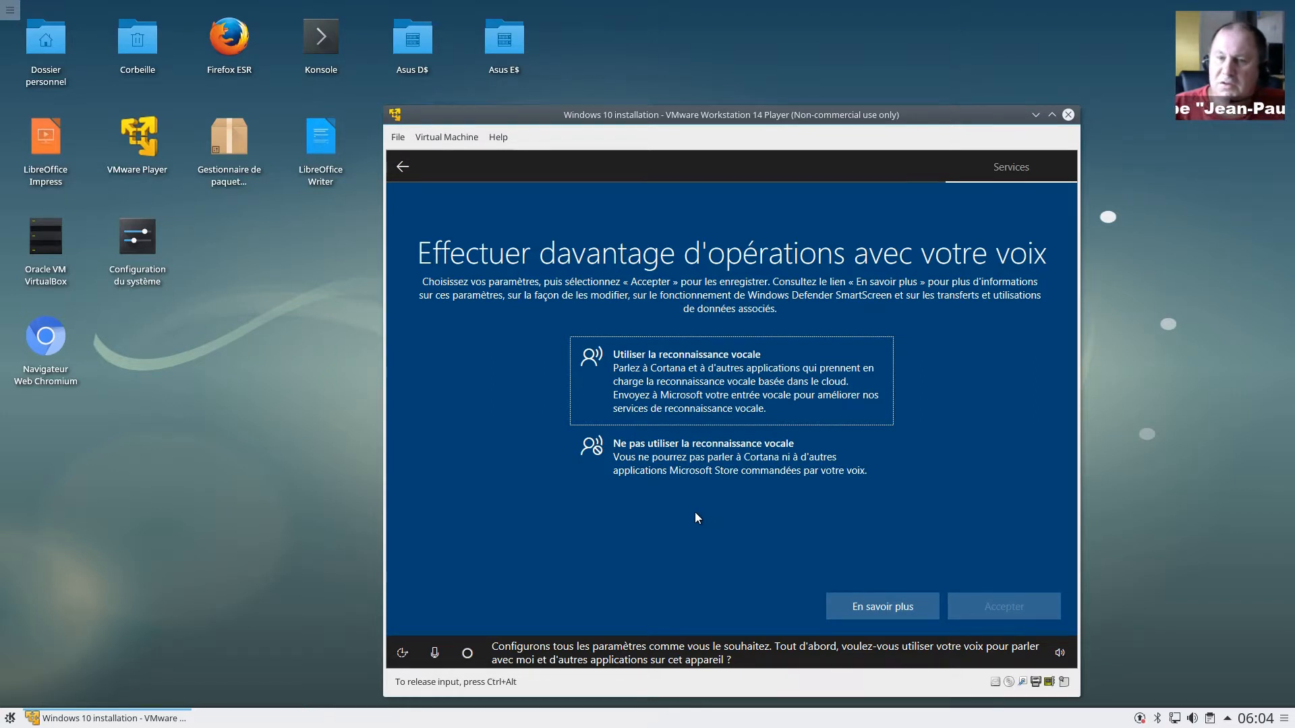
{"action": "left_click", "coordinate": [683, 456]}
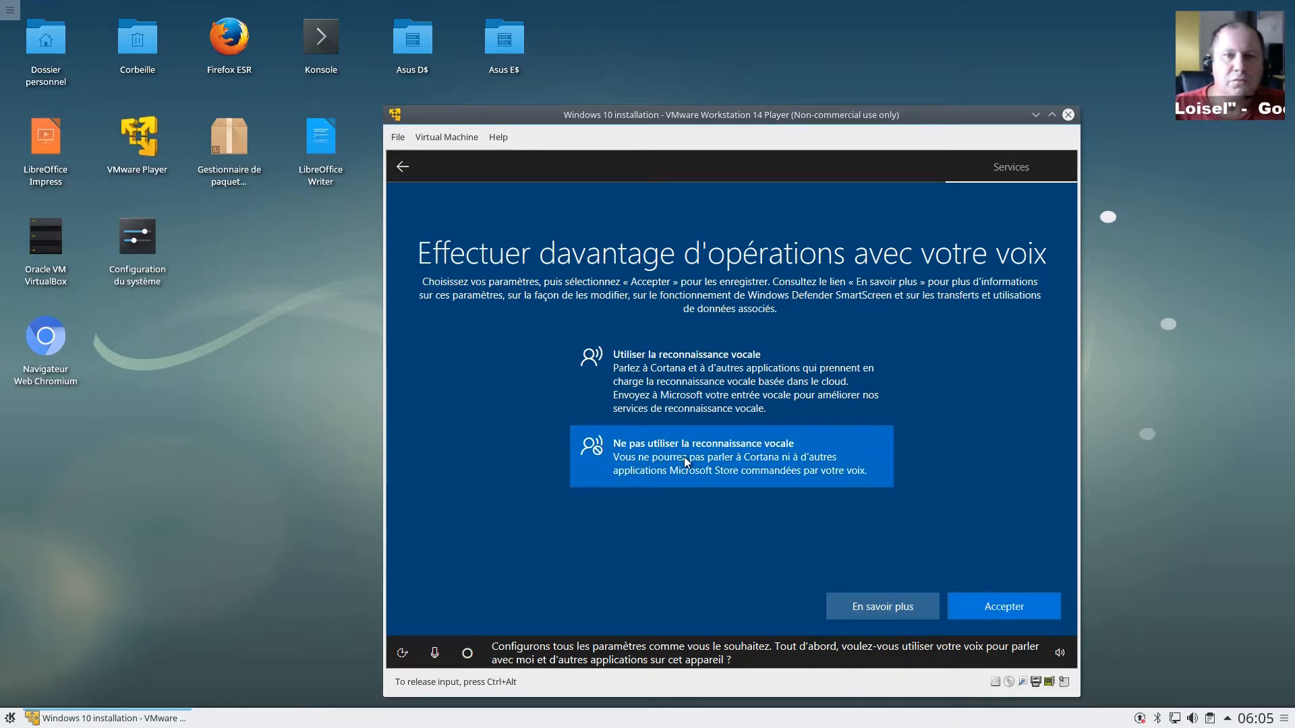
{"action": "left_click", "coordinate": [1019, 614]}
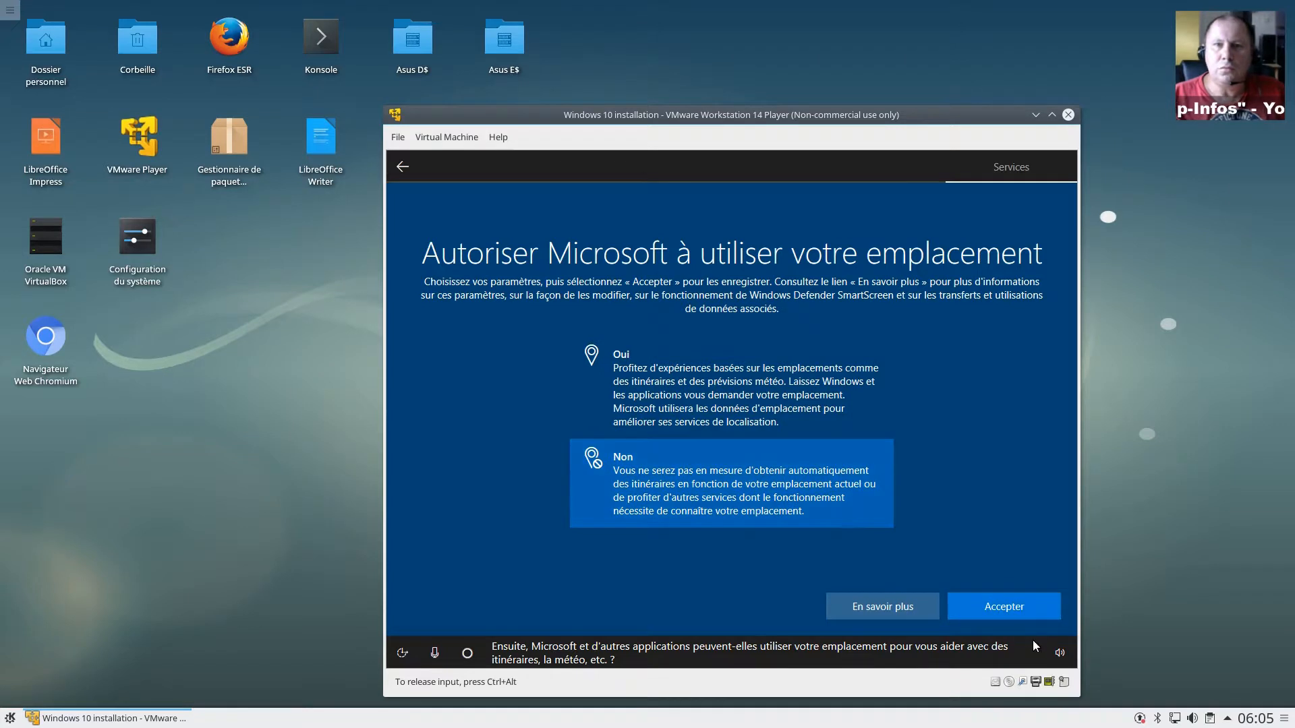
{"action": "left_click", "coordinate": [1004, 607]}
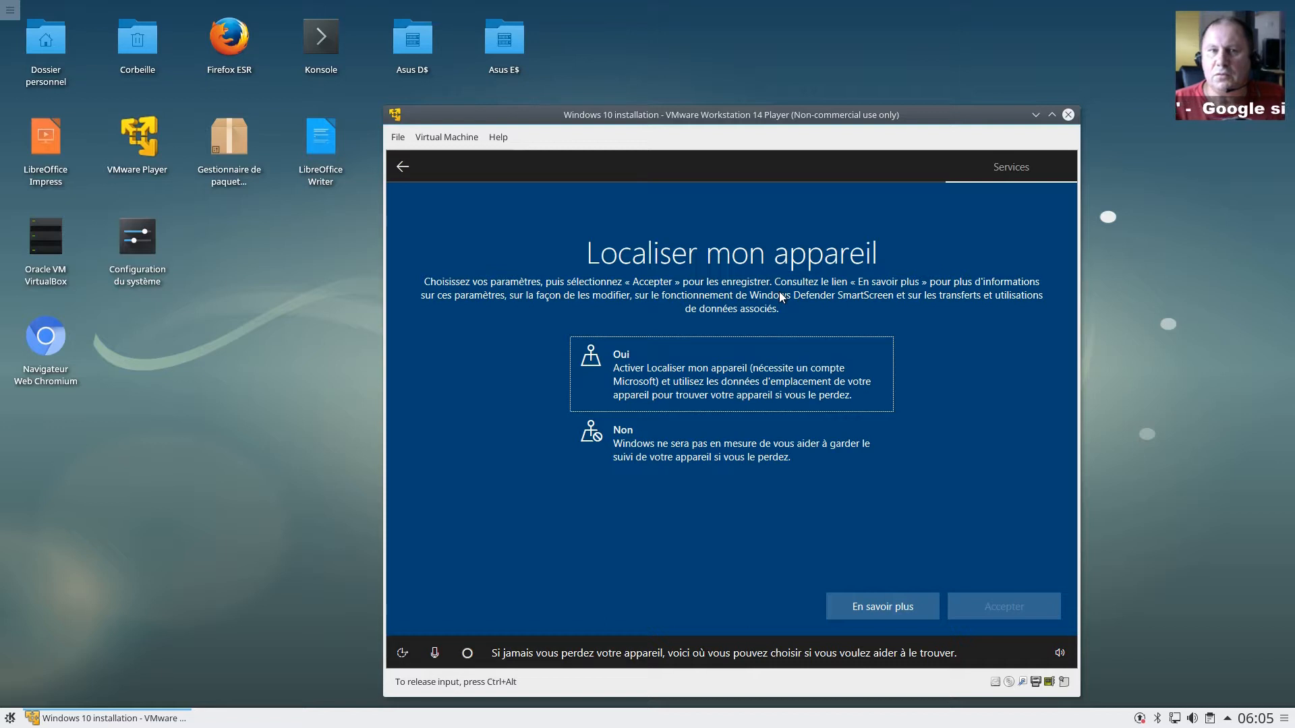
Step: Set Localiser mon appareil to Non and diagnostic data to Basique
{"action": "left_click", "coordinate": [723, 445]}
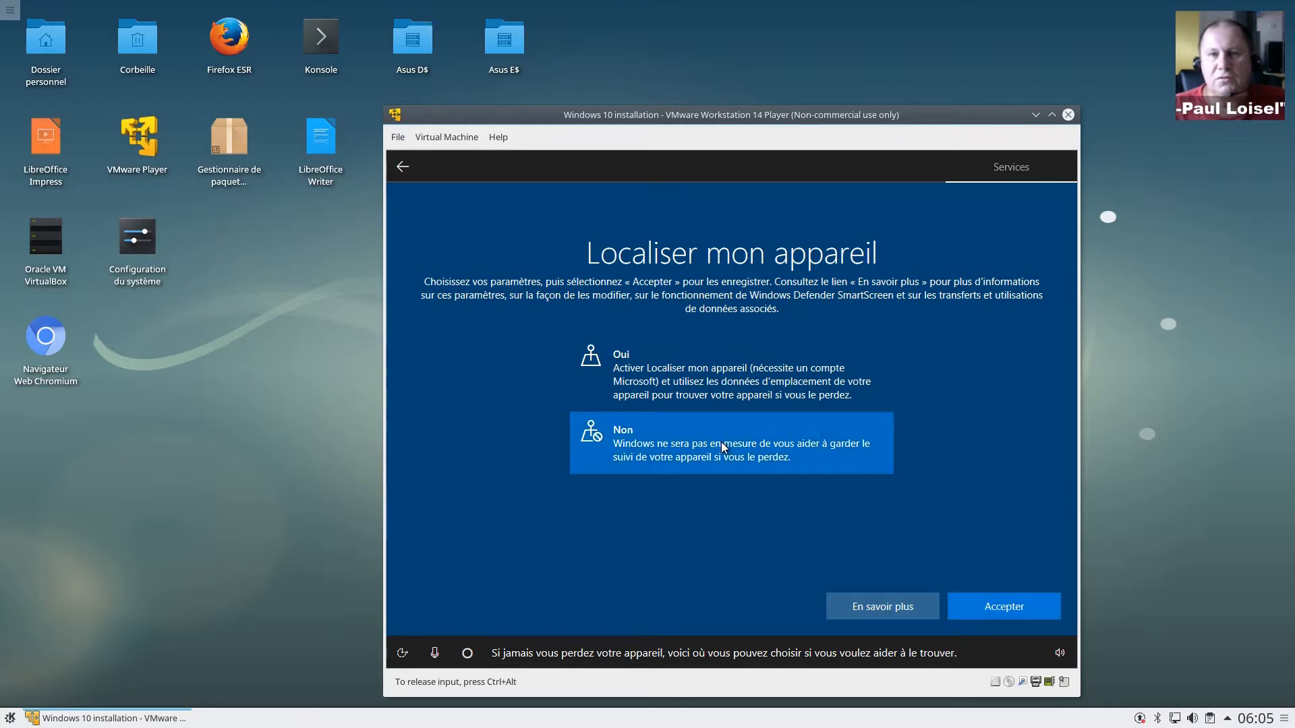
{"action": "left_click", "coordinate": [983, 612]}
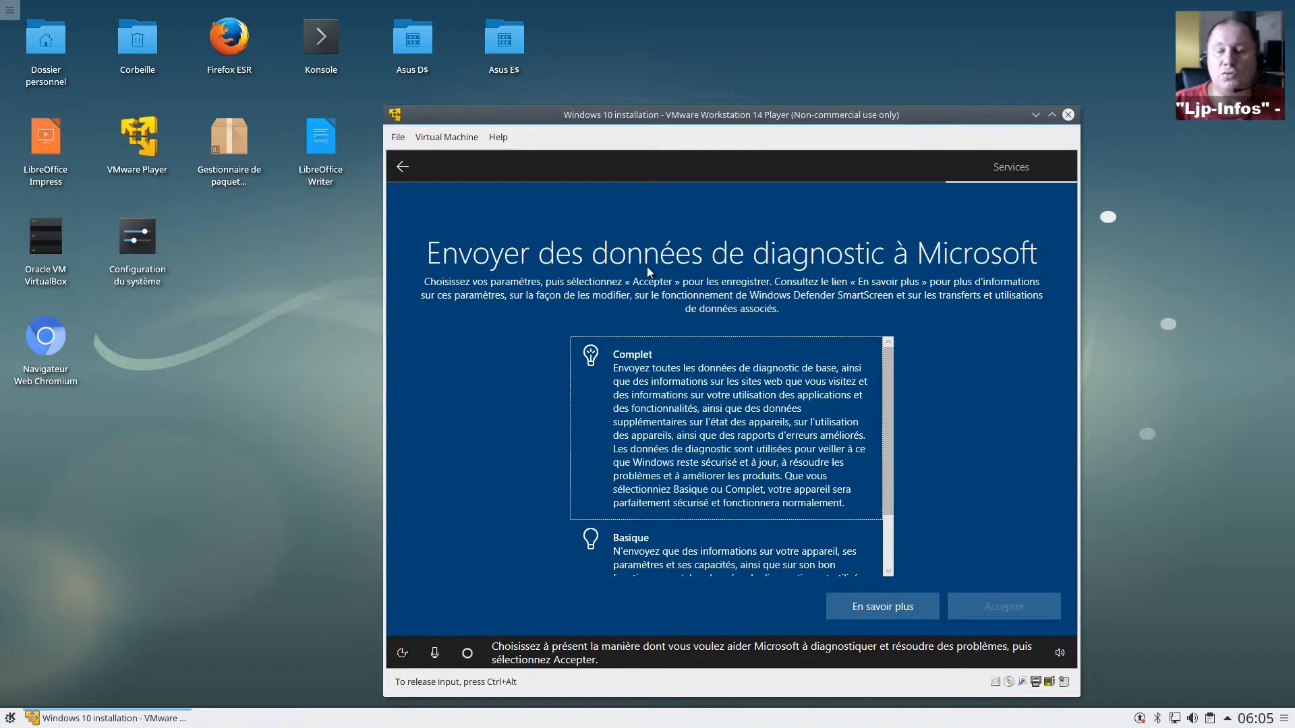
{"action": "left_click_drag", "start_coordinate": [886, 430], "coordinate": [887, 538]}
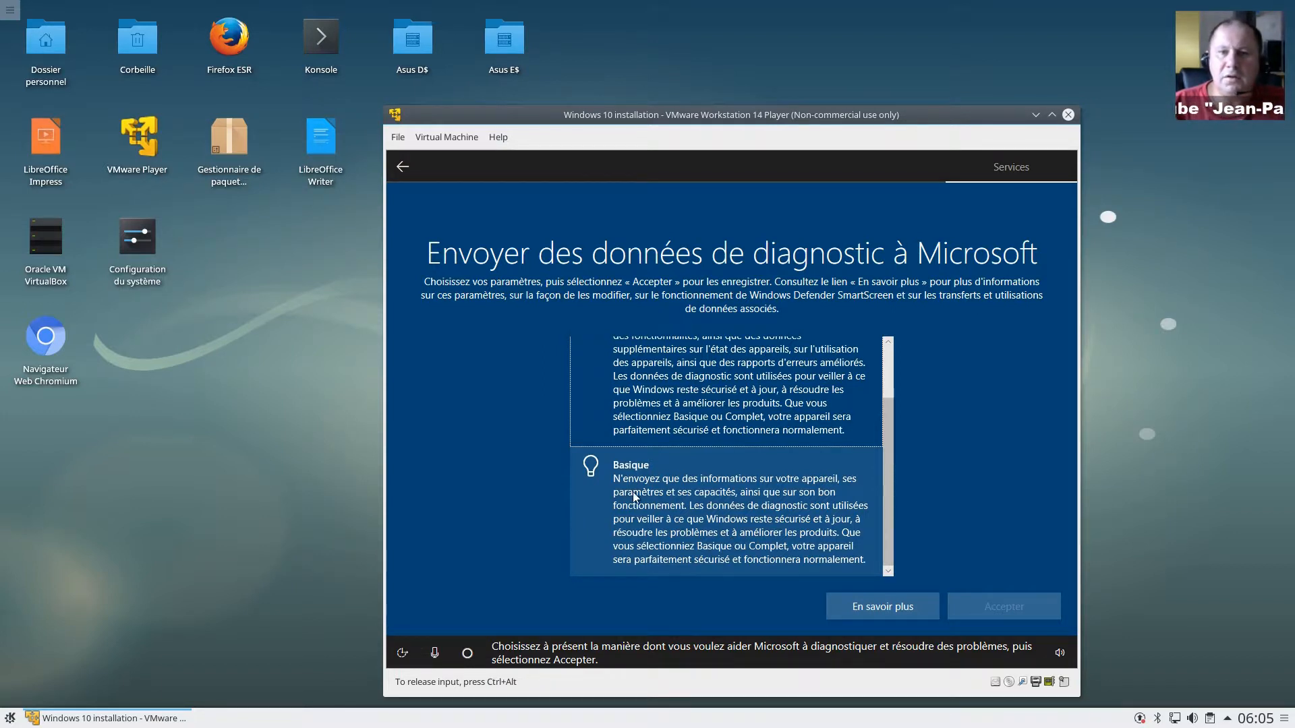
{"action": "left_click", "coordinate": [769, 523]}
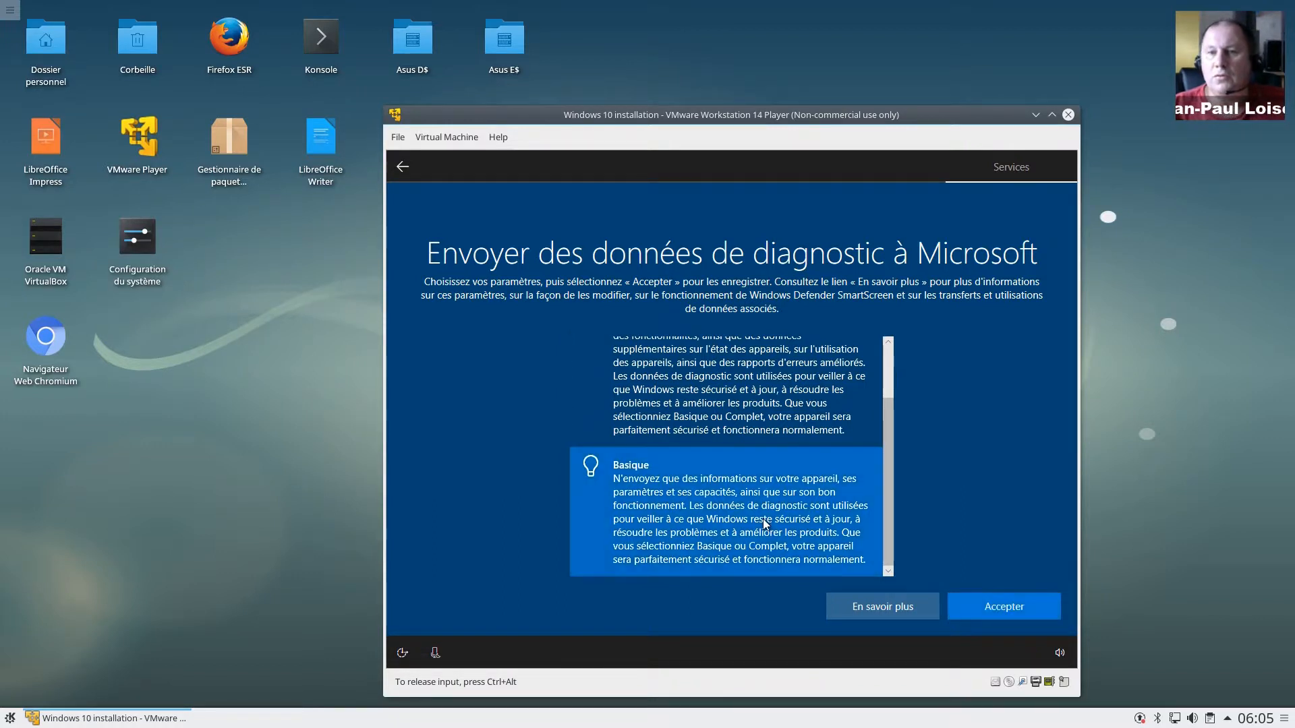
{"action": "left_click", "coordinate": [988, 603]}
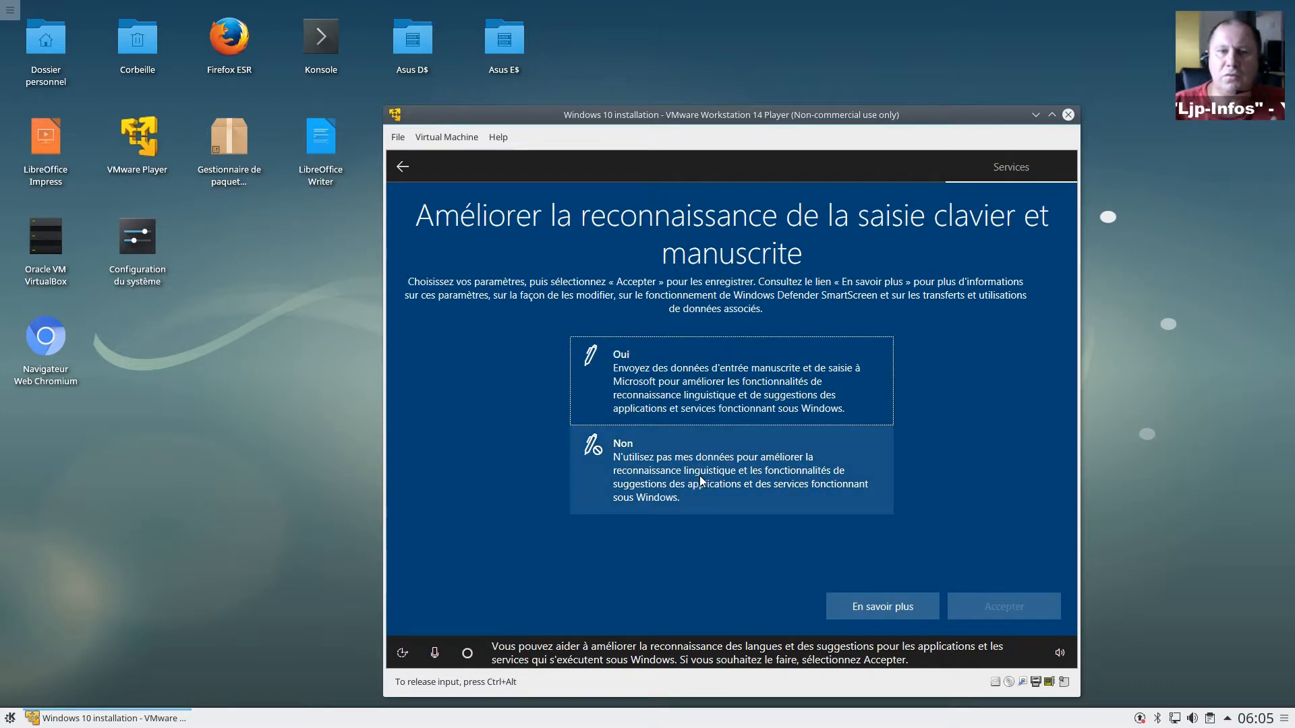
Step: Answer Non for typing/handwriting data, tailored experiences and the advertising ID
{"action": "left_click", "coordinate": [779, 482]}
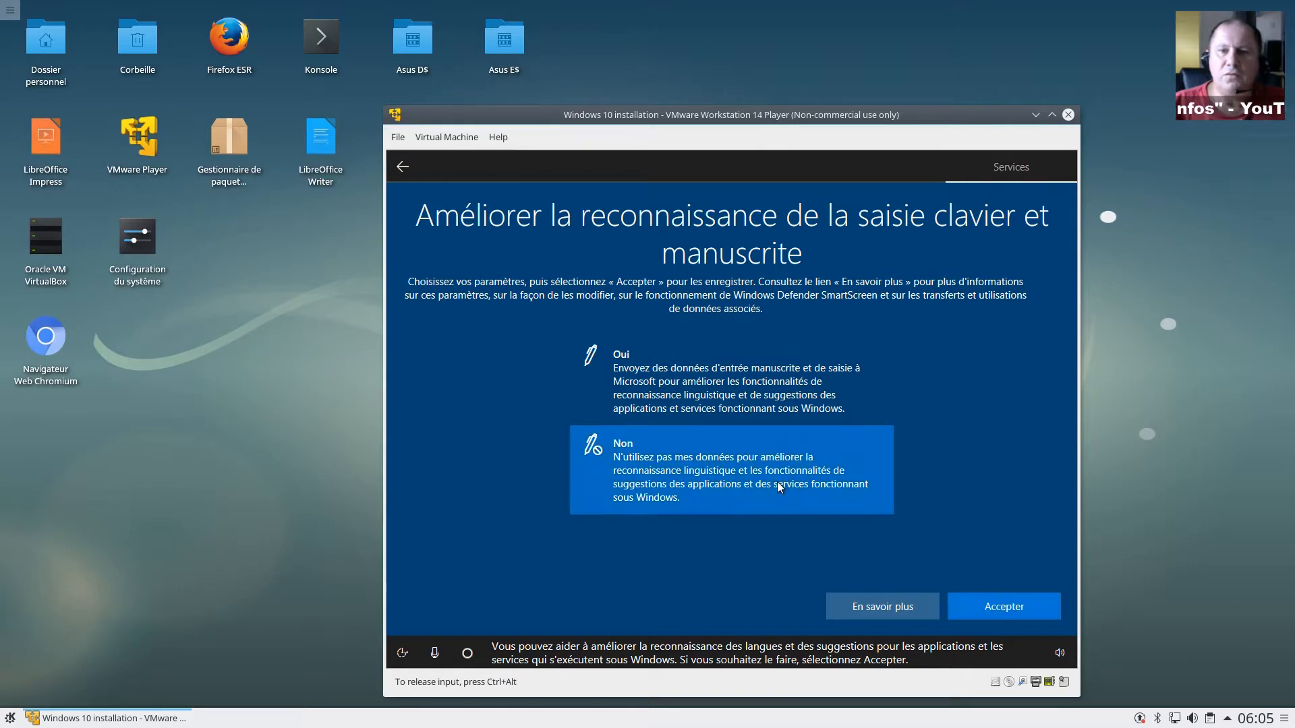
{"action": "left_click", "coordinate": [1004, 609]}
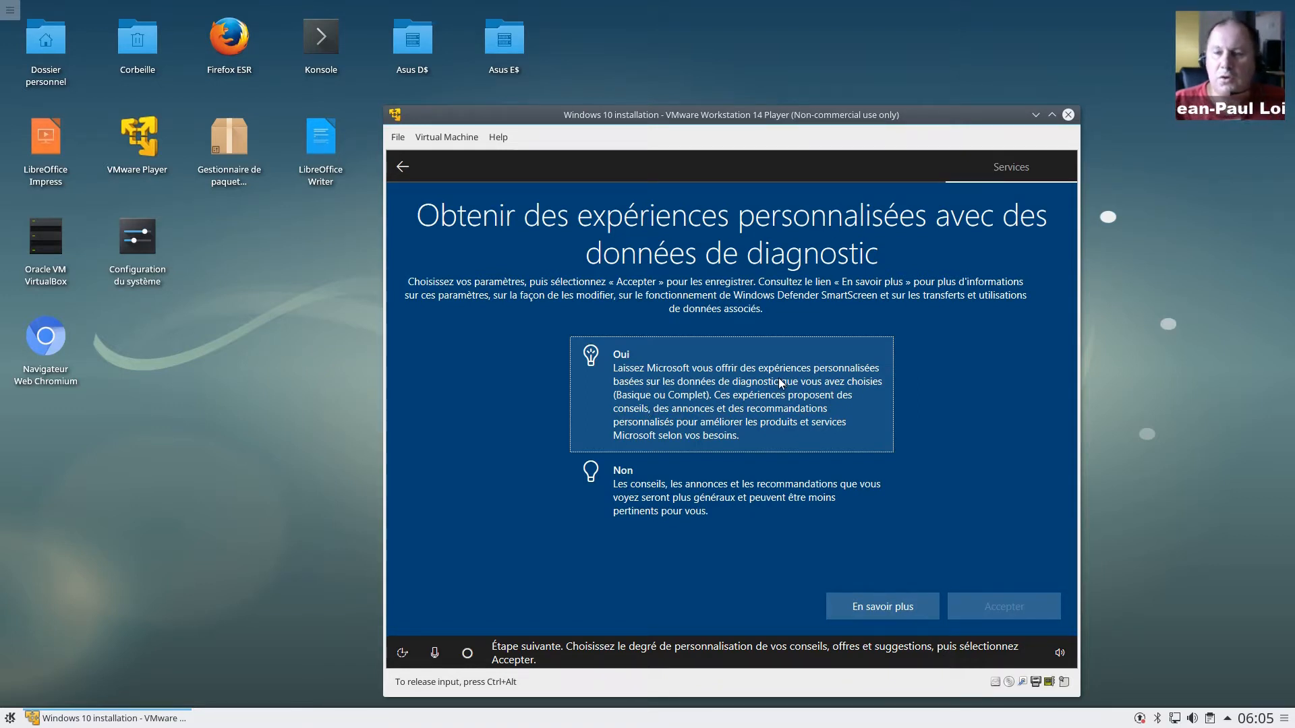
{"action": "left_click", "coordinate": [701, 503]}
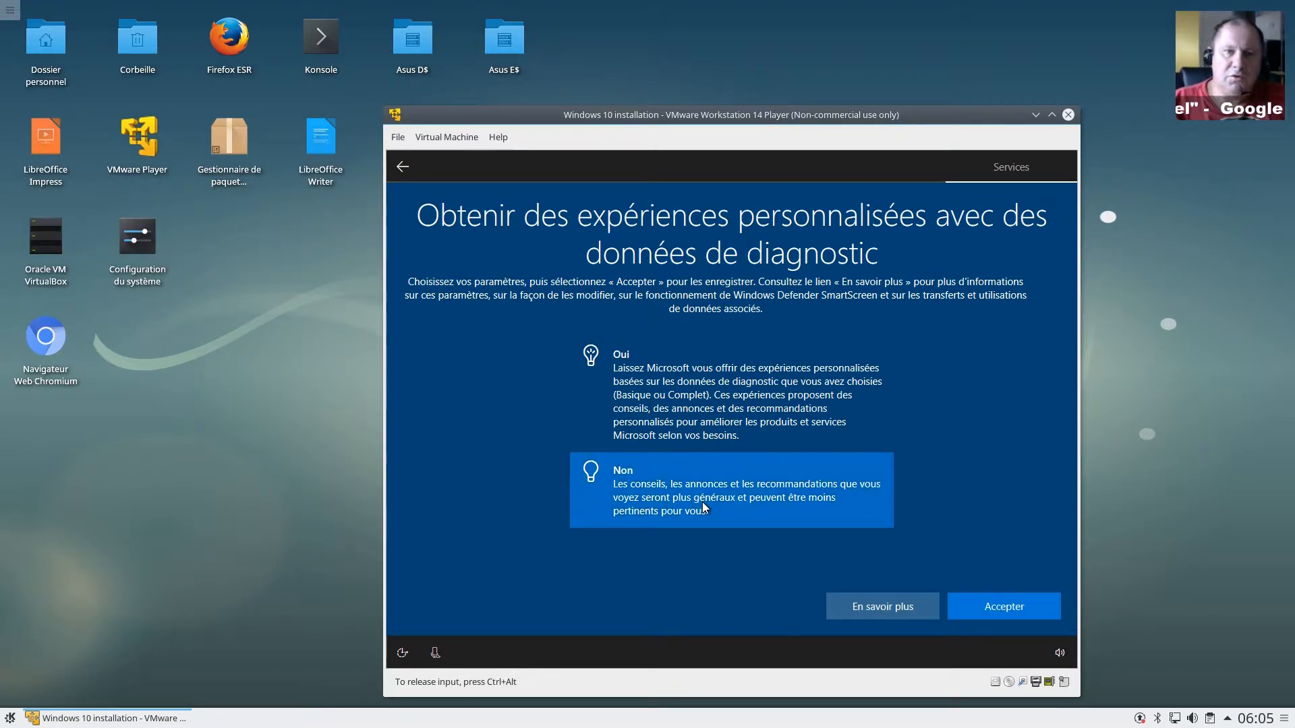
{"action": "left_click", "coordinate": [1022, 611]}
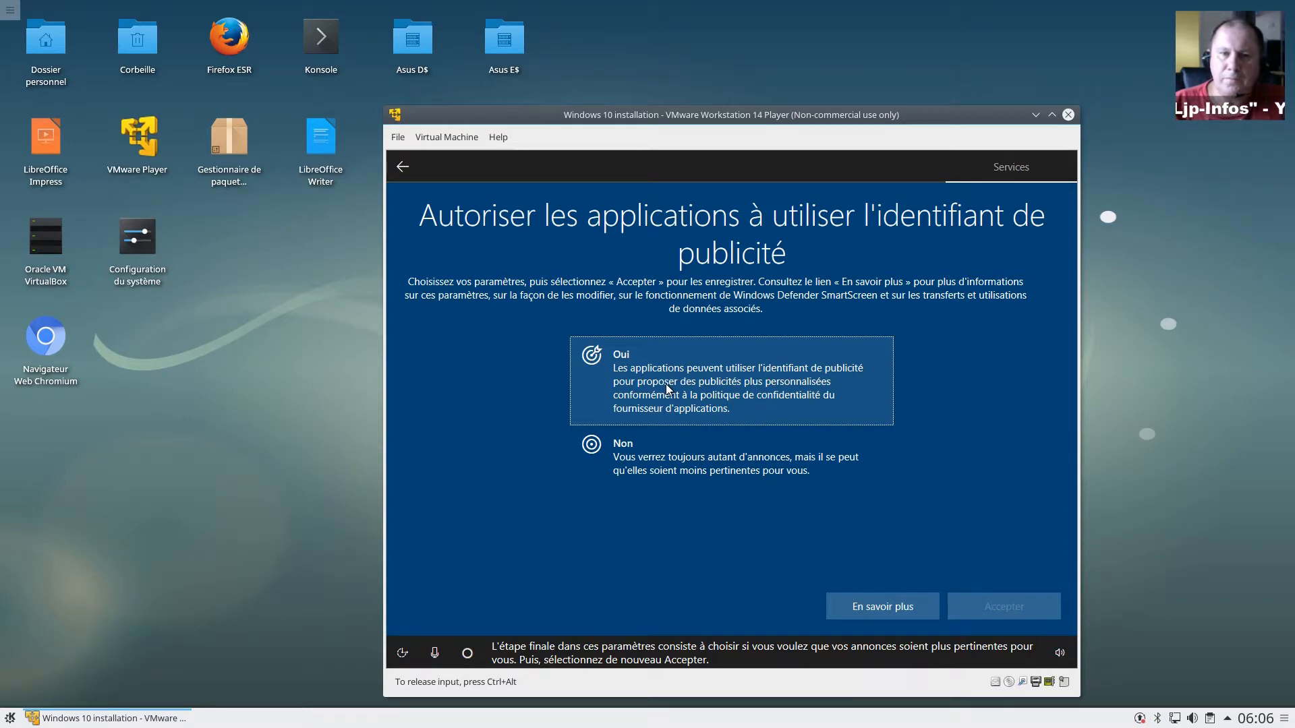
{"action": "left_click", "coordinate": [673, 467]}
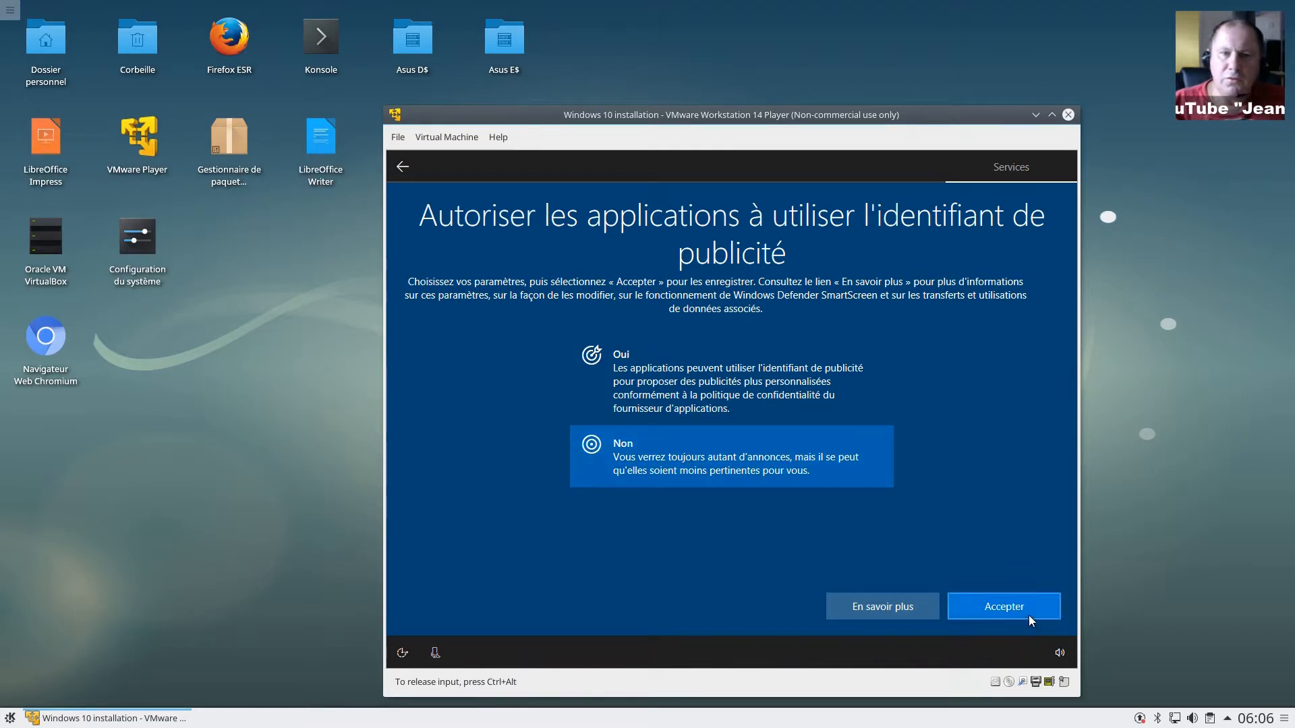
{"action": "left_click", "coordinate": [1016, 608]}
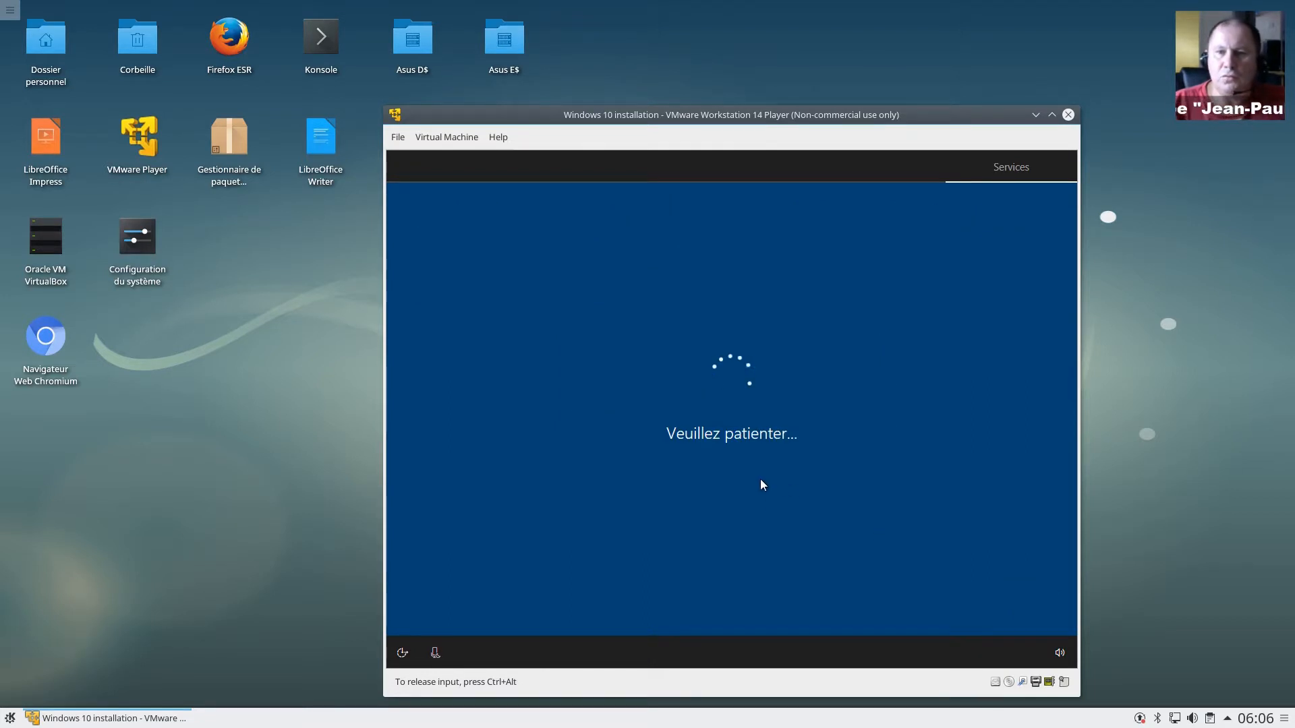
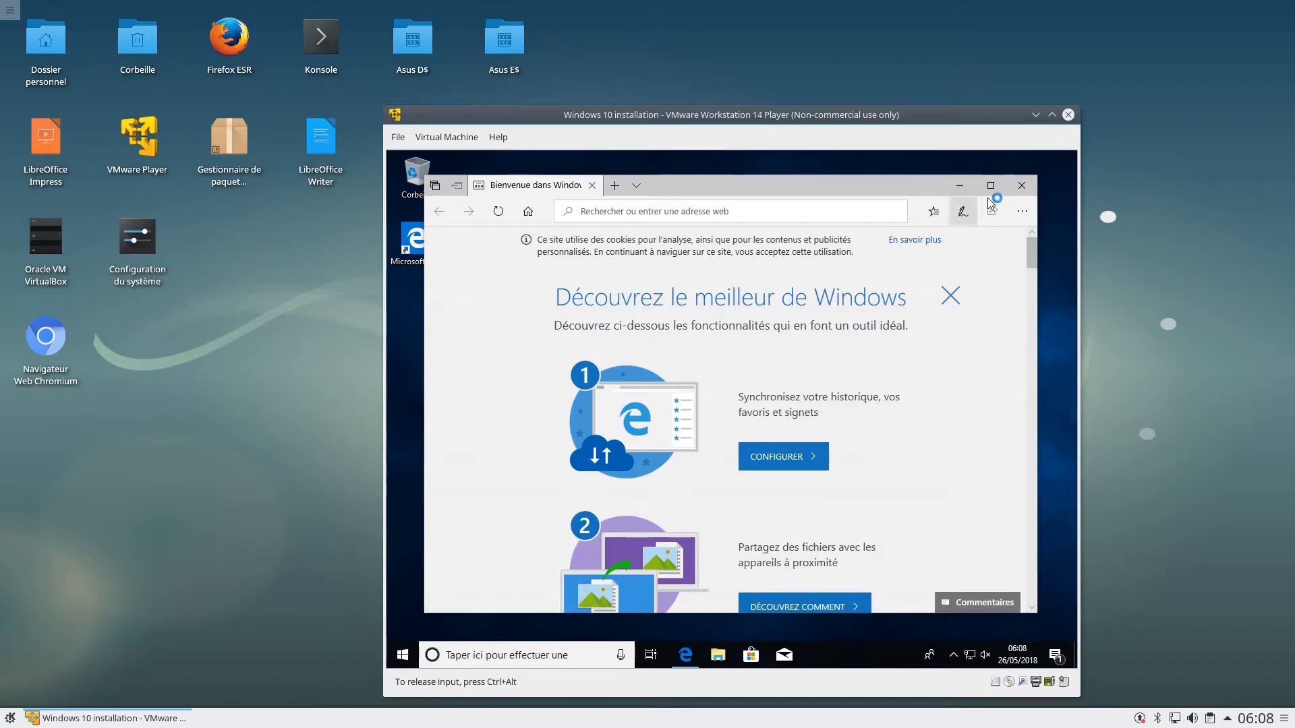
Step: Close the Edge welcome page inside the VM to reveal the Windows 10 desktop
{"action": "left_click", "coordinate": [1034, 188]}
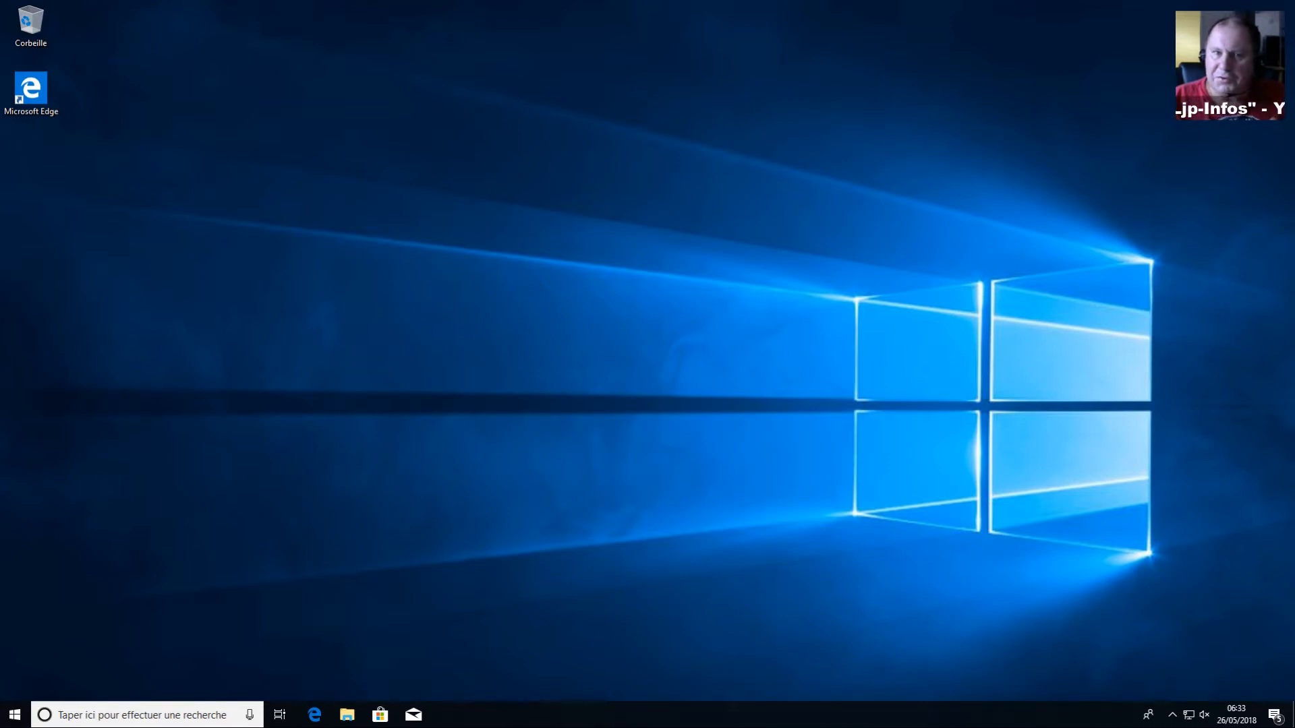
{"action": "right_click", "coordinate": [624, 285]}
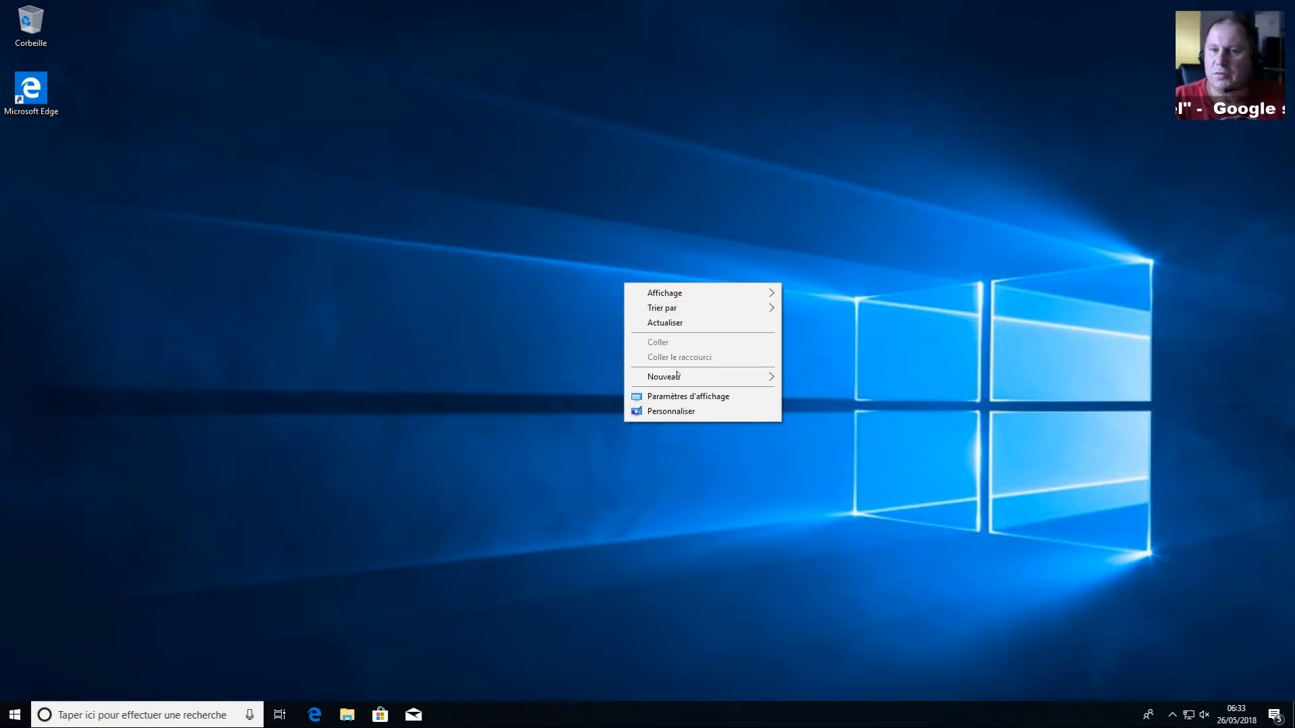
{"action": "mouse_move", "coordinate": [667, 378]}
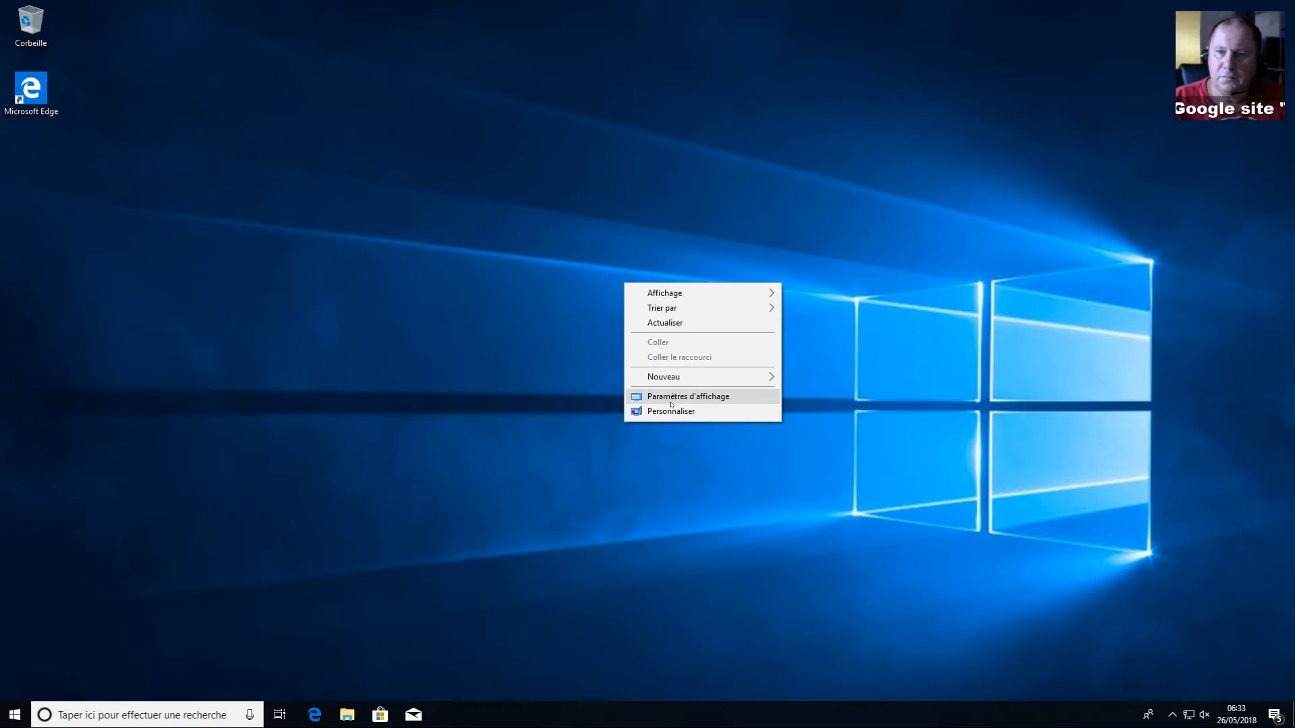
{"action": "left_click", "coordinate": [671, 412]}
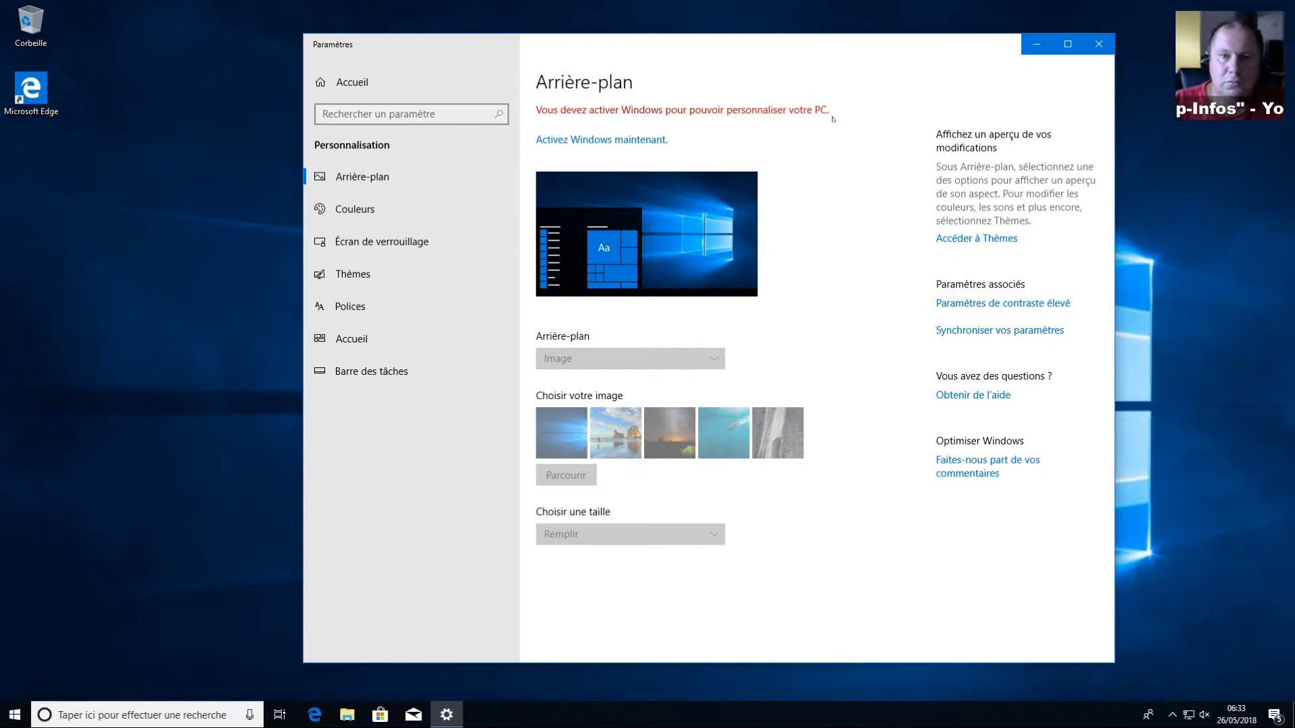
{"action": "left_click", "coordinate": [1099, 44]}
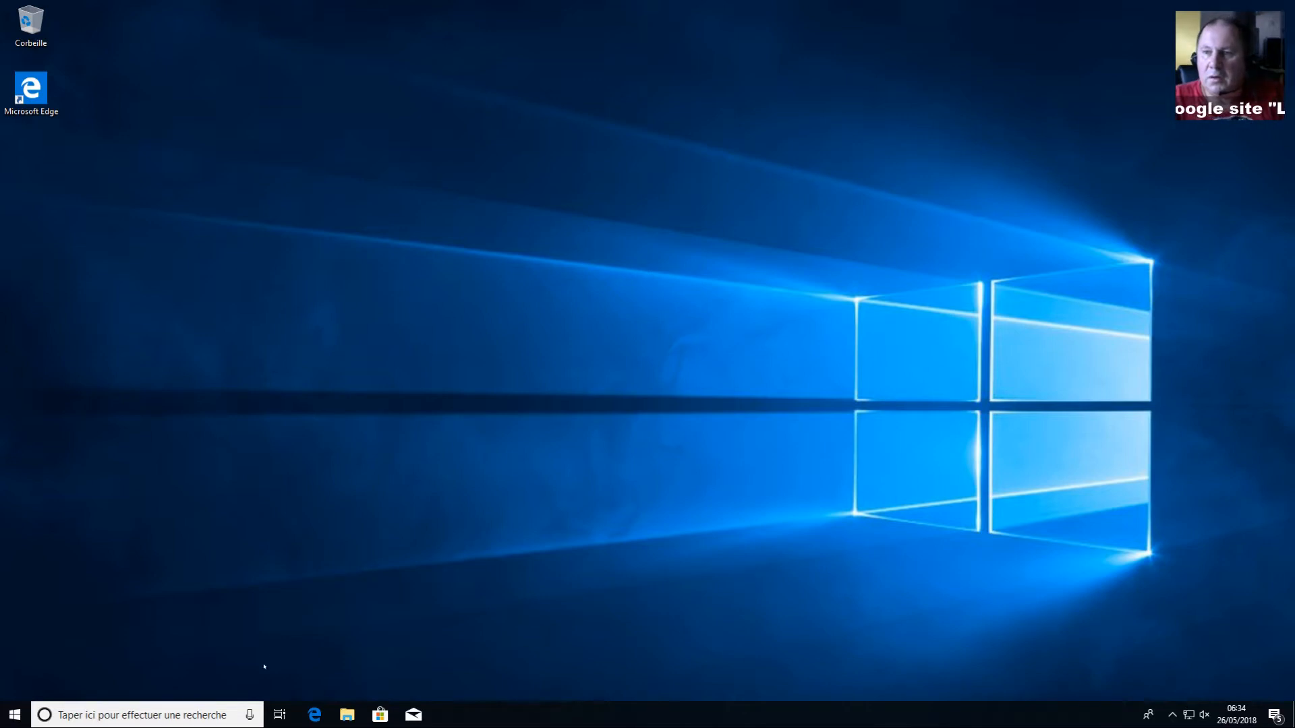
Step: Search 'syst' to open Système, then follow the Activer Windows link to the activation page
{"action": "left_click", "coordinate": [189, 714]}
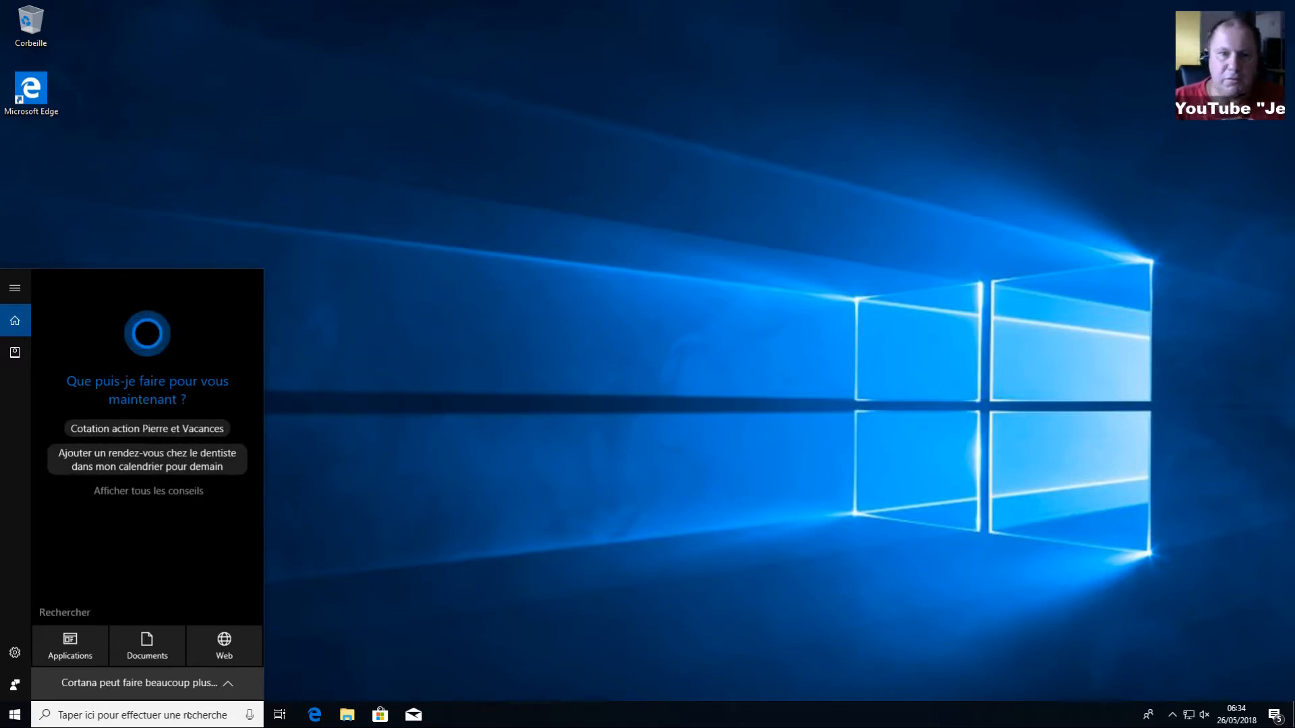
{"action": "type", "text": "syst"}
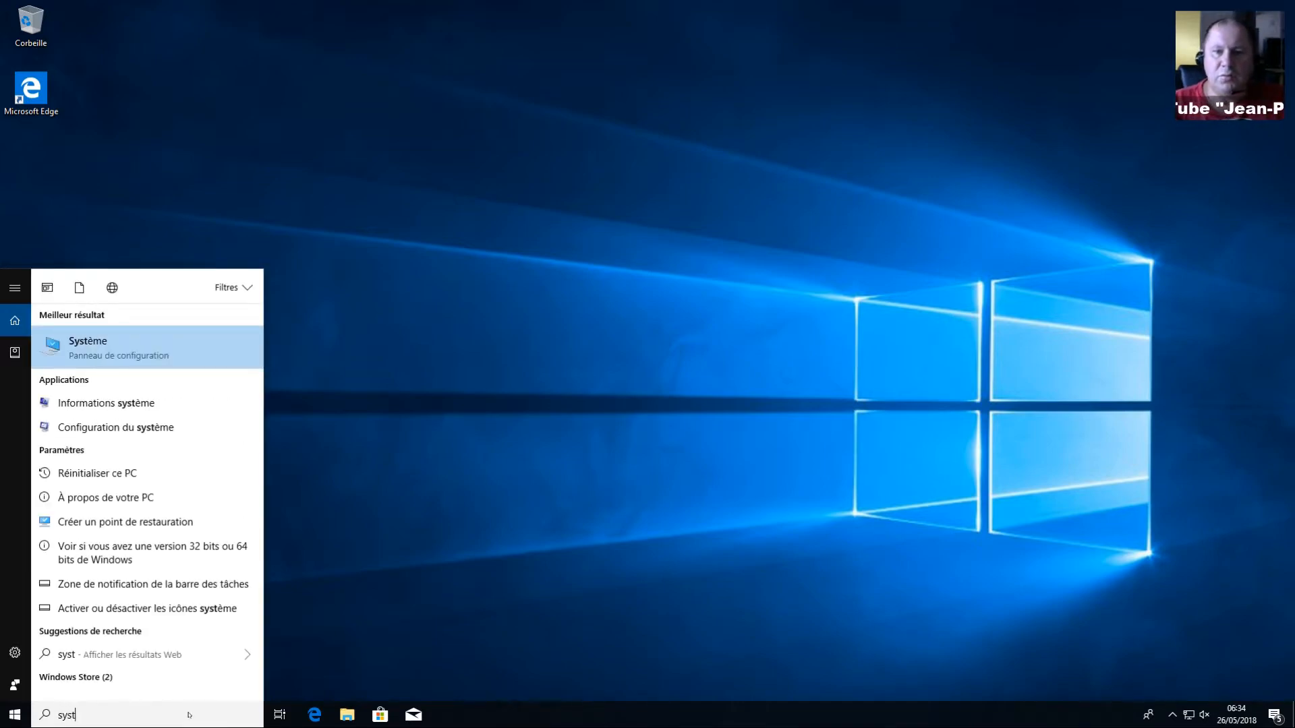
{"action": "left_click", "coordinate": [97, 347]}
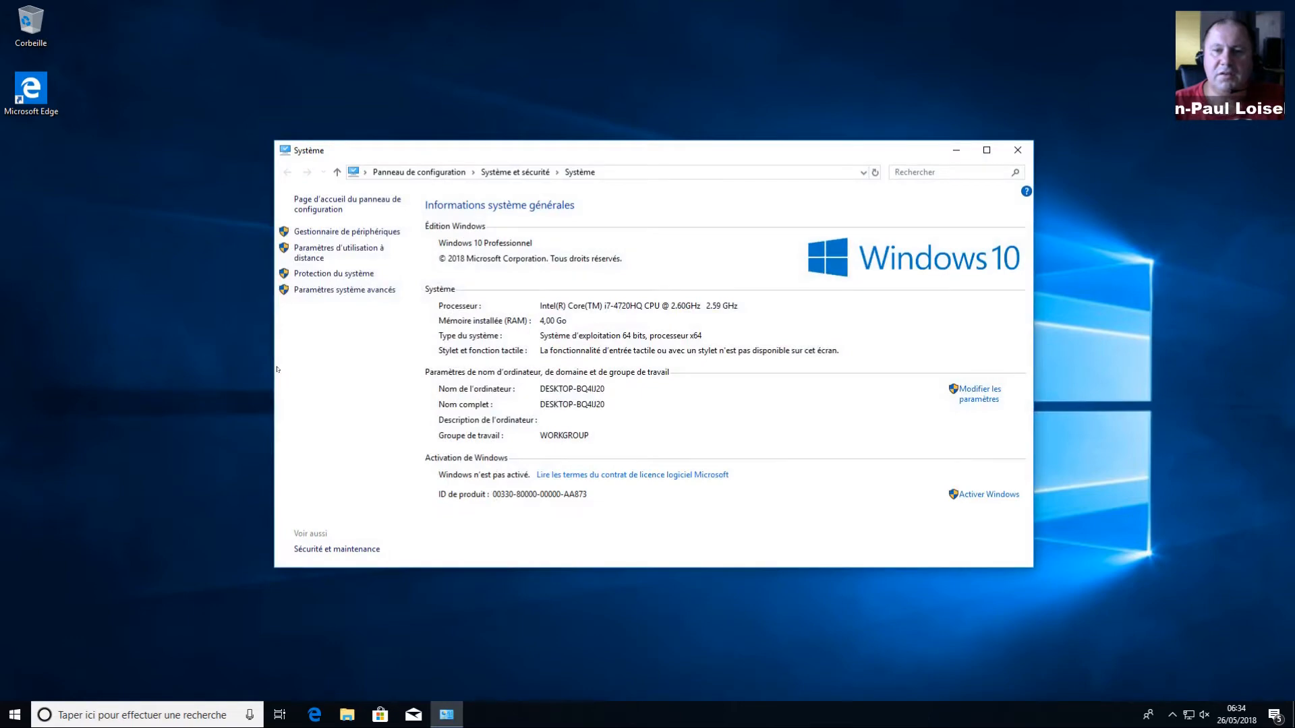
{"action": "left_click", "coordinate": [988, 495]}
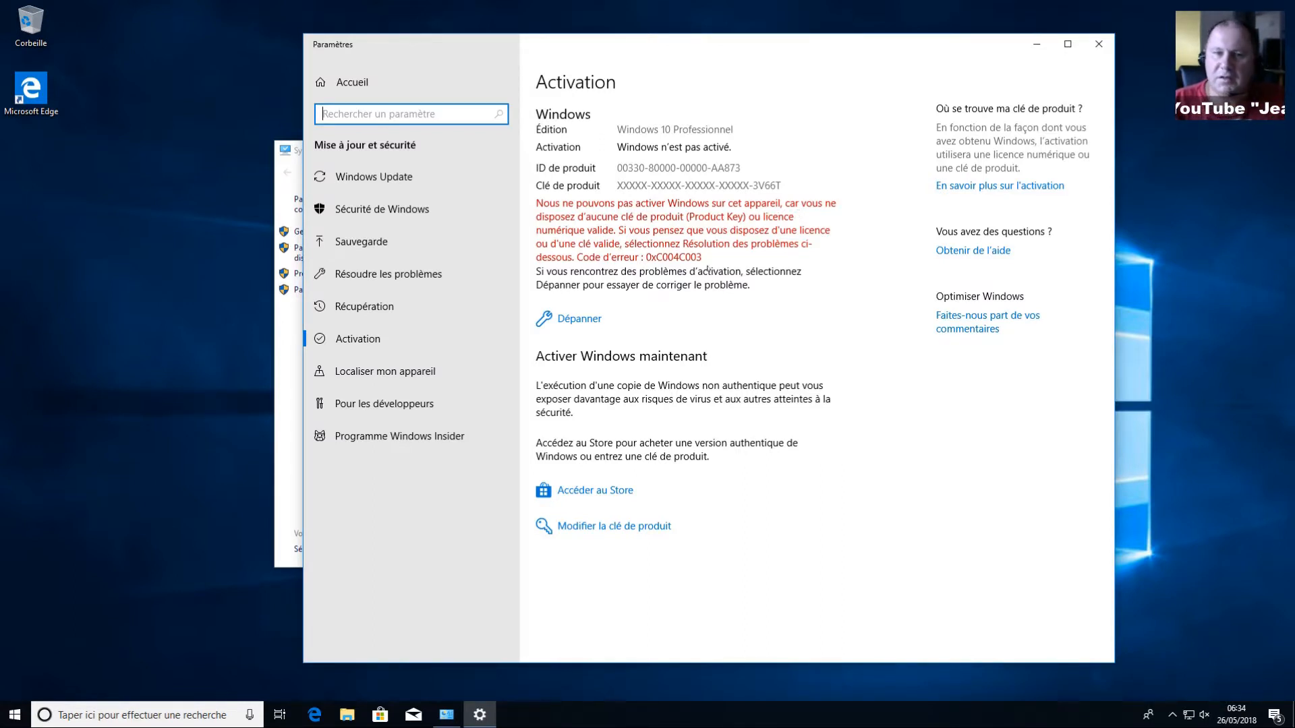
Step: Enter a new Windows product key under Modifier la clé de produit and submit it
{"action": "left_click", "coordinate": [654, 530]}
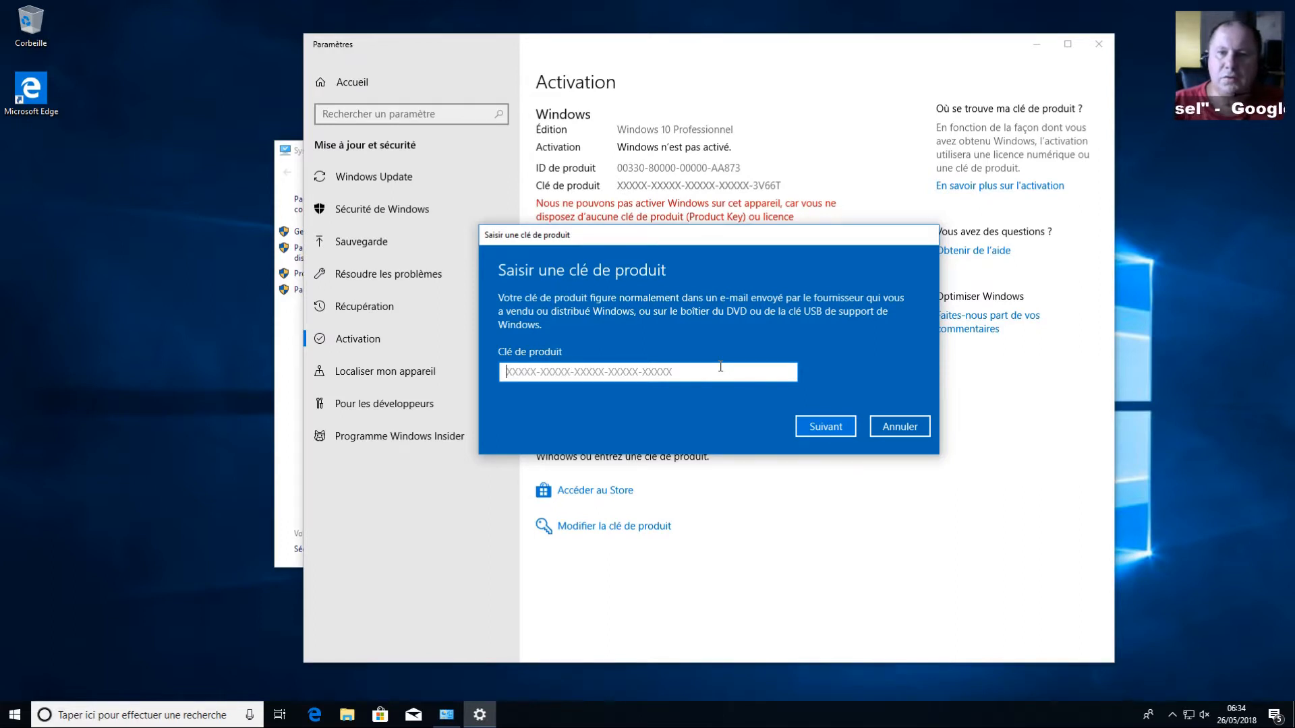
{"action": "type", "text": "W"}
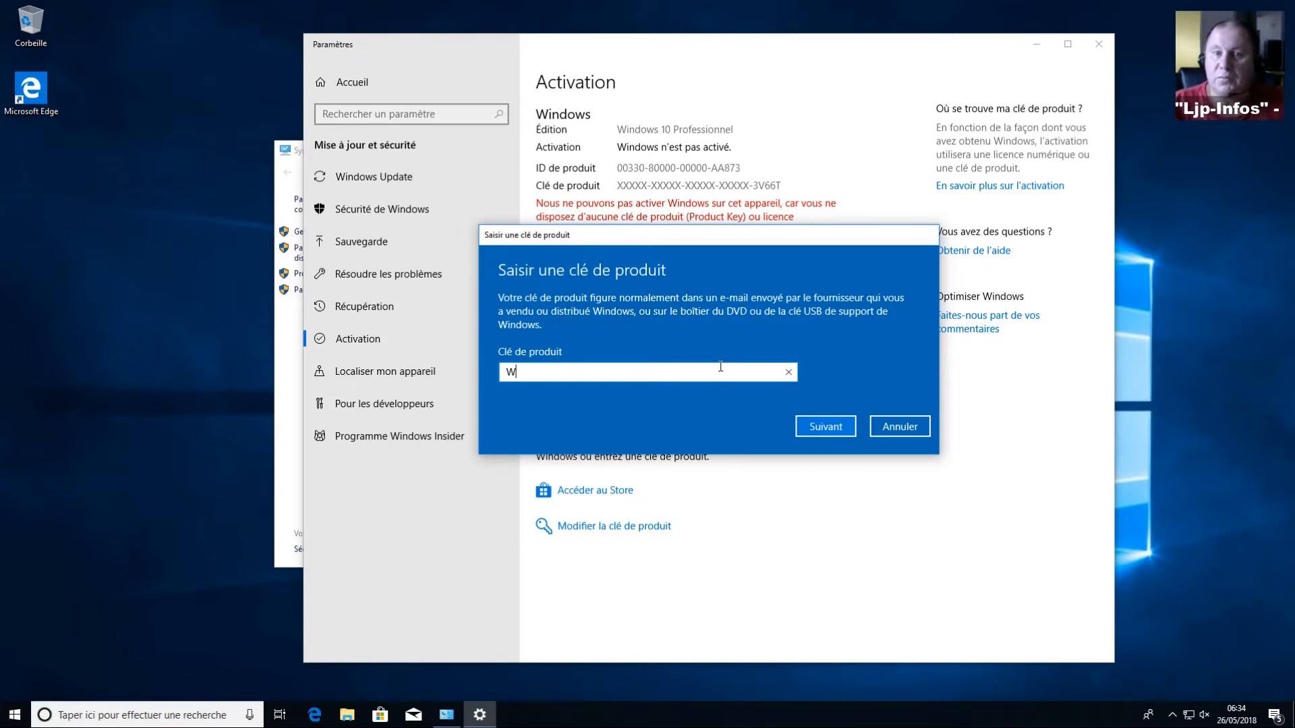
{"action": "type", "text": "N"}
{"action": "key", "text": "BackSpace"}
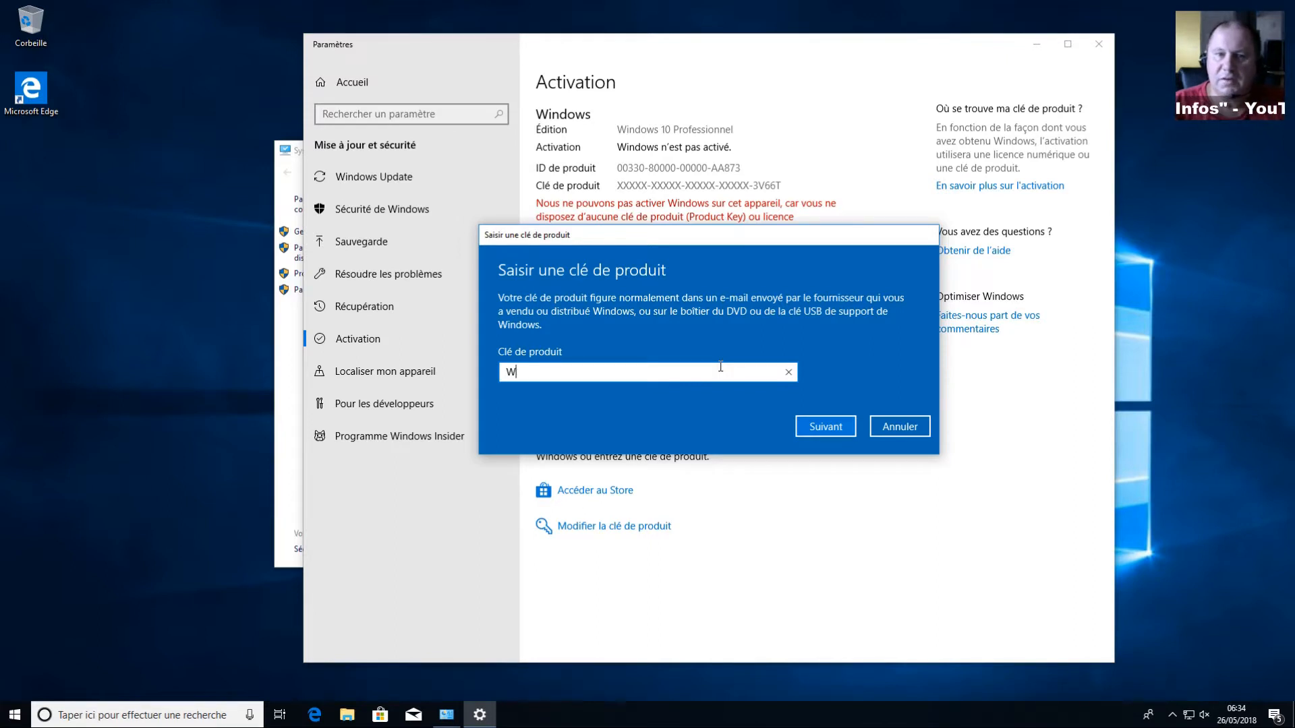
{"action": "type", "text": "269"}
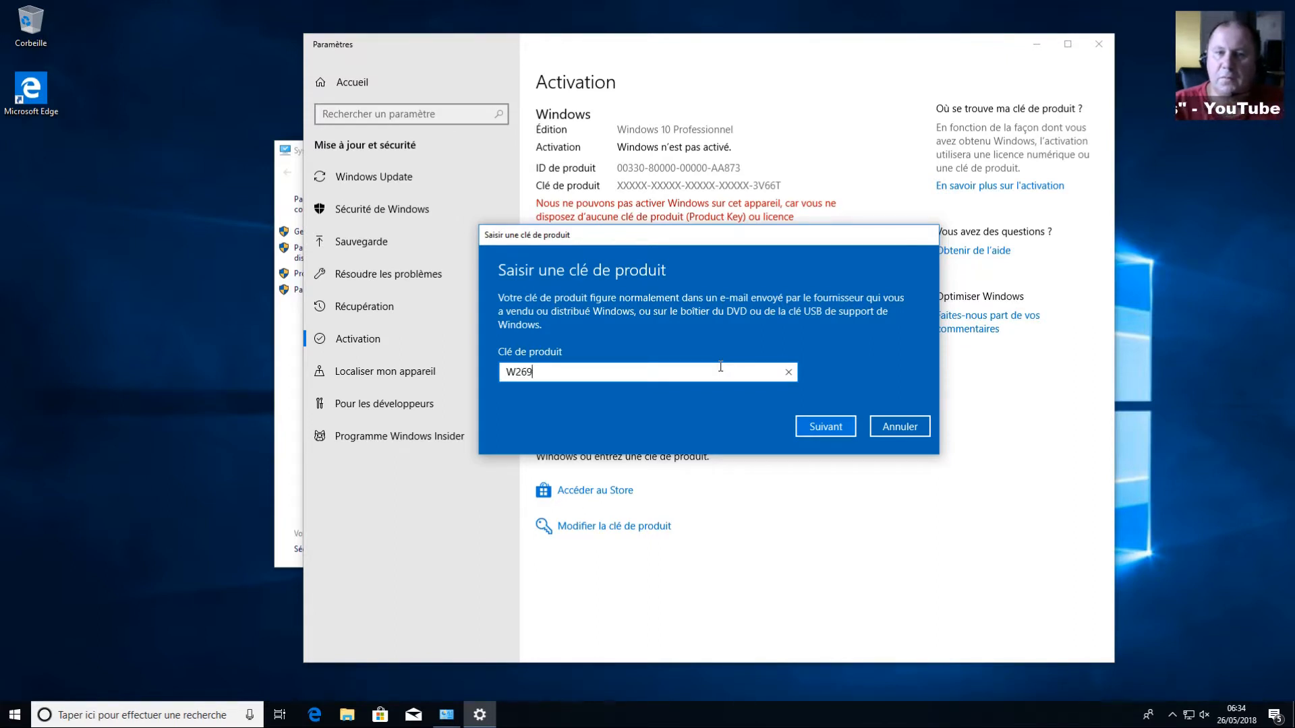
{"action": "type", "text": "N-"}
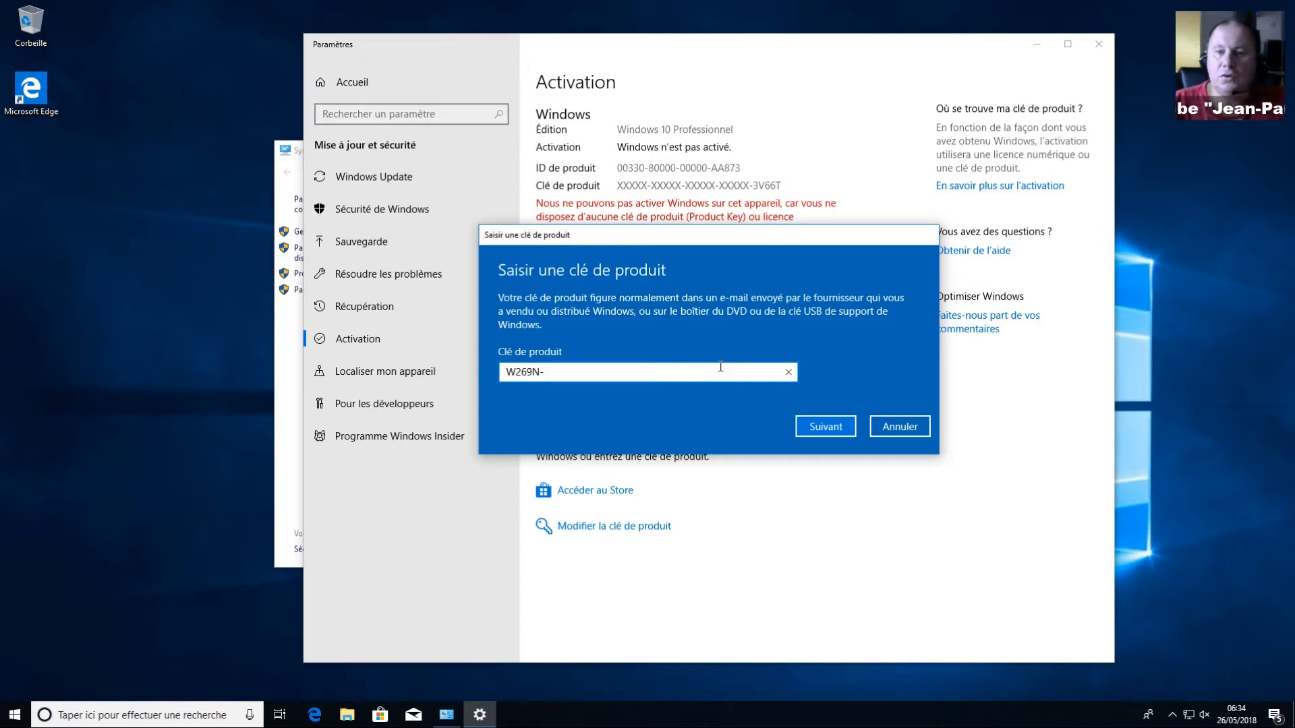
{"action": "type", "text": "W"}
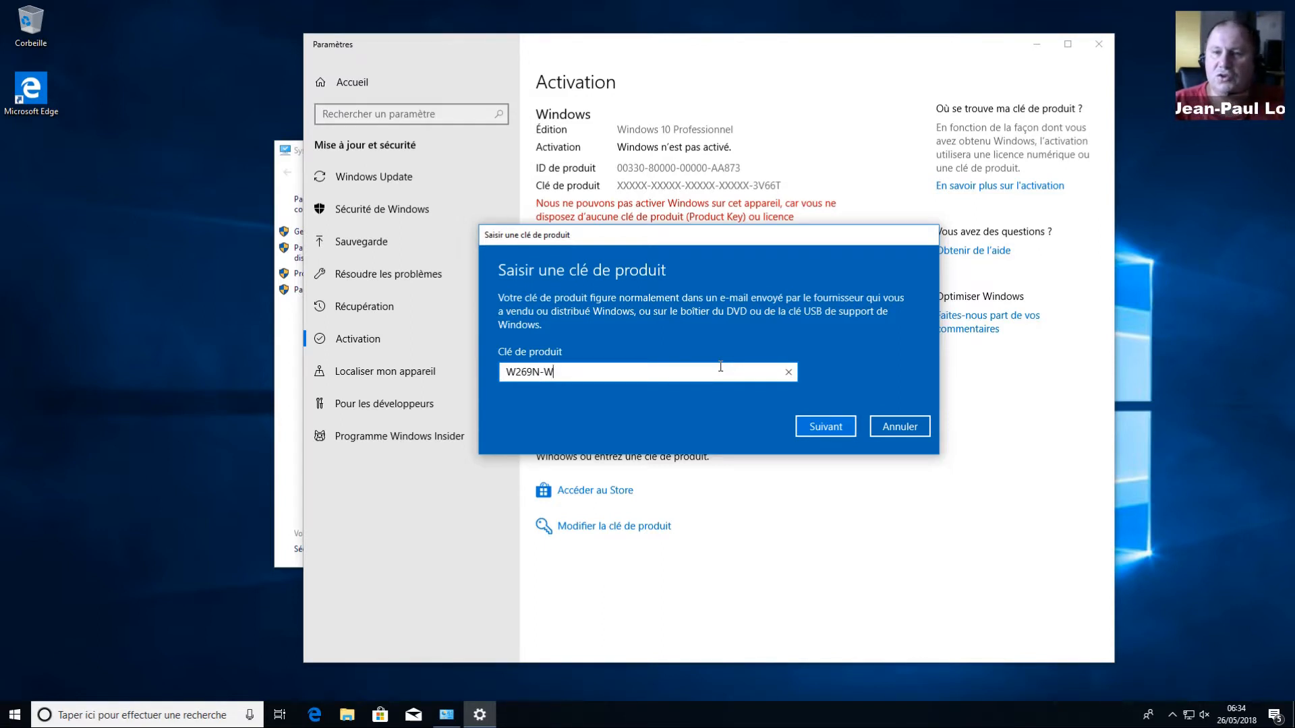
{"action": "type", "text": "FGWX-"}
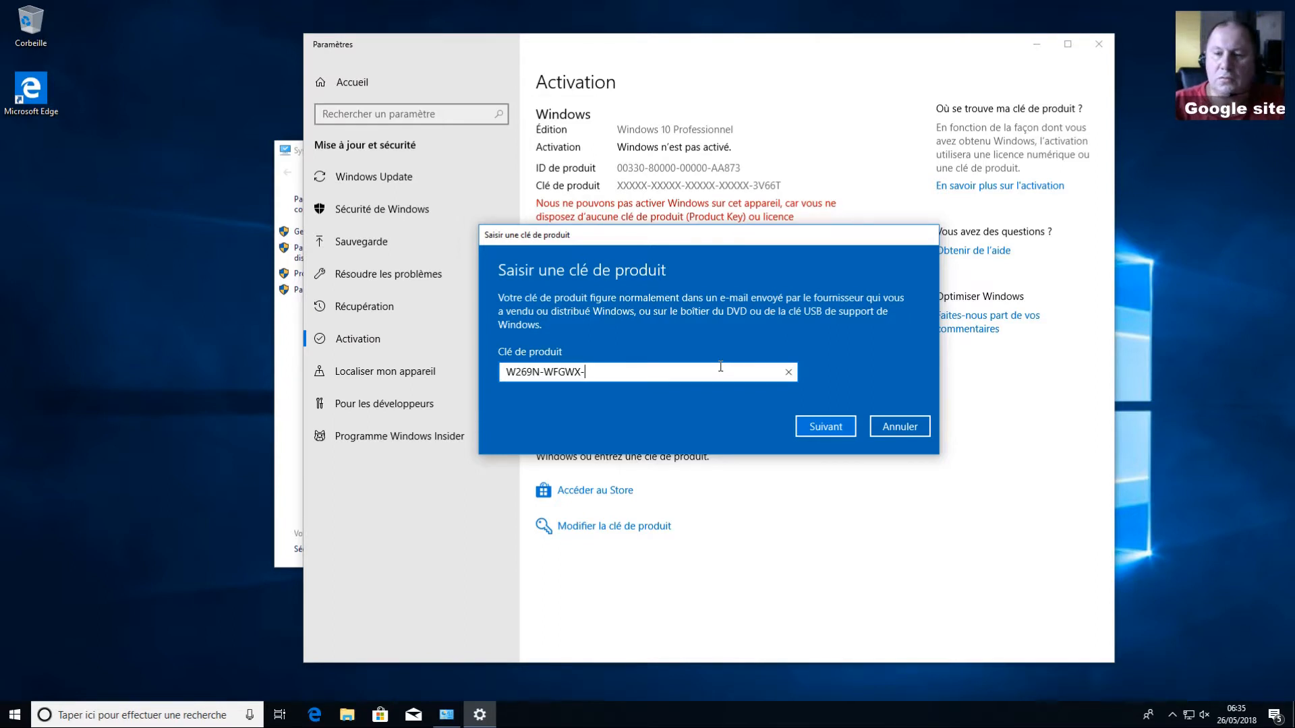
{"action": "type", "text": "YVC"}
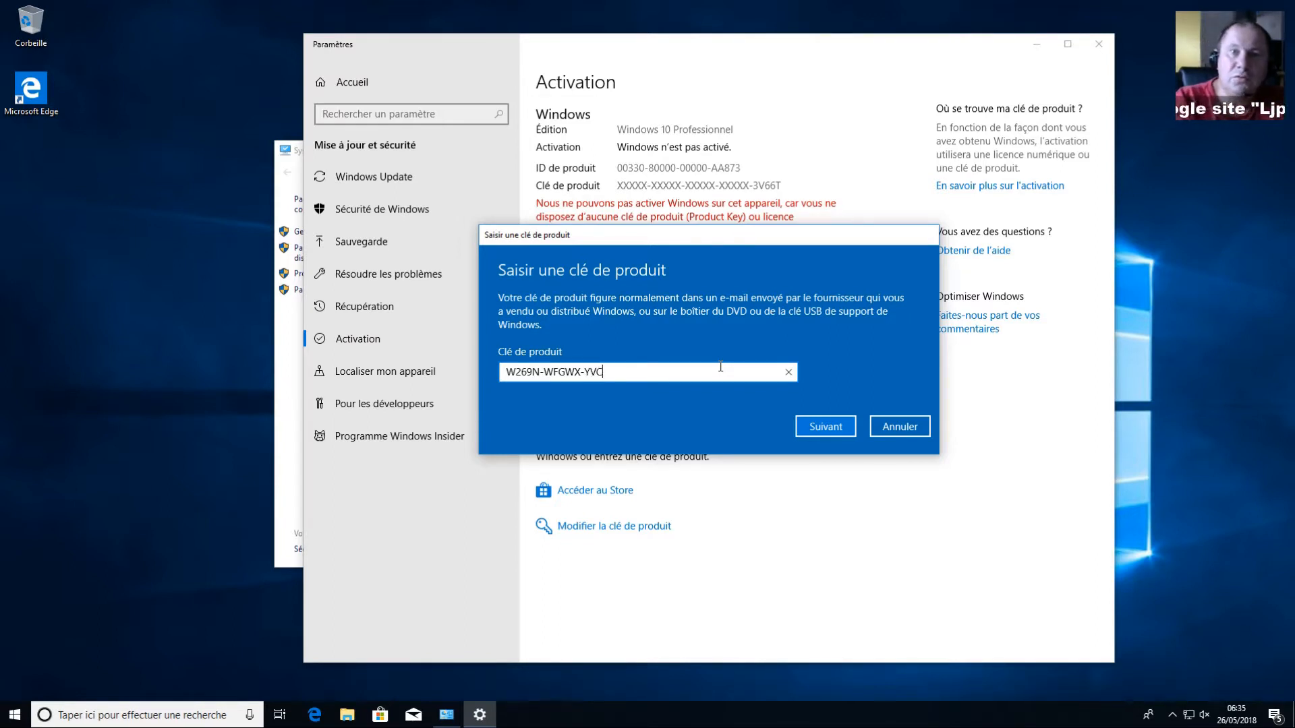
{"action": "type", "text": "9B-"}
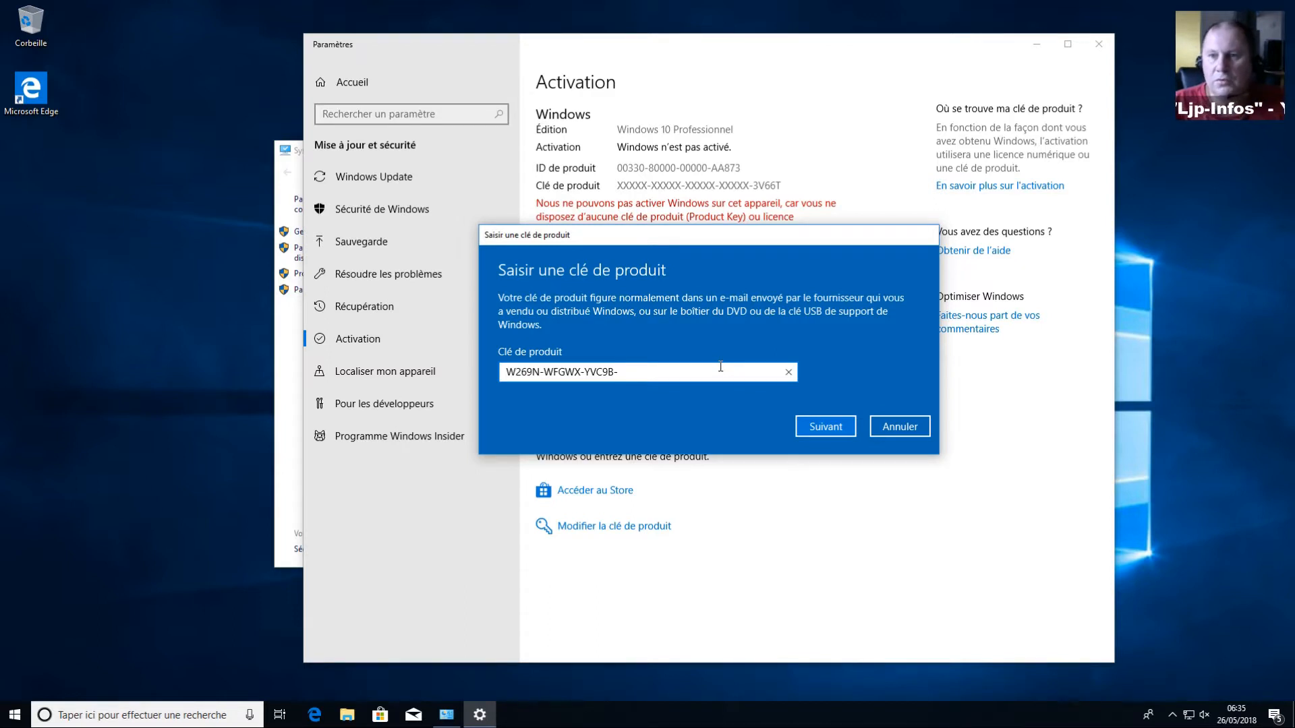
{"action": "type", "text": "4J"}
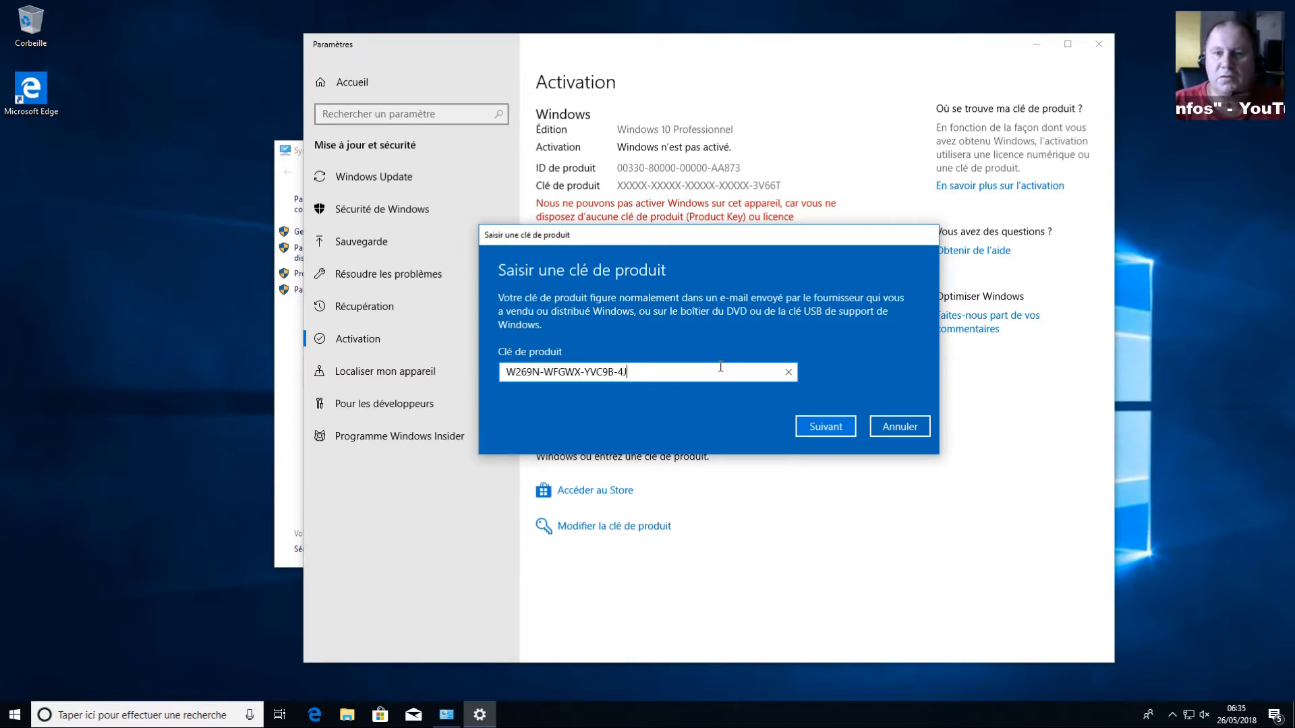
{"action": "type", "text": "6"}
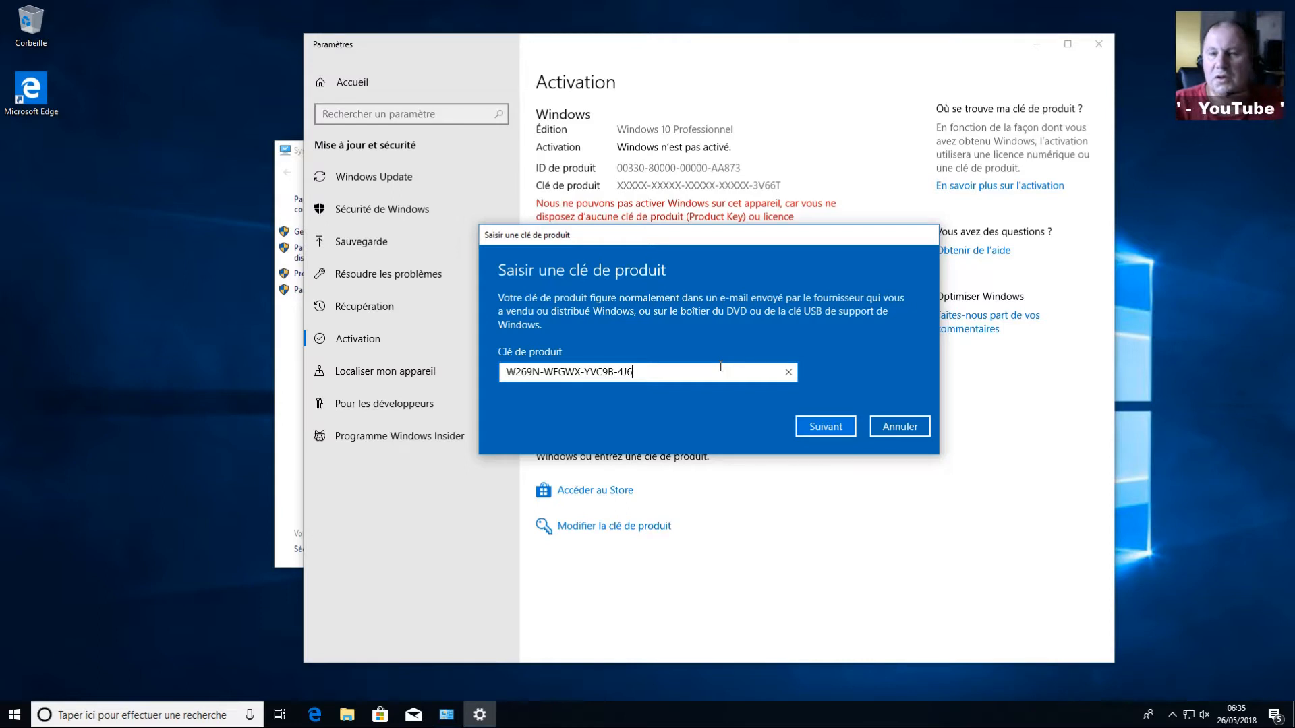
{"action": "type", "text": "C9-"}
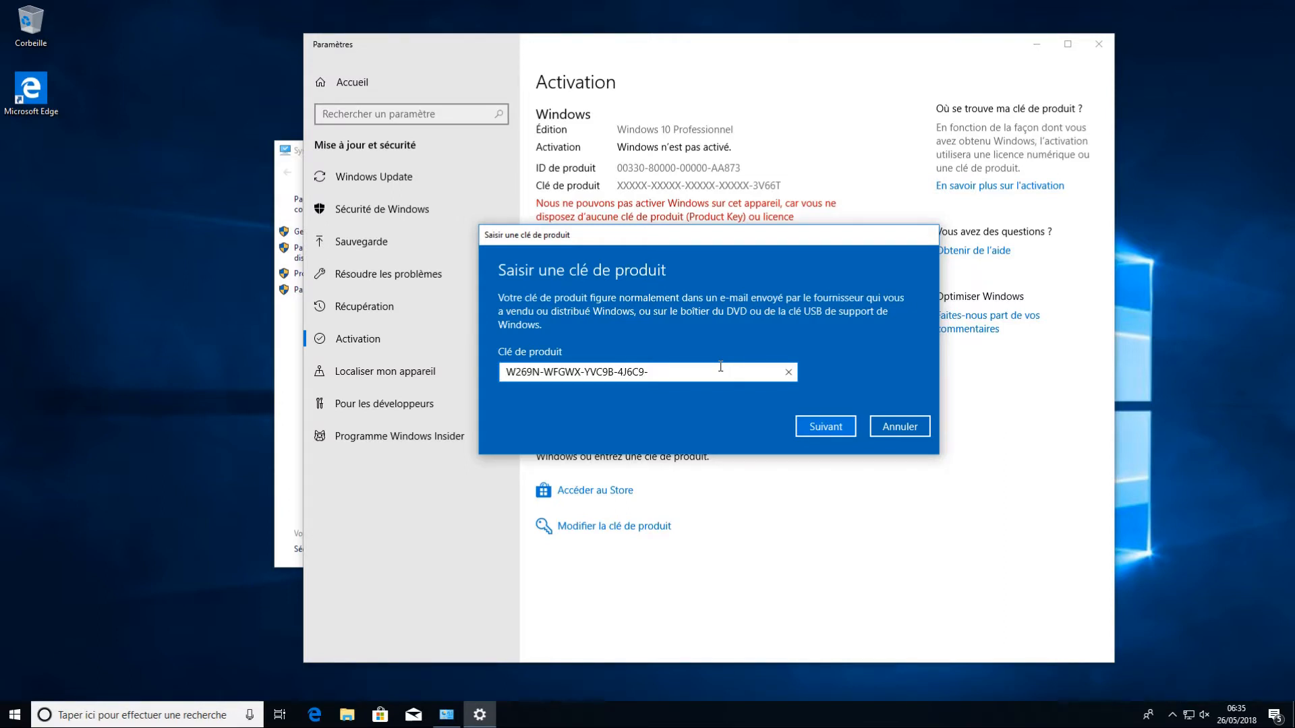
{"action": "type", "text": "7"}
{"action": "key", "text": "BackSpace"}
{"action": "type", "text": "T83GX"}
{"action": "left_click", "coordinate": [820, 430]}
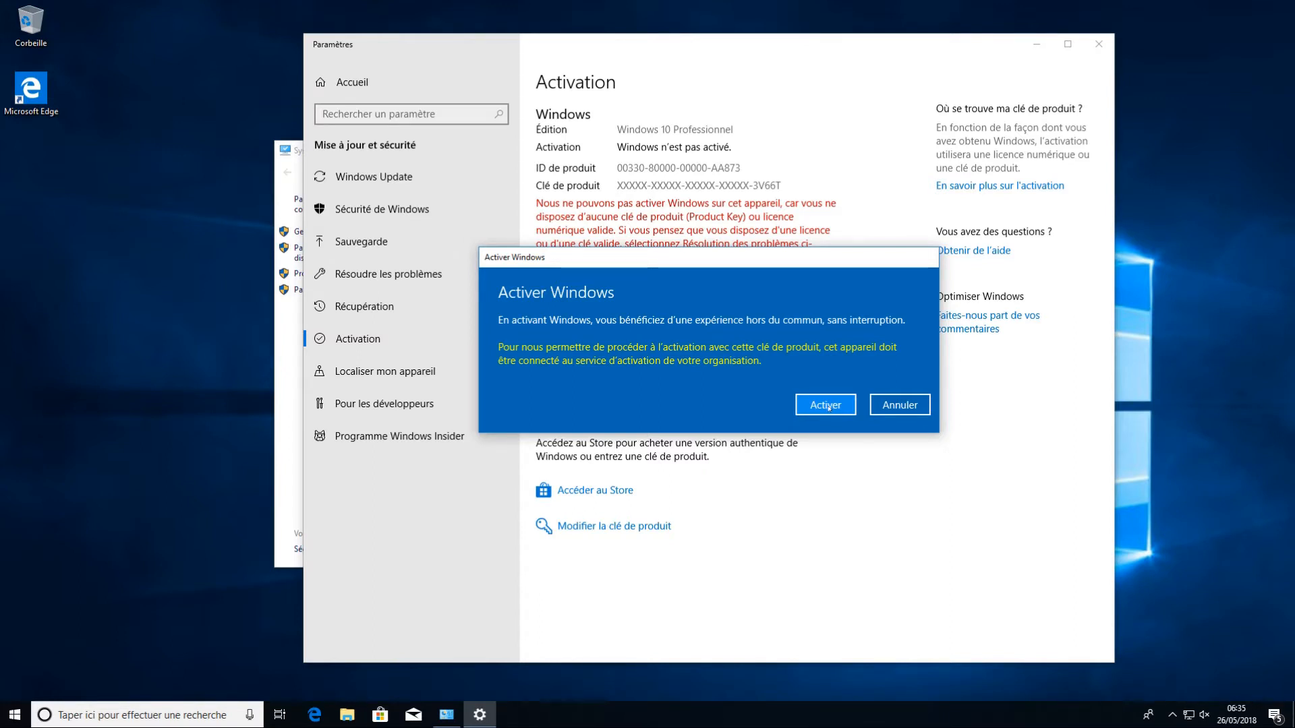
Step: Confirm activation so Windows 10 Professionnel shows as activated
{"action": "left_click", "coordinate": [827, 405]}
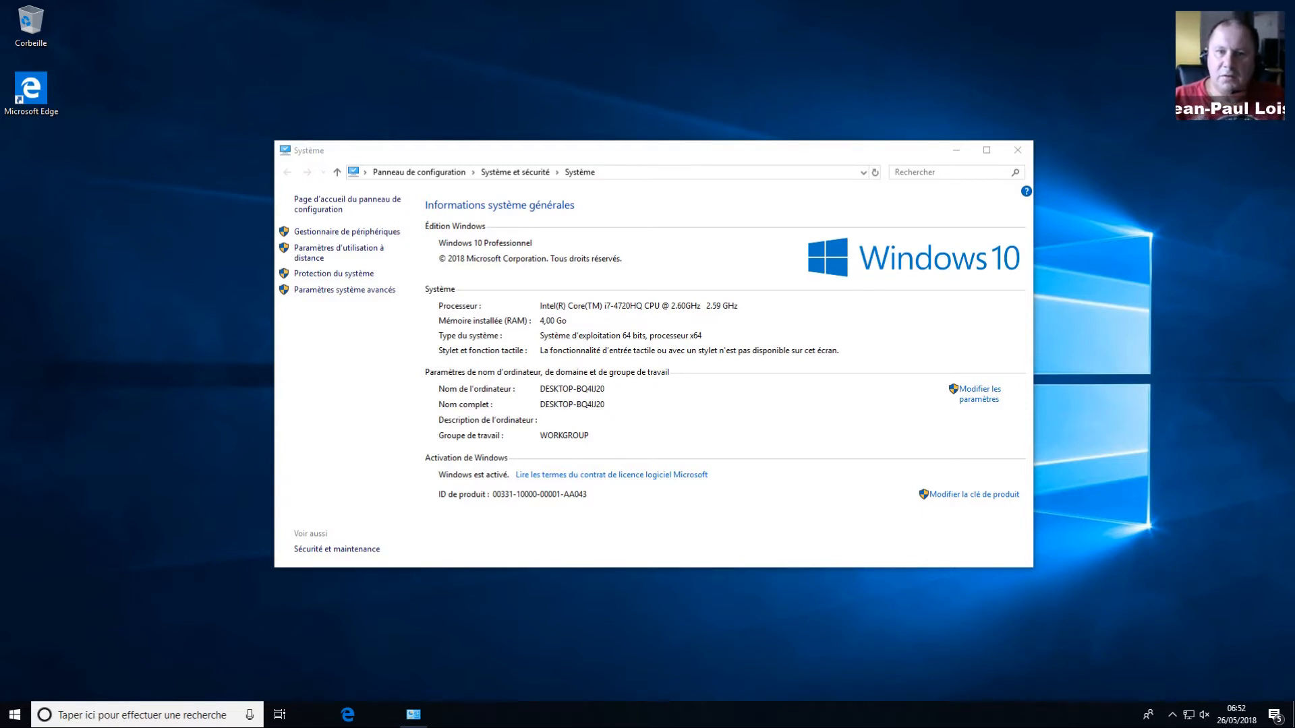
Step: Close Système, try the rock and beach wallpapers, then restore the Windows-logo background
{"action": "left_click", "coordinate": [1025, 155]}
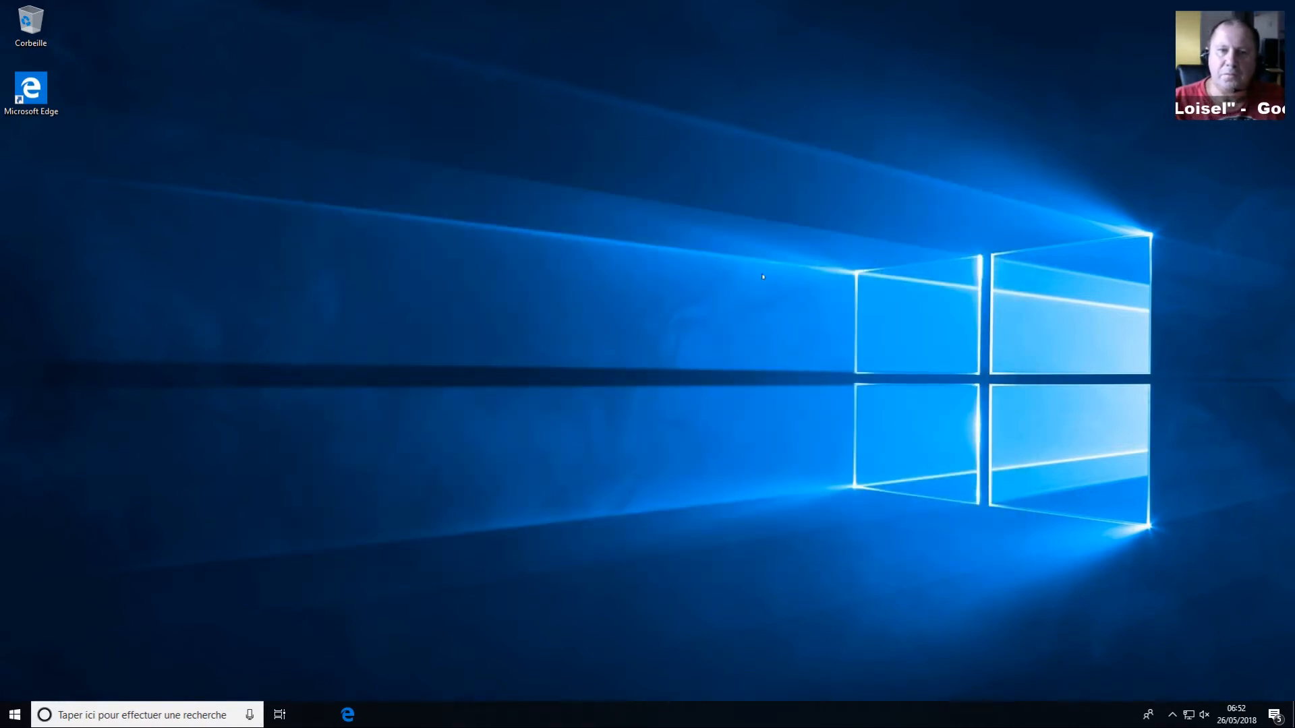
{"action": "right_click", "coordinate": [731, 286]}
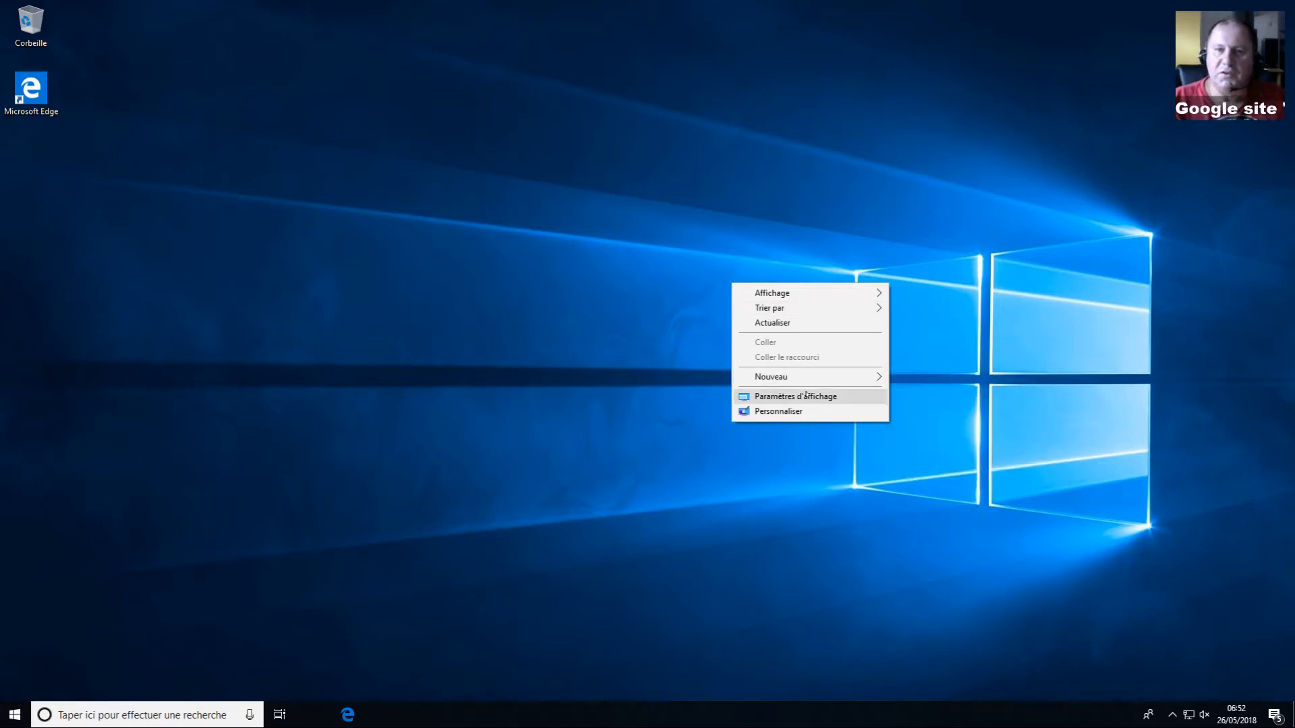
{"action": "left_click", "coordinate": [803, 411]}
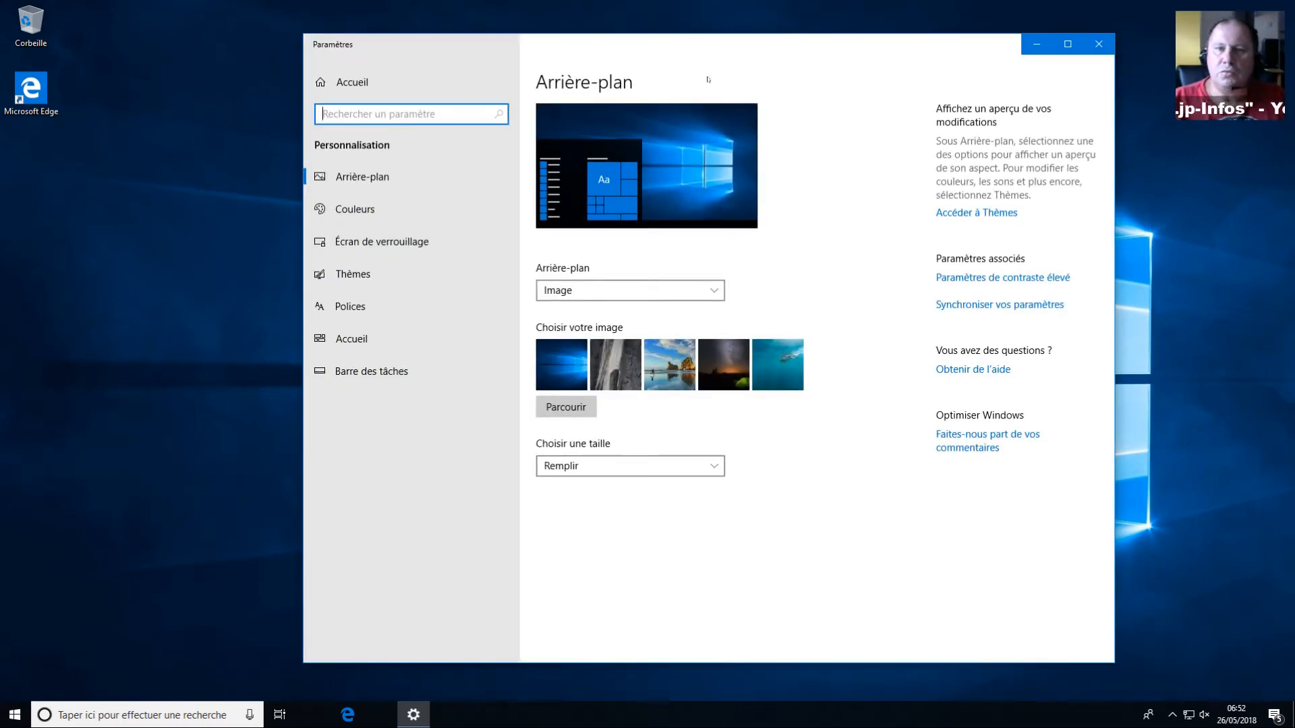
{"action": "left_click", "coordinate": [602, 381]}
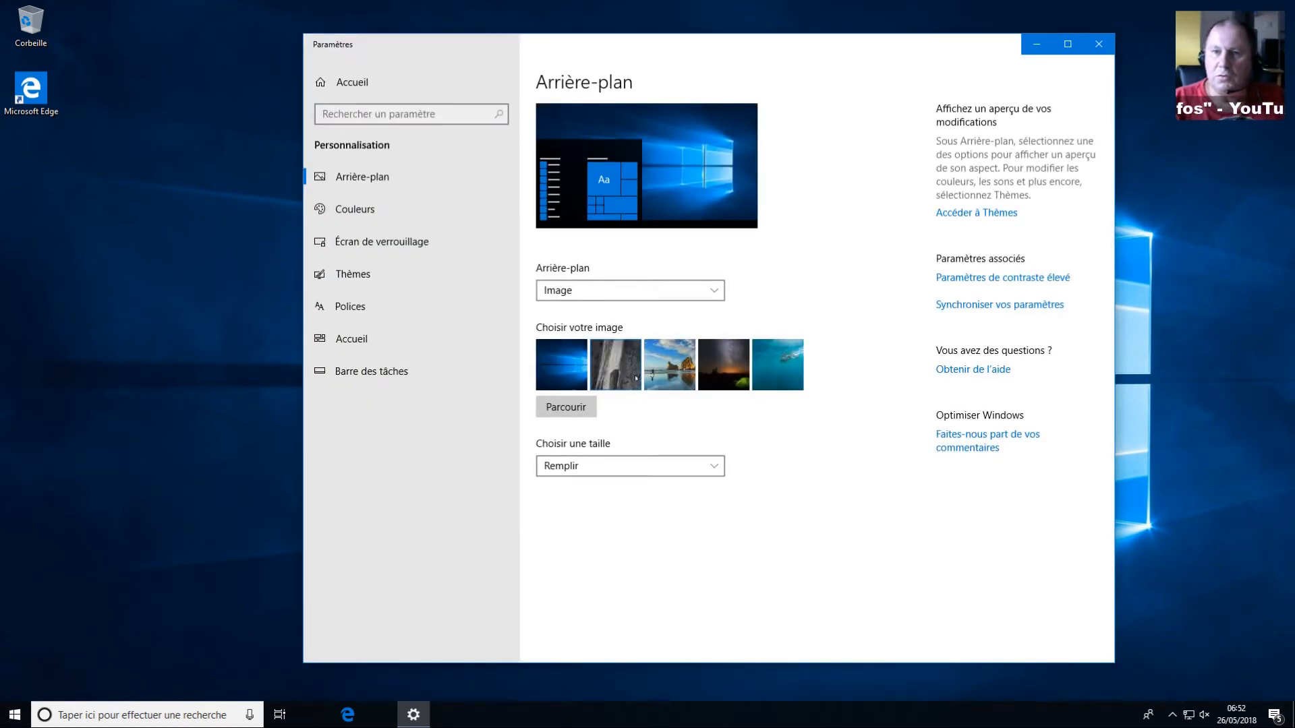
{"action": "left_click", "coordinate": [664, 373]}
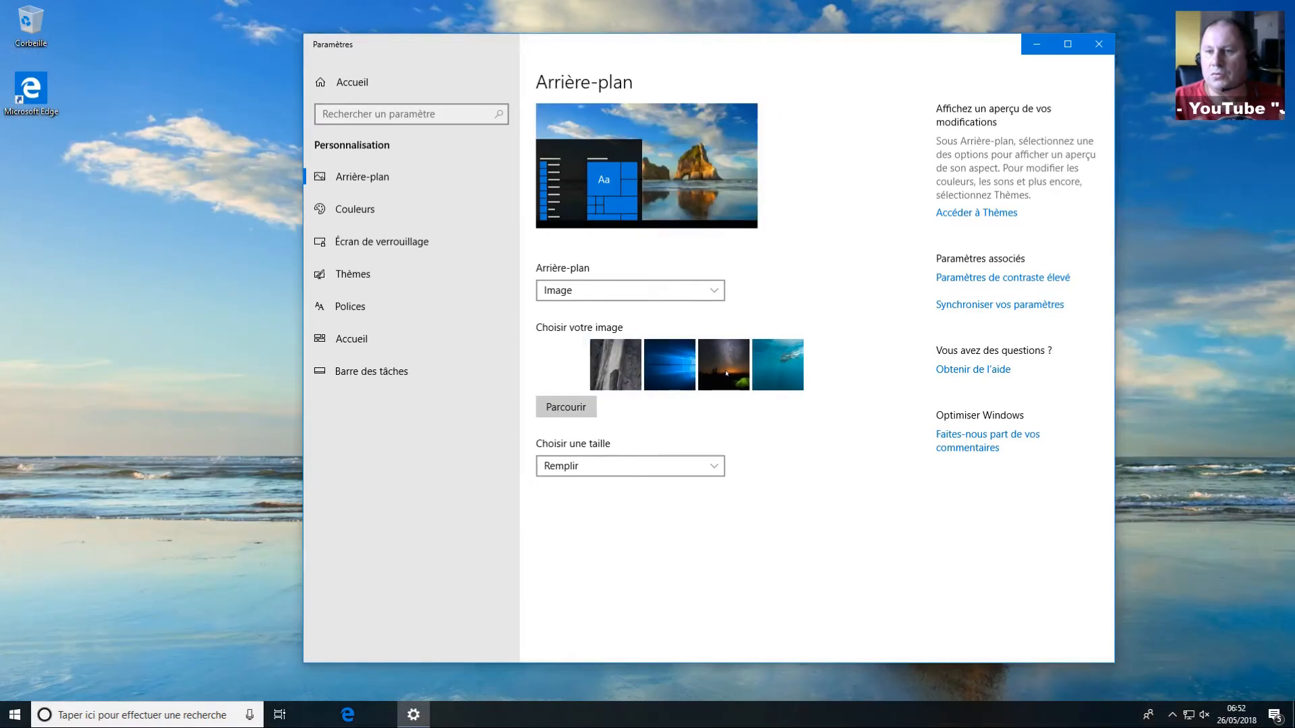
{"action": "left_click", "coordinate": [662, 374]}
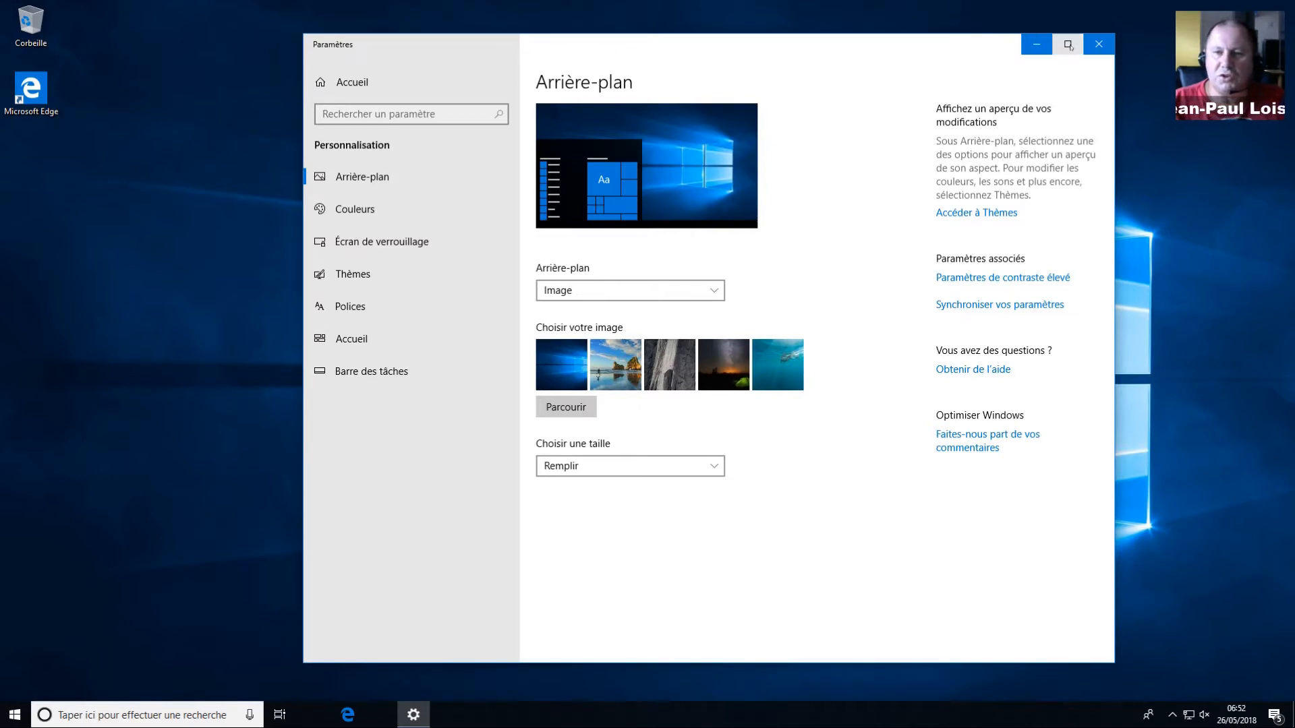
{"action": "left_click", "coordinate": [1098, 44]}
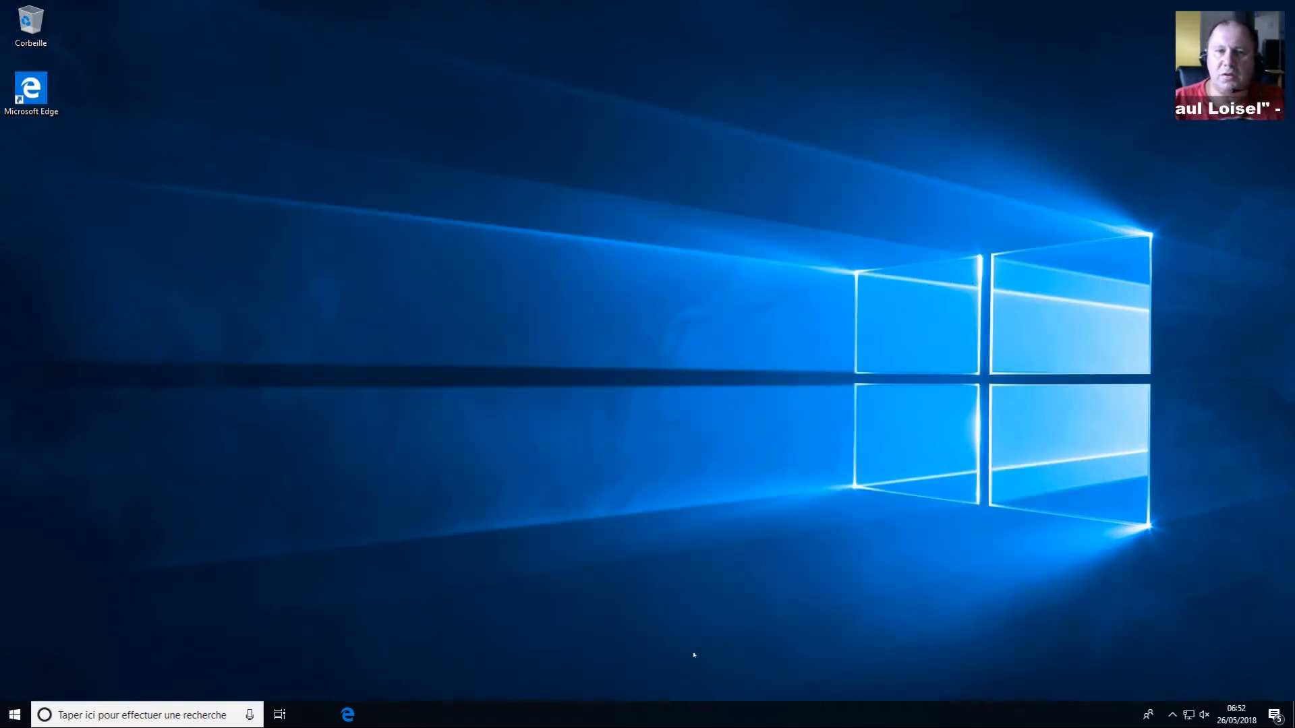
Step: Turn on taskbar auto-hide, small taskbar buttons and Aero Peek in the taskbar settings
{"action": "right_click", "coordinate": [670, 723]}
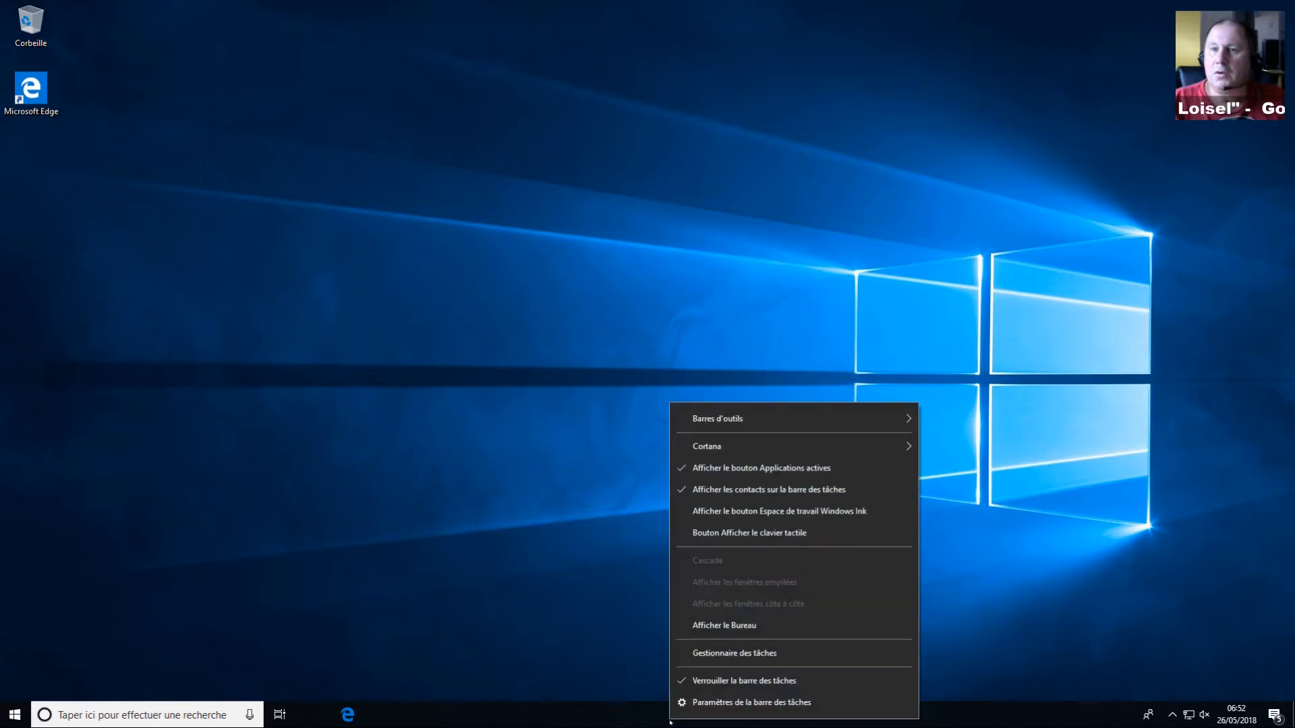
{"action": "left_click", "coordinate": [703, 702]}
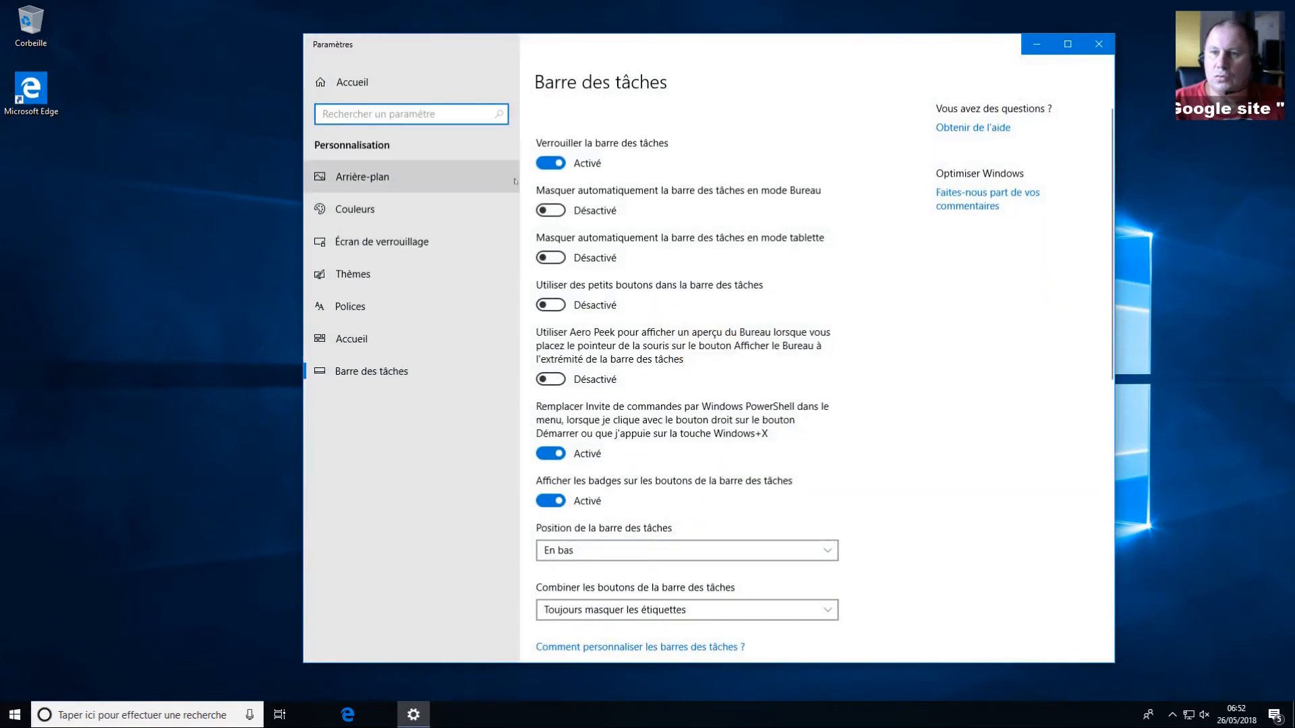
{"action": "left_click", "coordinate": [561, 211]}
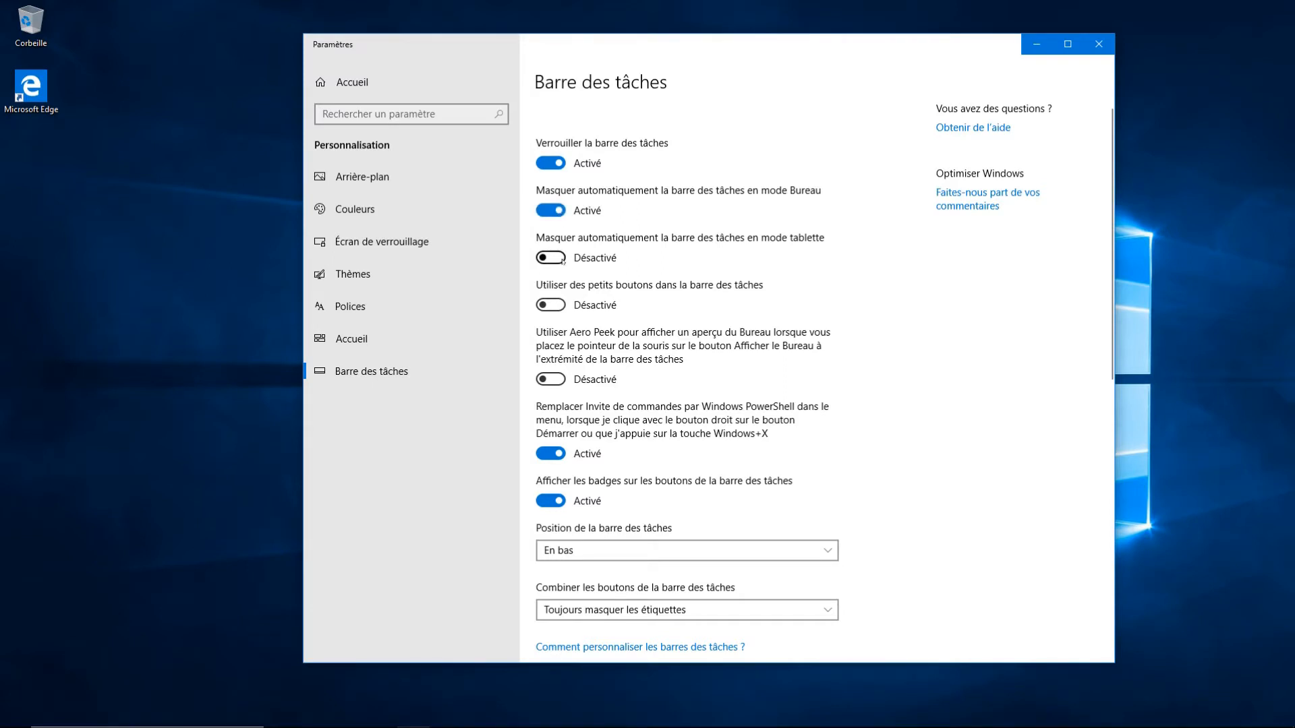
{"action": "left_click", "coordinate": [559, 307]}
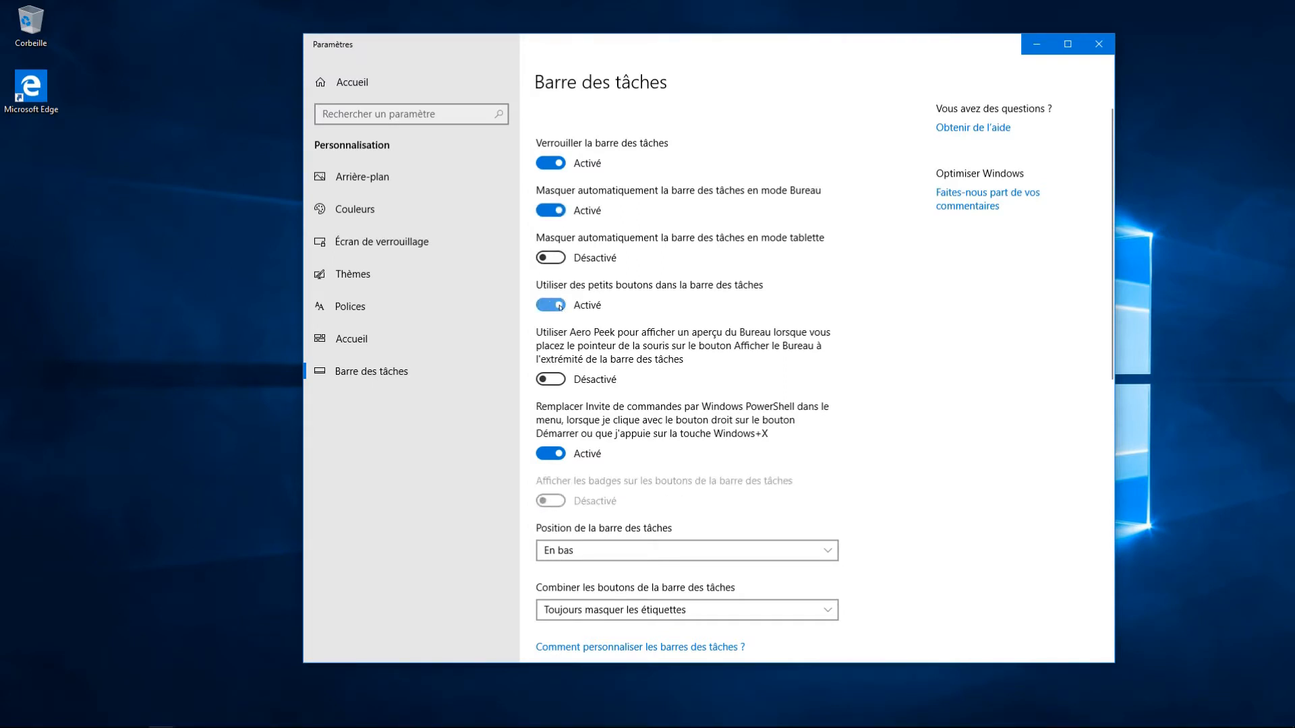
{"action": "left_click", "coordinate": [562, 380]}
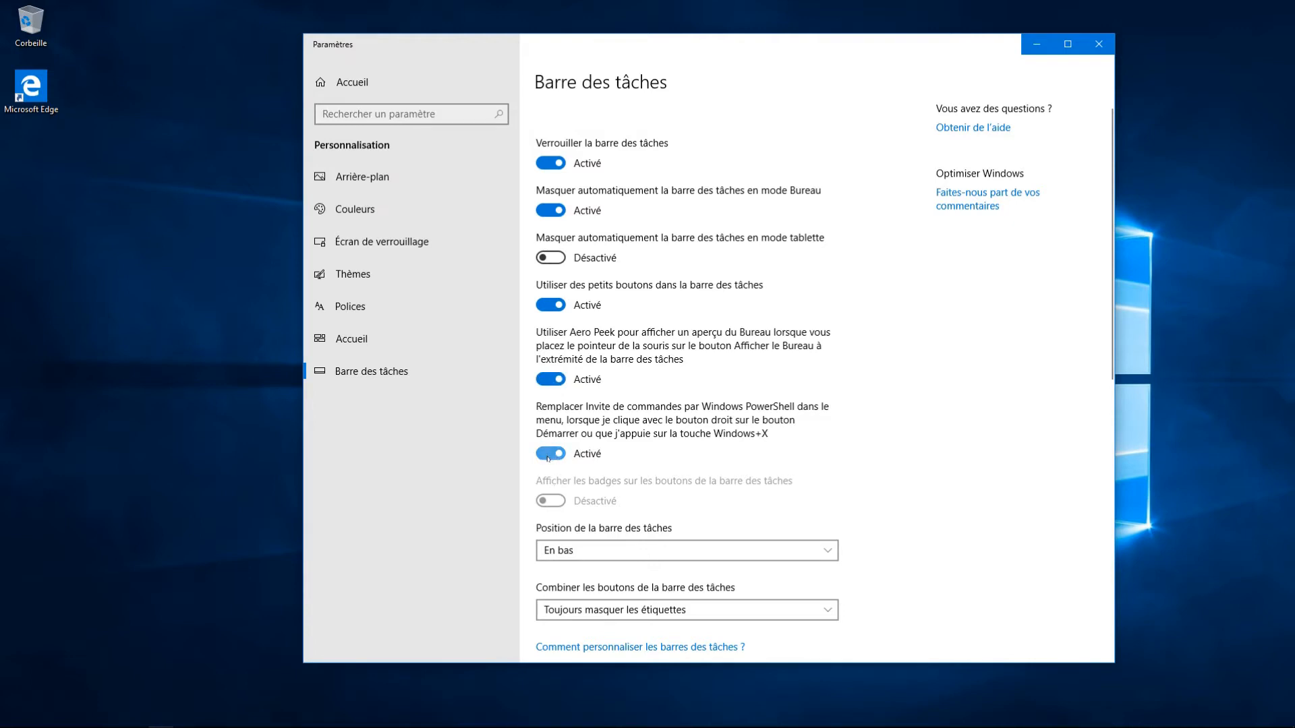
{"action": "left_click", "coordinate": [603, 551]}
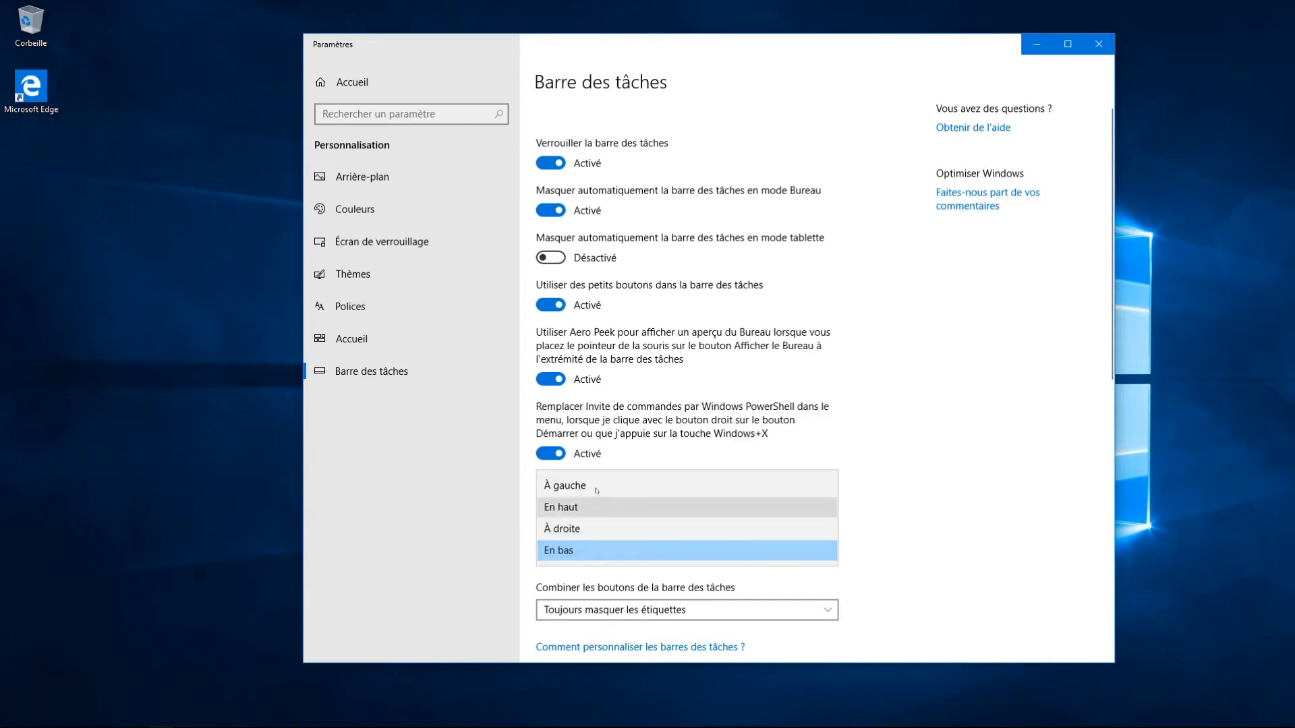
{"action": "left_click", "coordinate": [261, 499]}
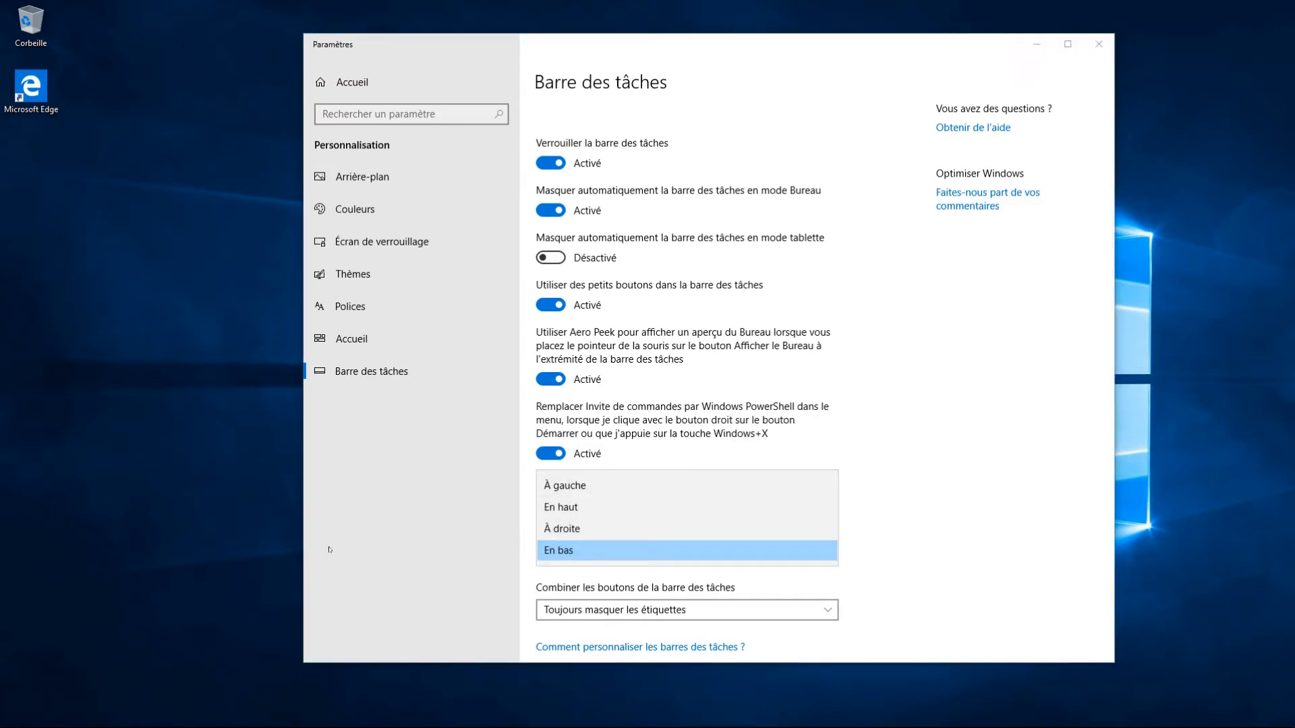
{"action": "left_click", "coordinate": [1098, 44]}
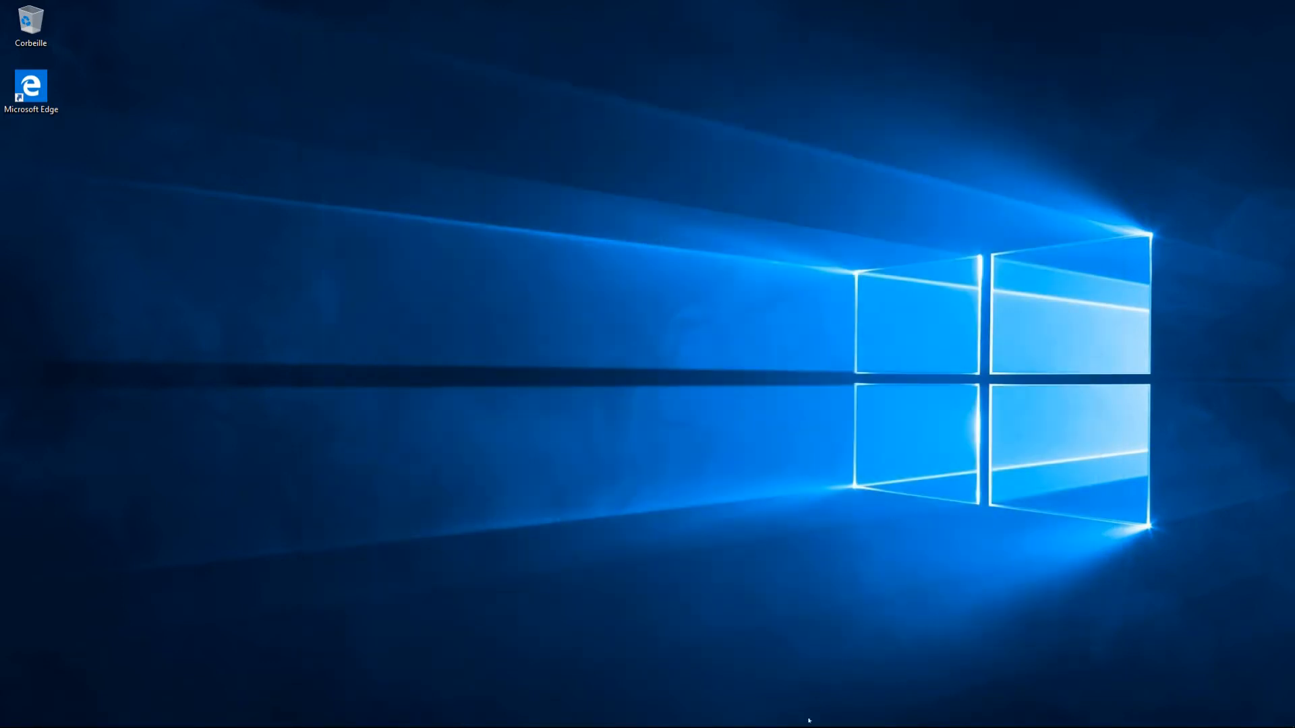
Step: Unpin Edge from the taskbar
{"action": "mouse_move", "coordinate": [808, 723]}
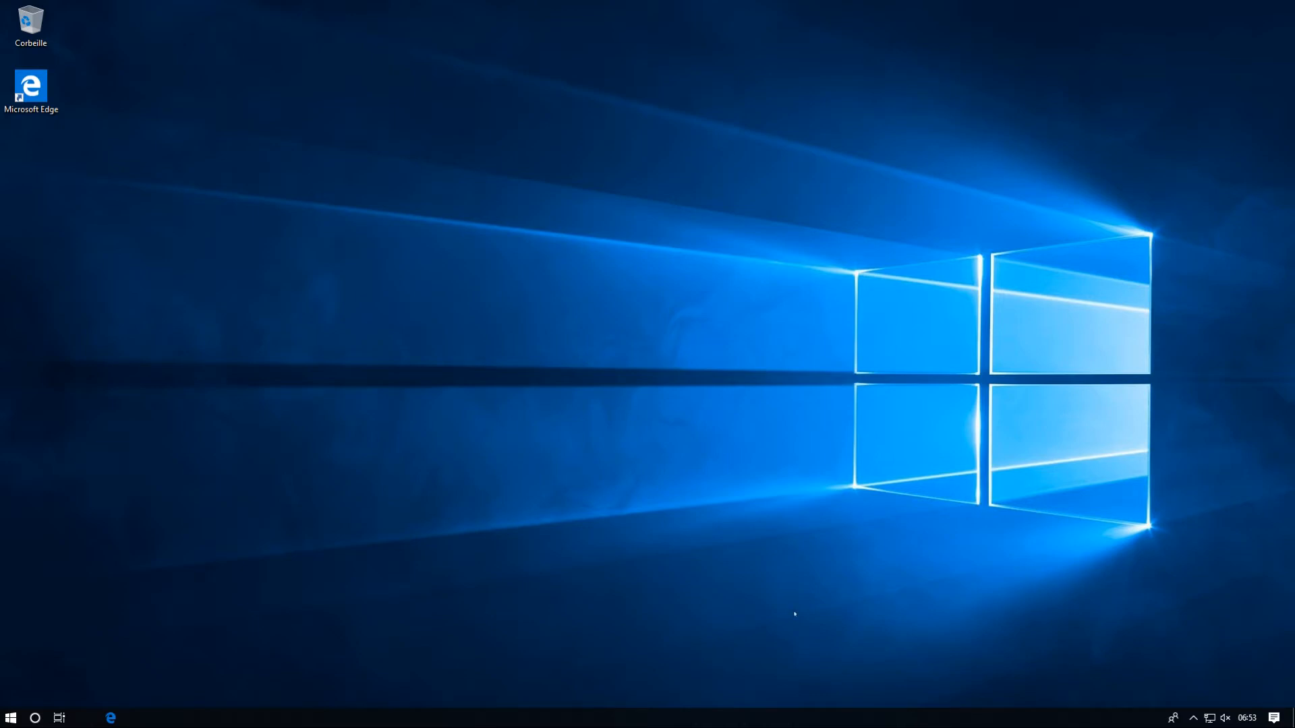
{"action": "right_click", "coordinate": [110, 718]}
{"action": "left_click", "coordinate": [102, 691]}
{"action": "mouse_move", "coordinate": [189, 726]}
Step: Unpin the Xbox, Minecraft, Mickey game and Courrier tiles from the Start menu
{"action": "left_click", "coordinate": [11, 719]}
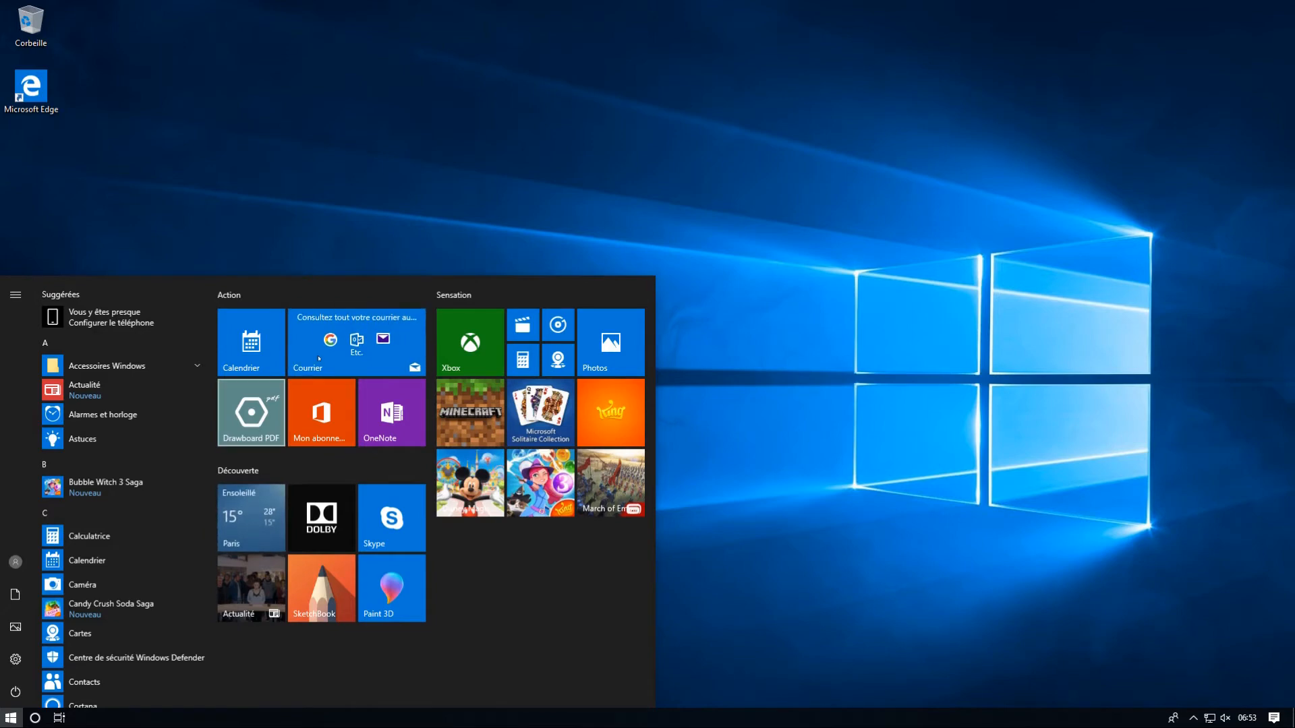
{"action": "left_click_drag", "start_coordinate": [319, 358], "coordinate": [505, 604]}
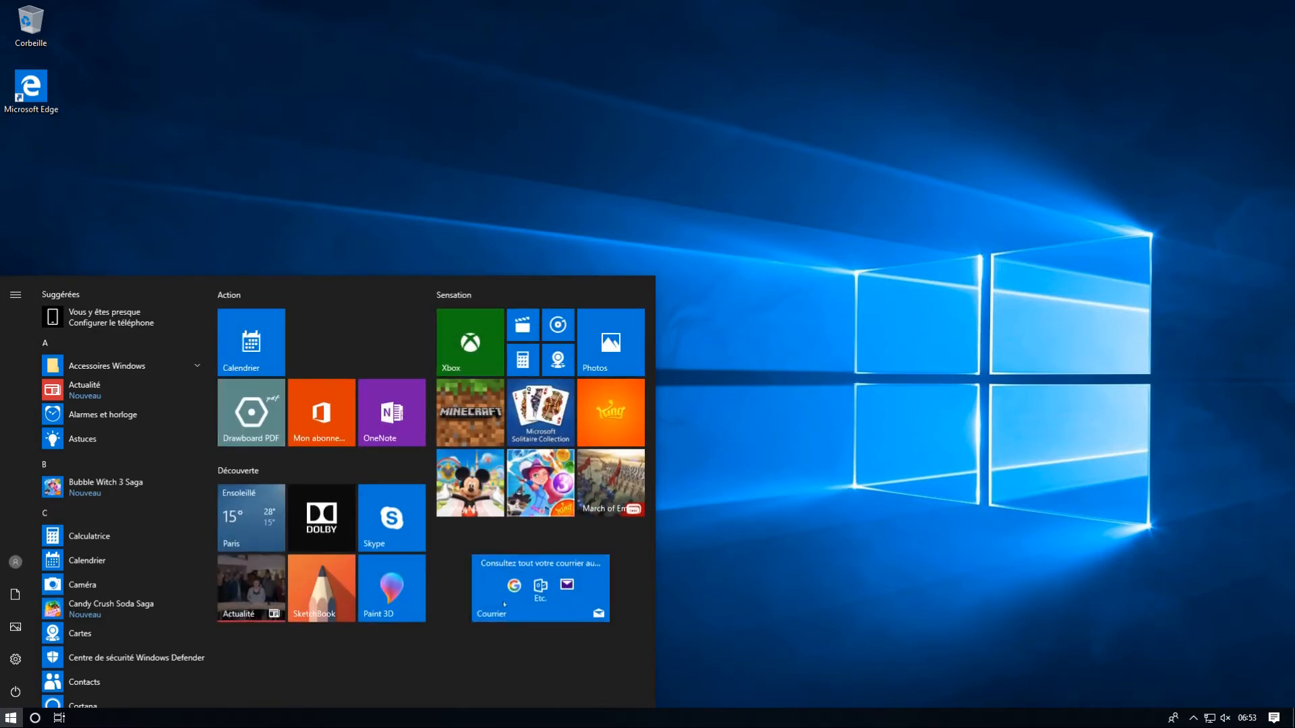
{"action": "right_click", "coordinate": [468, 354]}
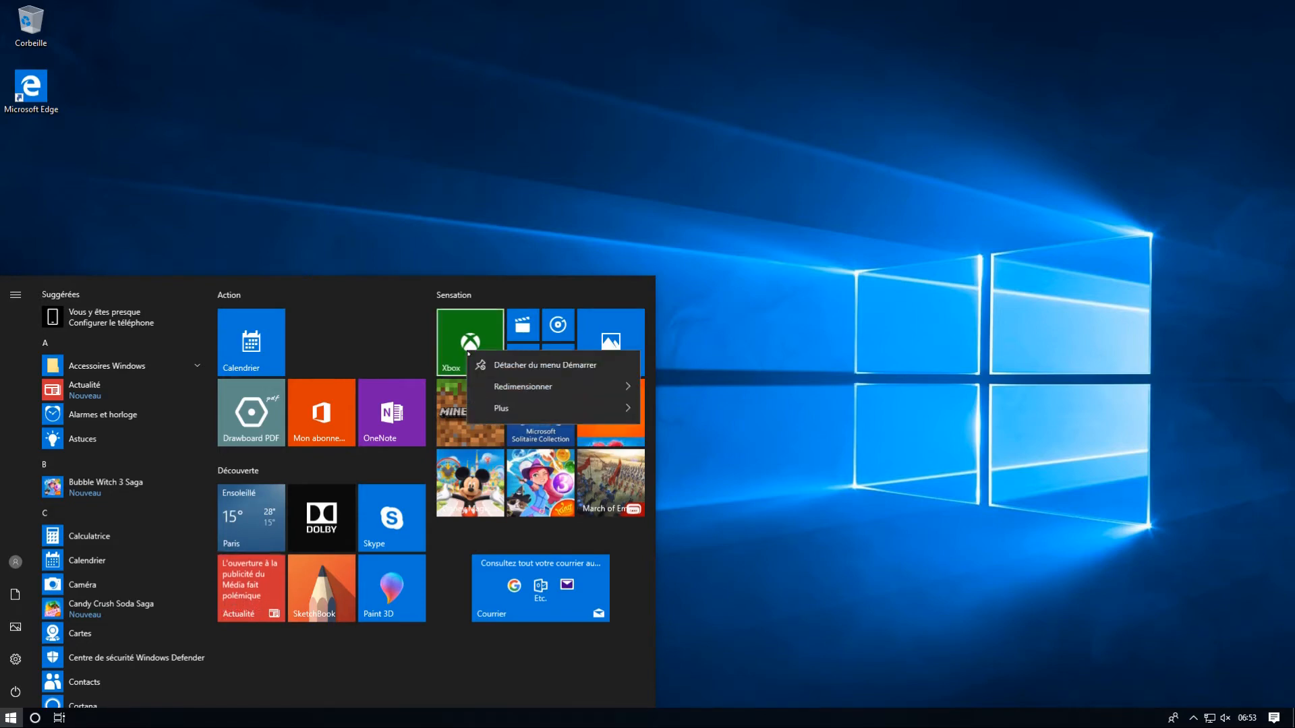
{"action": "left_click", "coordinate": [477, 365]}
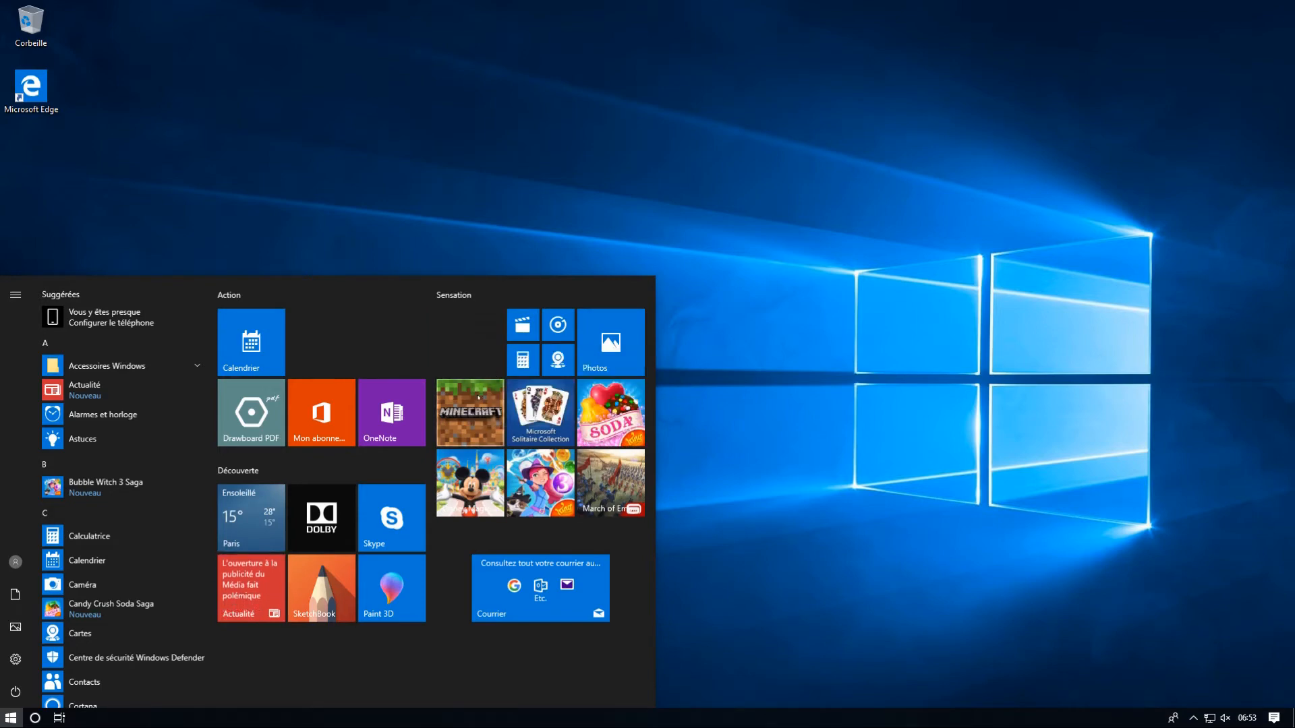
{"action": "right_click", "coordinate": [480, 394]}
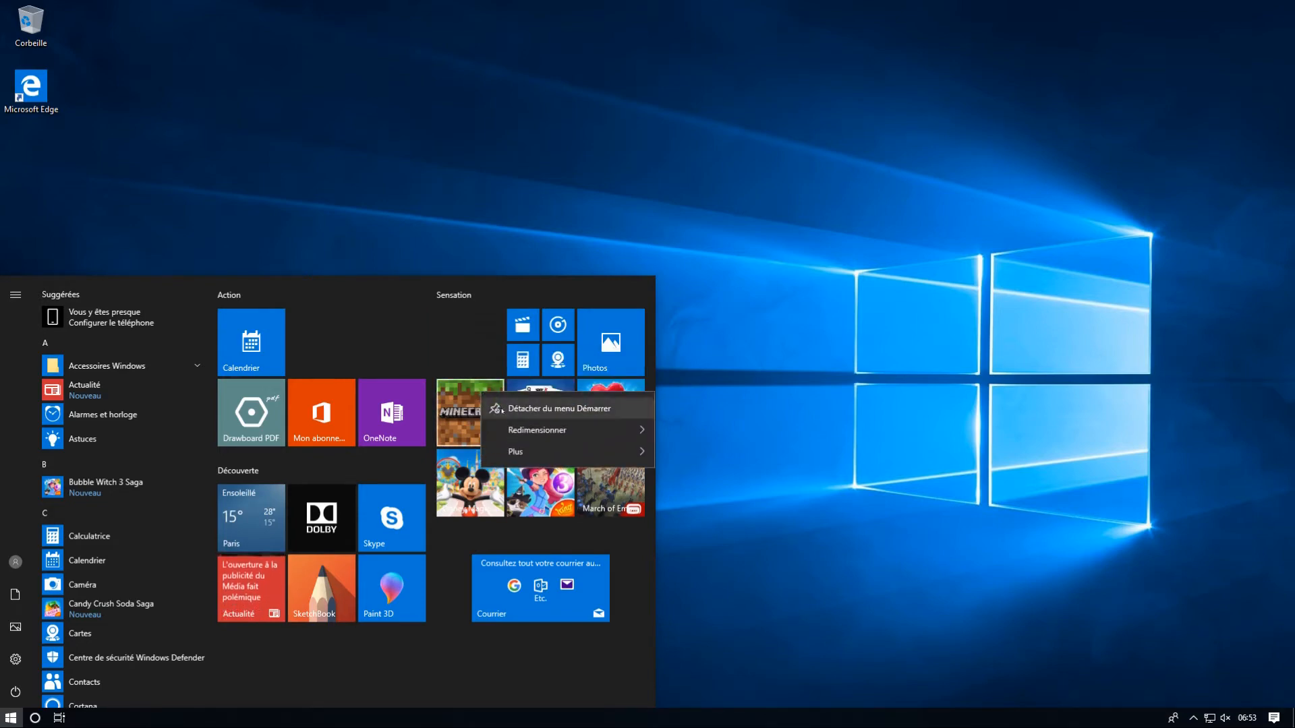
{"action": "left_click", "coordinate": [499, 409]}
{"action": "right_click", "coordinate": [475, 485]}
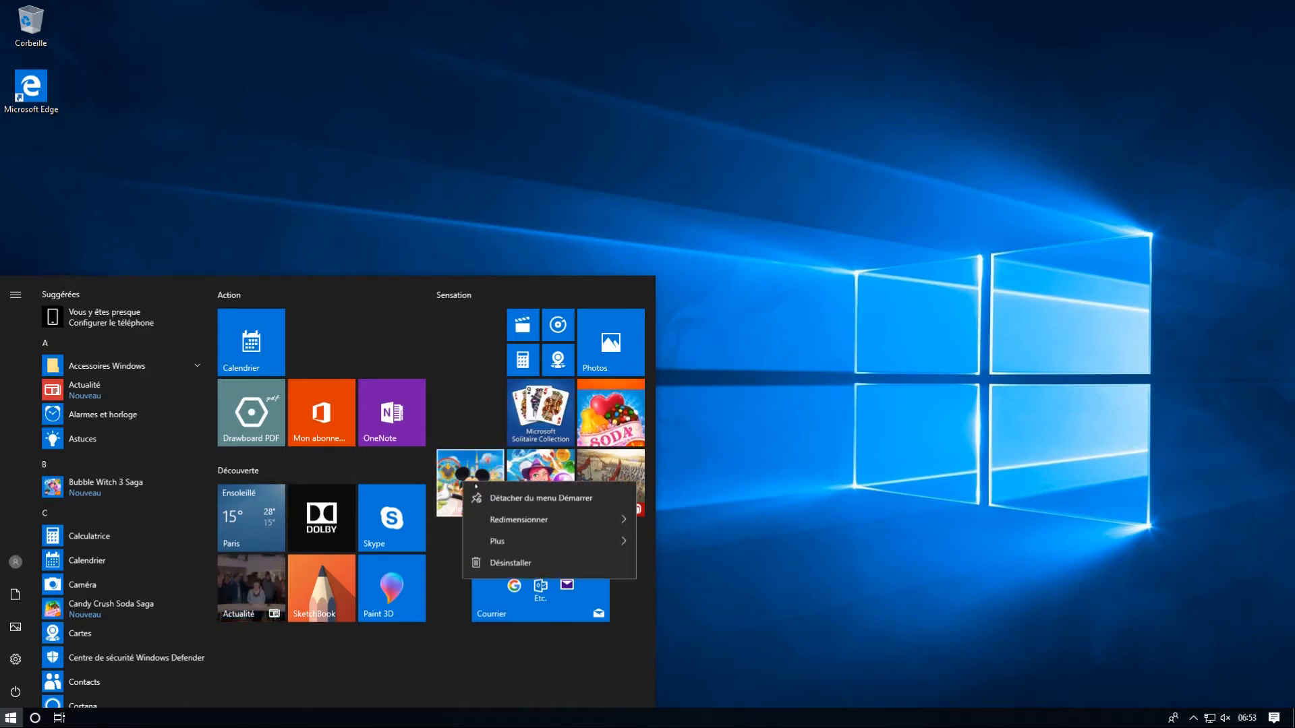
{"action": "left_click", "coordinate": [492, 498]}
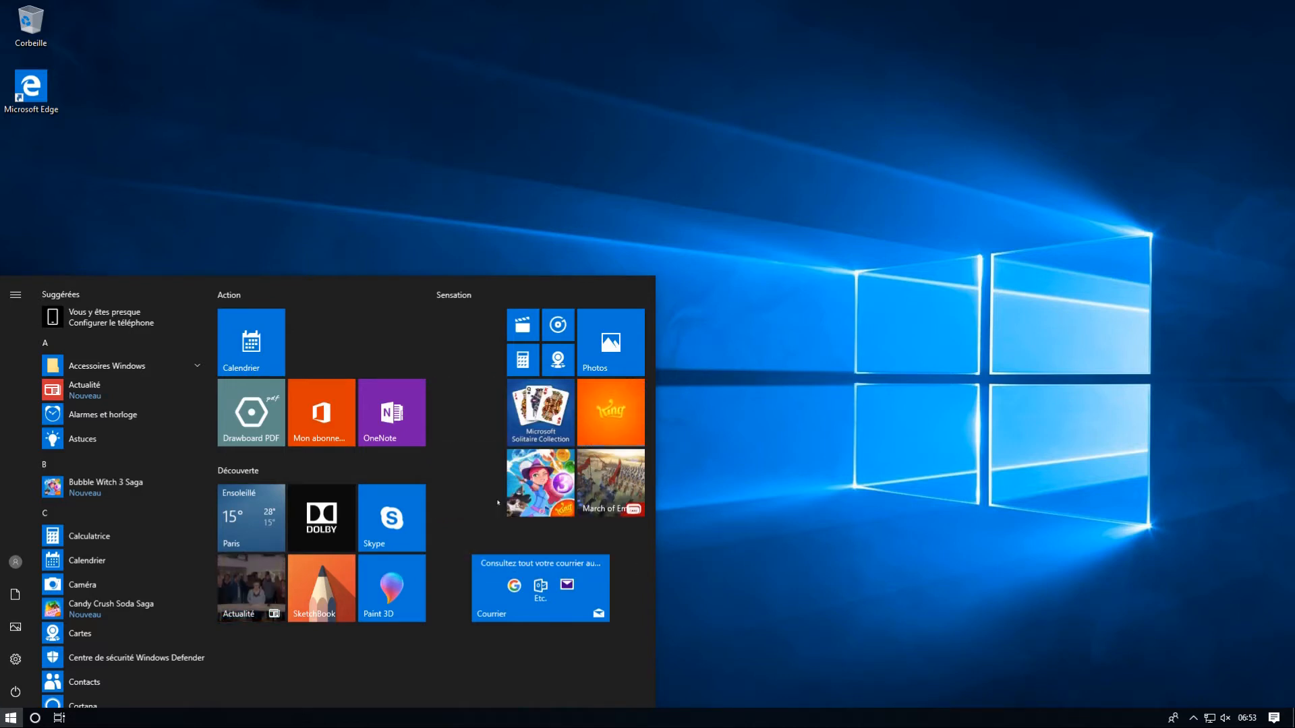
{"action": "right_click", "coordinate": [559, 580]}
{"action": "left_click", "coordinate": [597, 590]}
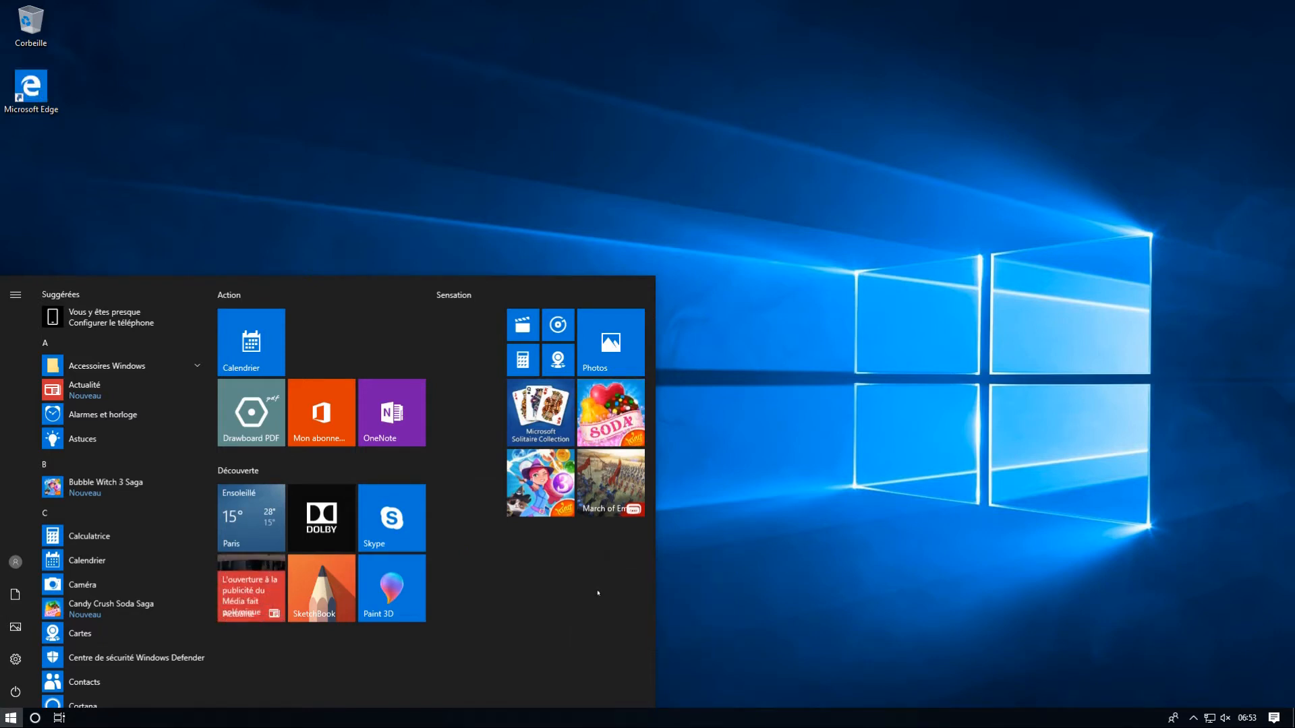
{"action": "left_click", "coordinate": [727, 574]}
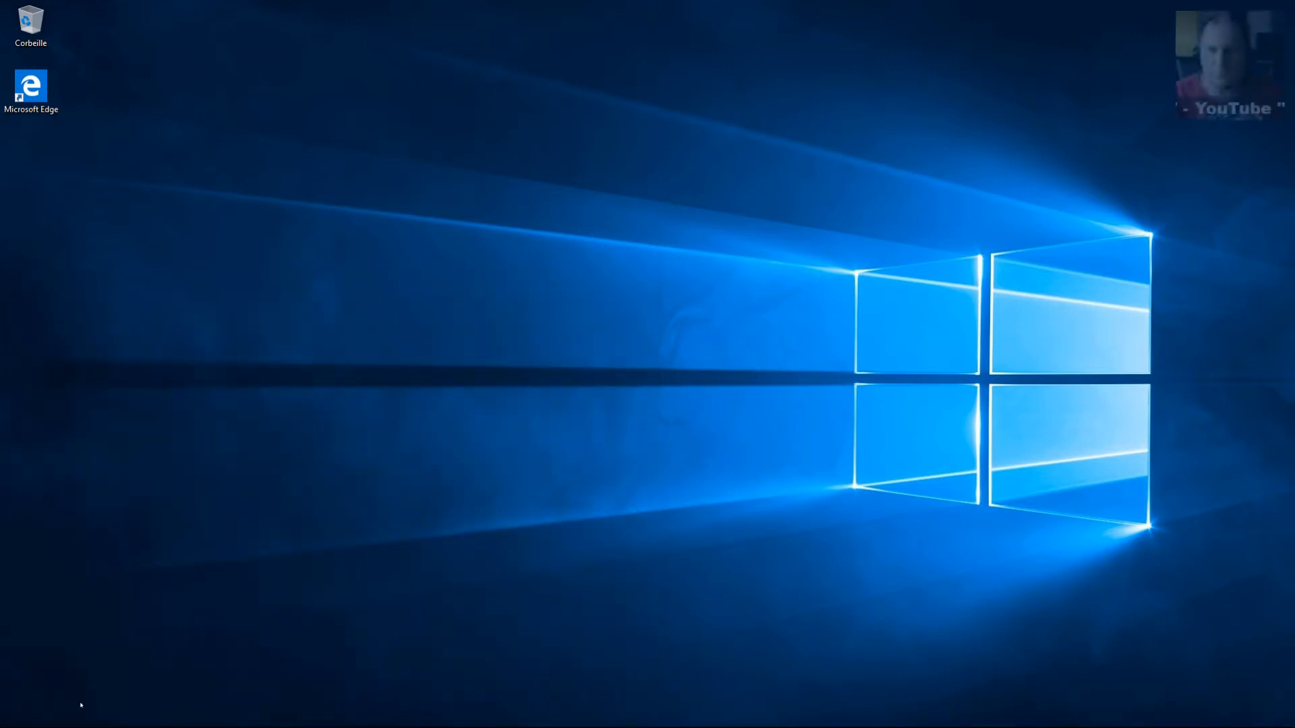
{"action": "mouse_move", "coordinate": [5, 723]}
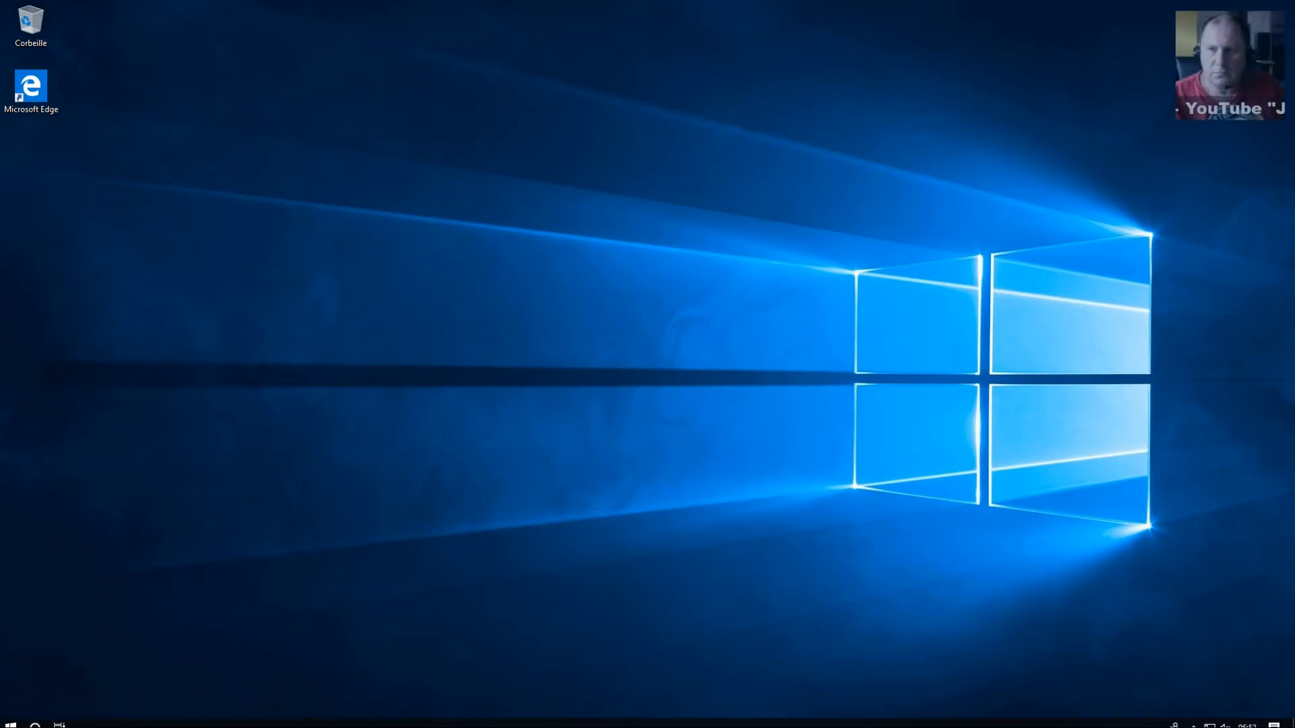
{"action": "right_click", "coordinate": [10, 723]}
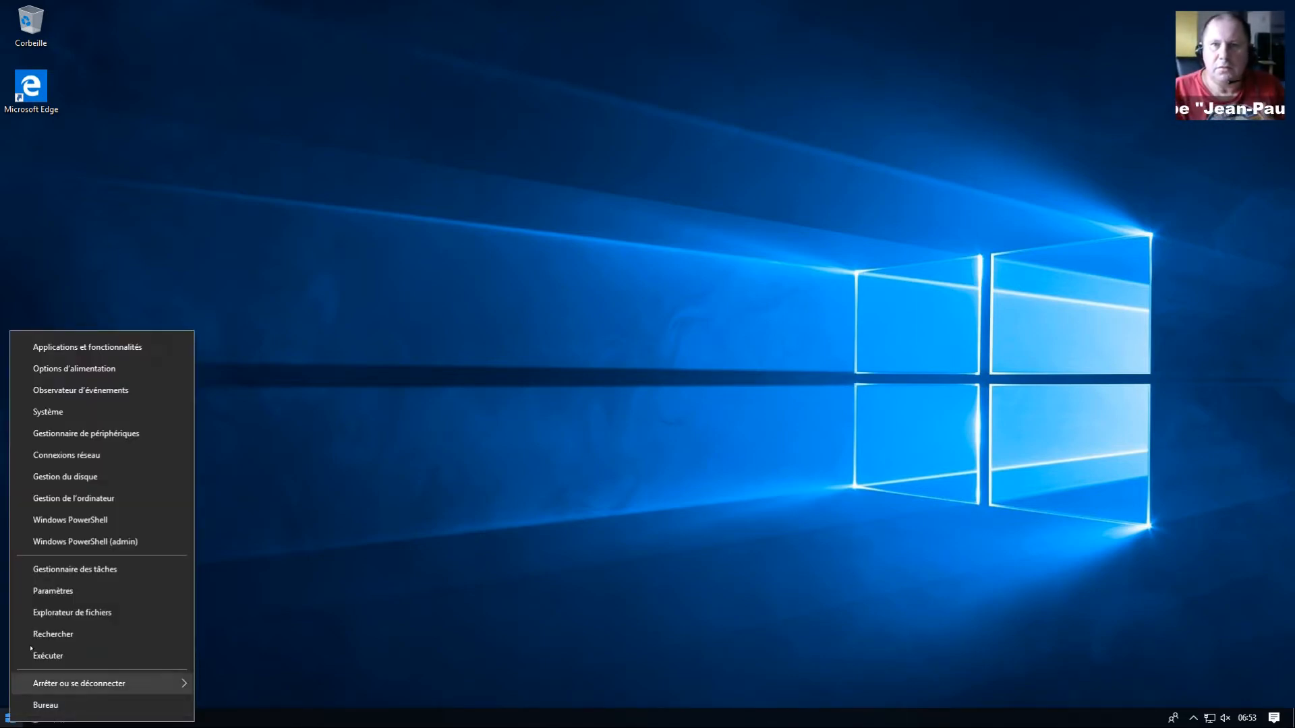
{"action": "left_click", "coordinate": [57, 618]}
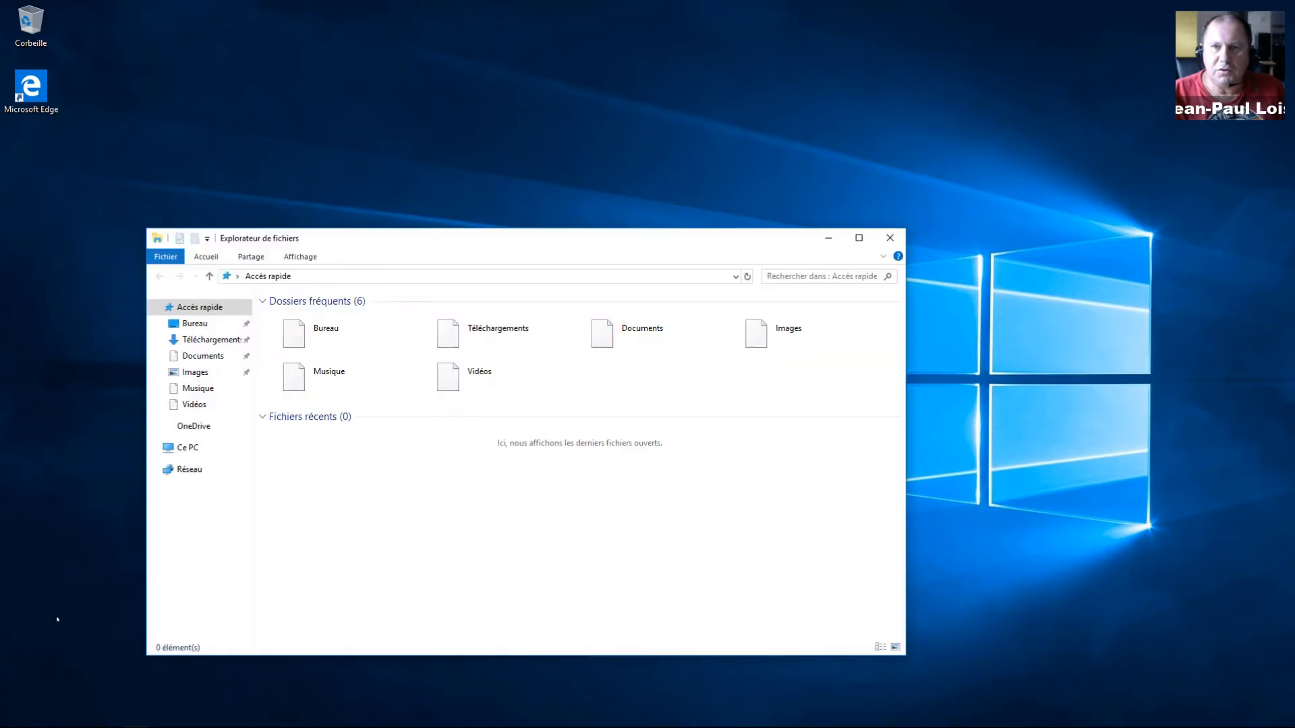
{"action": "left_click", "coordinate": [187, 451]}
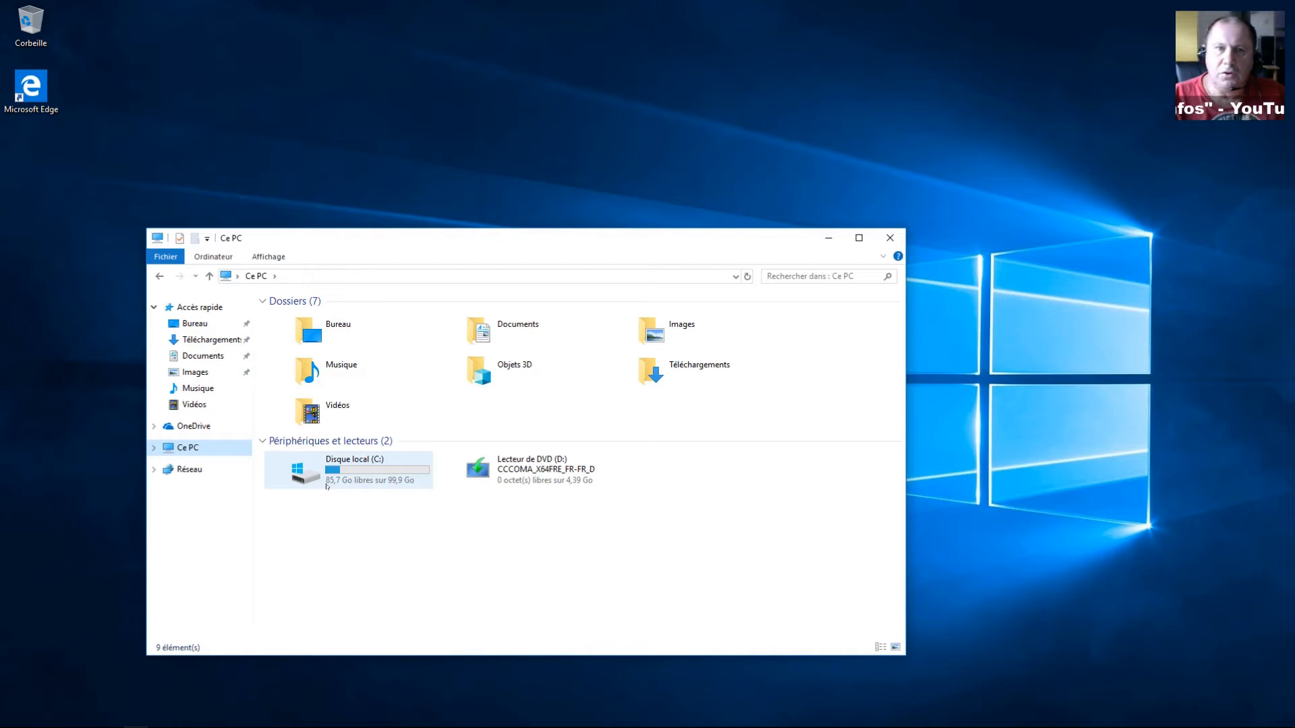
{"action": "mouse_move", "coordinate": [329, 486]}
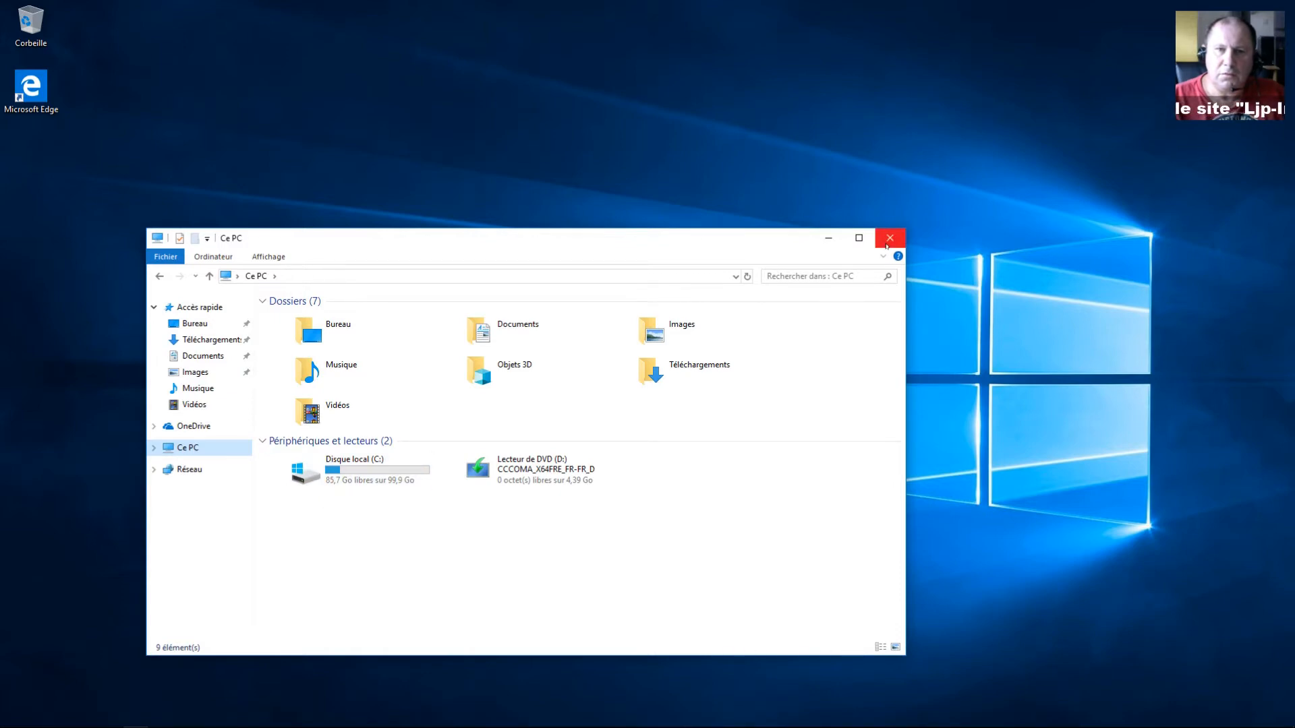
{"action": "left_click", "coordinate": [886, 245]}
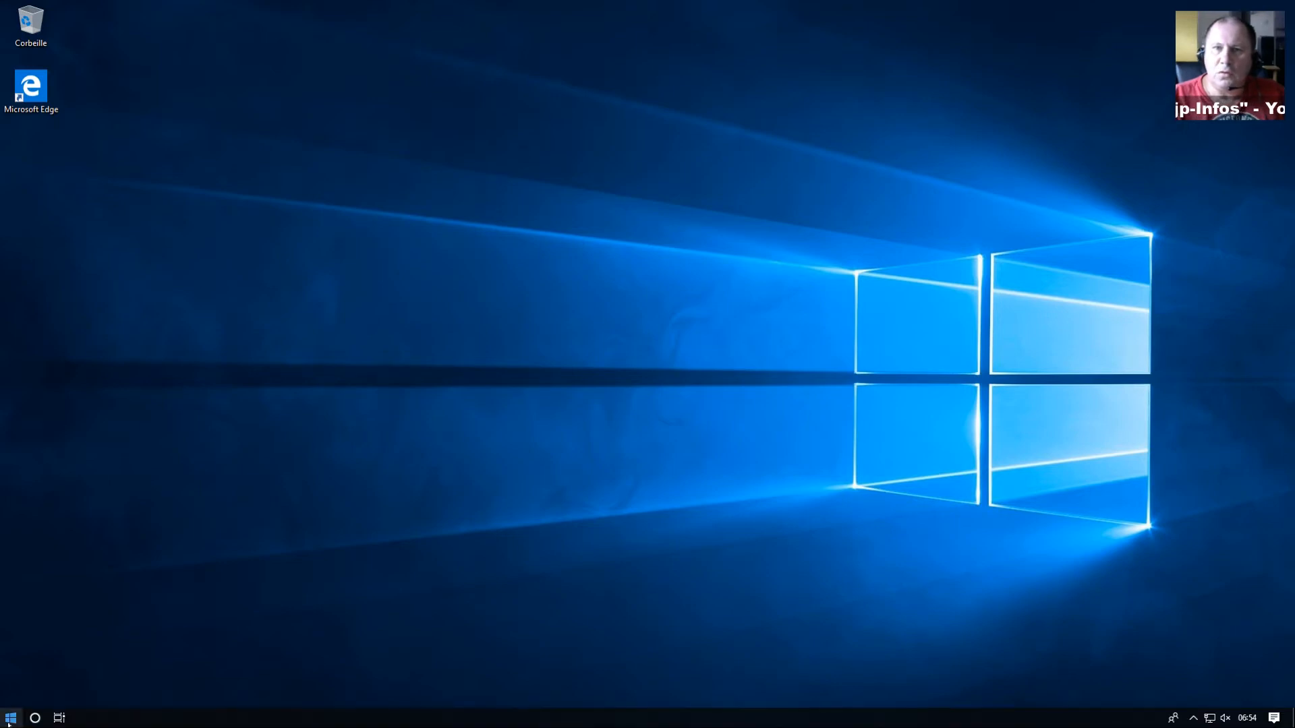
Step: Launch Gestion du disque, enlarge its window and select the 923,40 Go unallocated block
{"action": "right_click", "coordinate": [9, 719]}
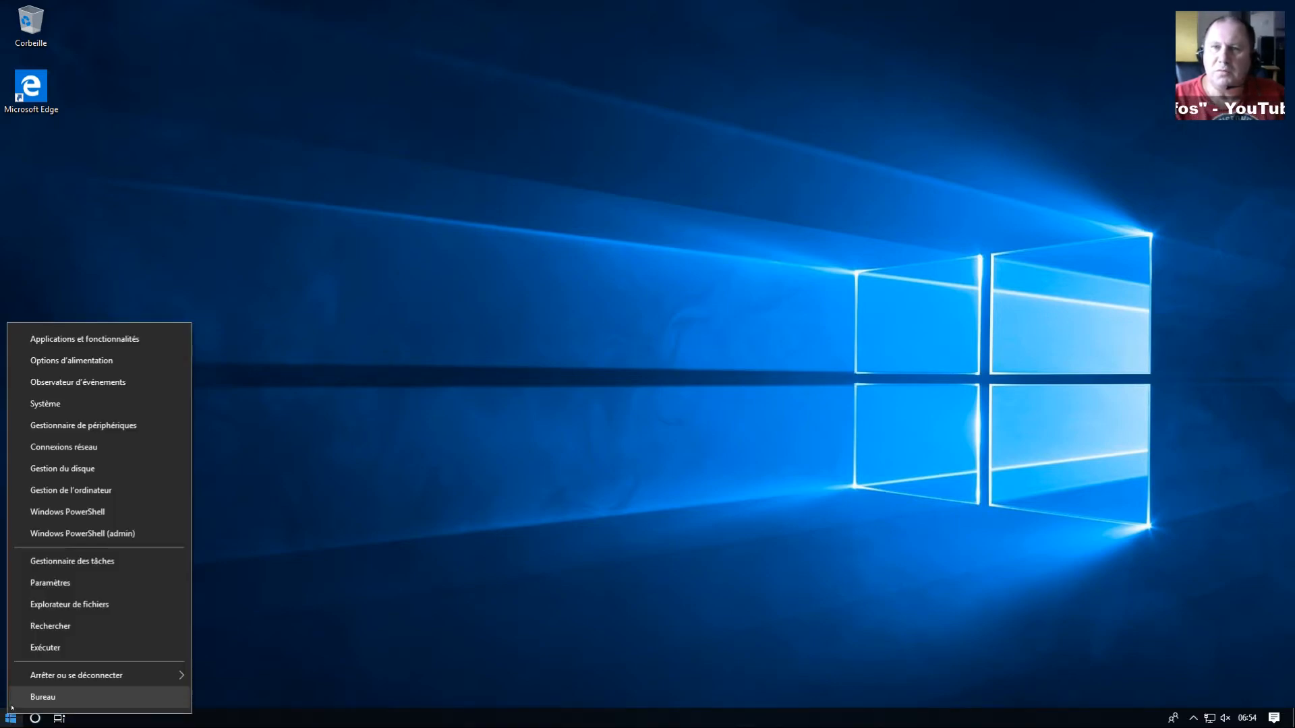
{"action": "left_click", "coordinate": [51, 469]}
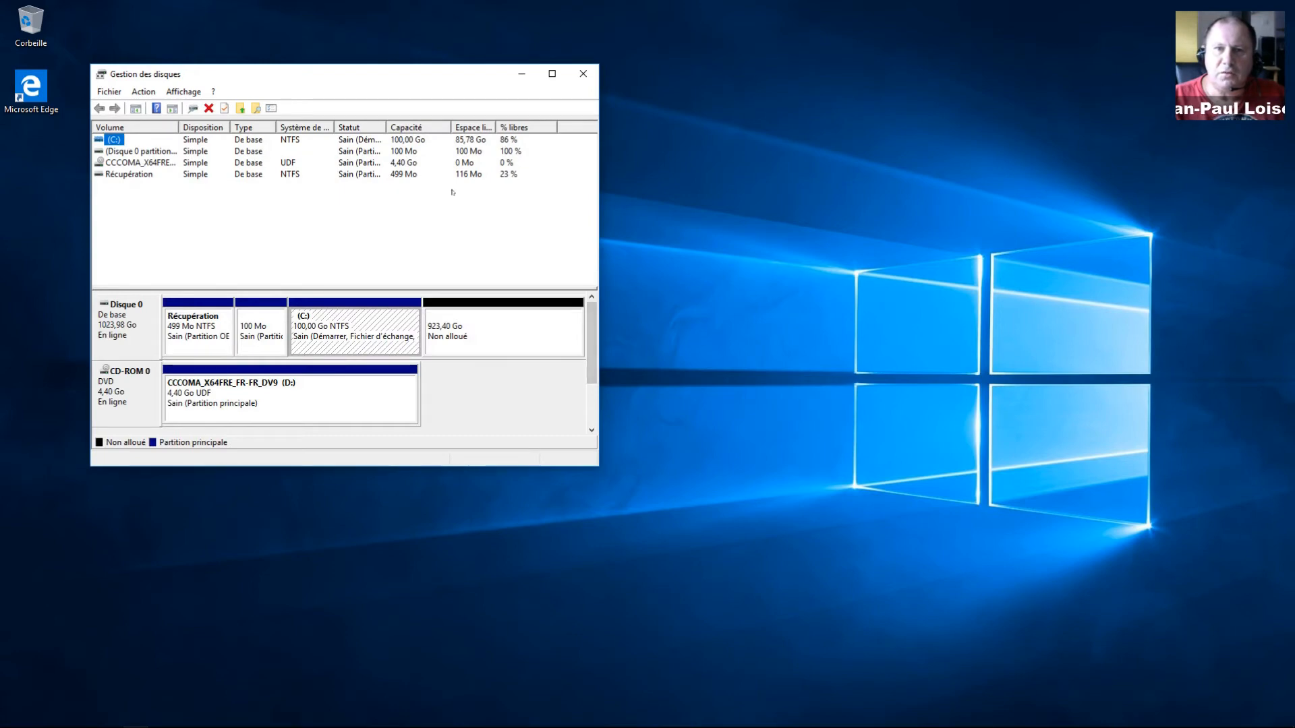
{"action": "left_click_drag", "start_coordinate": [397, 73], "coordinate": [579, 74]}
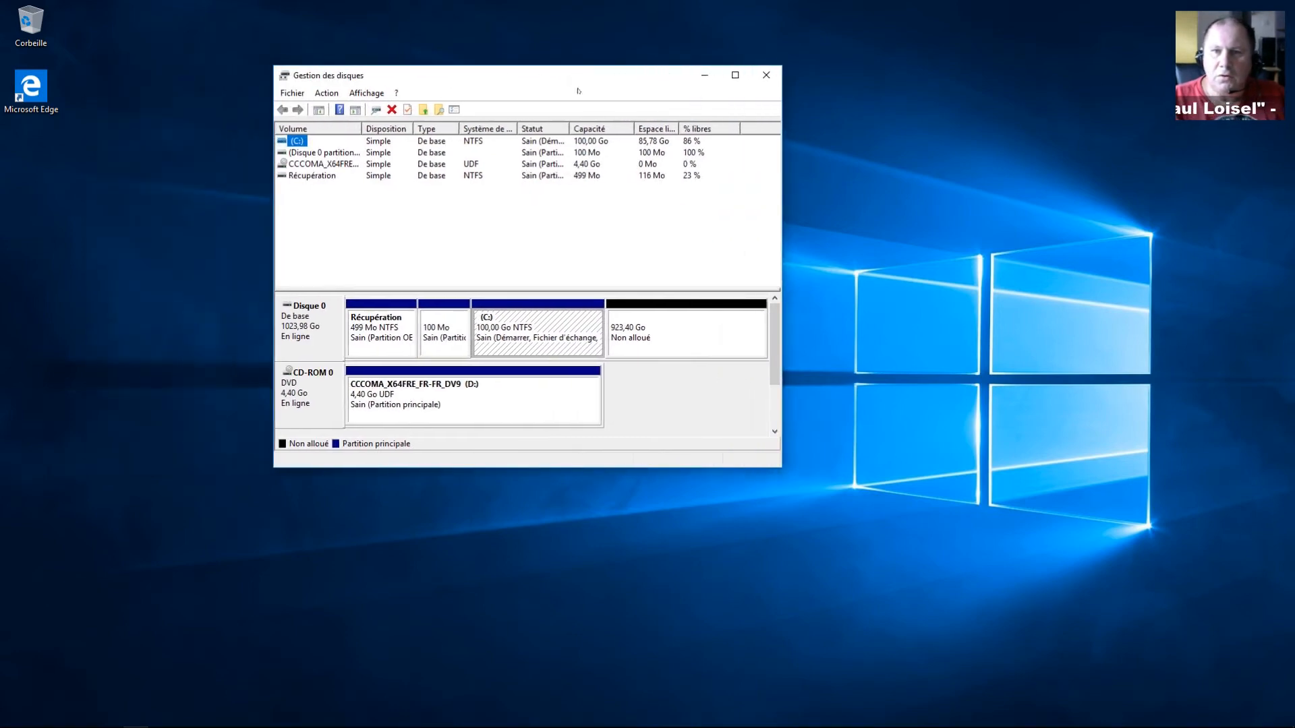
{"action": "left_click_drag", "start_coordinate": [779, 466], "coordinate": [1025, 573]}
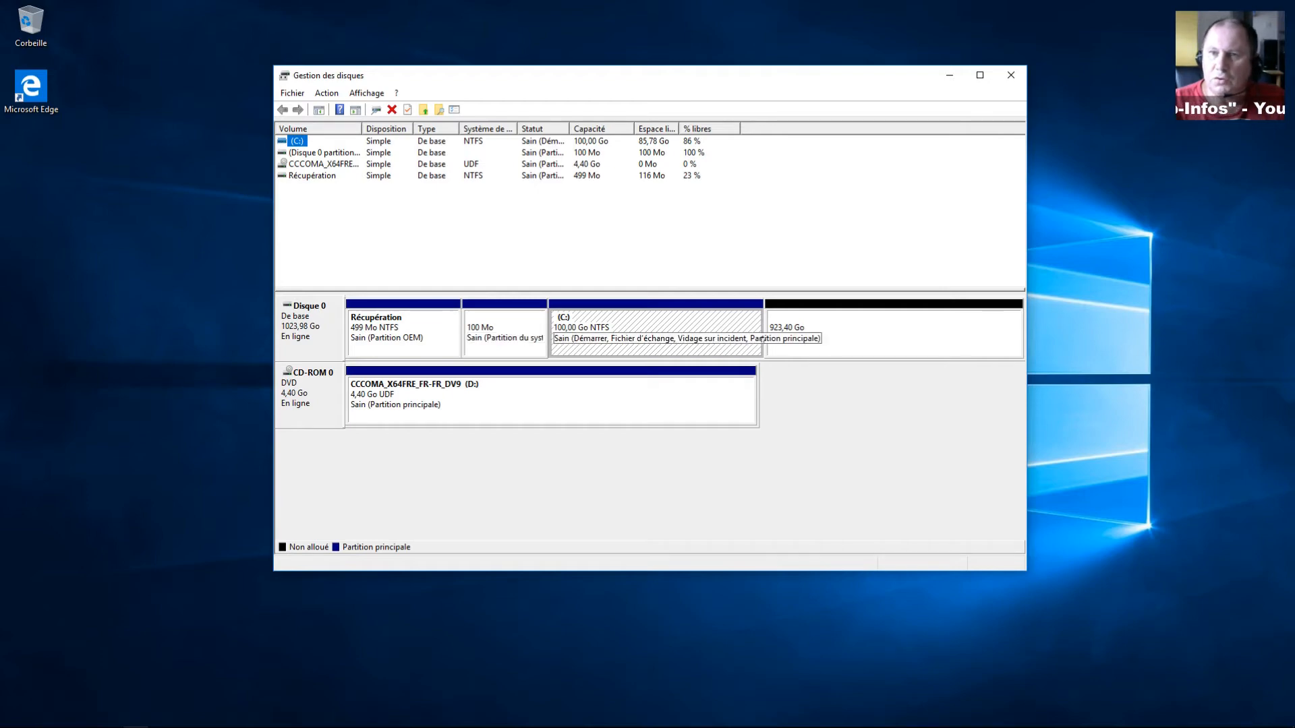
{"action": "left_click", "coordinate": [827, 337]}
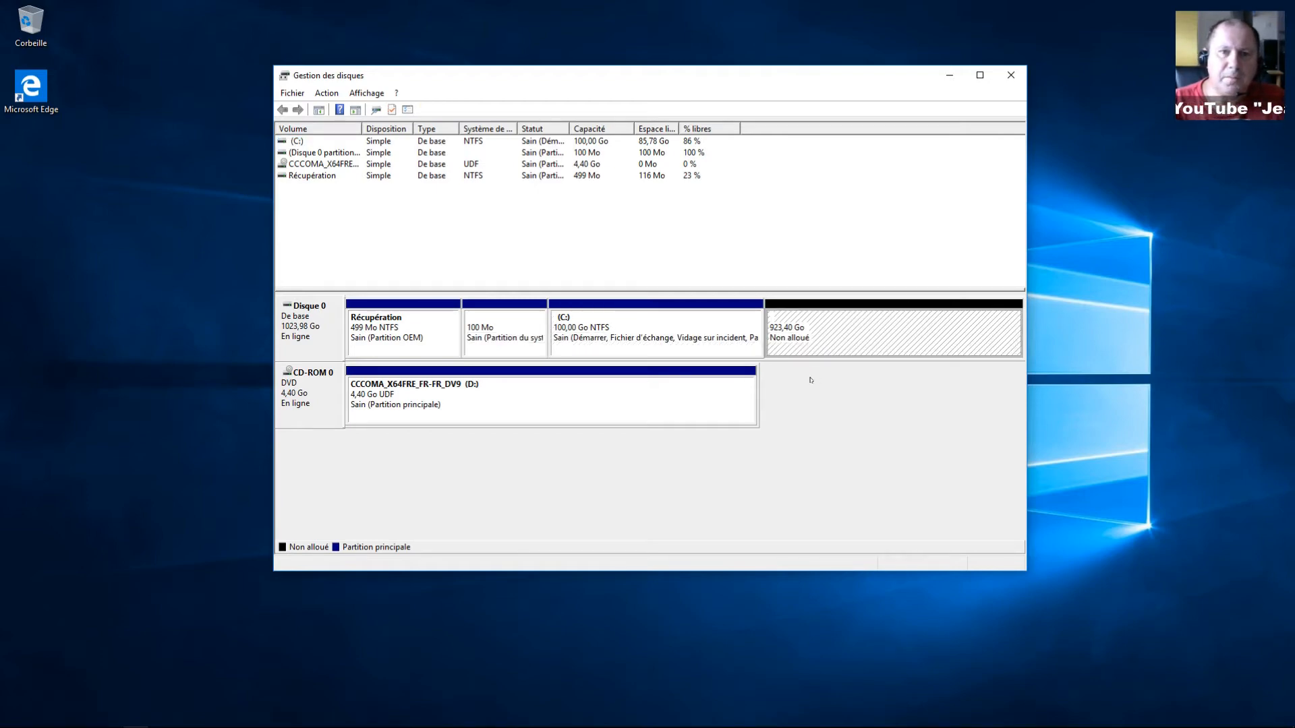
Step: Start a Nouveau volume simple on the unallocated space, keeping the maximum 945558 Mo size
{"action": "right_click", "coordinate": [842, 330]}
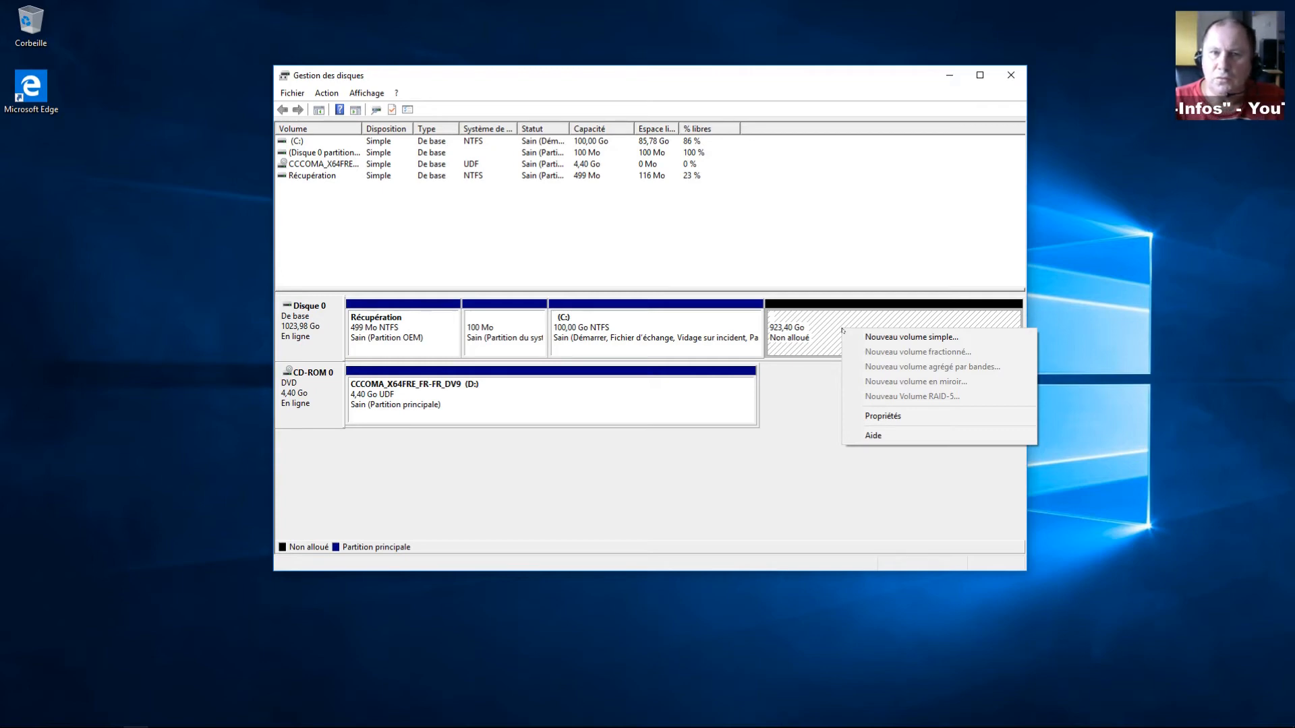
{"action": "left_click", "coordinate": [892, 337]}
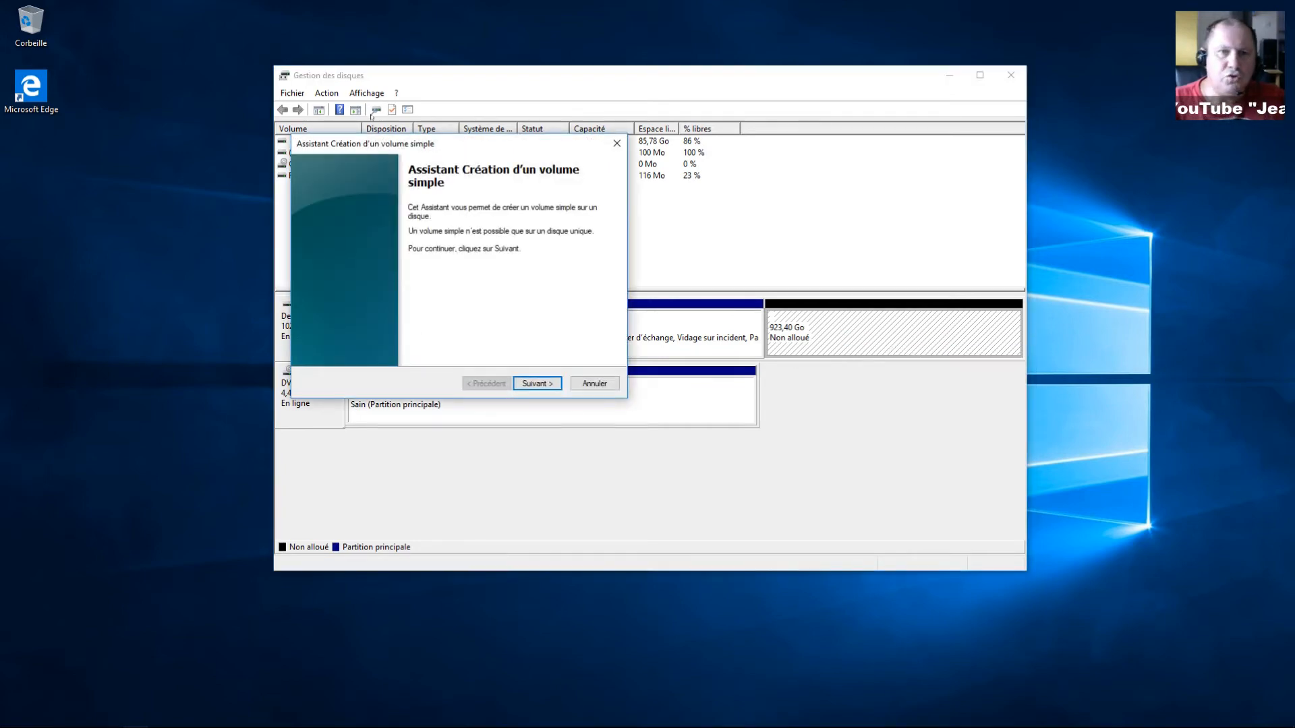
{"action": "left_click_drag", "start_coordinate": [402, 145], "coordinate": [541, 417]}
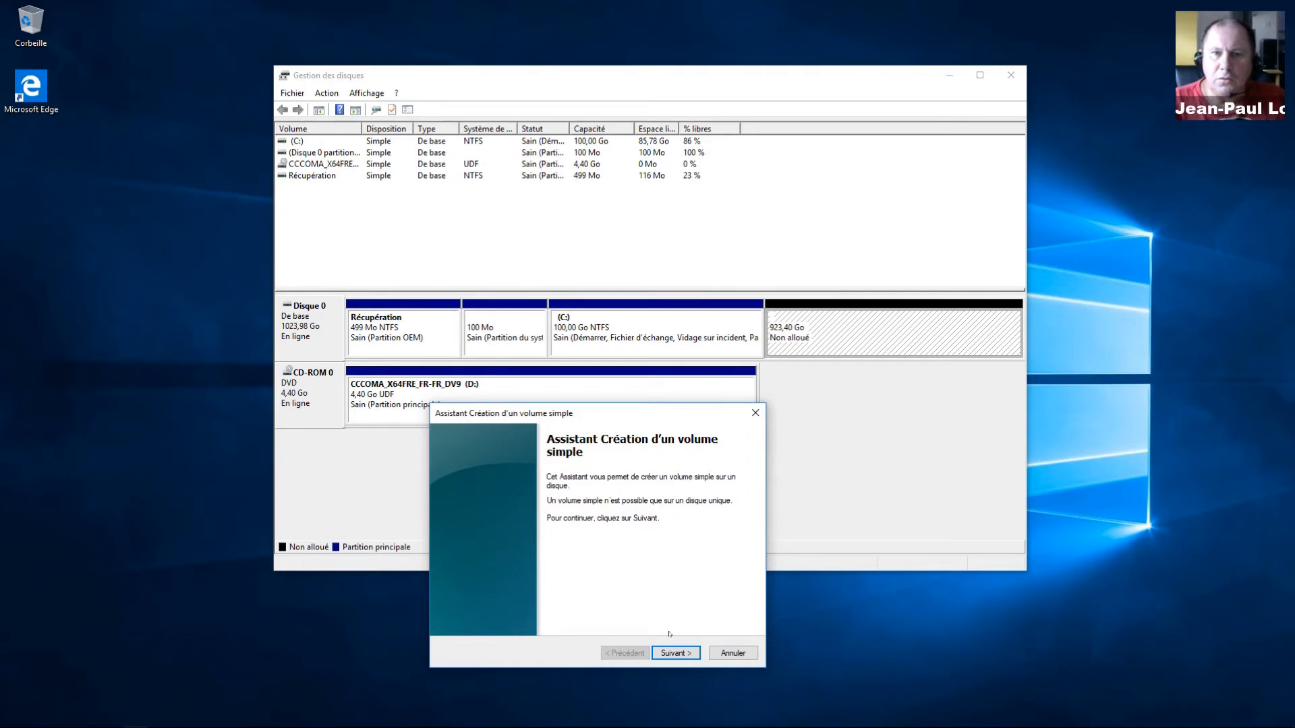
{"action": "left_click", "coordinate": [677, 653]}
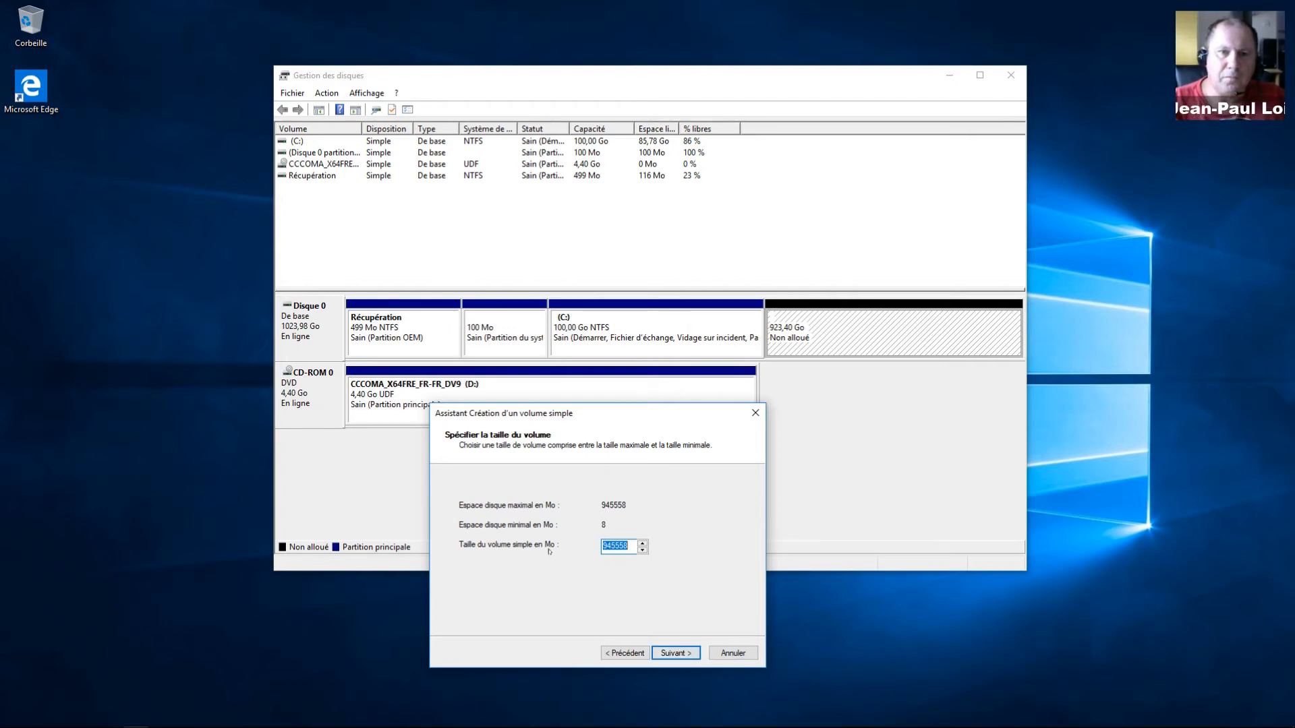
{"action": "left_click", "coordinate": [677, 653]}
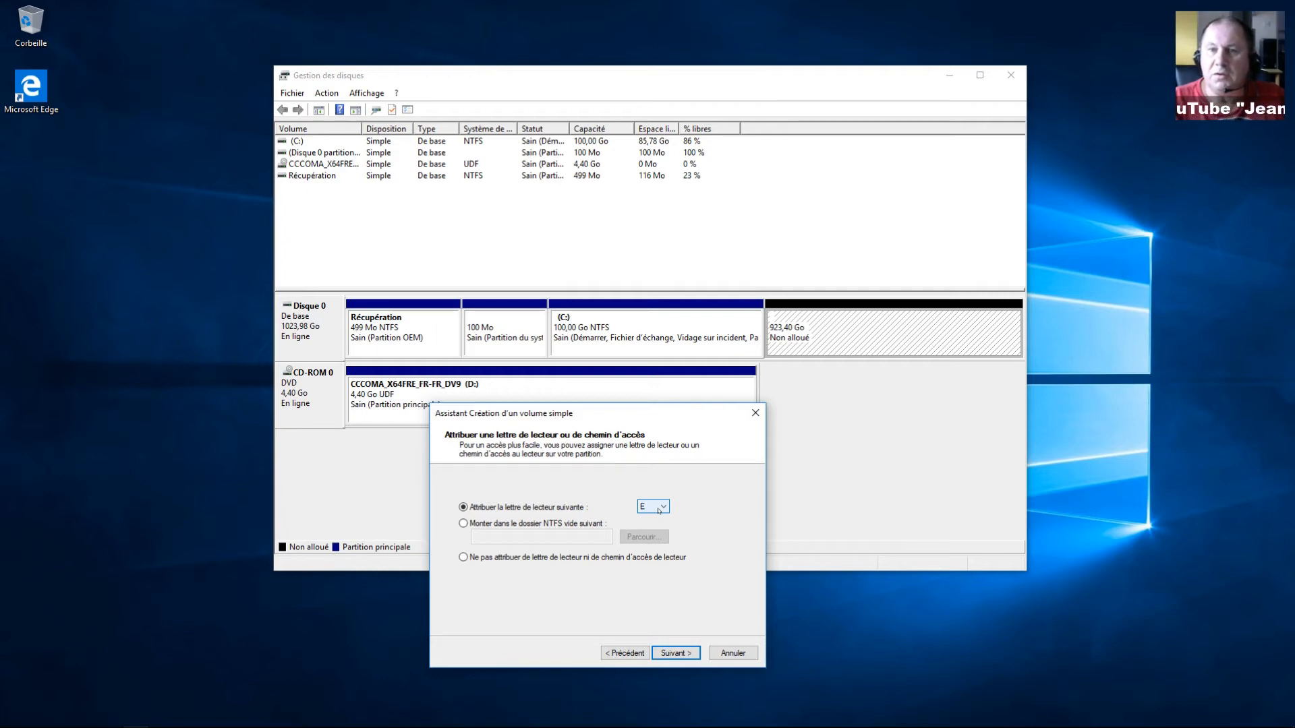
Step: Name the NTFS volume 'Mes données' and finish the new volume wizard
{"action": "left_click", "coordinate": [682, 655]}
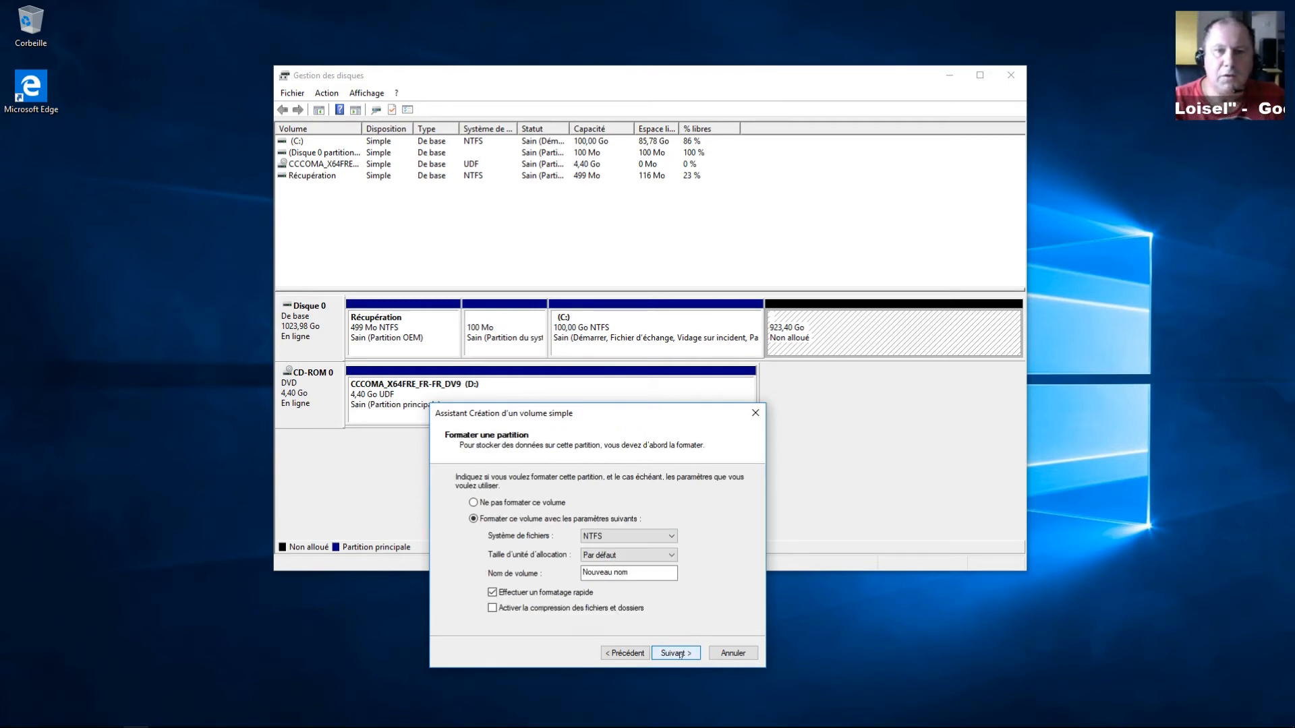
{"action": "left_click_drag", "start_coordinate": [634, 575], "coordinate": [559, 576]}
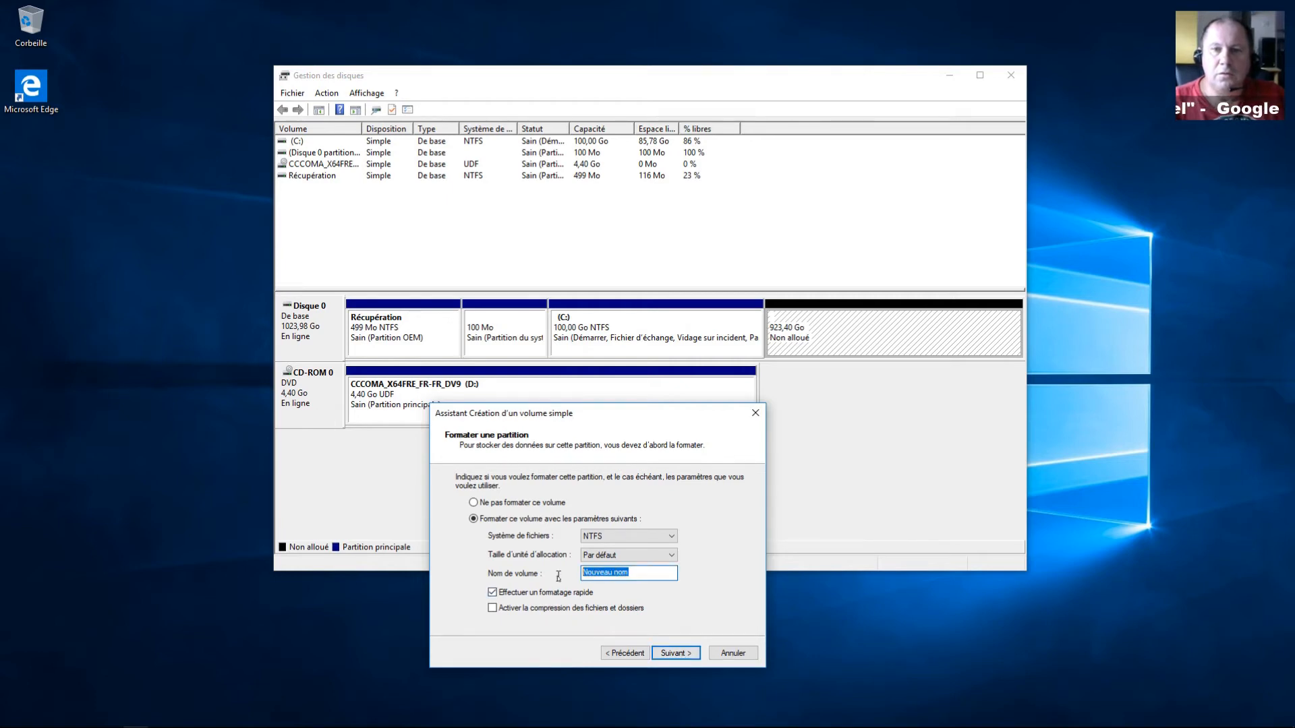
{"action": "type", "text": "Mes"}
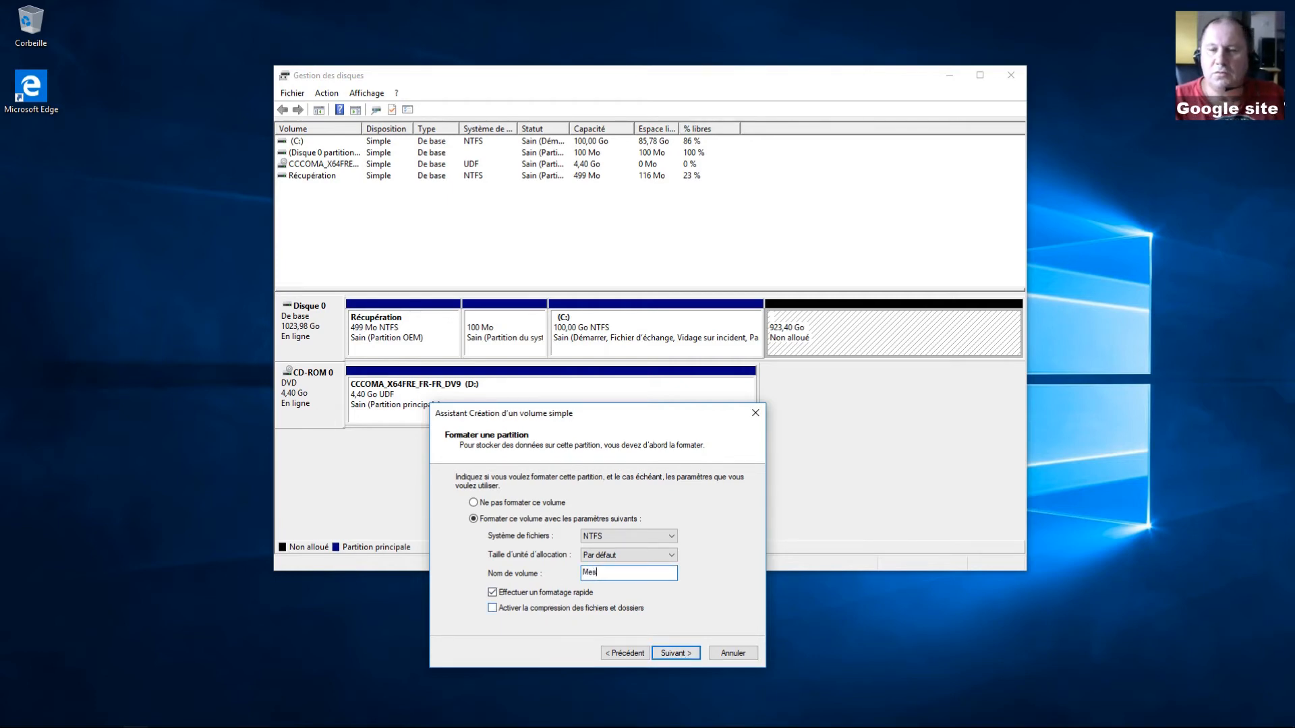
{"action": "type", "text": " données"}
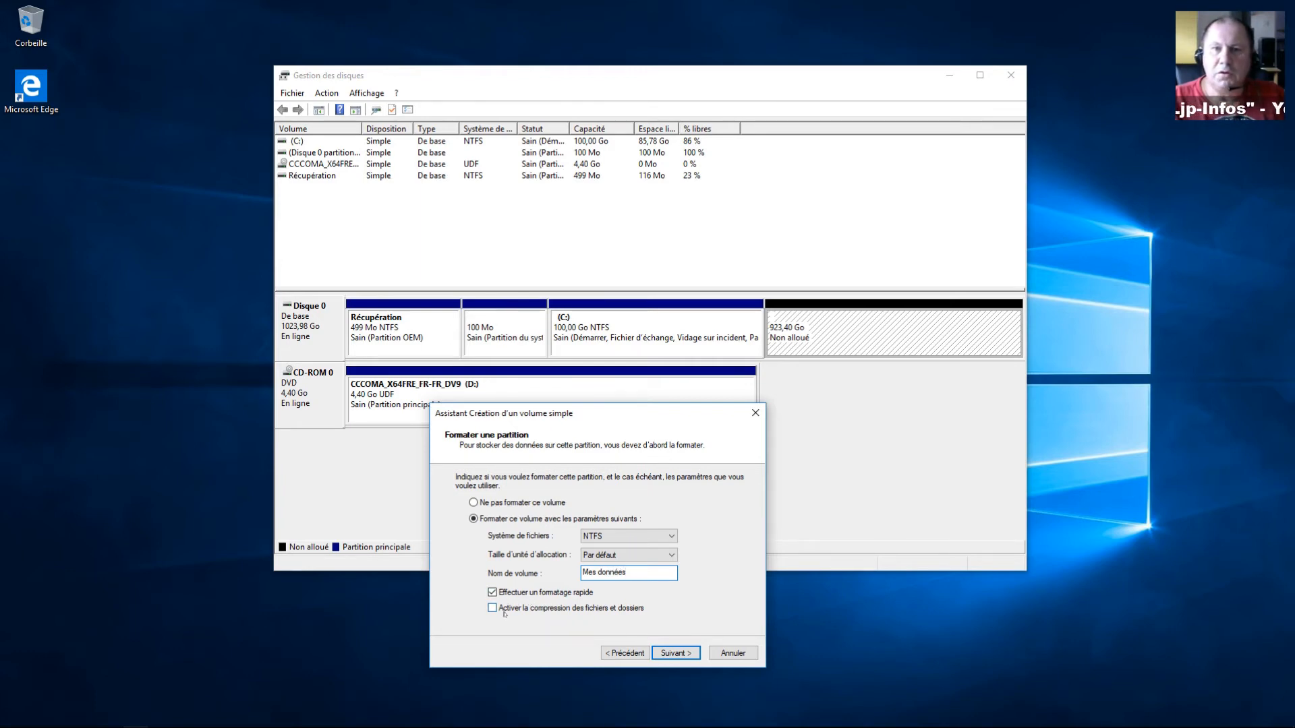
{"action": "left_click", "coordinate": [664, 653]}
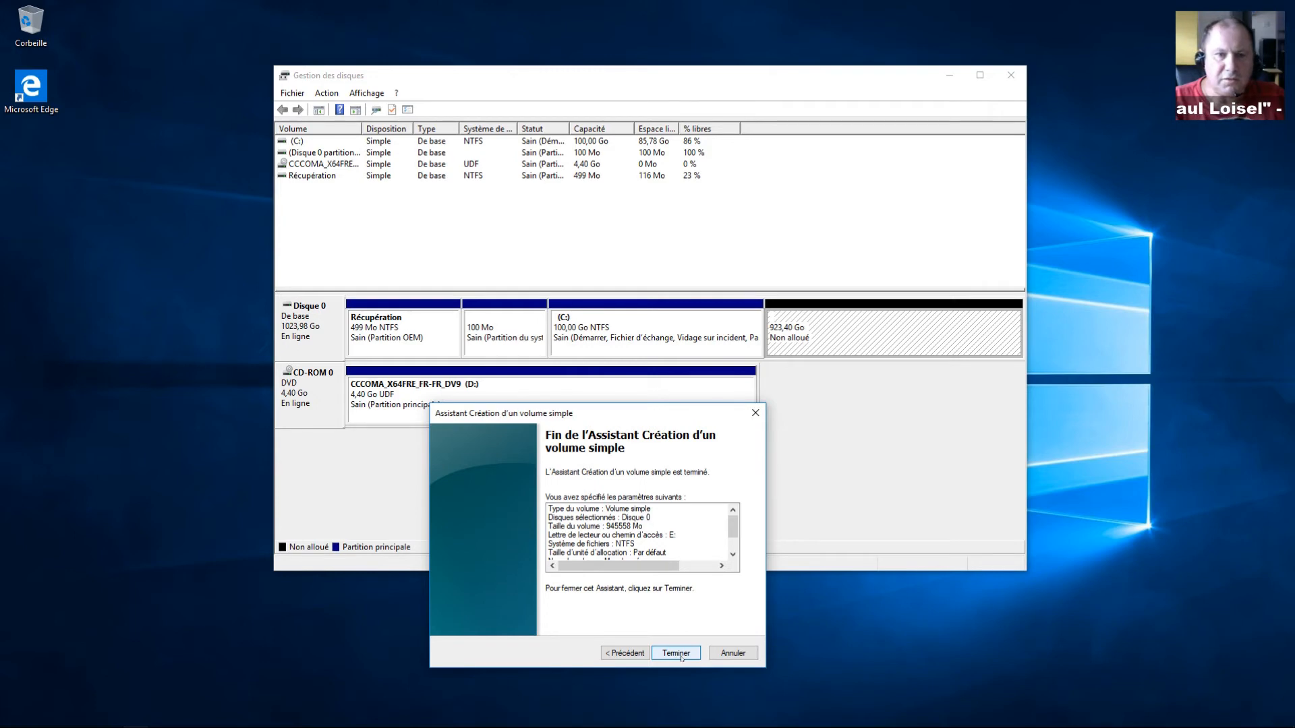
{"action": "left_click", "coordinate": [675, 653]}
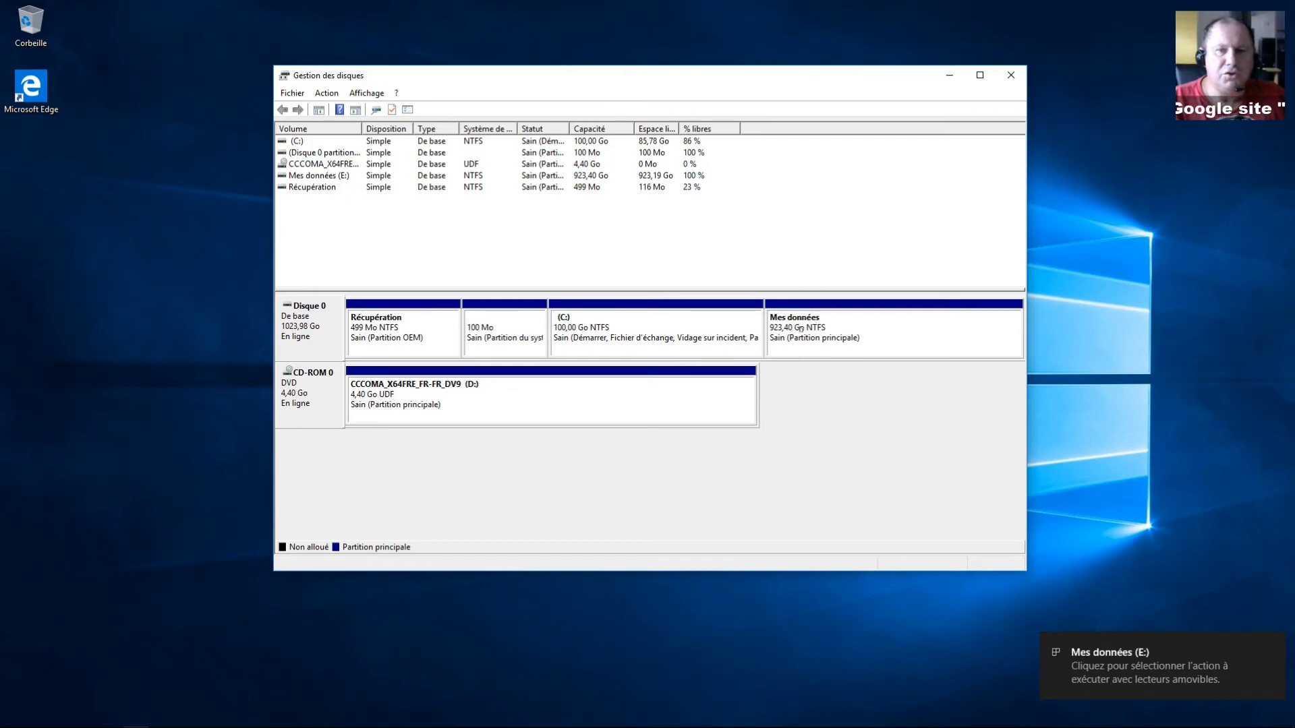
Step: Confirm the Mes données (E:) drive appears in File Explorer's Ce PC, then return to Disk Management
{"action": "left_click_drag", "start_coordinate": [649, 75], "coordinate": [849, 39]}
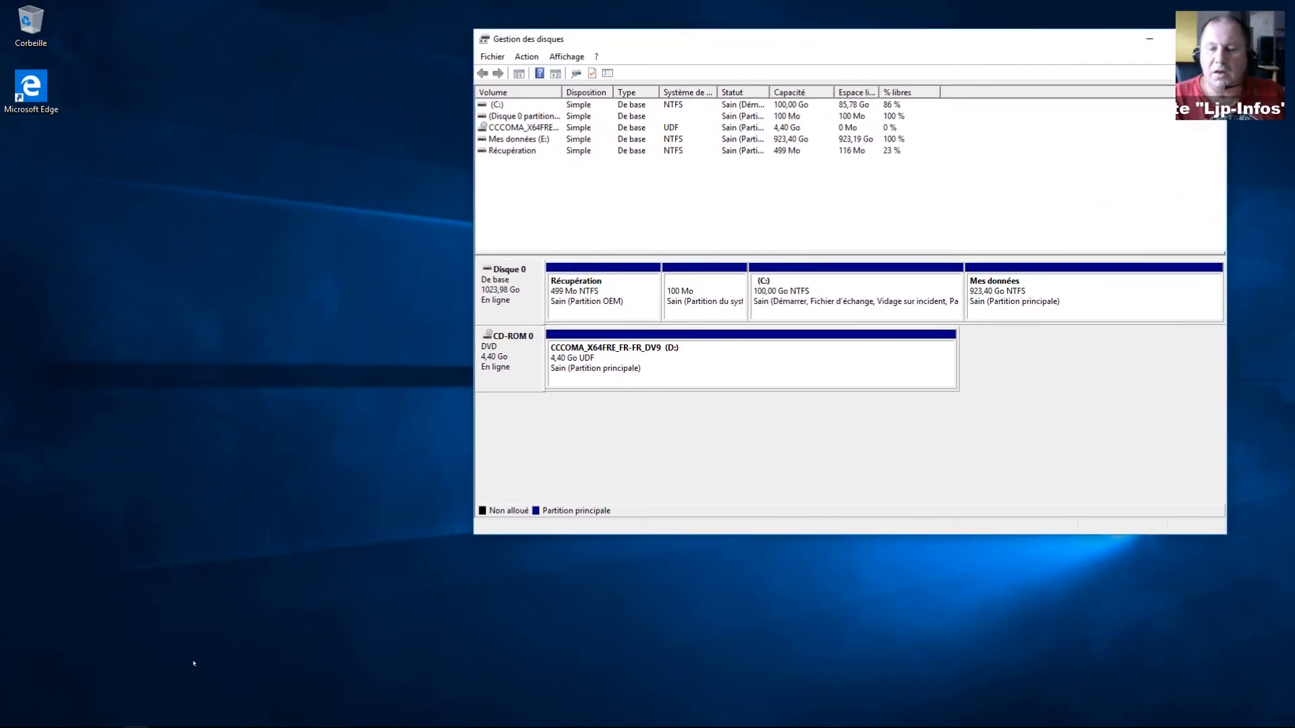
{"action": "mouse_move", "coordinate": [4, 722]}
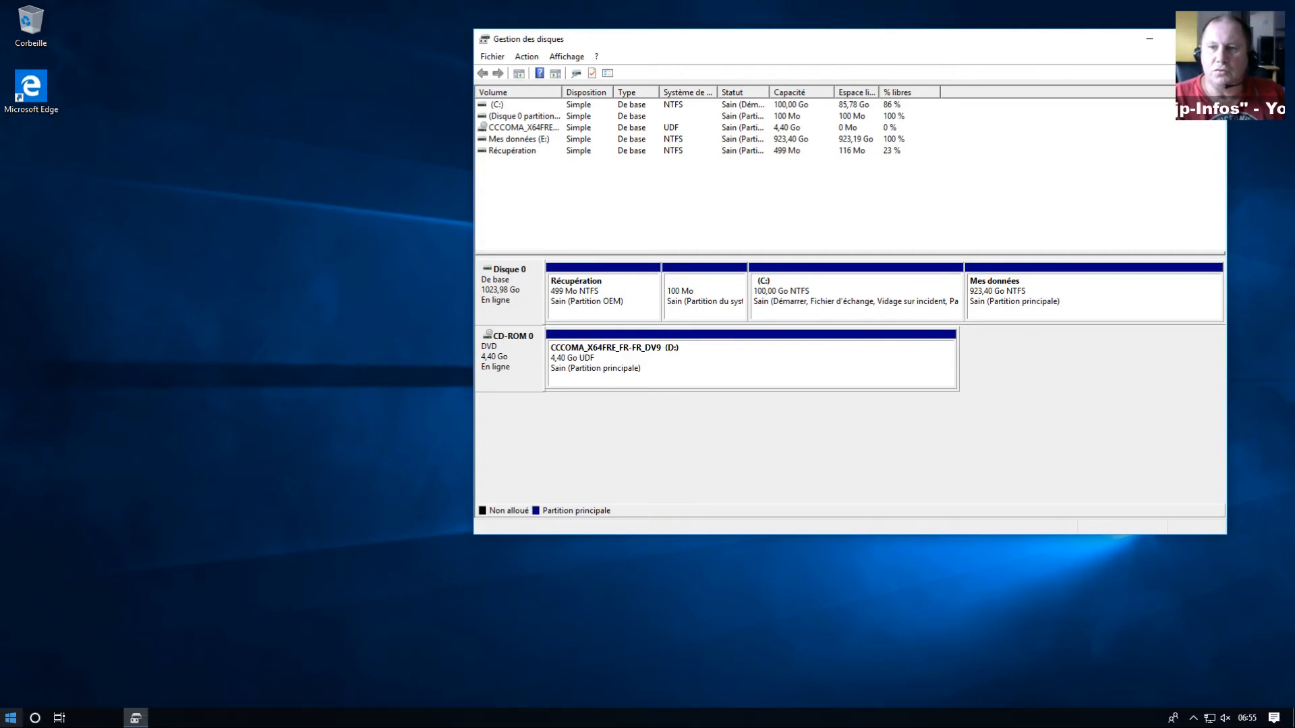
{"action": "left_click", "coordinate": [11, 723]}
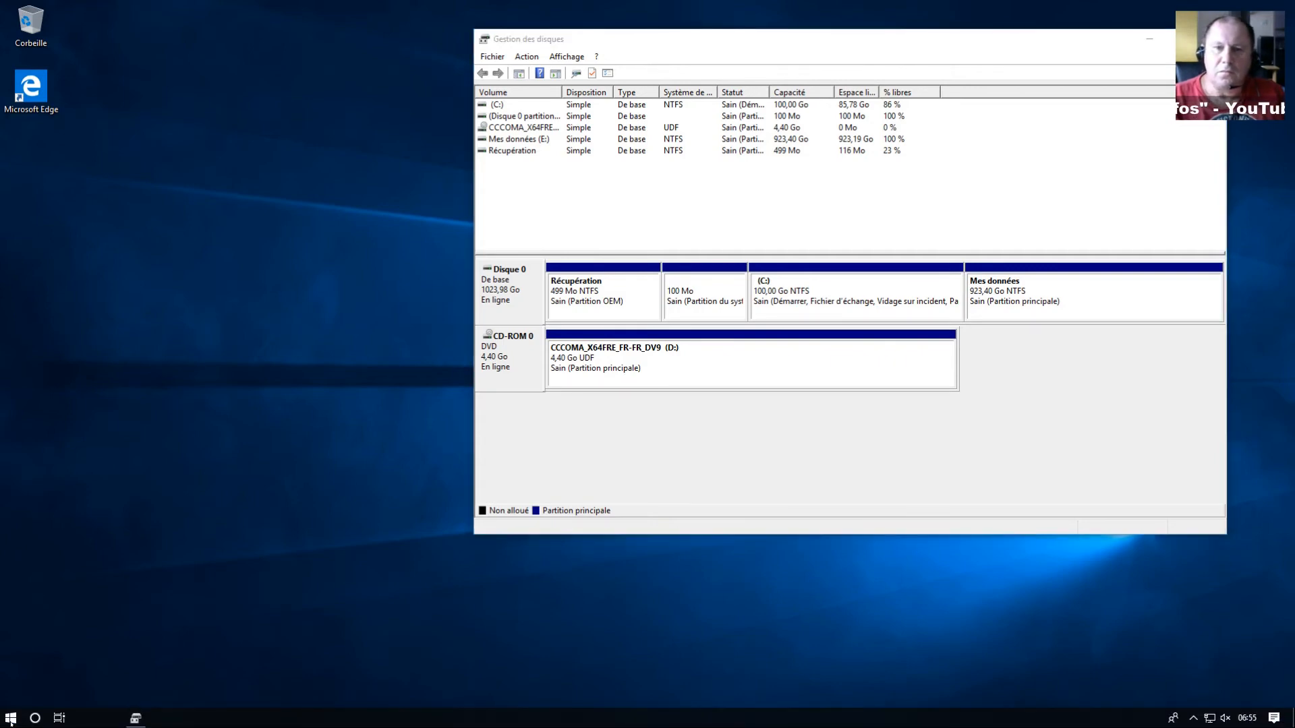
{"action": "right_click", "coordinate": [11, 722]}
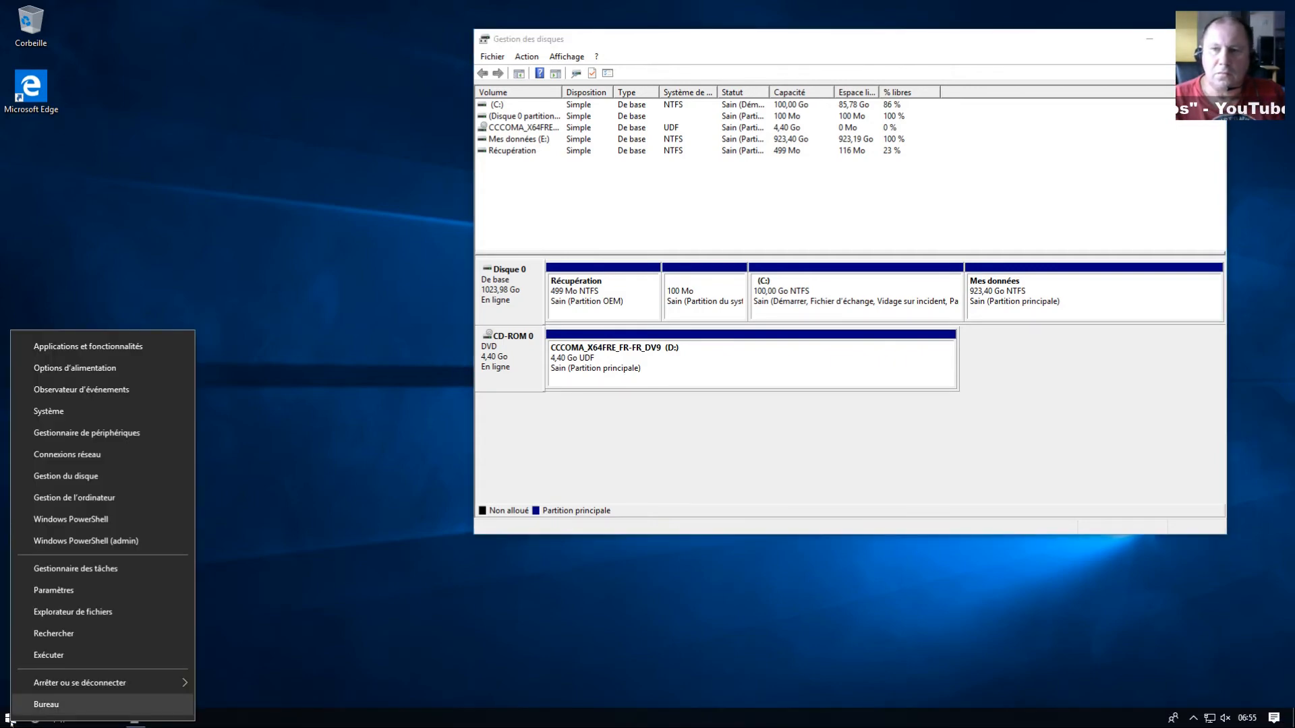
{"action": "left_click", "coordinate": [54, 612]}
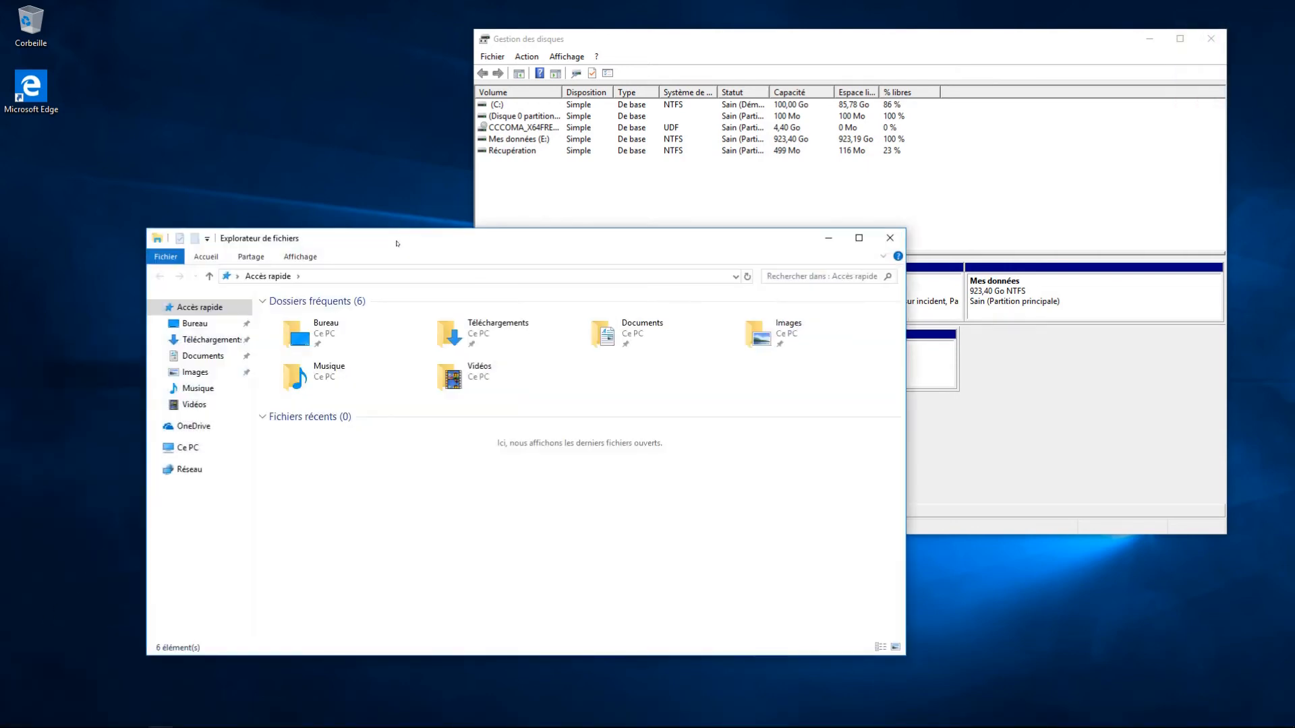
{"action": "left_click", "coordinate": [182, 449]}
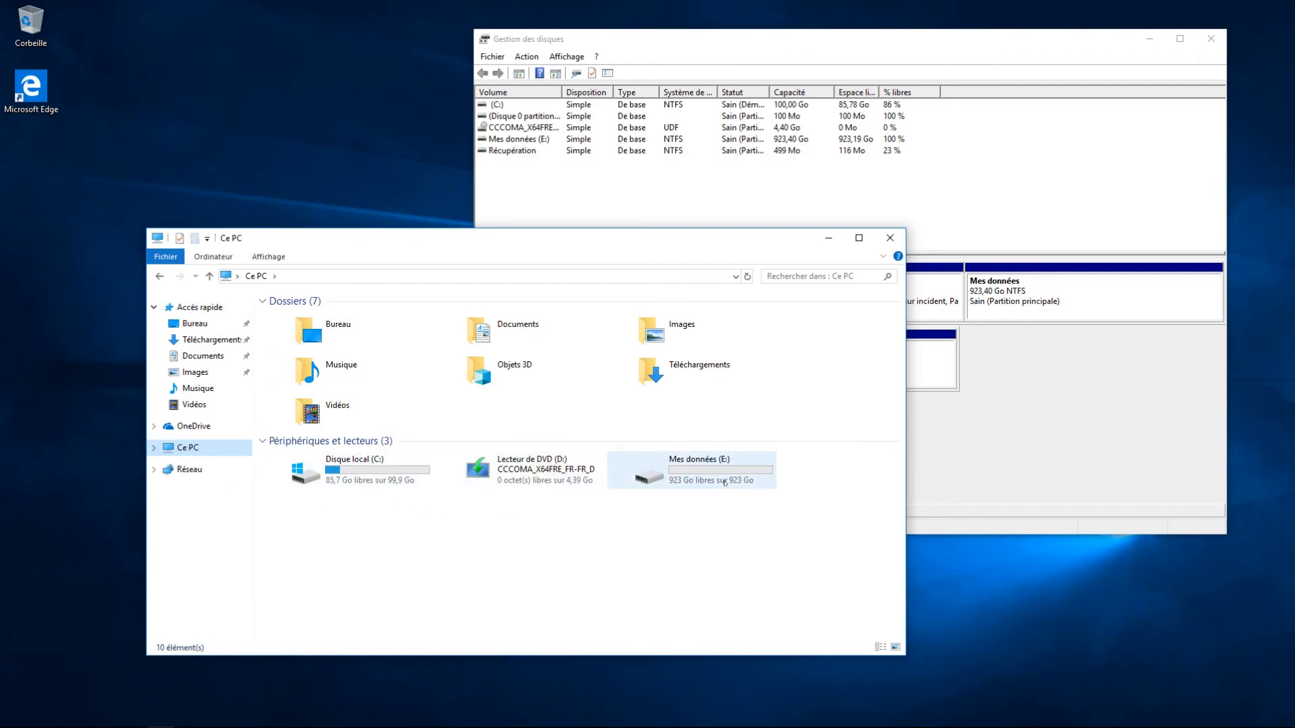
{"action": "mouse_move", "coordinate": [725, 483]}
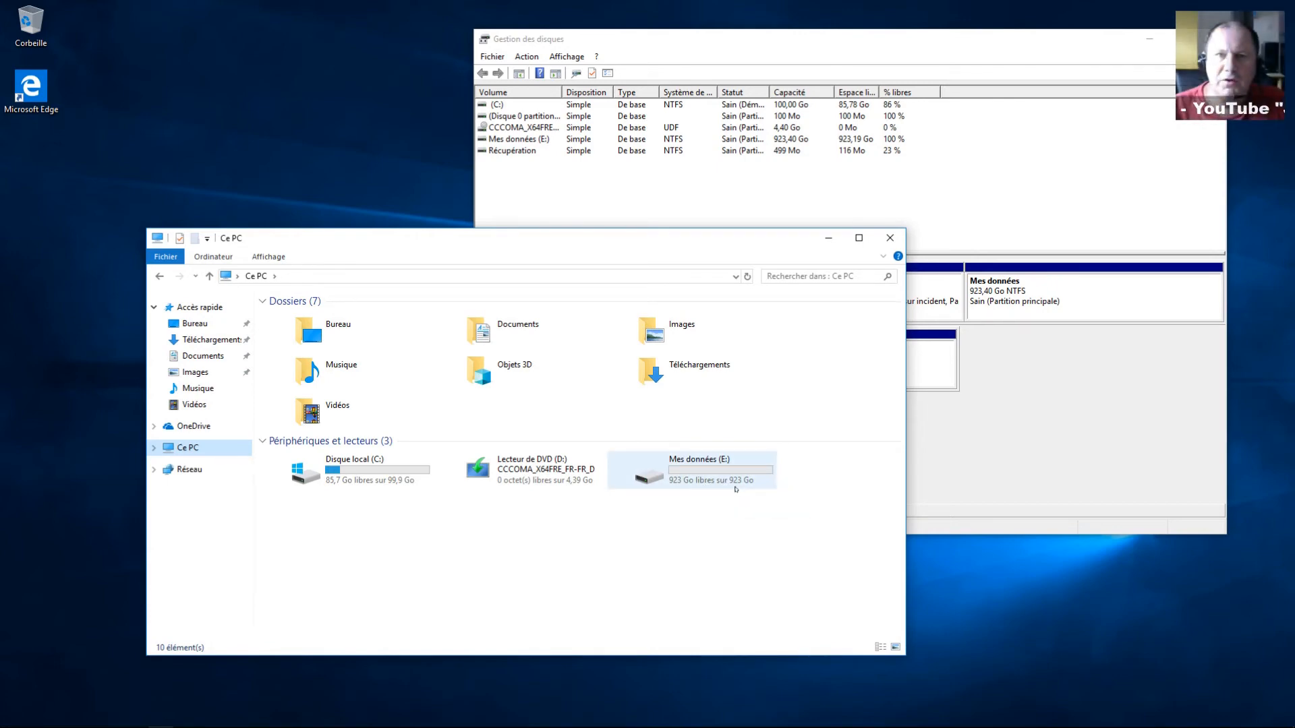
{"action": "left_click", "coordinate": [1024, 484]}
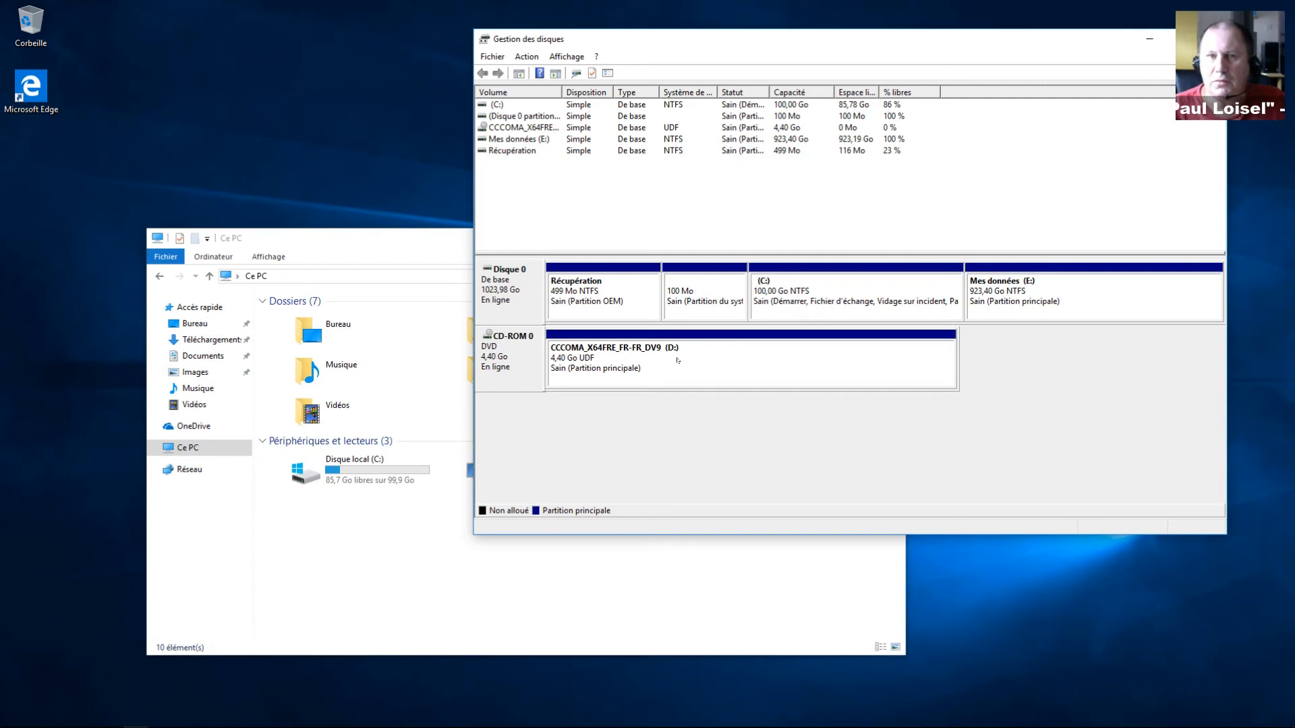
Step: Reassign the Mes données volume from drive letter E: to F: and accept the warning
{"action": "right_click", "coordinate": [1032, 290]}
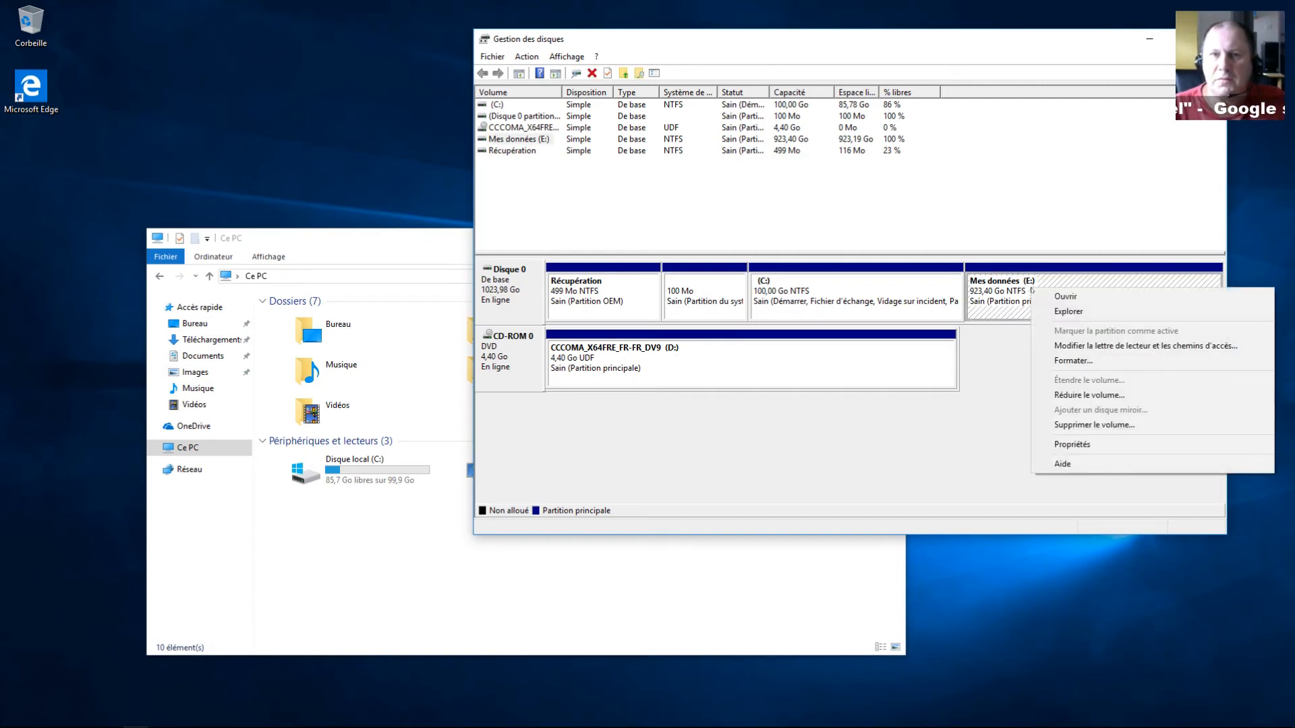
{"action": "left_click", "coordinate": [1072, 346]}
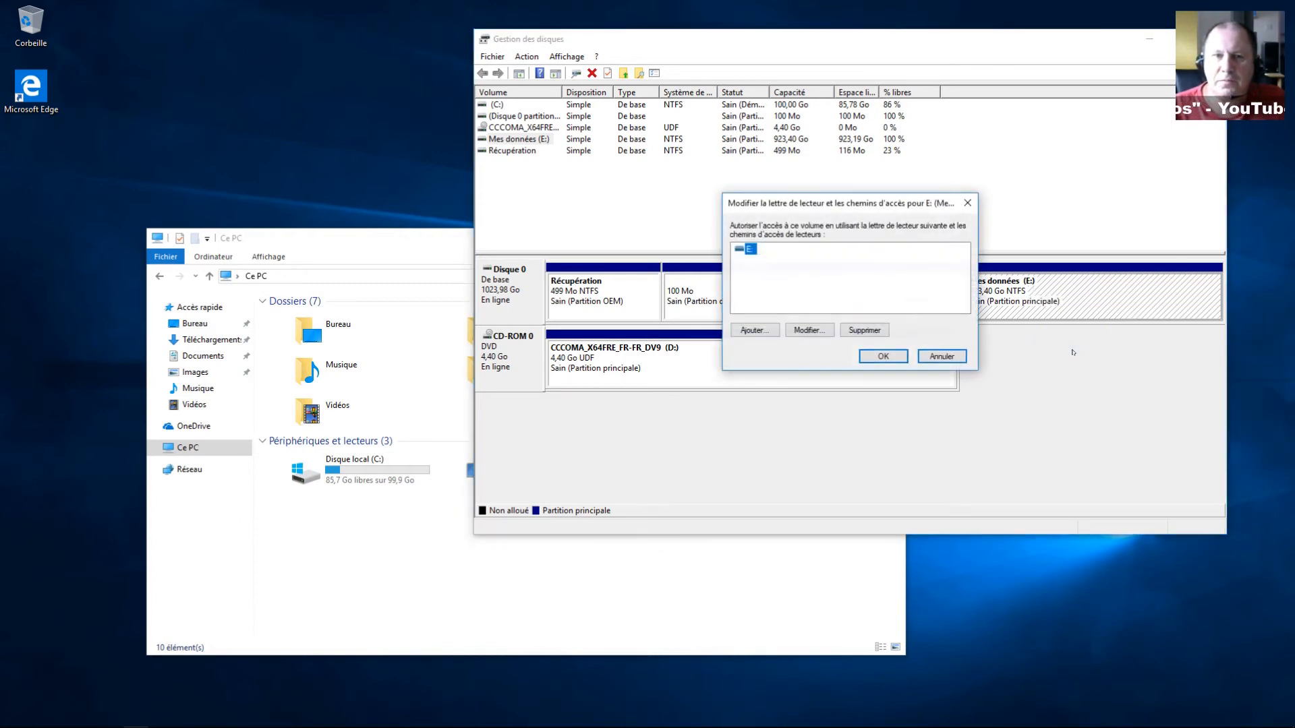
{"action": "left_click", "coordinate": [801, 330]}
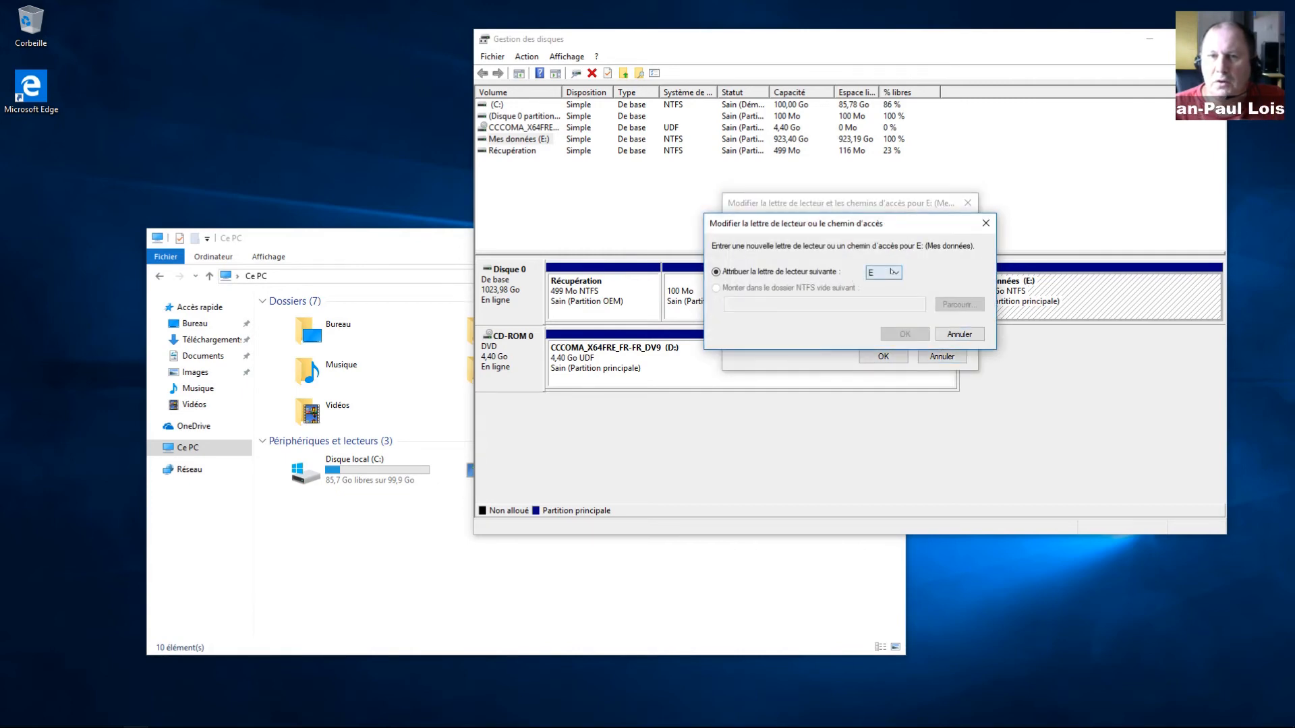
{"action": "left_click", "coordinate": [891, 272]}
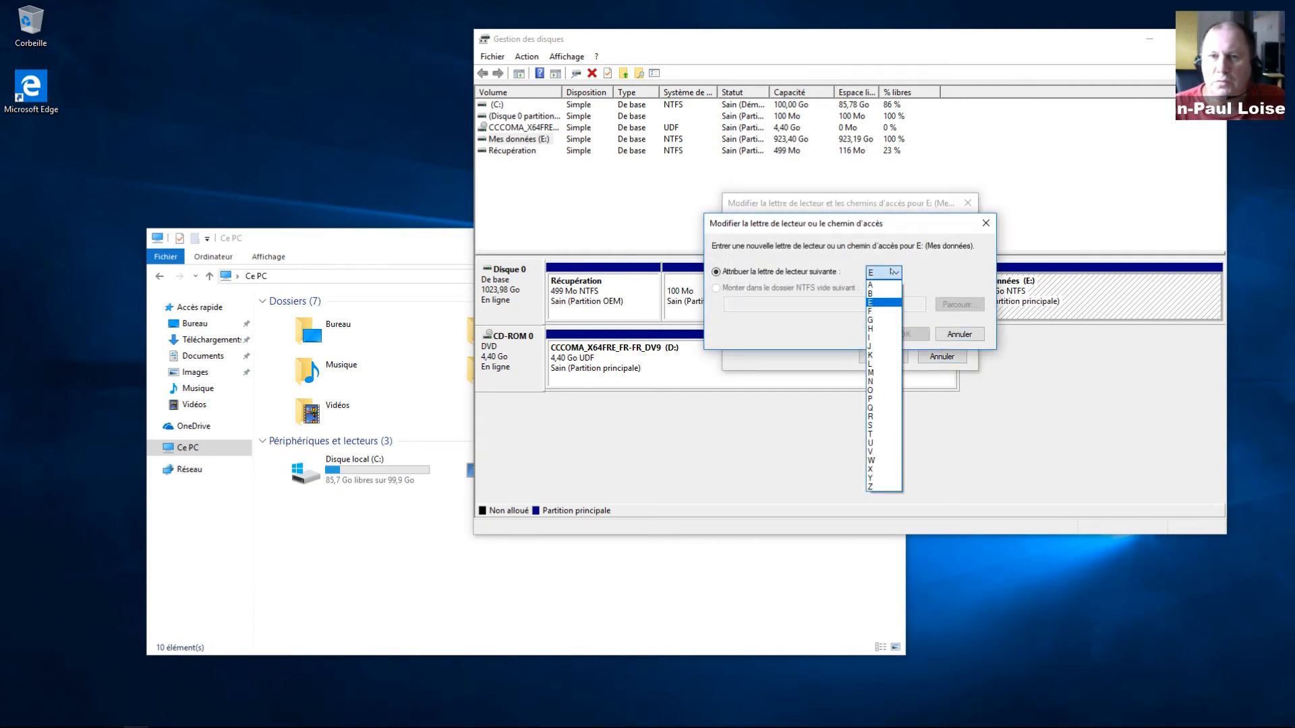
{"action": "left_click", "coordinate": [875, 311]}
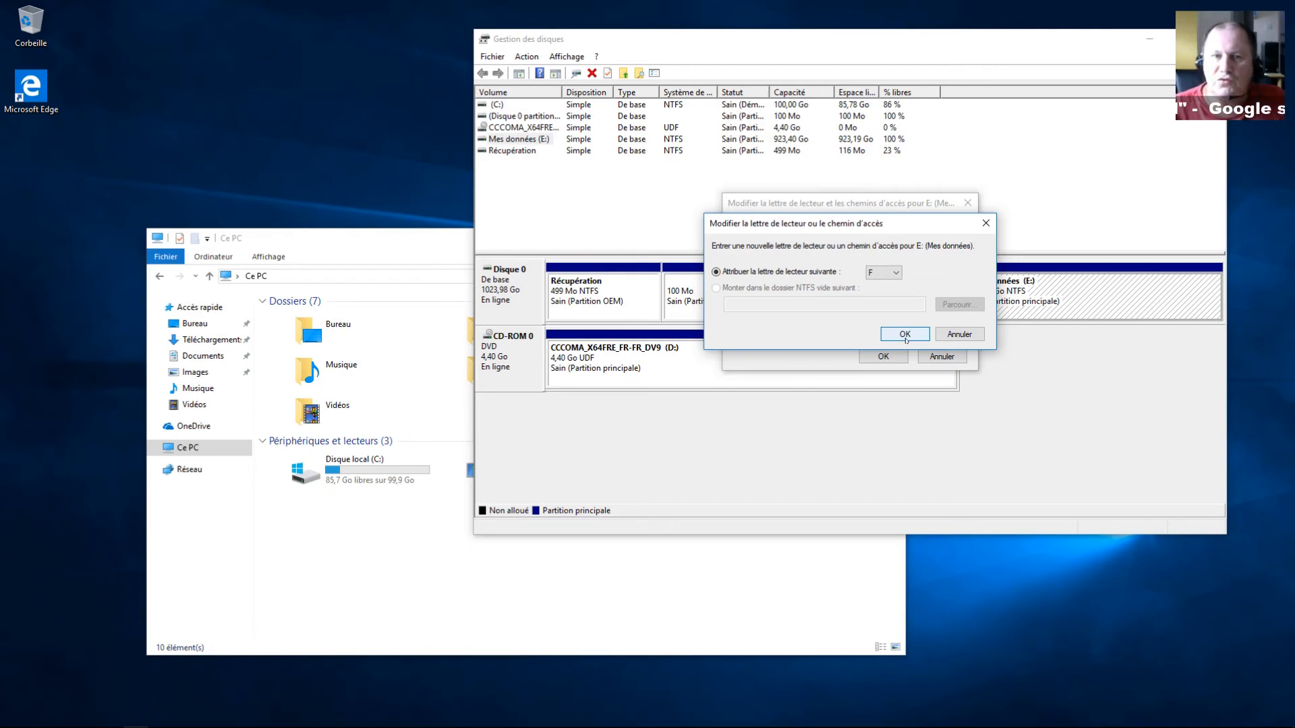
{"action": "left_click", "coordinate": [904, 334]}
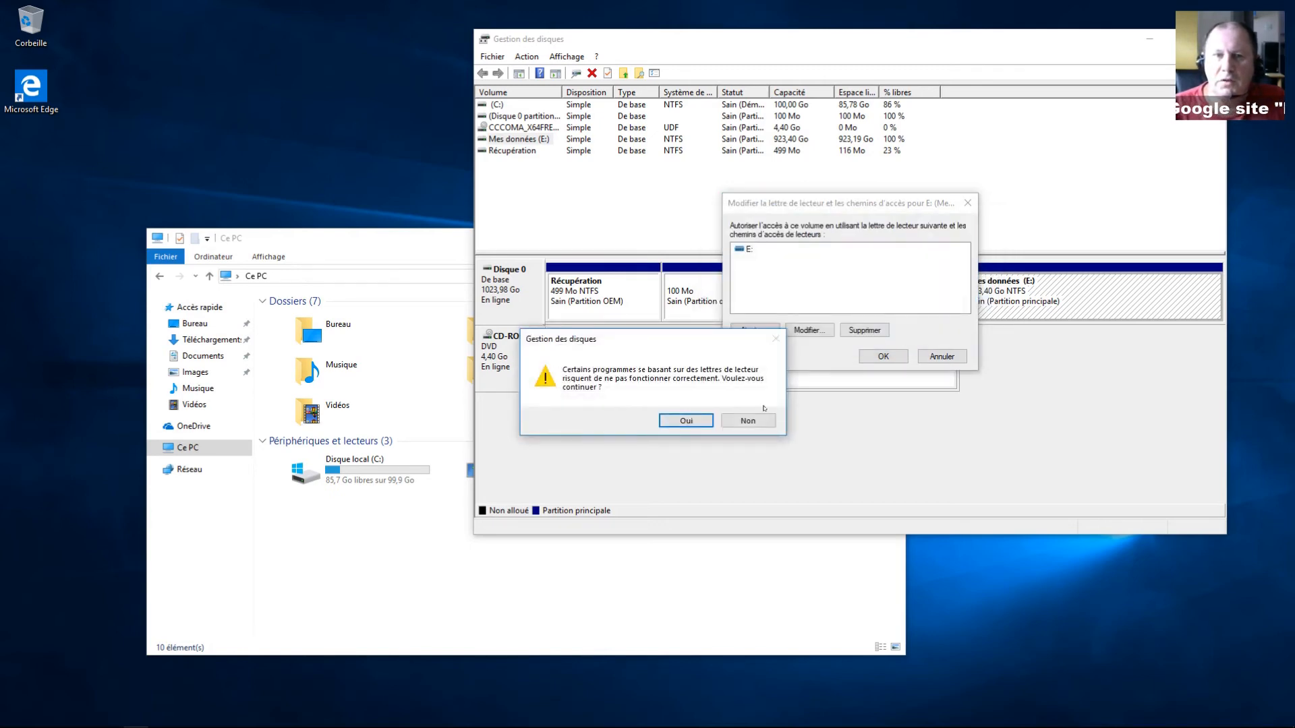
{"action": "left_click", "coordinate": [698, 422]}
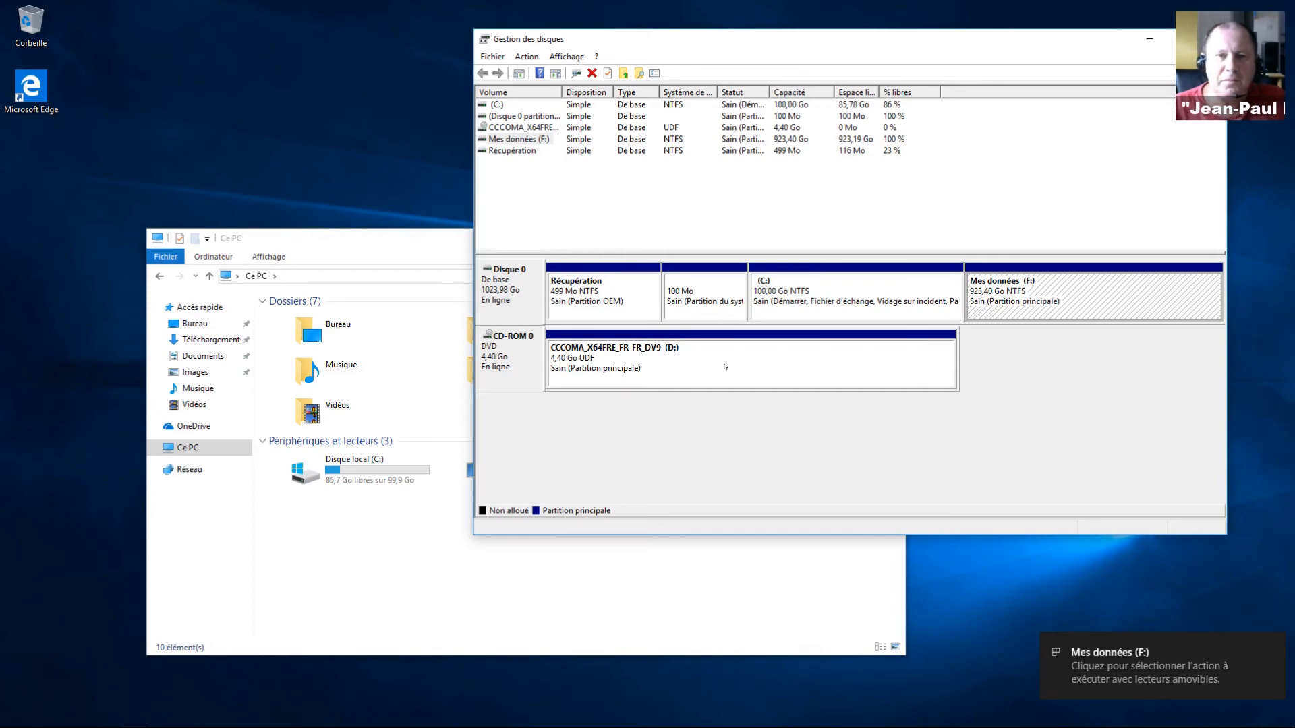
Step: Change the DVD drive's letter from D: to E:
{"action": "right_click", "coordinate": [725, 366]}
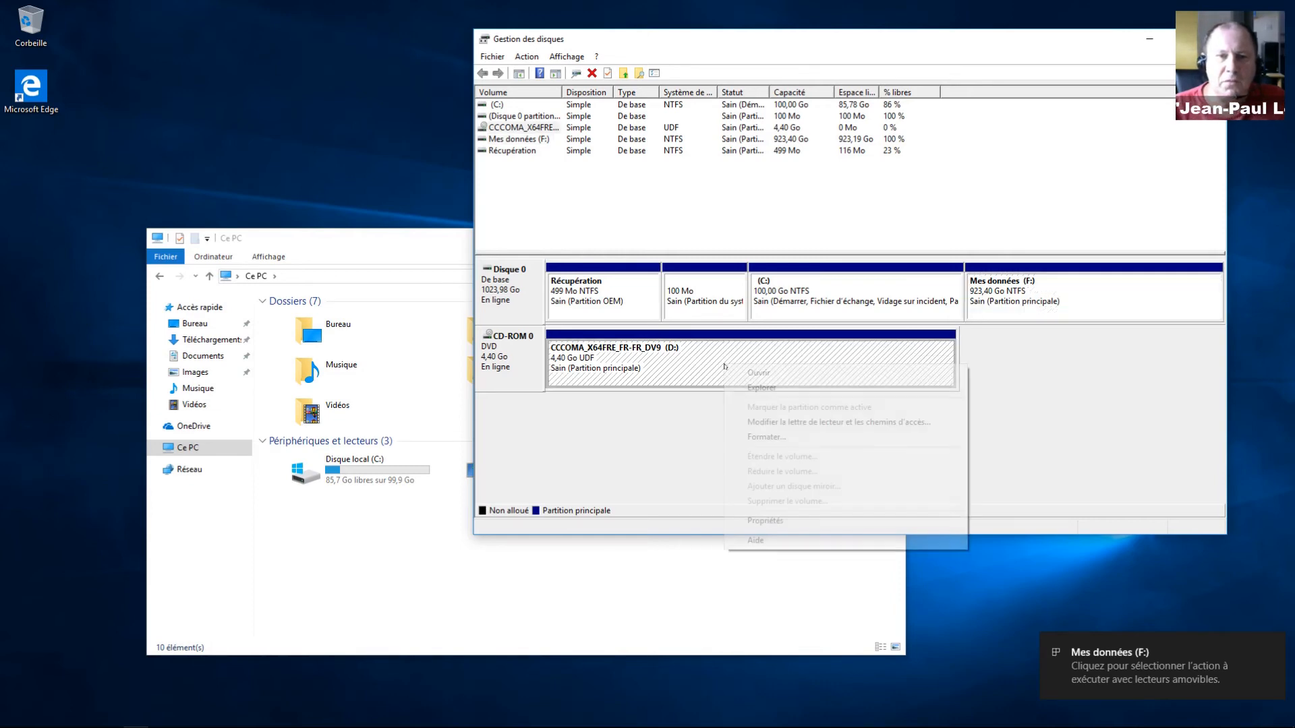
{"action": "left_click", "coordinate": [784, 421]}
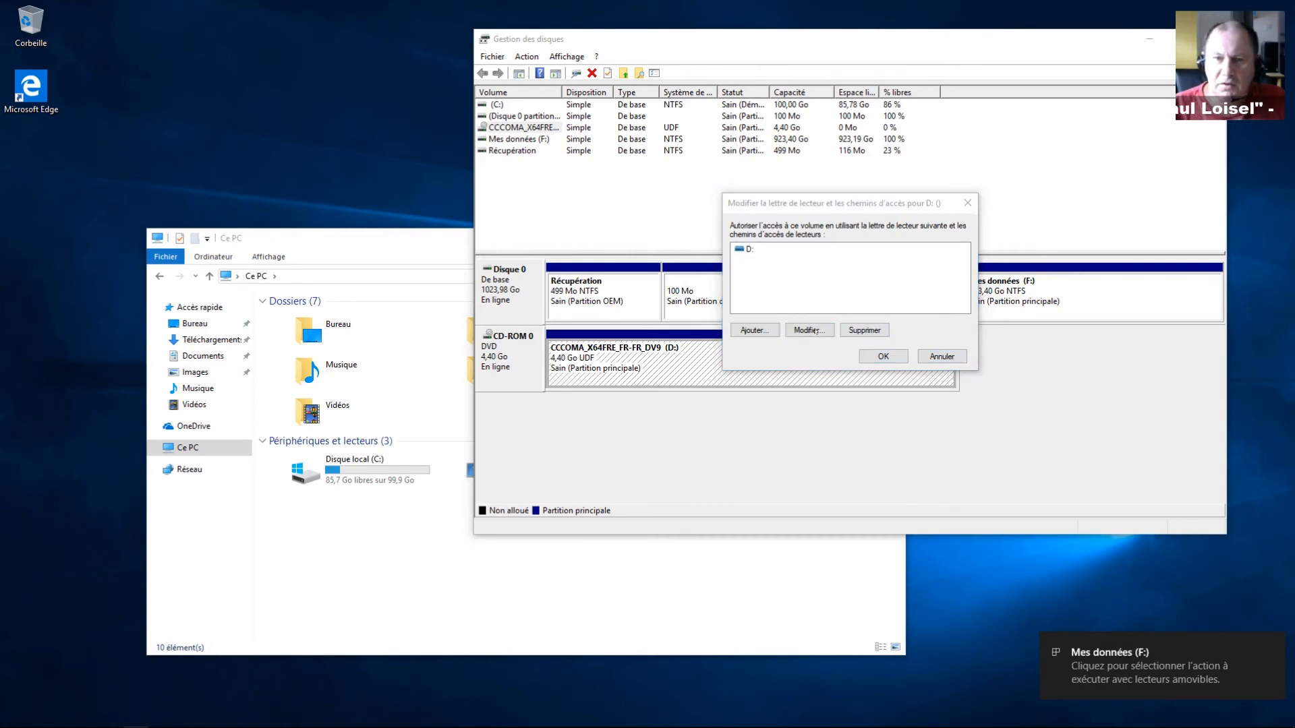
{"action": "left_click", "coordinate": [807, 330]}
{"action": "left_click", "coordinate": [877, 274]}
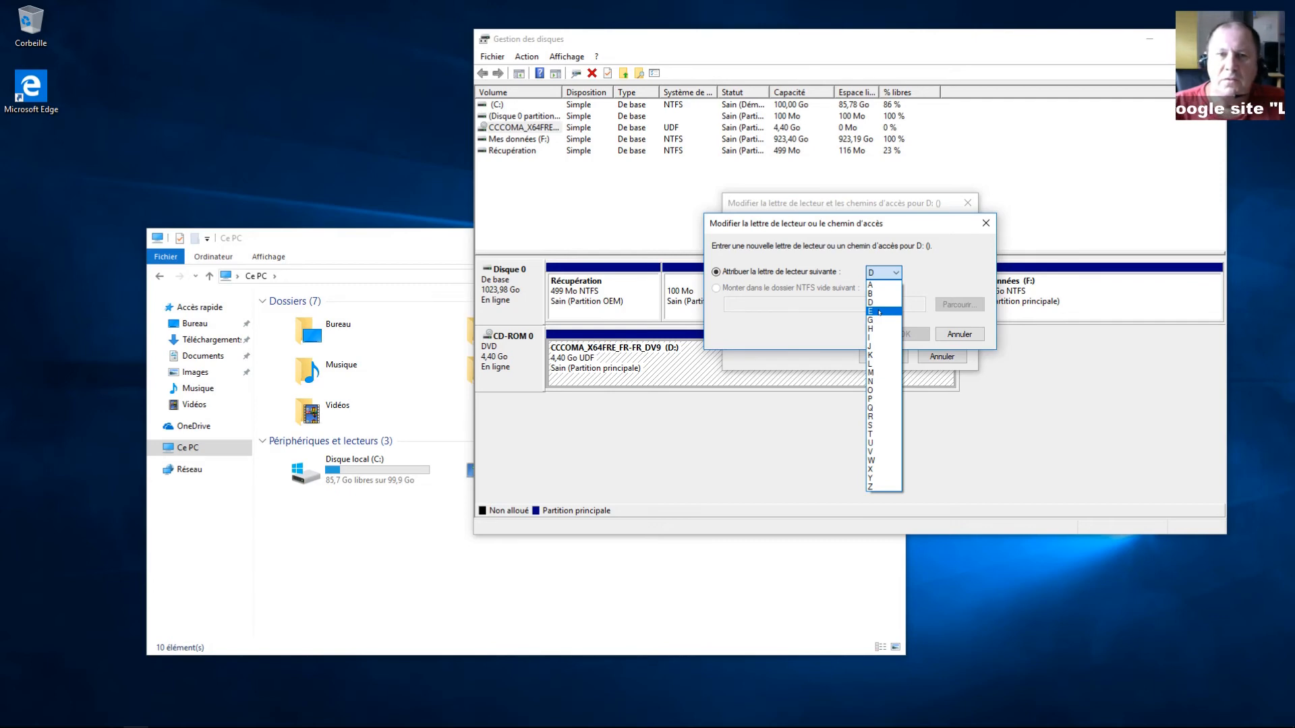
{"action": "left_click", "coordinate": [879, 312]}
{"action": "left_click", "coordinate": [900, 334]}
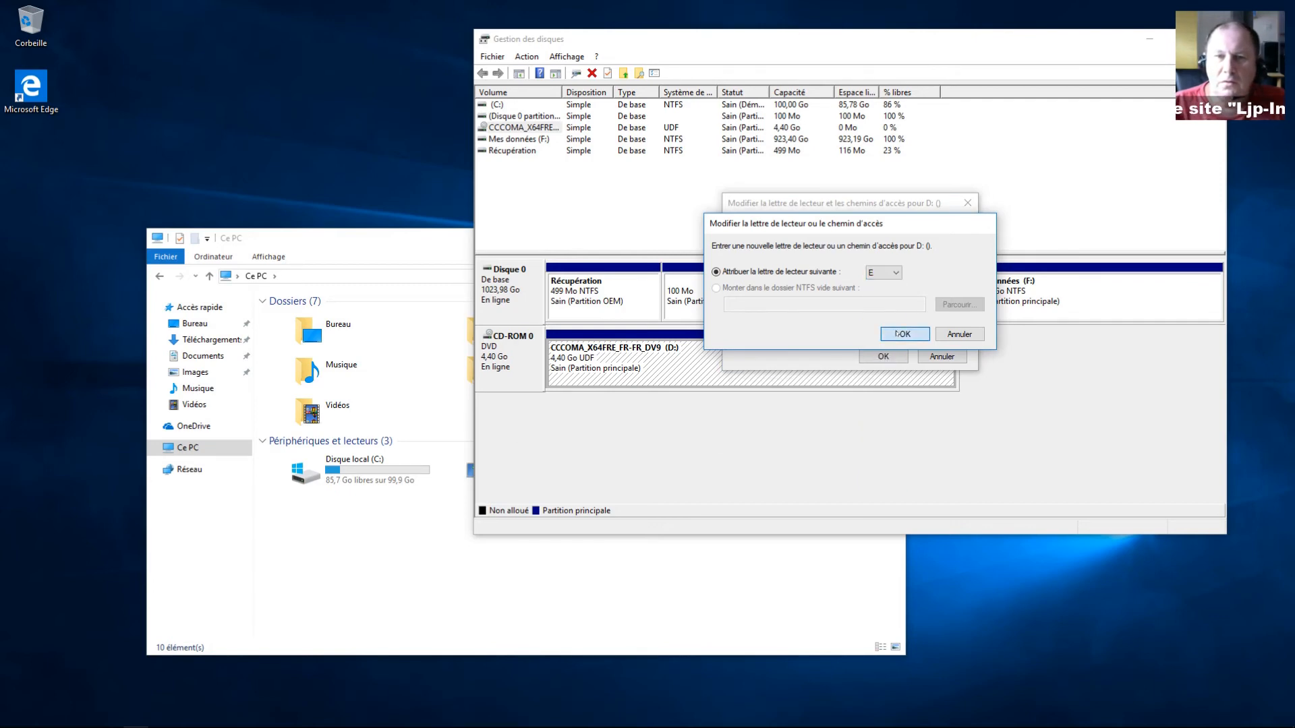
{"action": "left_click", "coordinate": [688, 420]}
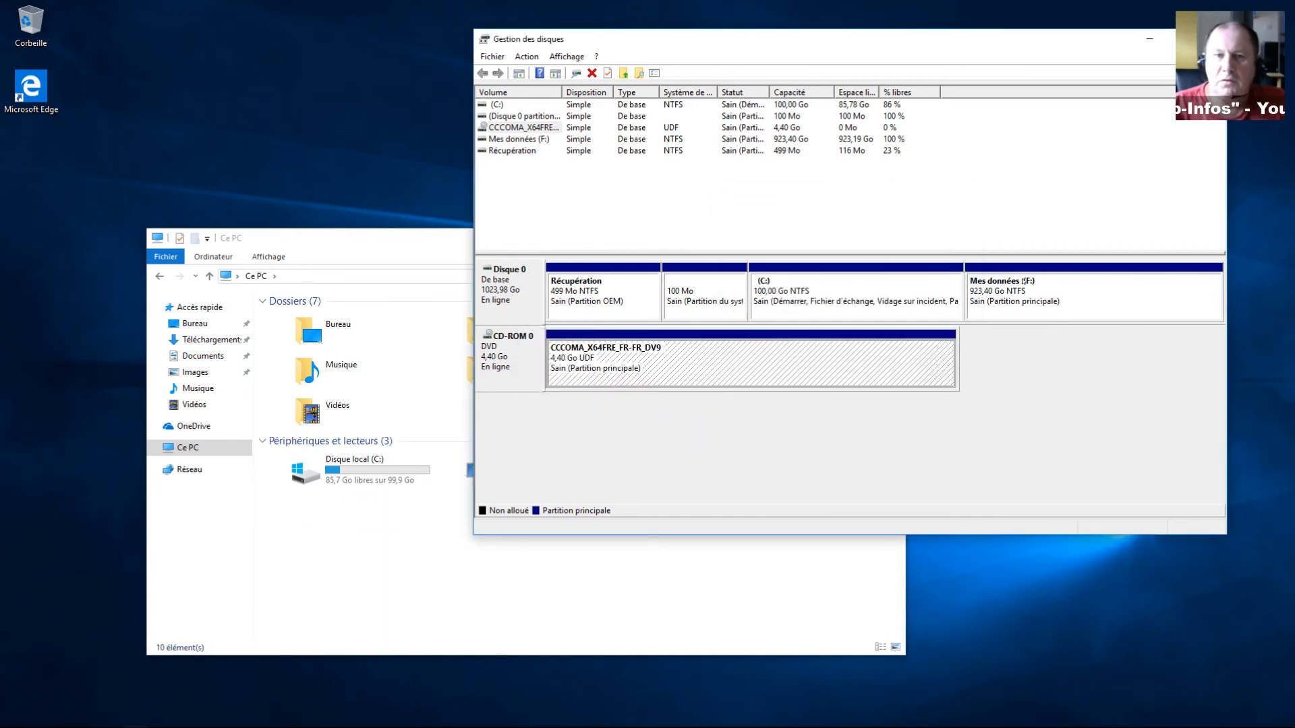
Step: Assign drive letter D: to Mes données and bring the Ce PC window forward
{"action": "right_click", "coordinate": [1026, 287]}
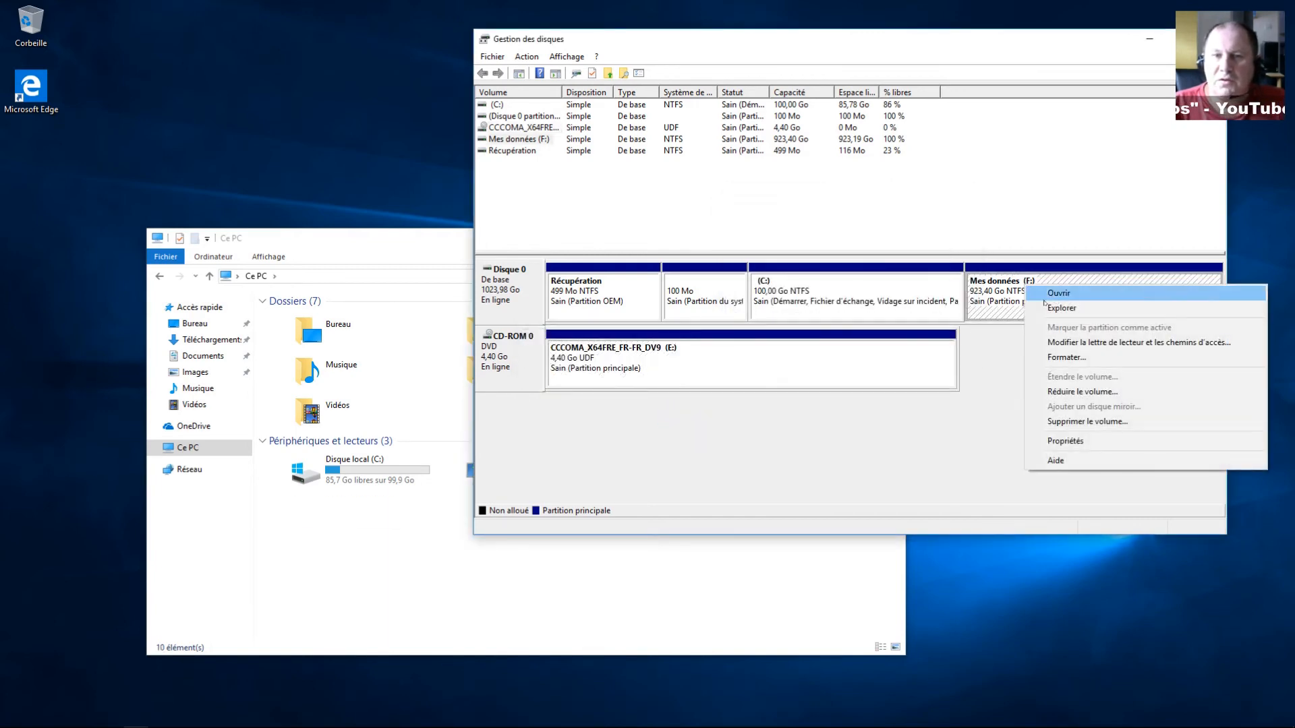
{"action": "left_click", "coordinate": [1082, 343]}
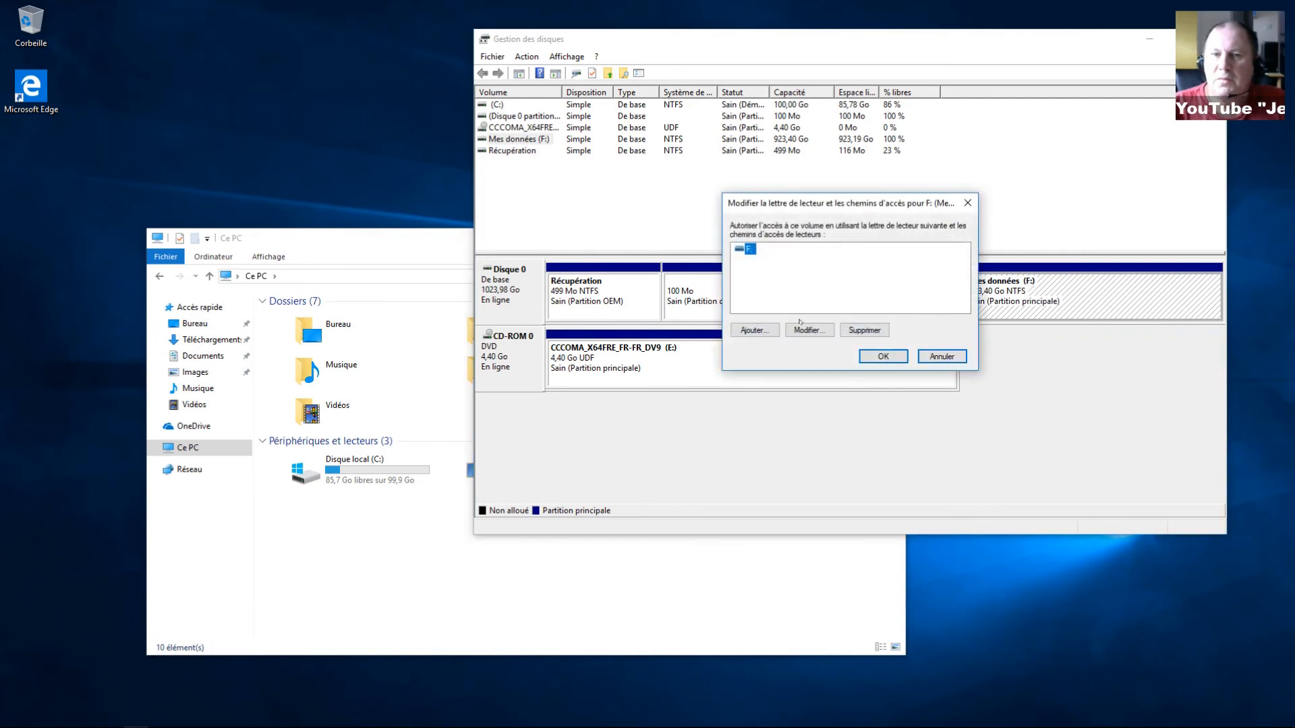
{"action": "left_click", "coordinate": [807, 329]}
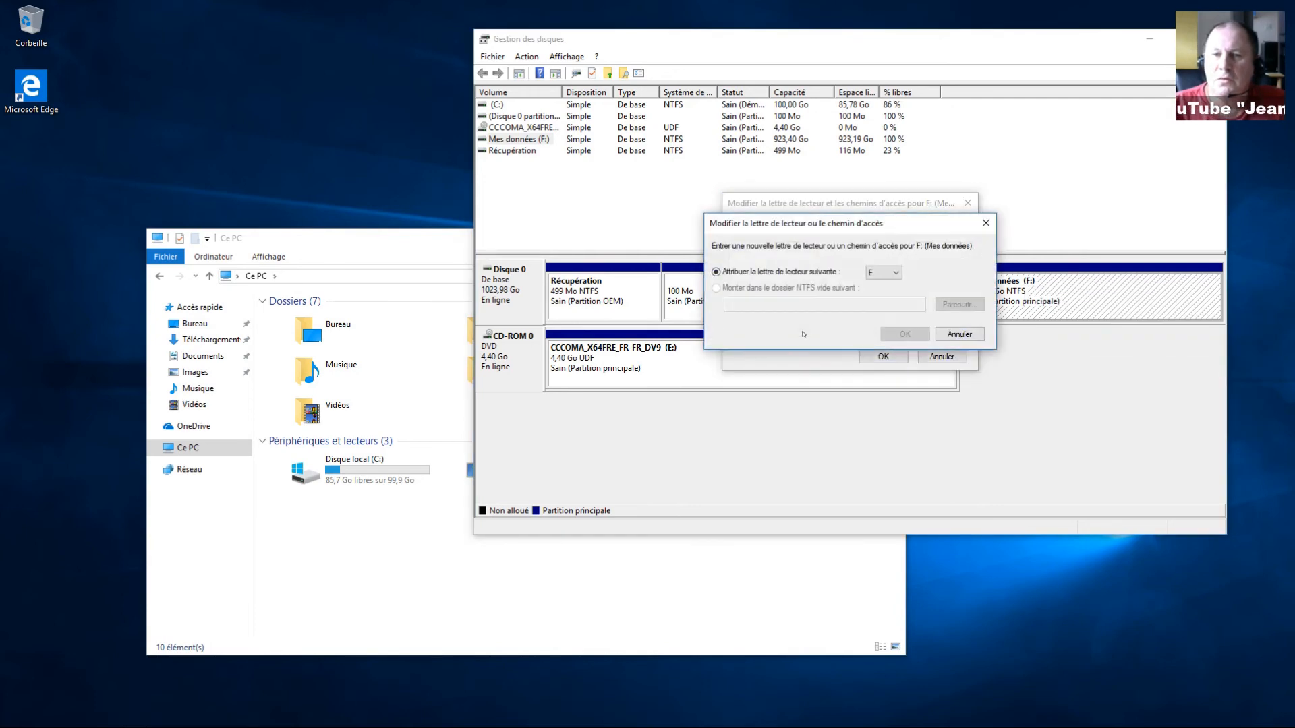
{"action": "left_click", "coordinate": [881, 274]}
{"action": "left_click", "coordinate": [884, 303]}
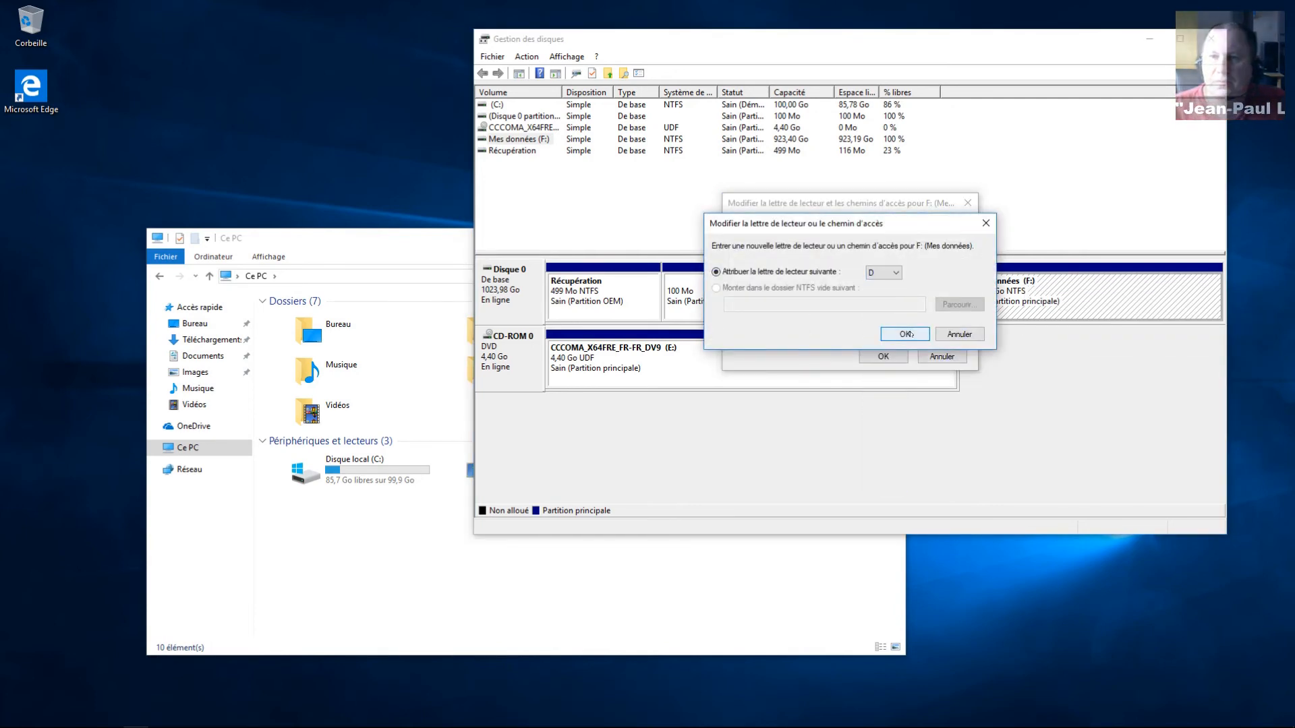
{"action": "left_click", "coordinate": [904, 334]}
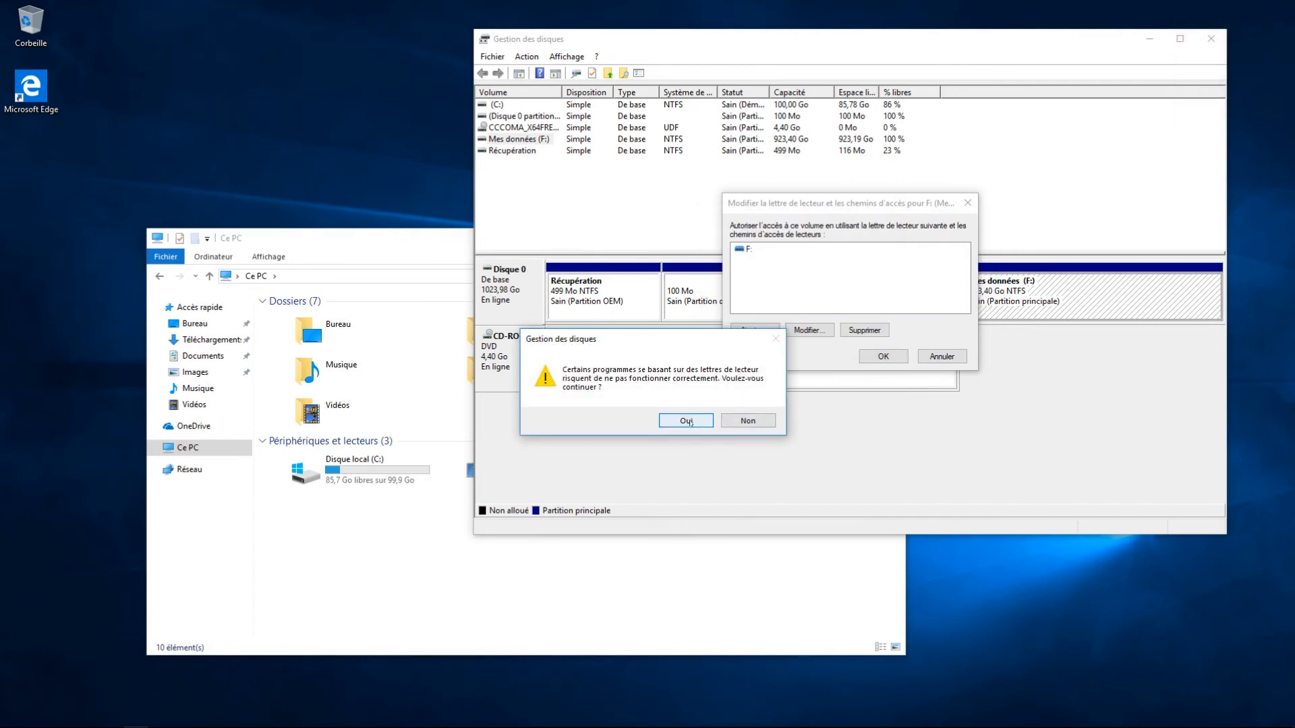
{"action": "left_click", "coordinate": [686, 421]}
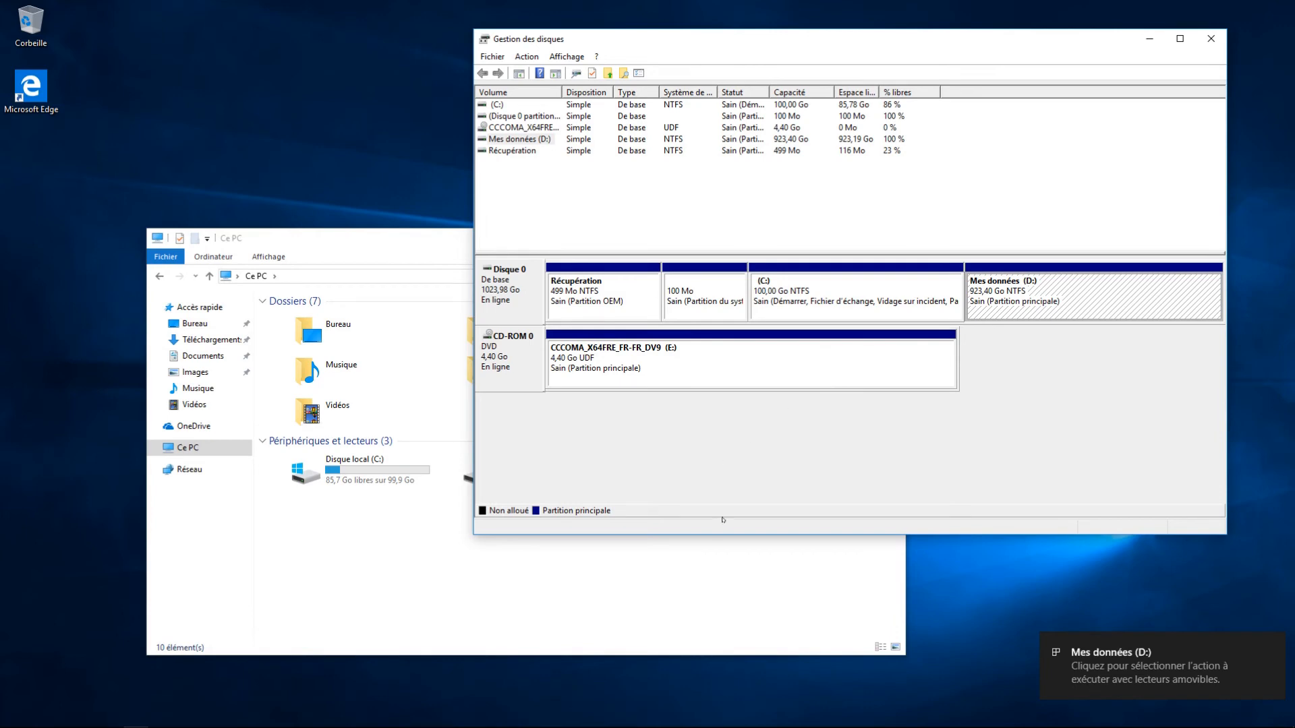
{"action": "left_click", "coordinate": [705, 569]}
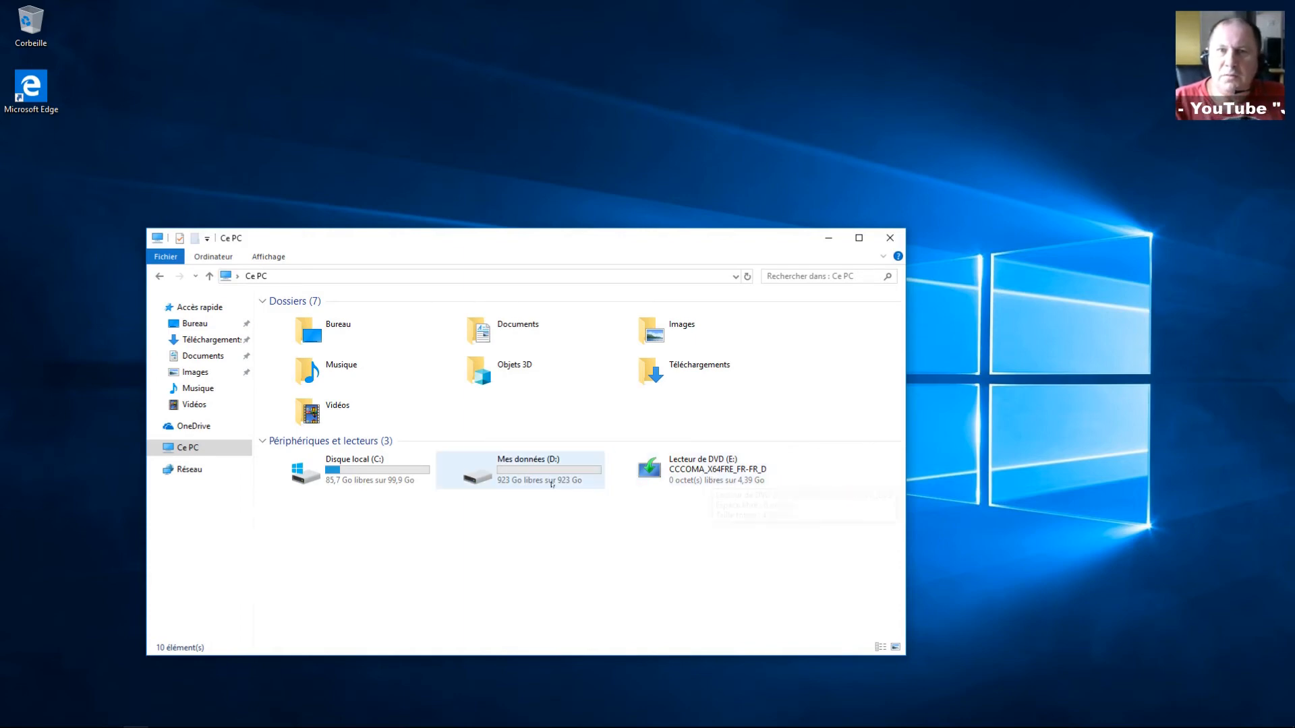
Step: Select and open the empty Mes données (D:) drive from Ce PC
{"action": "left_click", "coordinate": [552, 483]}
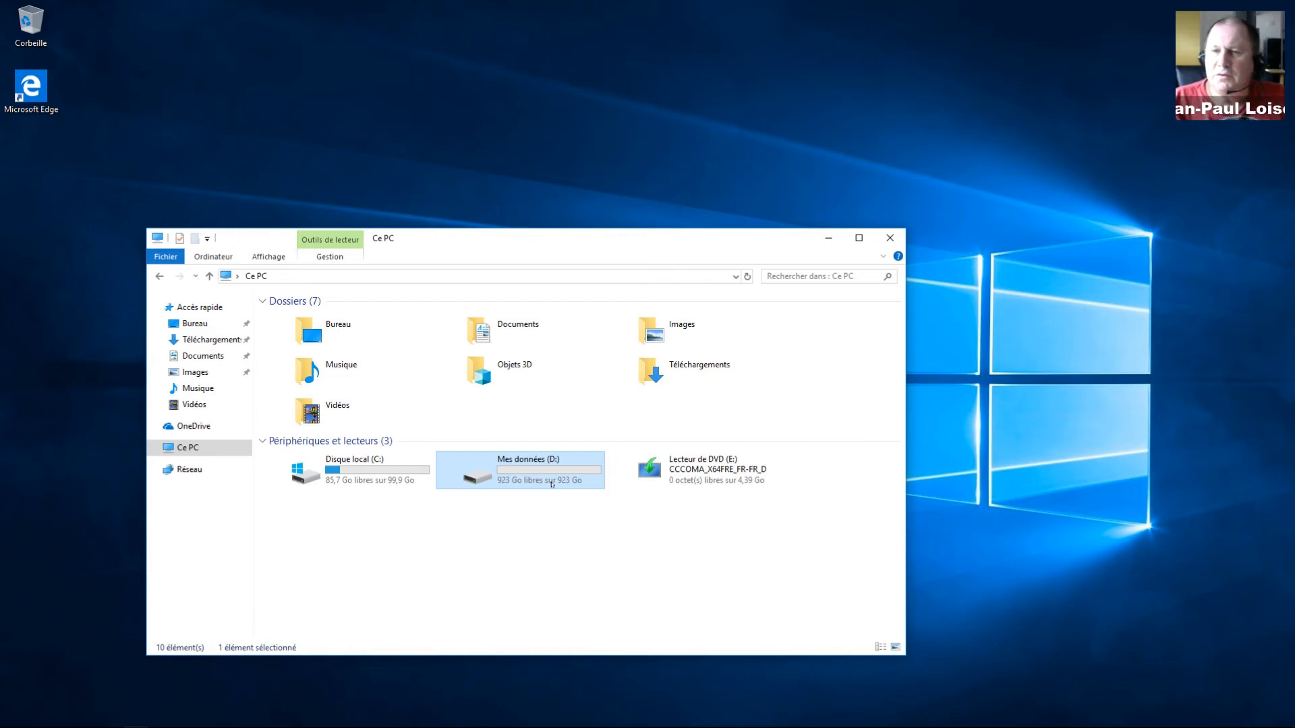
{"action": "double_click", "coordinate": [552, 483]}
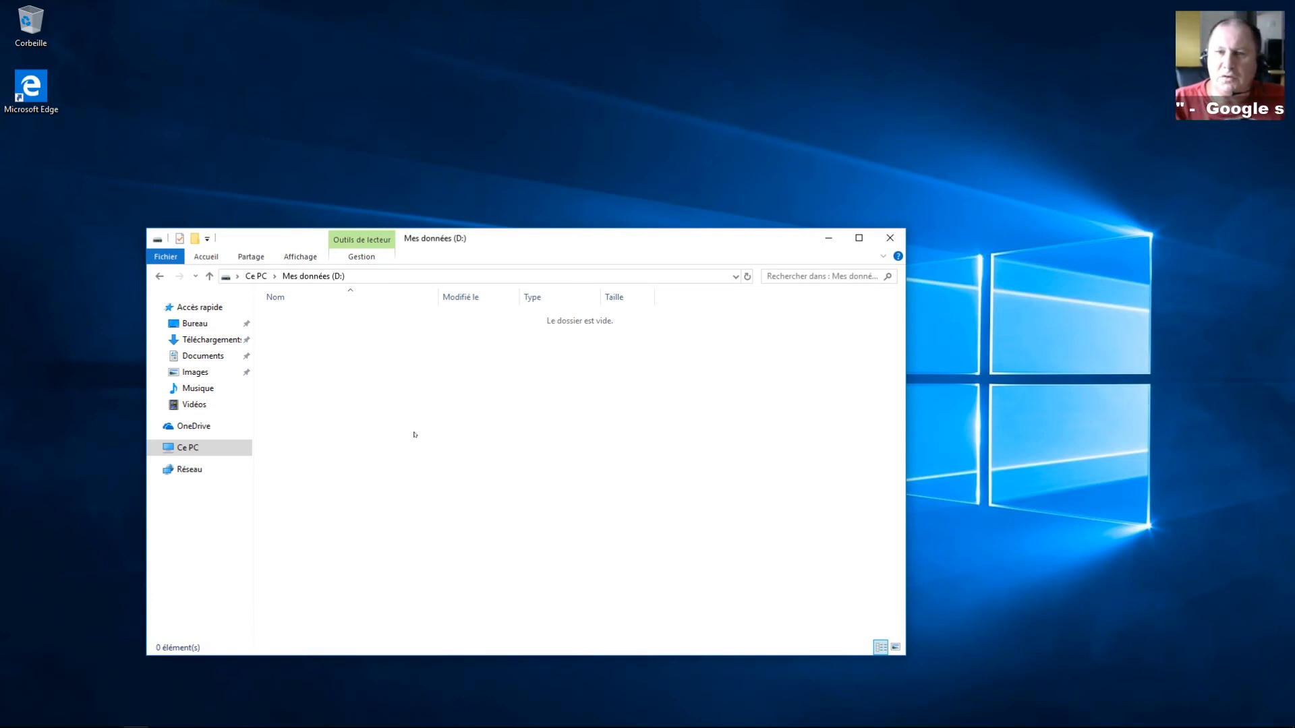
Step: Create a new folder named documents on Mes données (D:)
{"action": "right_click", "coordinate": [419, 404]}
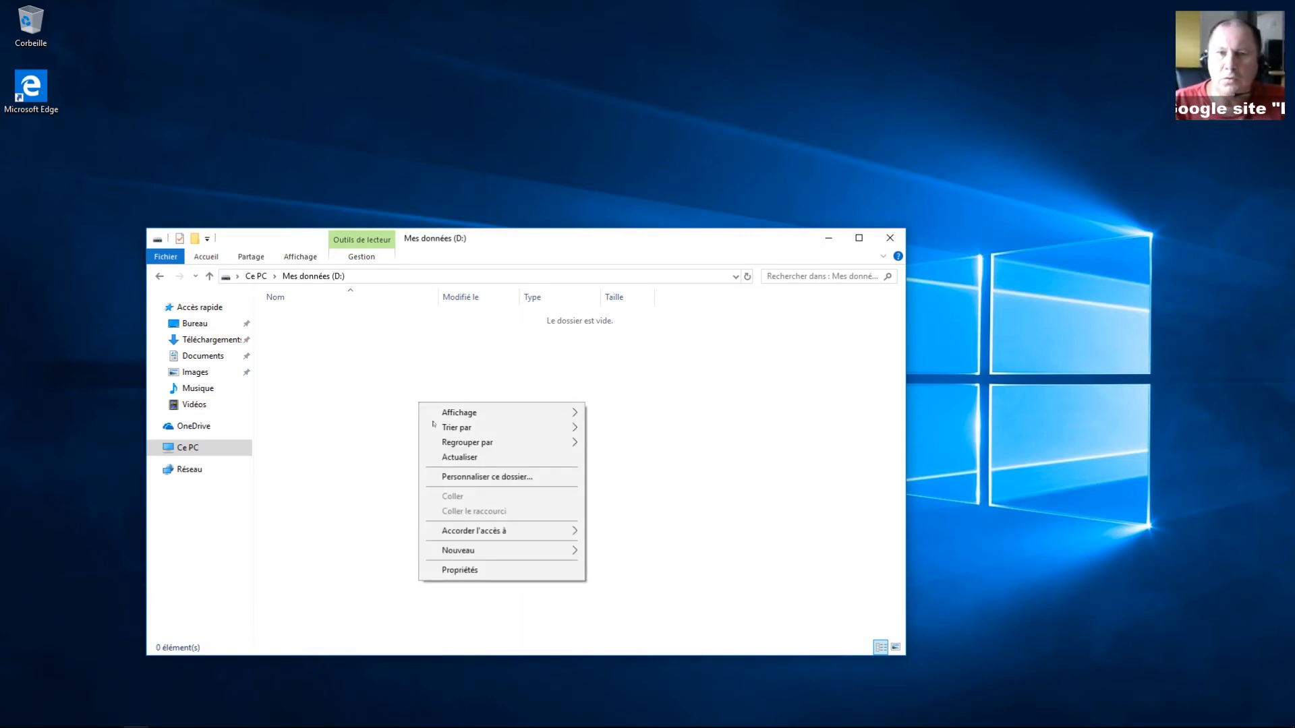
{"action": "mouse_move", "coordinate": [539, 556]}
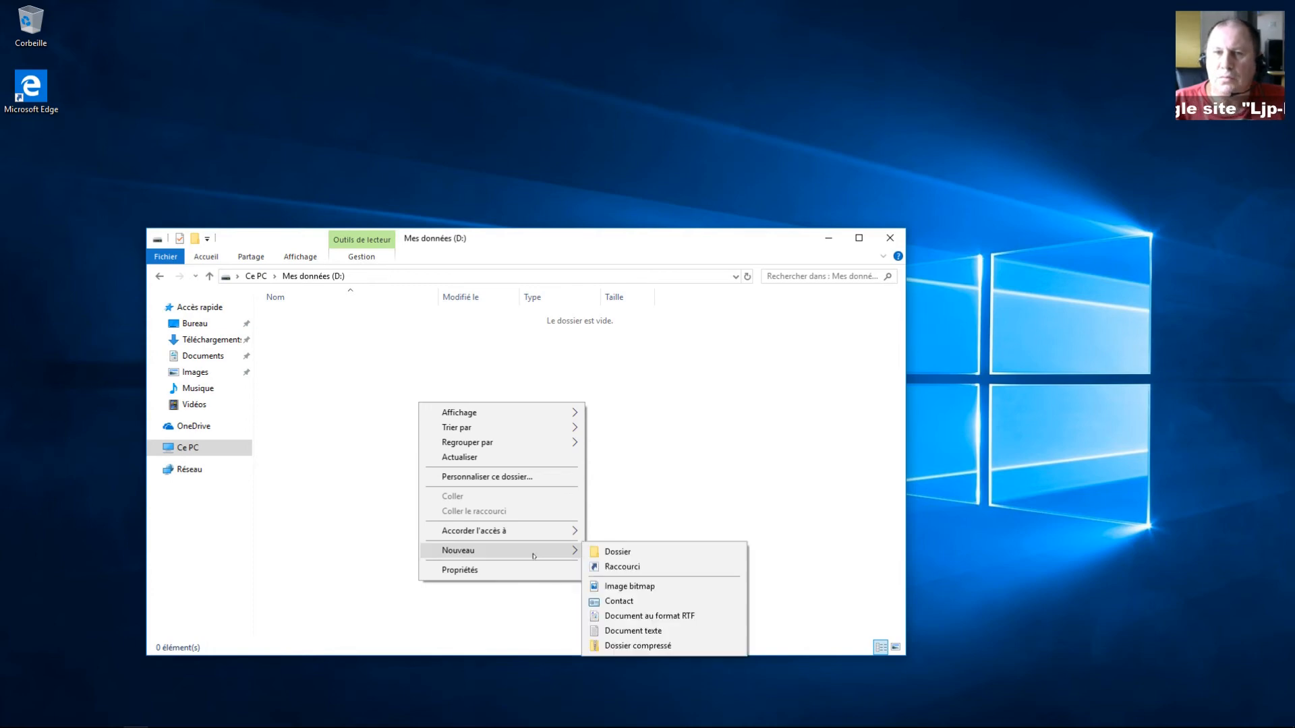
{"action": "left_click", "coordinate": [606, 552]}
{"action": "type", "text": "documents"}
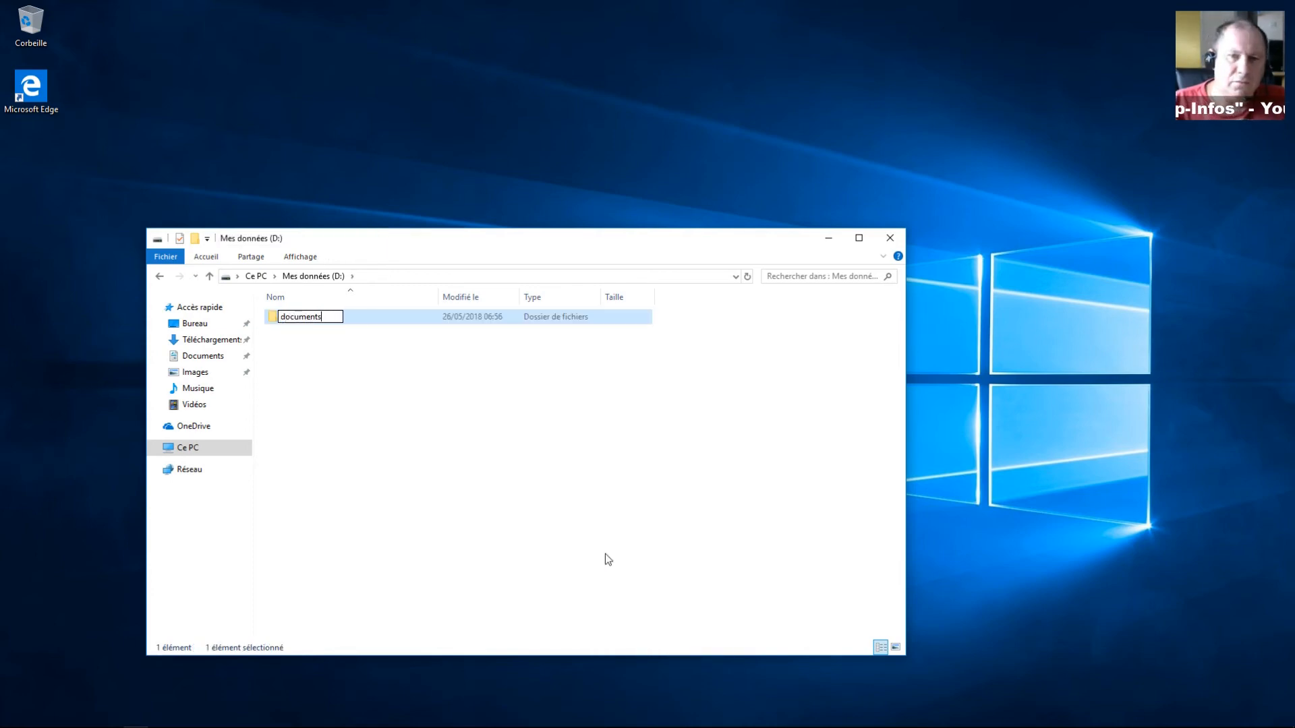
{"action": "key", "text": "Return"}
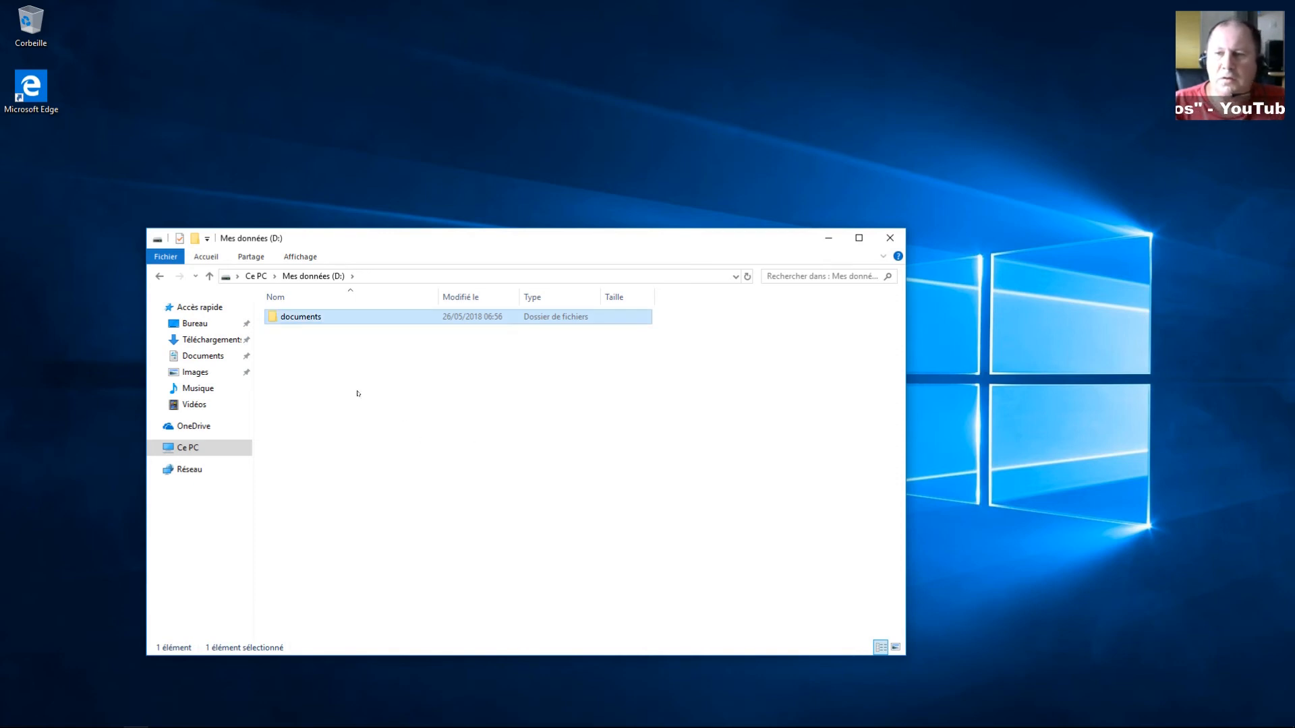
Step: Add two more folders on D:, named musique and vidéo
{"action": "right_click", "coordinate": [329, 365]}
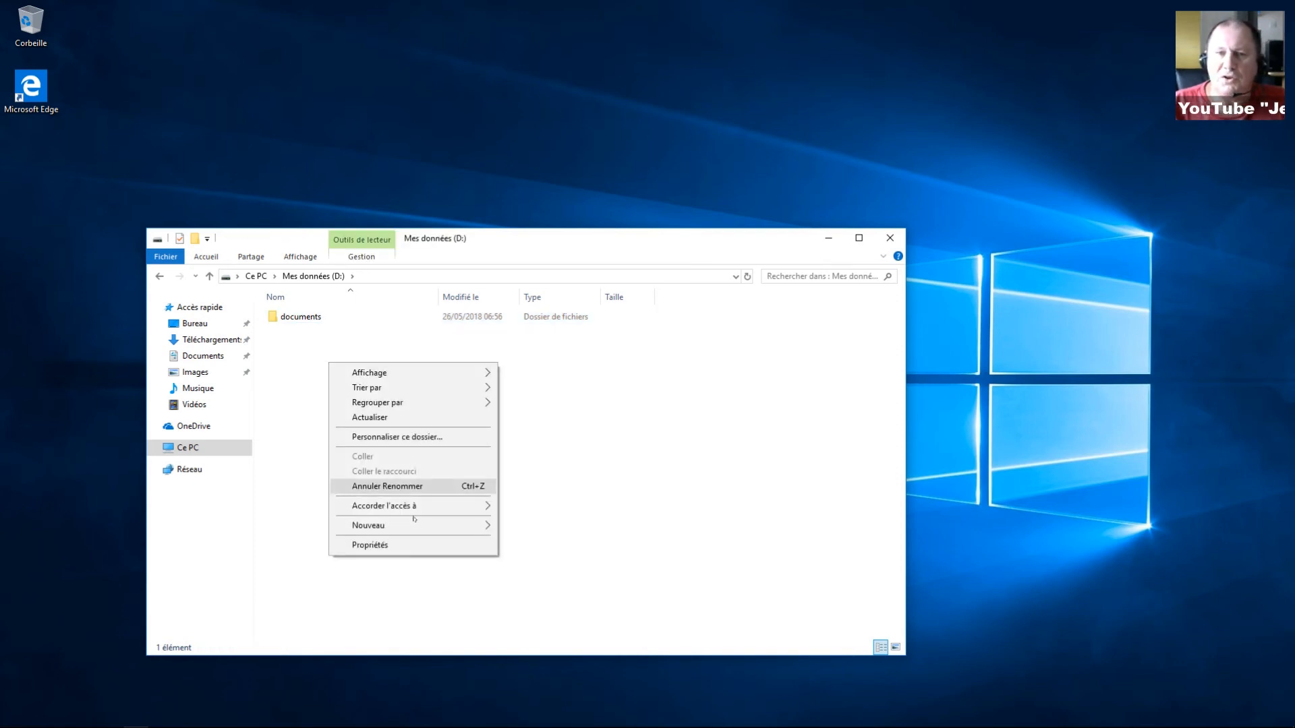
{"action": "mouse_move", "coordinate": [416, 526]}
{"action": "left_click", "coordinate": [530, 526]}
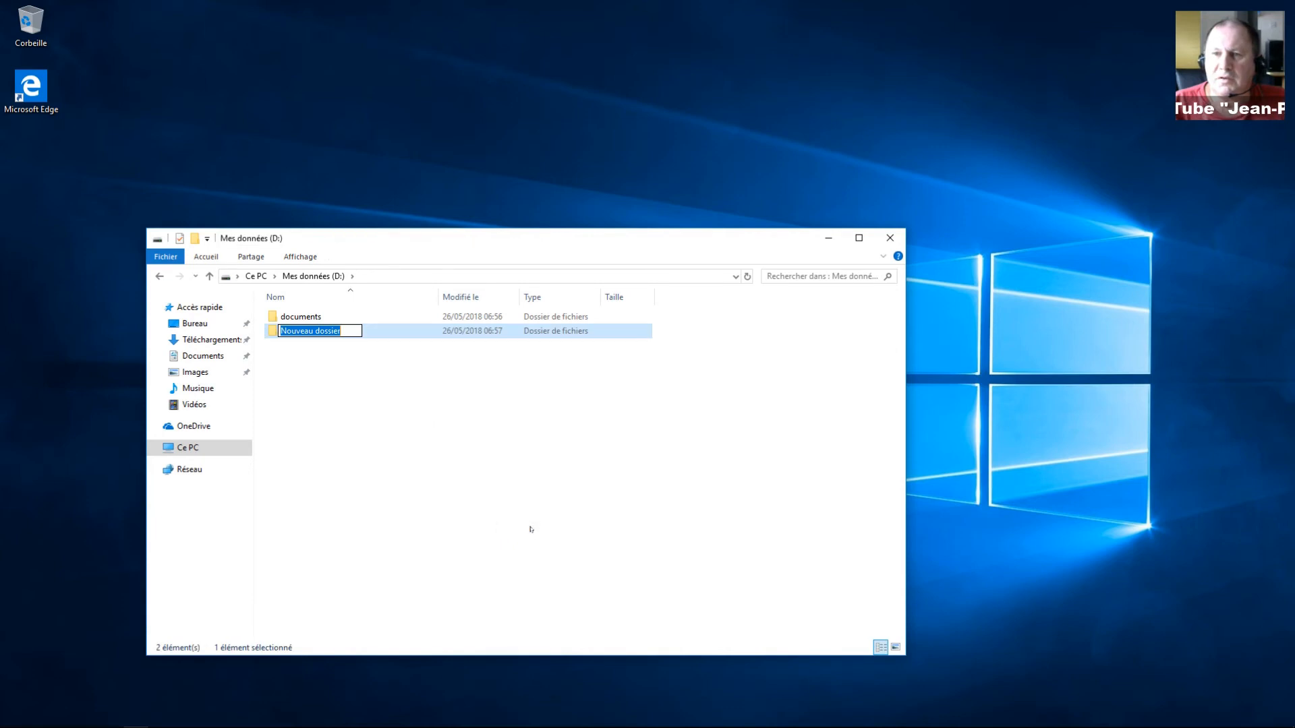
{"action": "type", "text": "musique"}
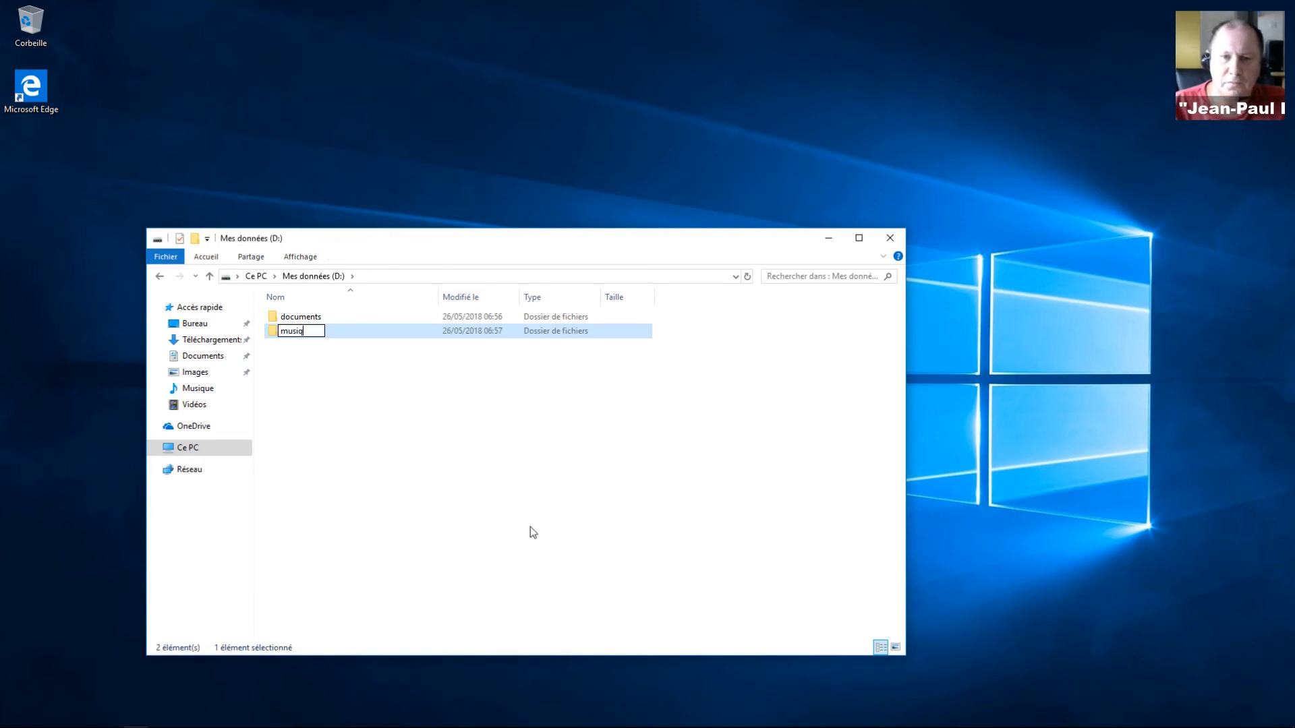
{"action": "left_click", "coordinate": [325, 387]}
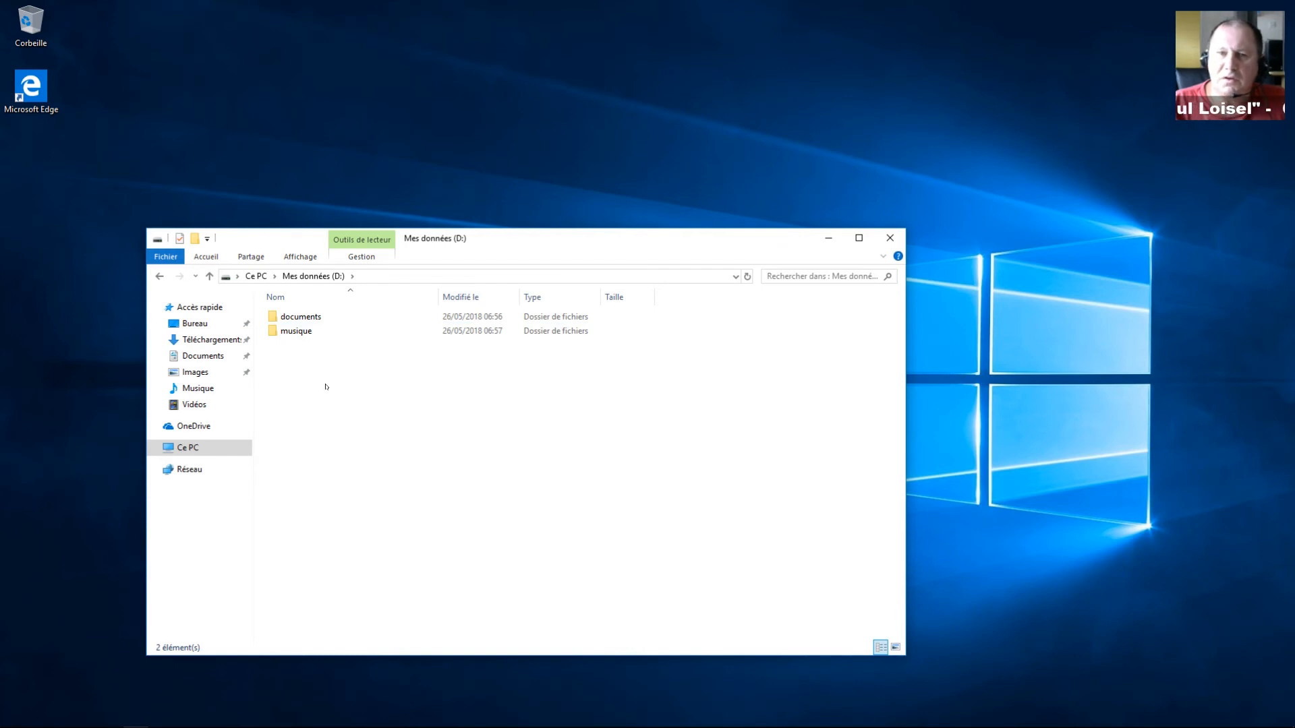
{"action": "right_click", "coordinate": [325, 387]}
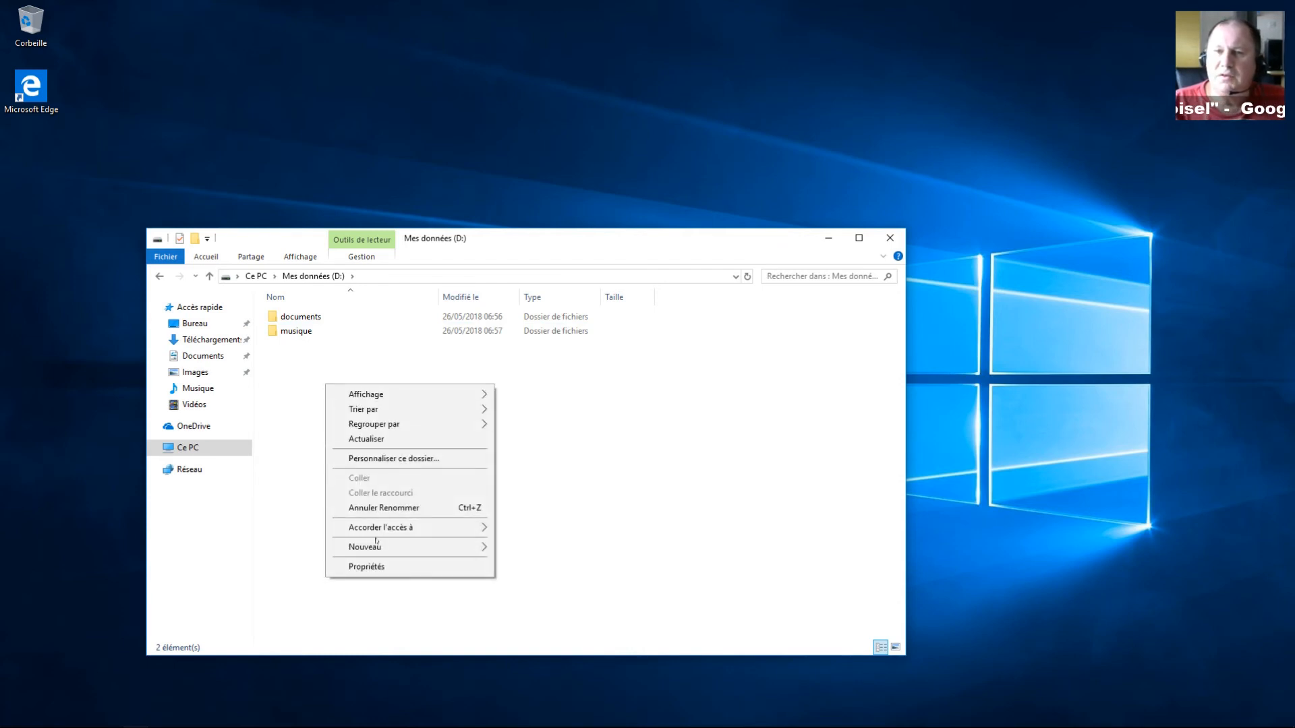
{"action": "mouse_move", "coordinate": [381, 546]}
{"action": "left_click", "coordinate": [511, 547]}
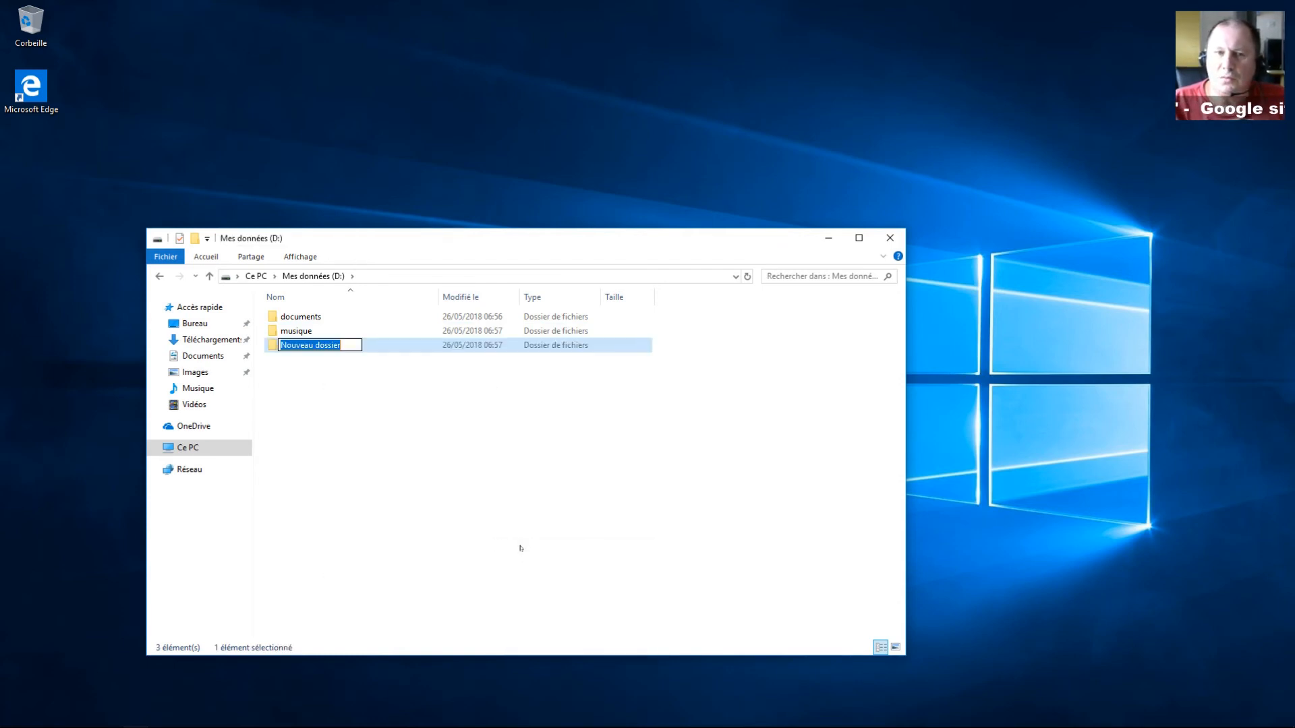
{"action": "type", "text": "vidéo"}
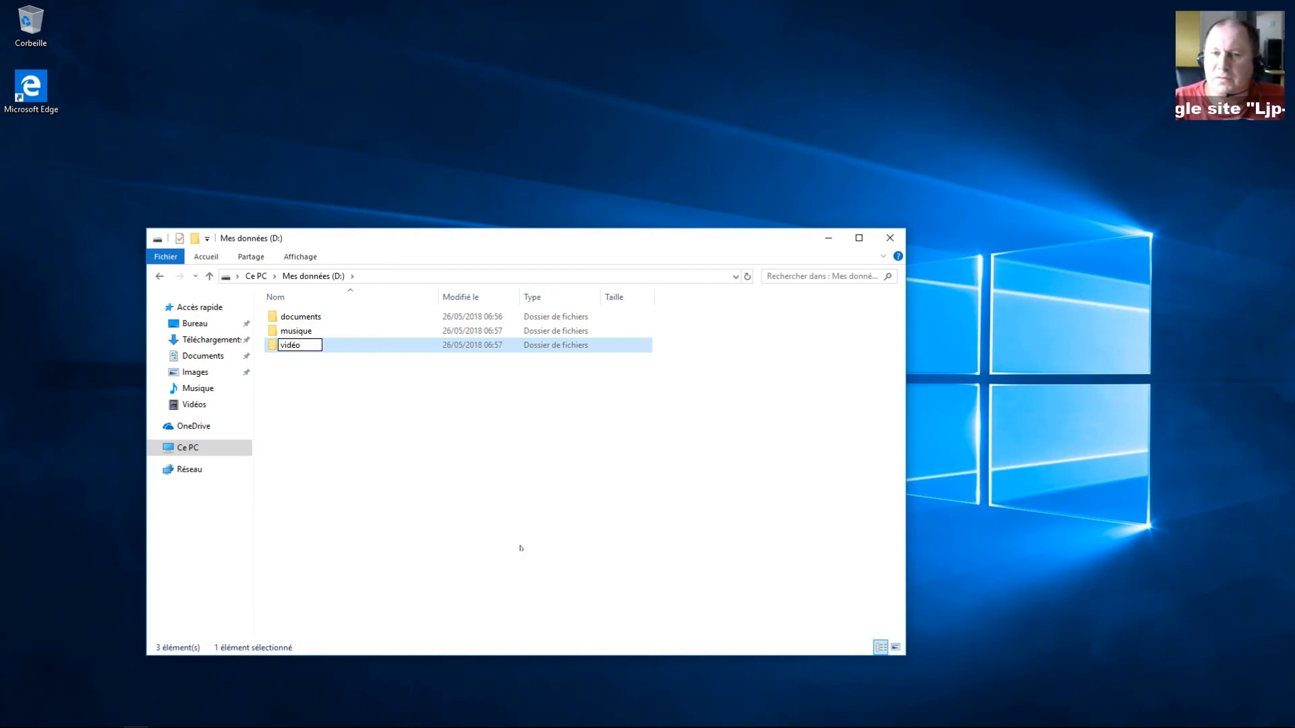
{"action": "left_click", "coordinate": [520, 546]}
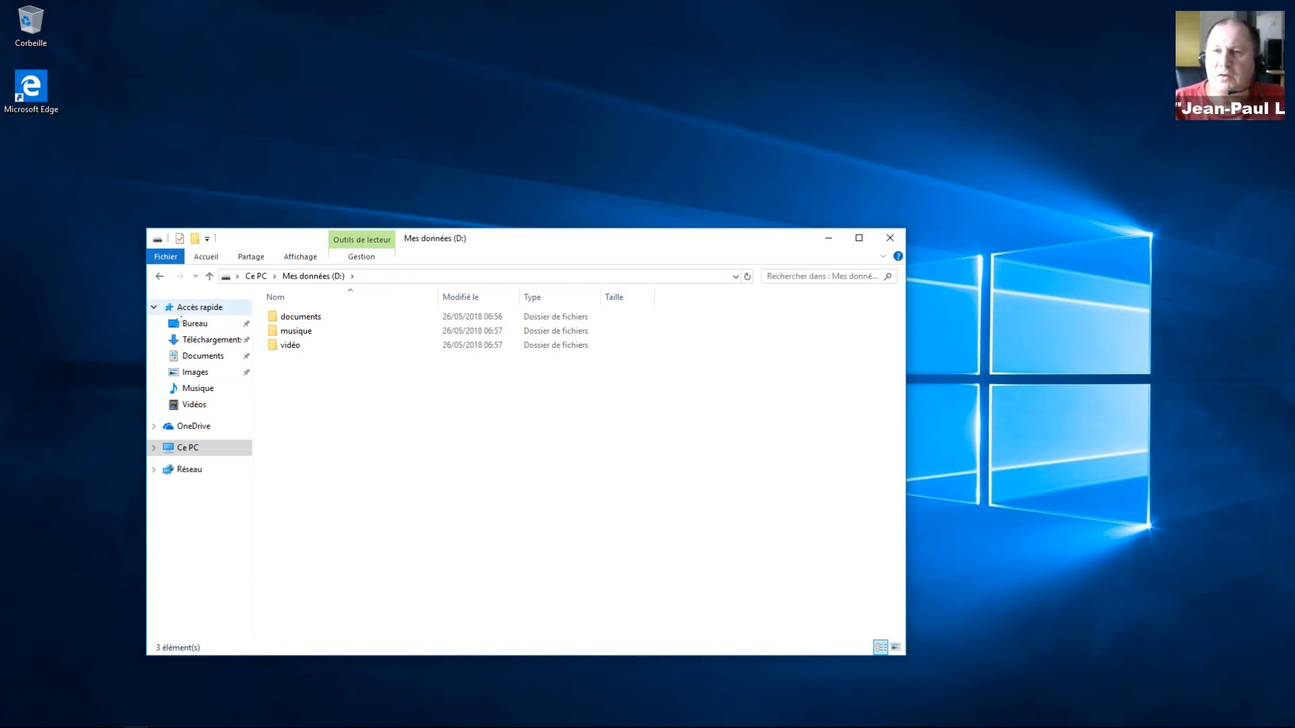
Step: Open the Documents folder's Properties on the Emplacement tab, showing its C:\Users location
{"action": "left_click", "coordinate": [154, 449]}
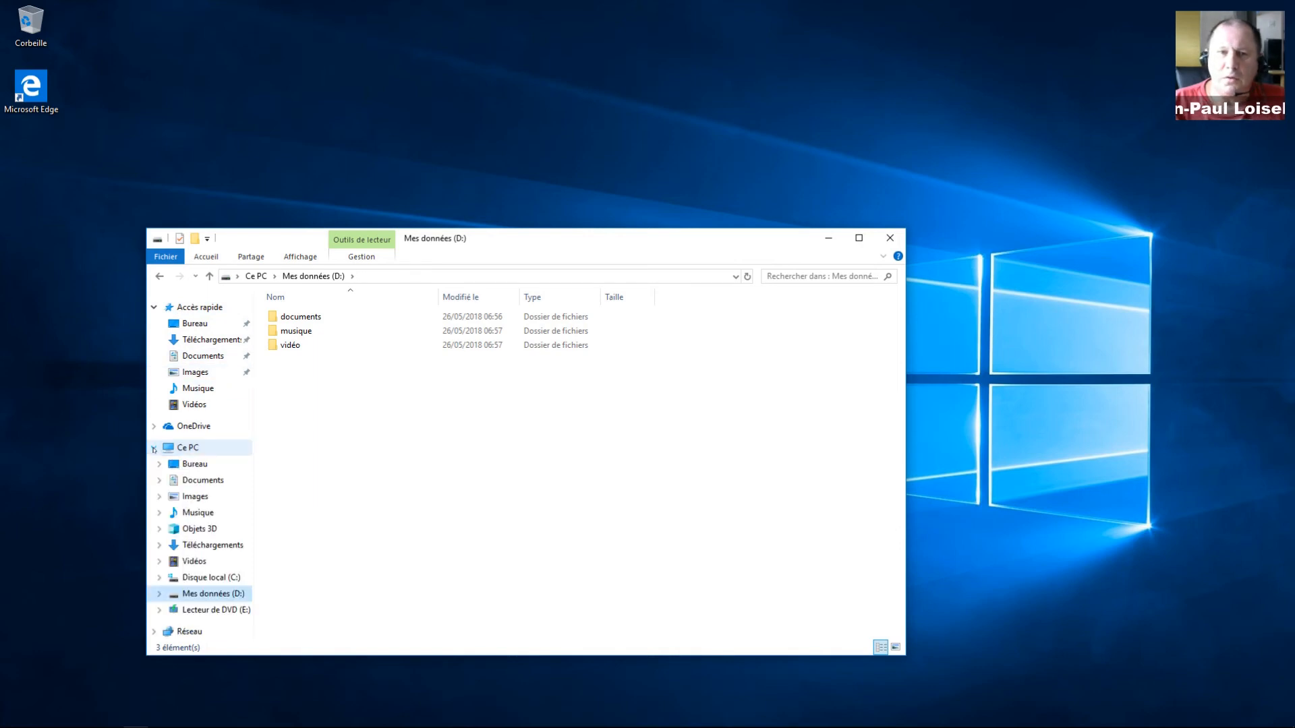
{"action": "right_click", "coordinate": [200, 482]}
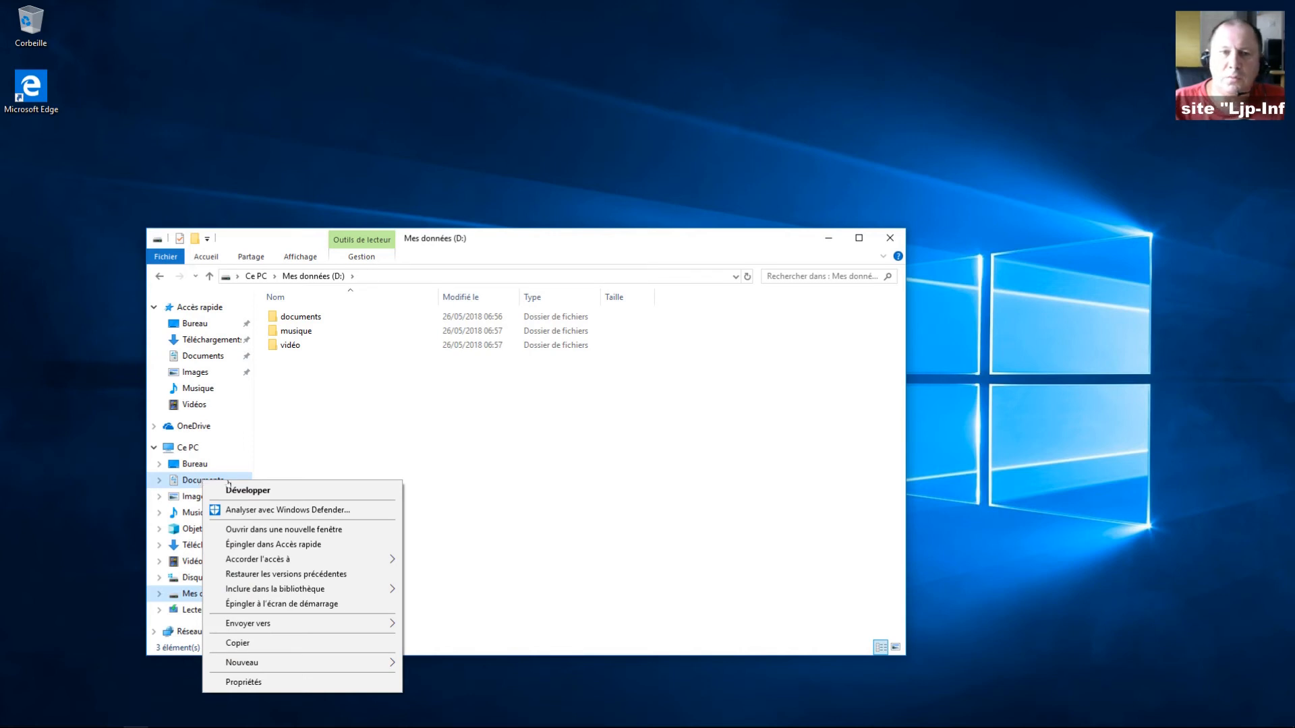
{"action": "left_click", "coordinate": [251, 679]}
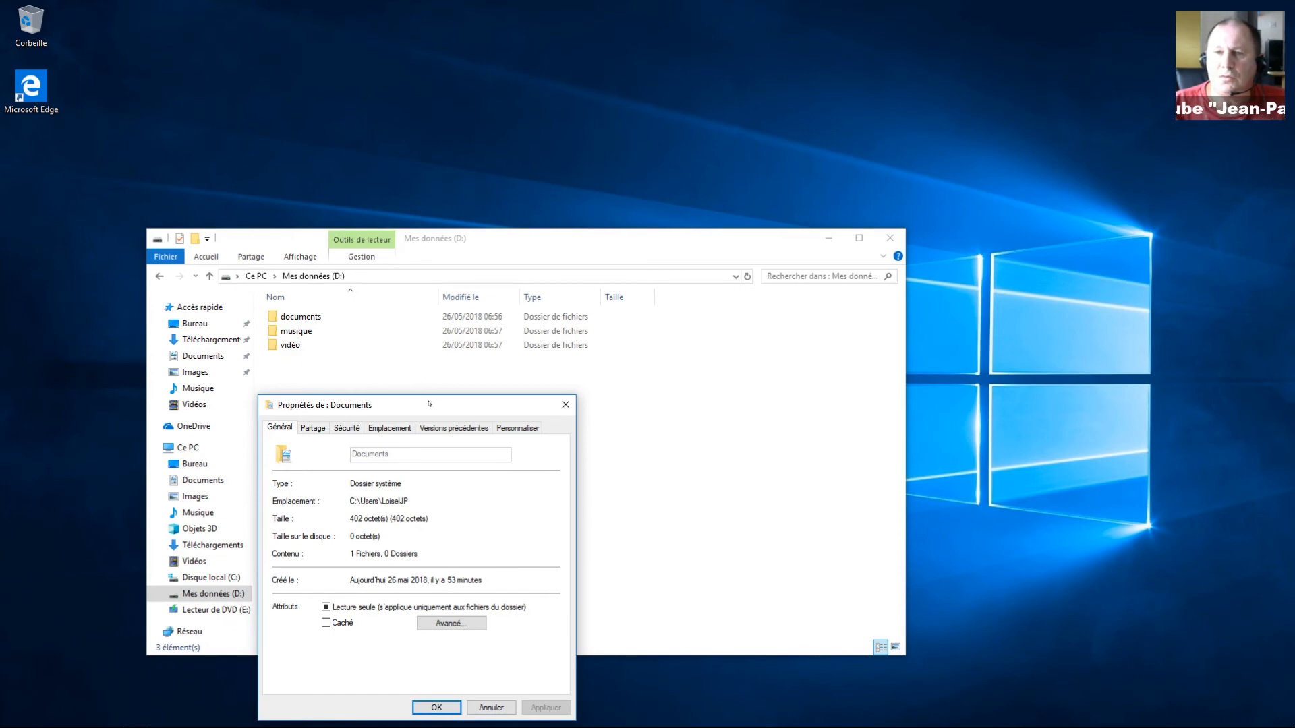
{"action": "left_click_drag", "start_coordinate": [432, 404], "coordinate": [861, 328]}
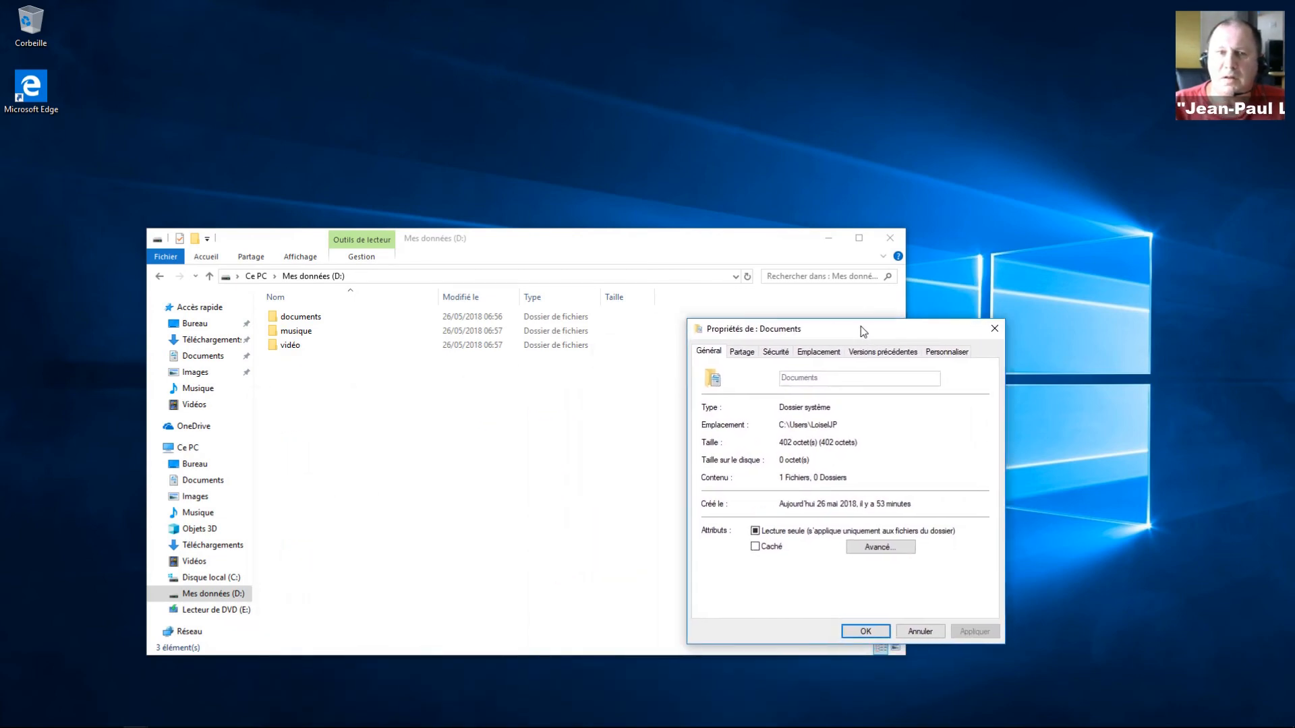
{"action": "left_click", "coordinate": [828, 352]}
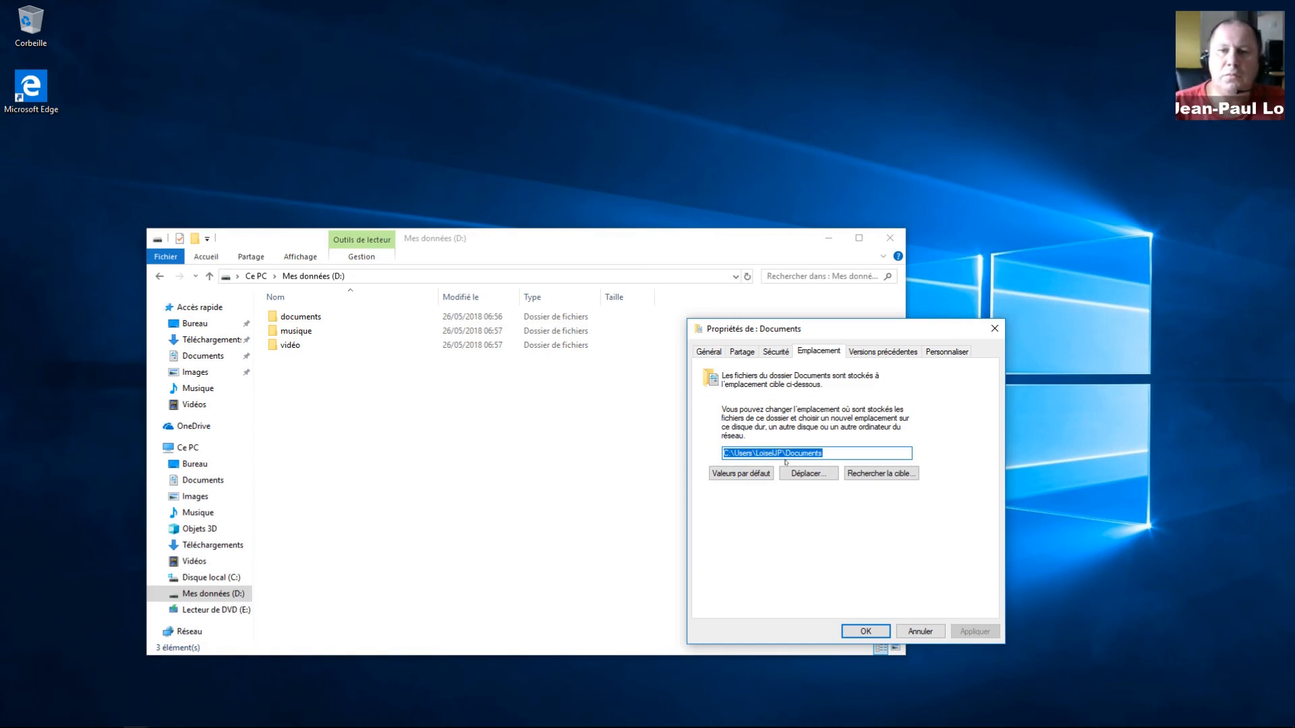
Step: Move the Documents folder's location to D:\documents, transferring its existing files
{"action": "left_click", "coordinate": [816, 475]}
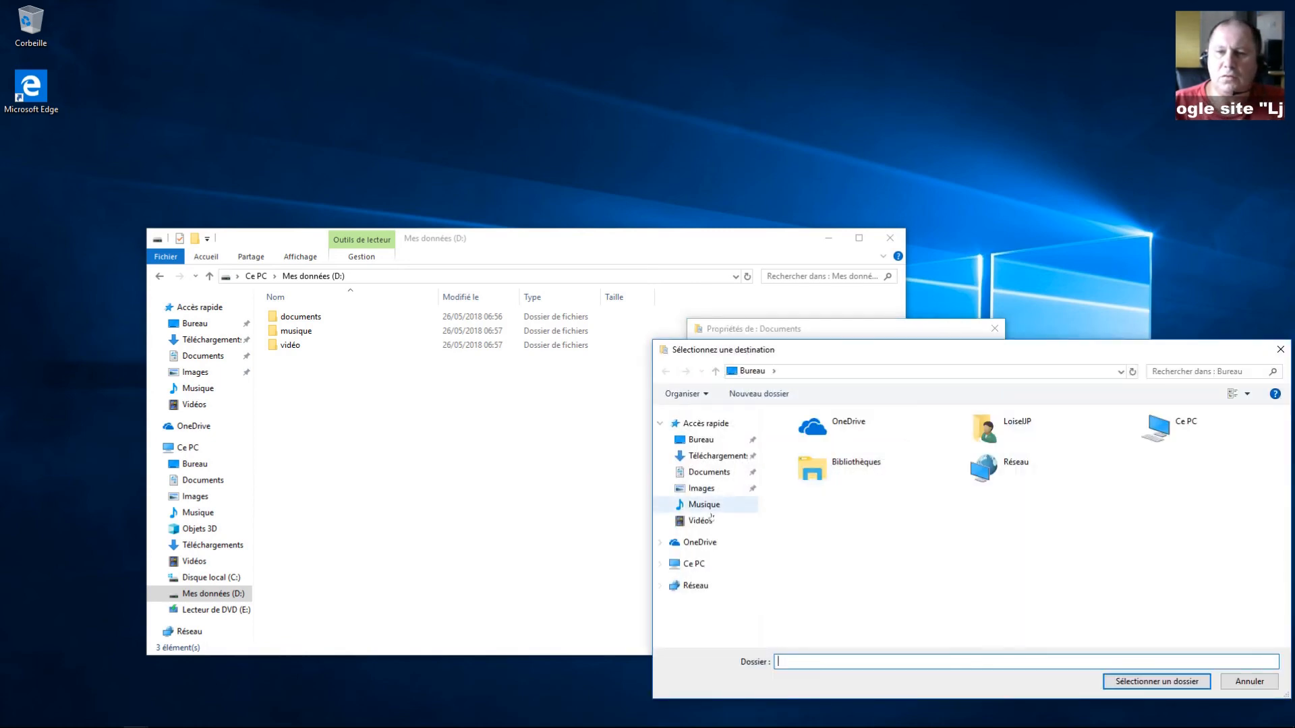
{"action": "left_click", "coordinate": [694, 563]}
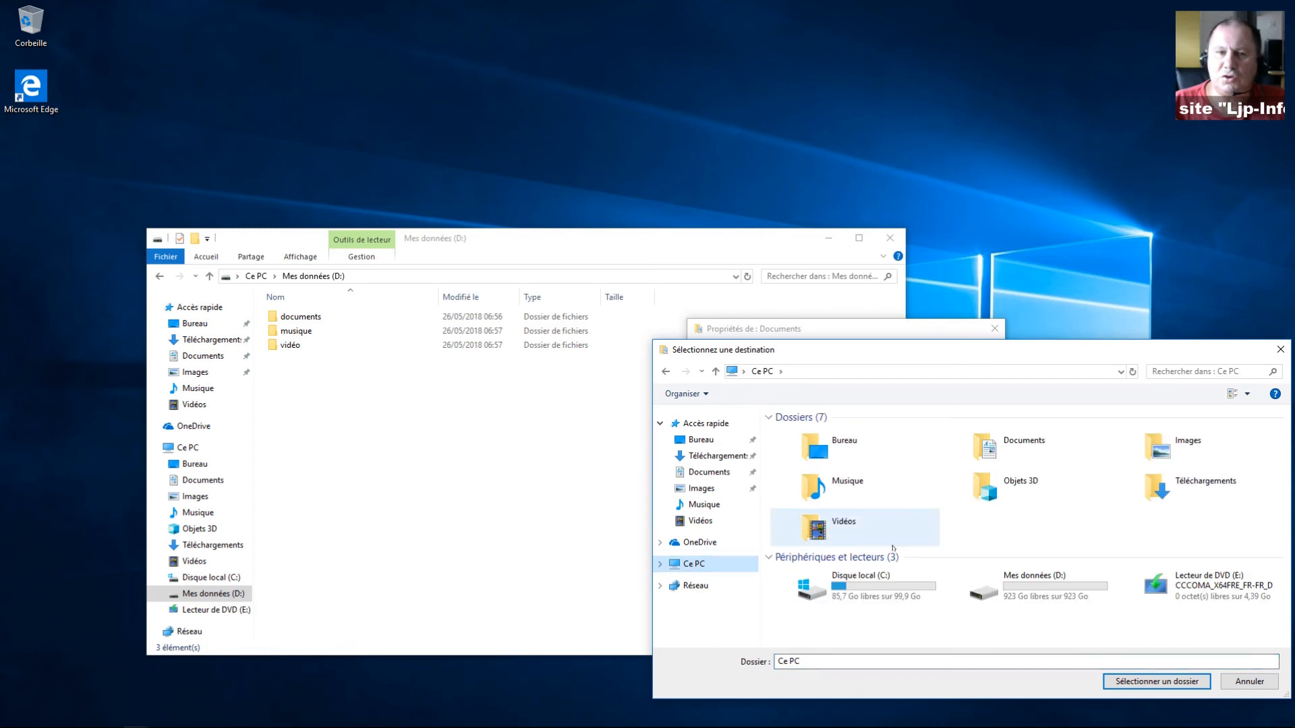
{"action": "double_click", "coordinate": [1025, 585]}
{"action": "double_click", "coordinate": [796, 437]}
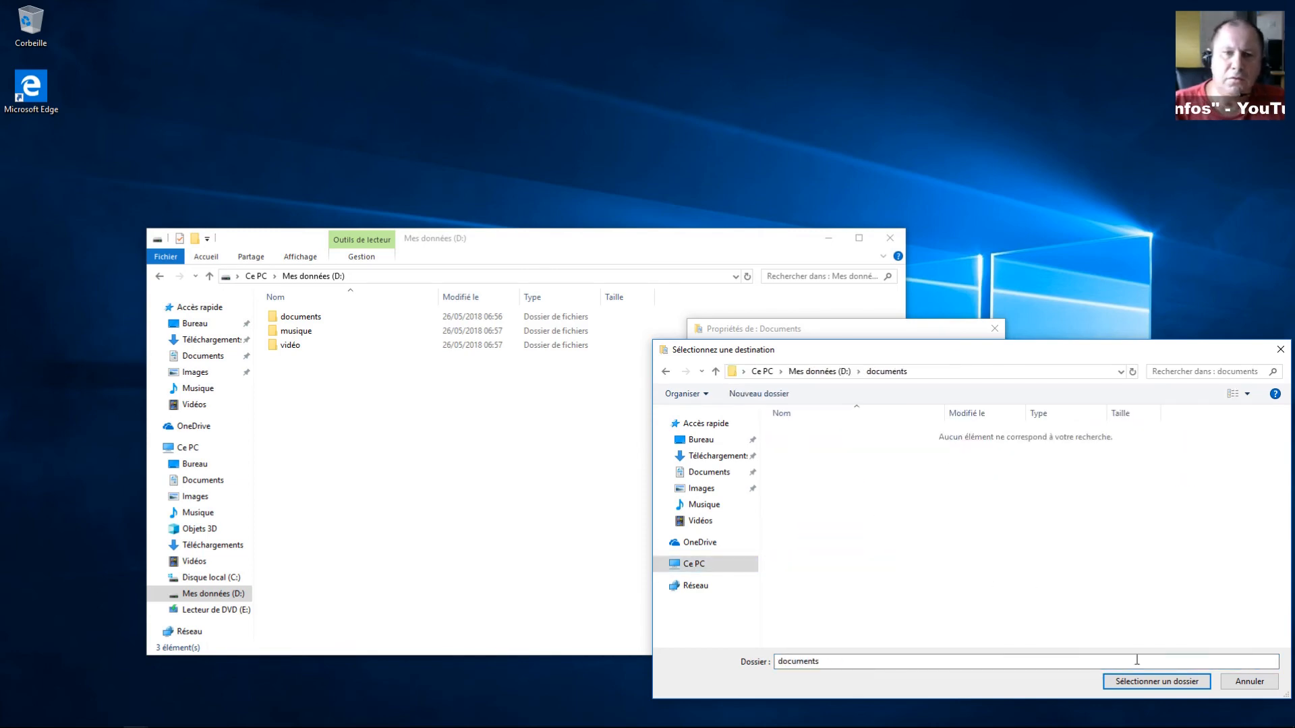
{"action": "left_click", "coordinate": [1166, 686]}
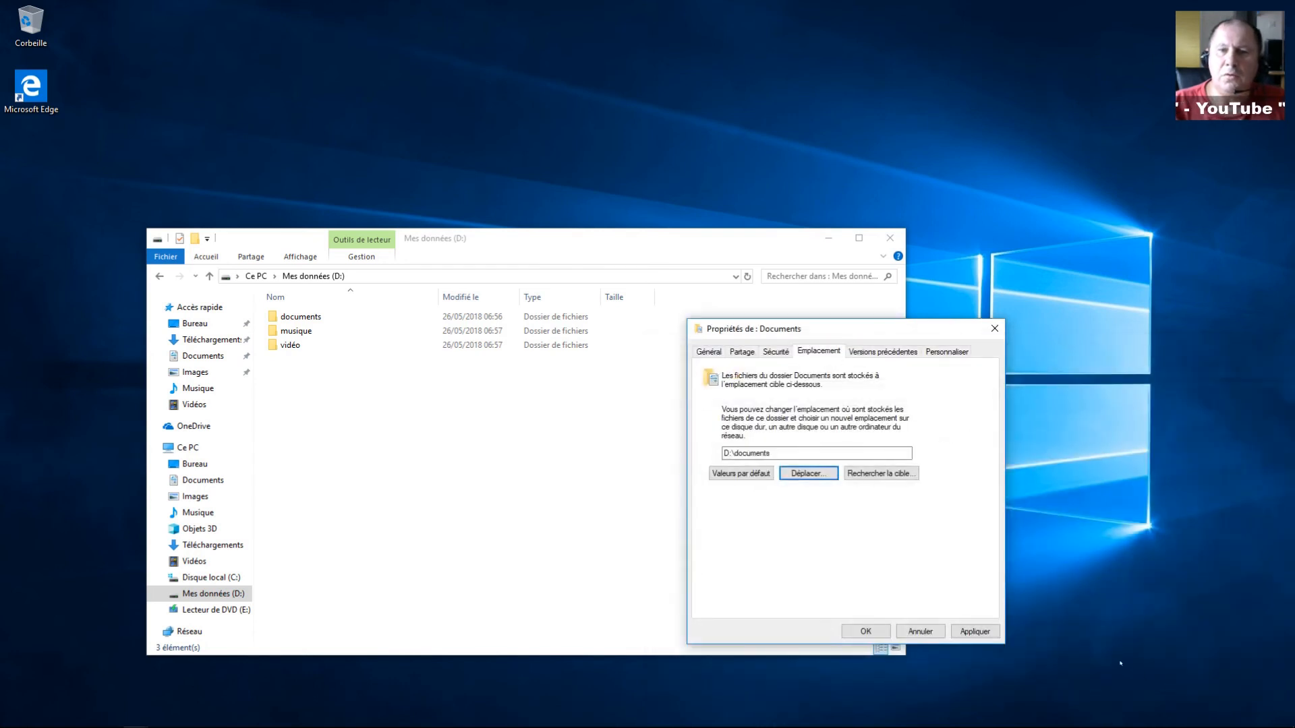
{"action": "left_click", "coordinate": [974, 631]}
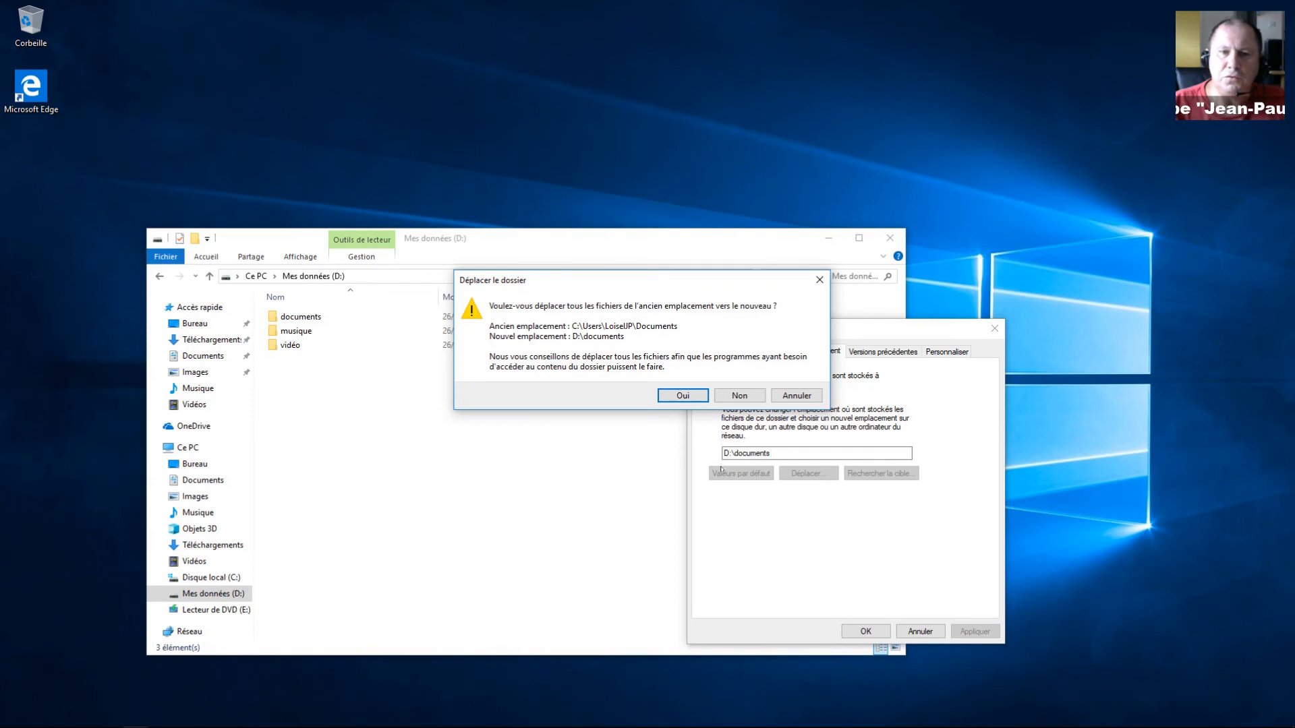
{"action": "left_click", "coordinate": [684, 395]}
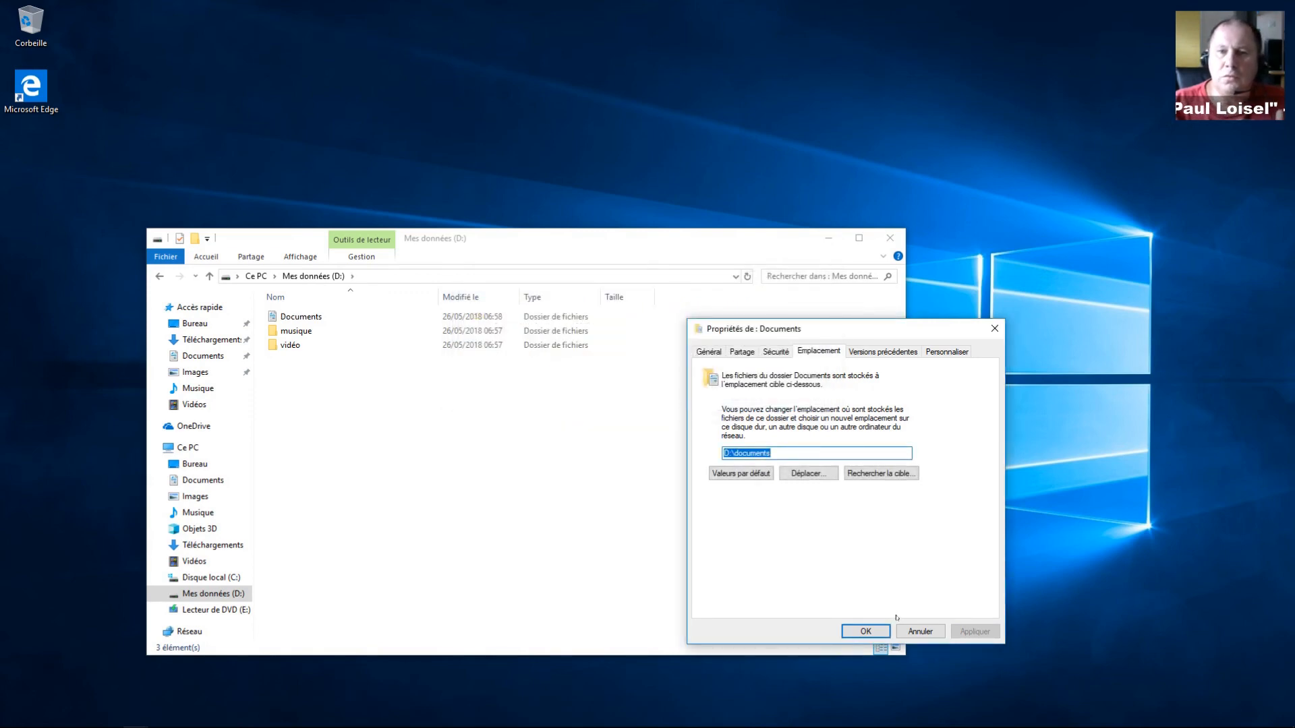
{"action": "left_click", "coordinate": [865, 631]}
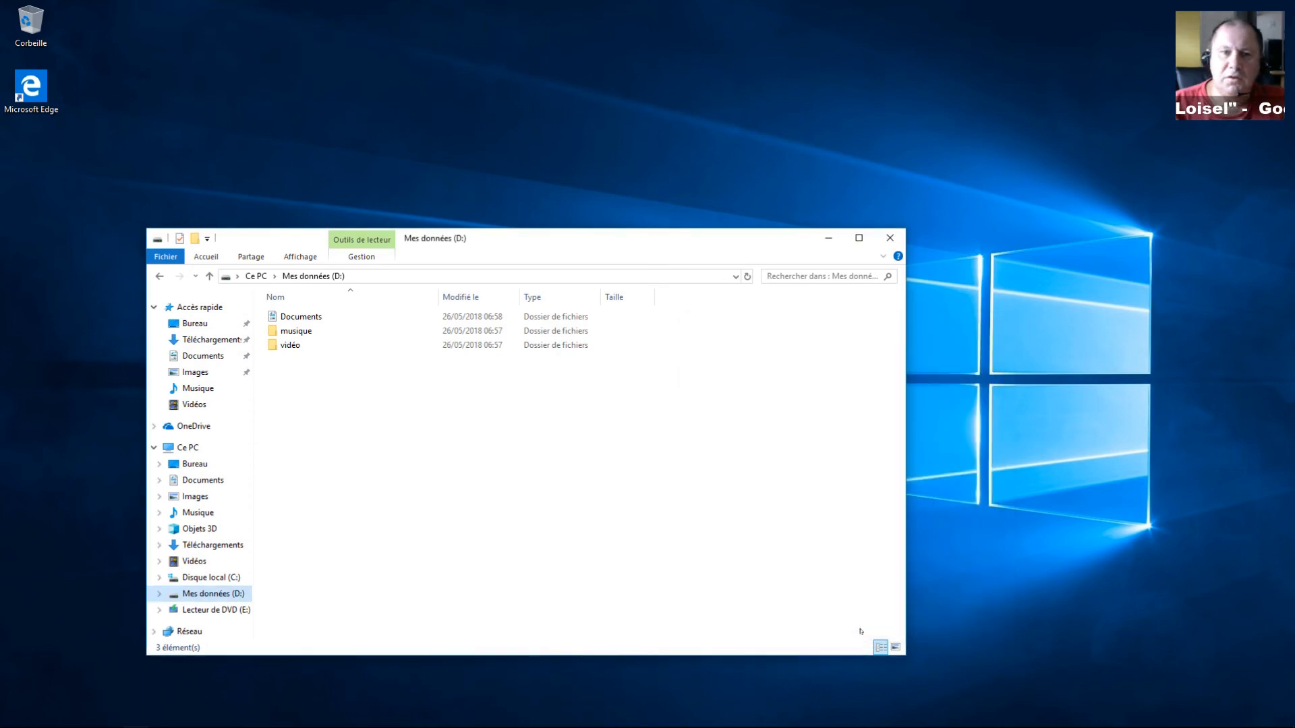
Step: Set the Musique folder's location to D:\musique and move its existing files there
{"action": "right_click", "coordinate": [185, 514]}
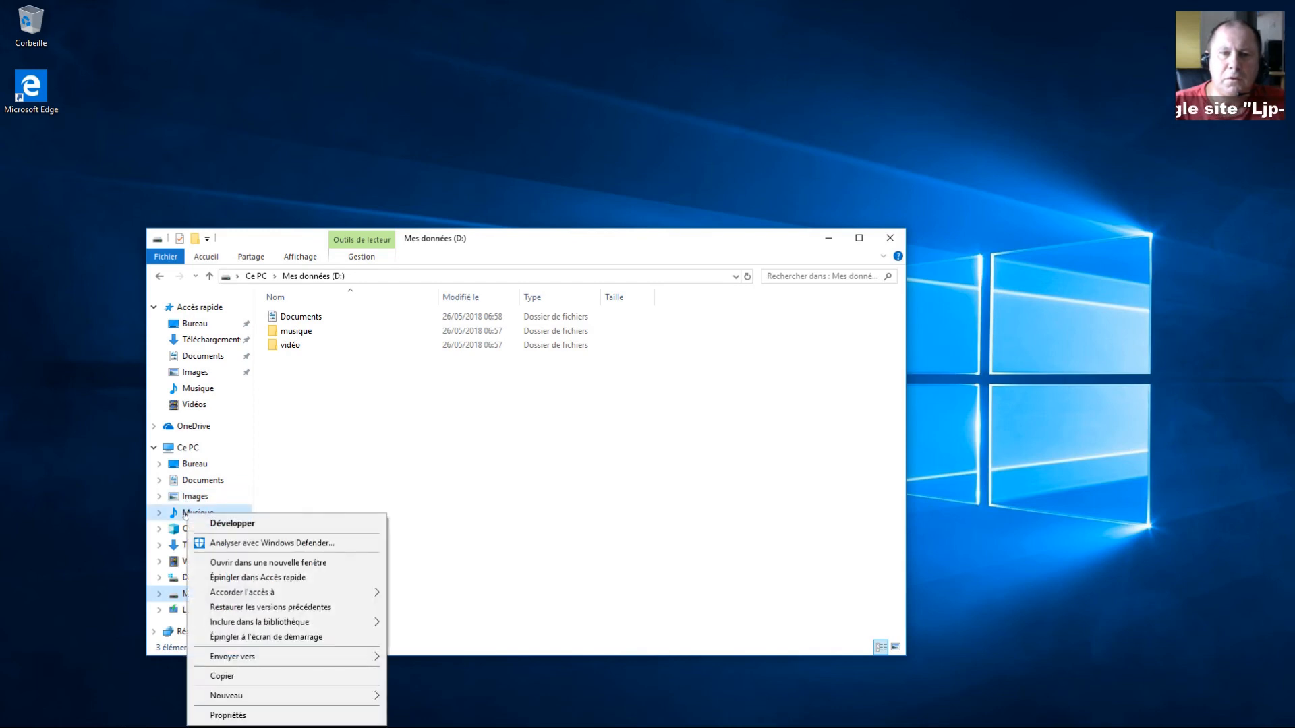
{"action": "left_click", "coordinate": [266, 717]}
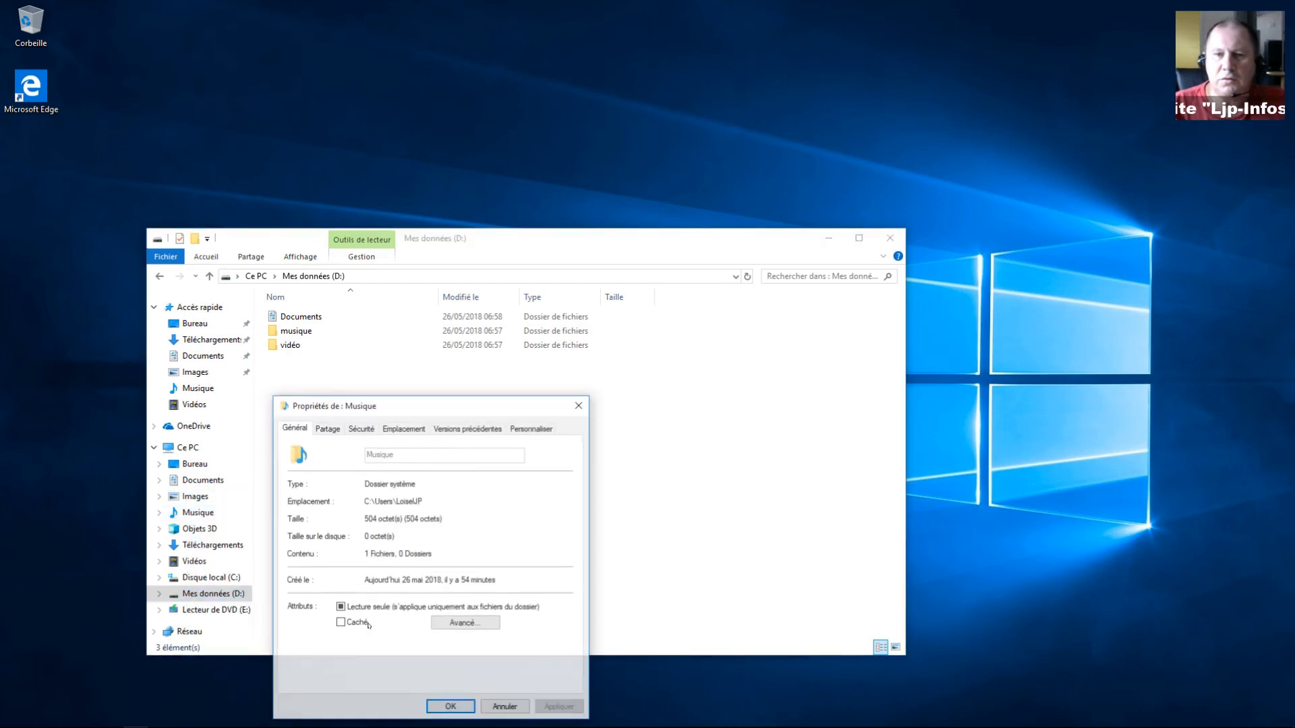
{"action": "left_click", "coordinate": [404, 428]}
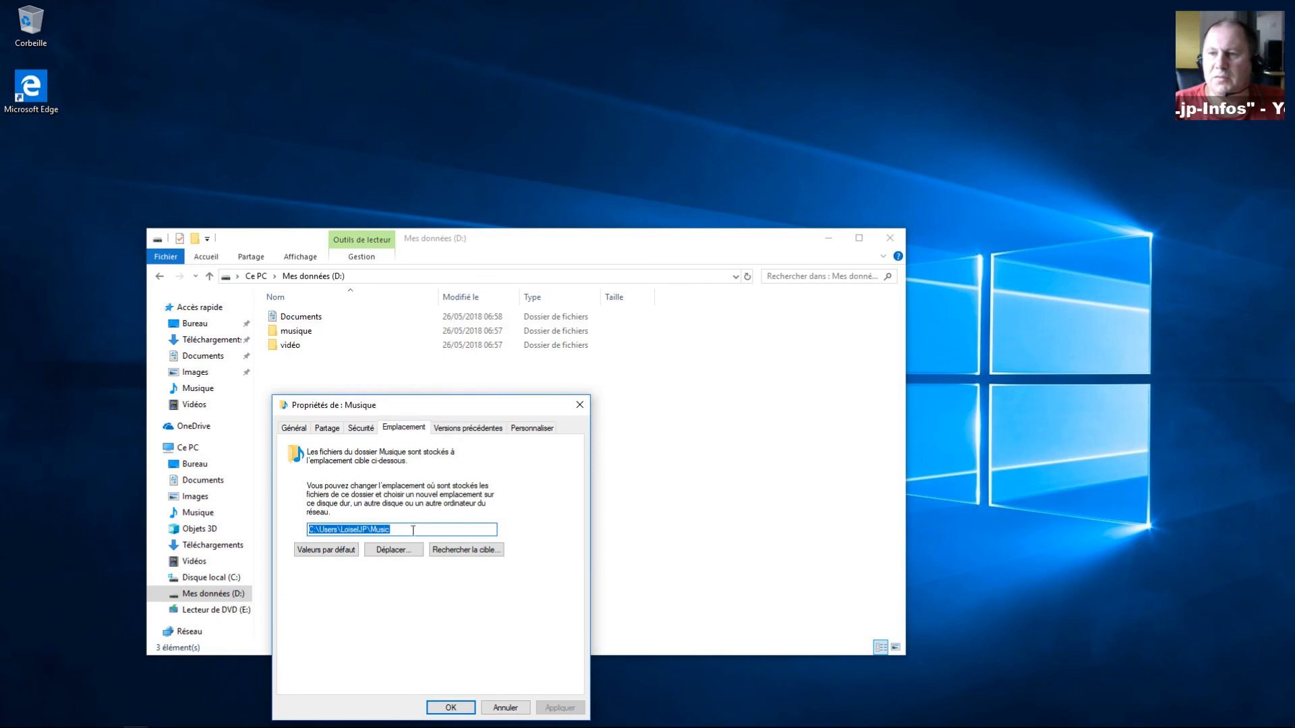
{"action": "left_click", "coordinate": [405, 550]}
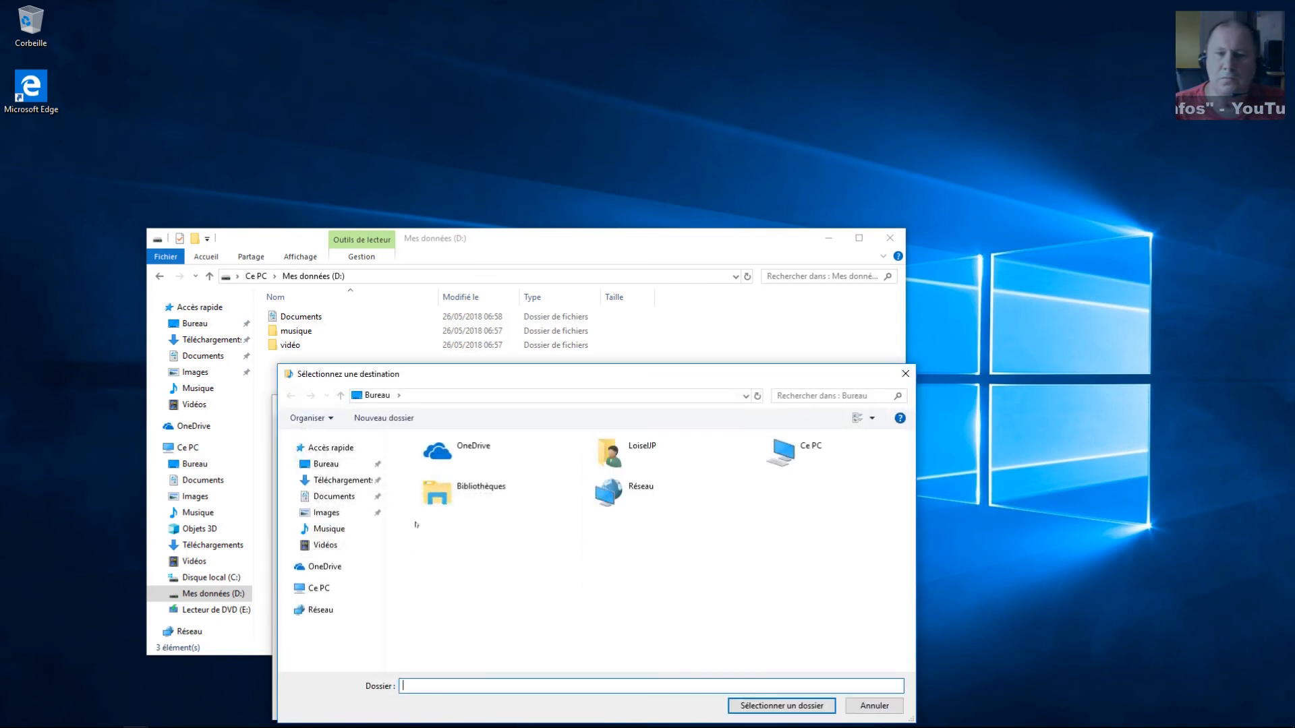
{"action": "left_click", "coordinate": [317, 588]}
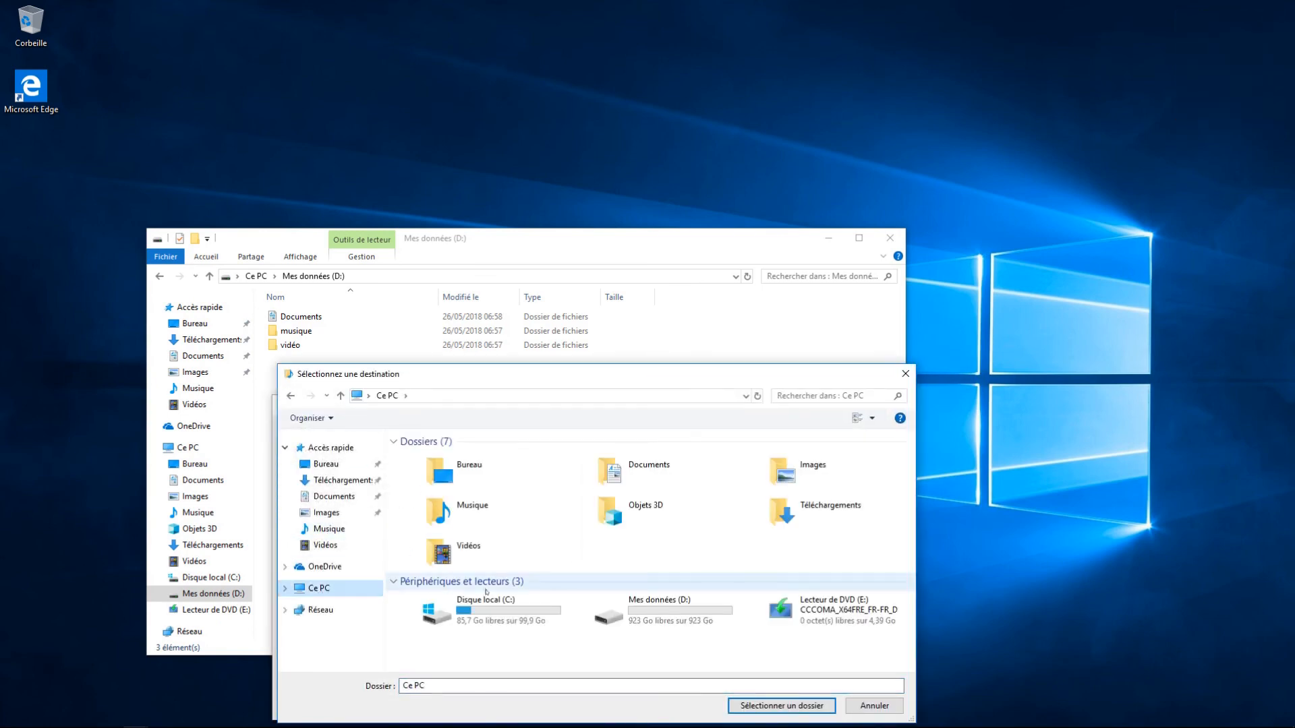
{"action": "double_click", "coordinate": [648, 611]}
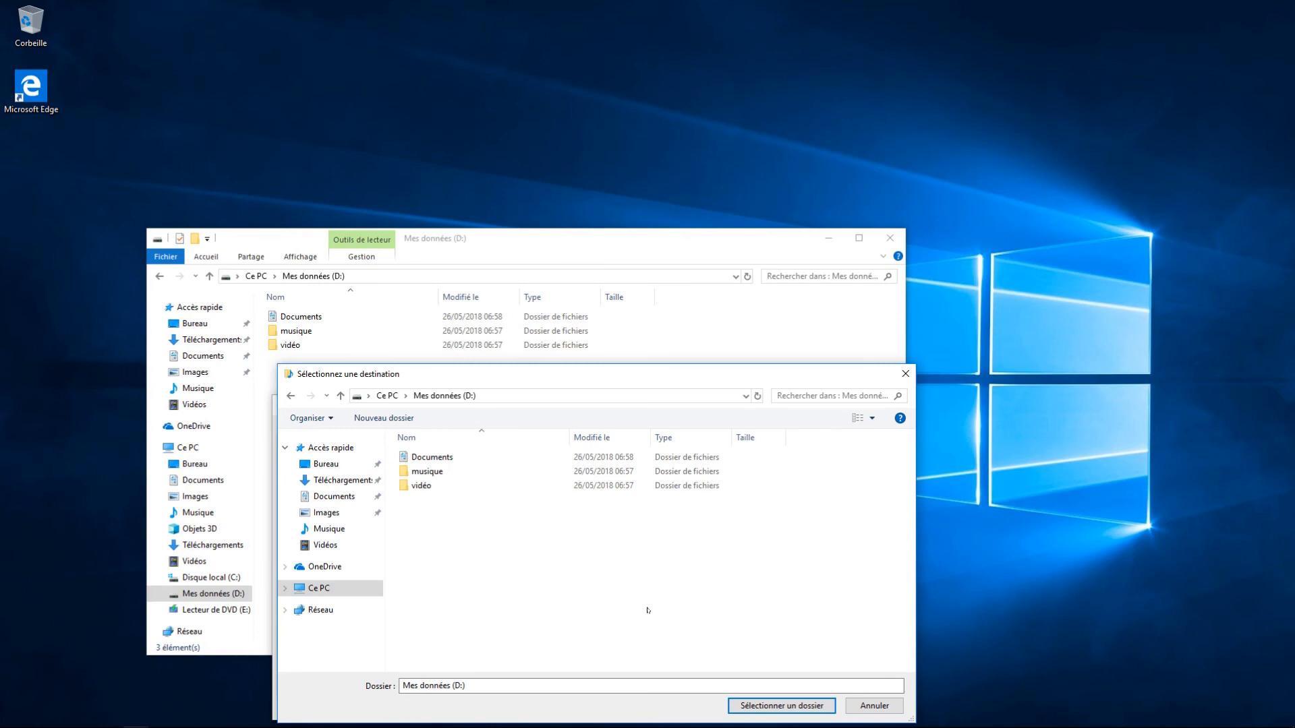
{"action": "double_click", "coordinate": [426, 474]}
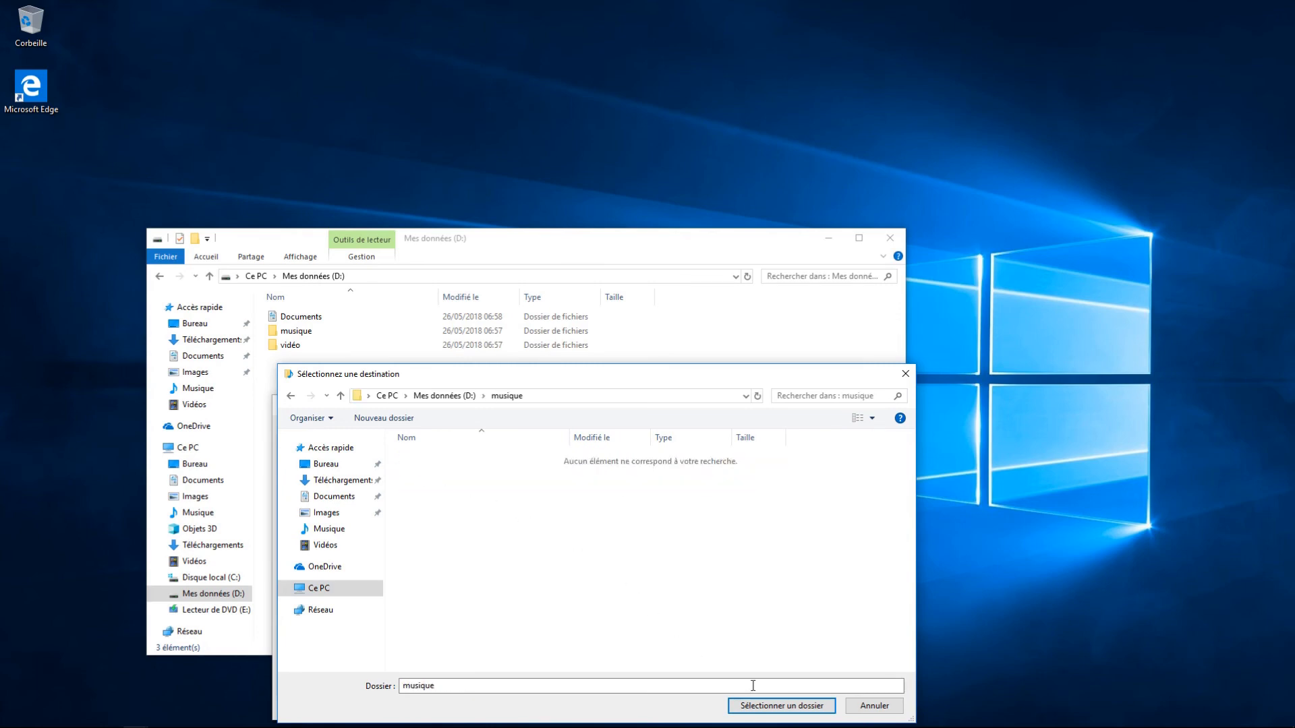
{"action": "left_click", "coordinate": [776, 706]}
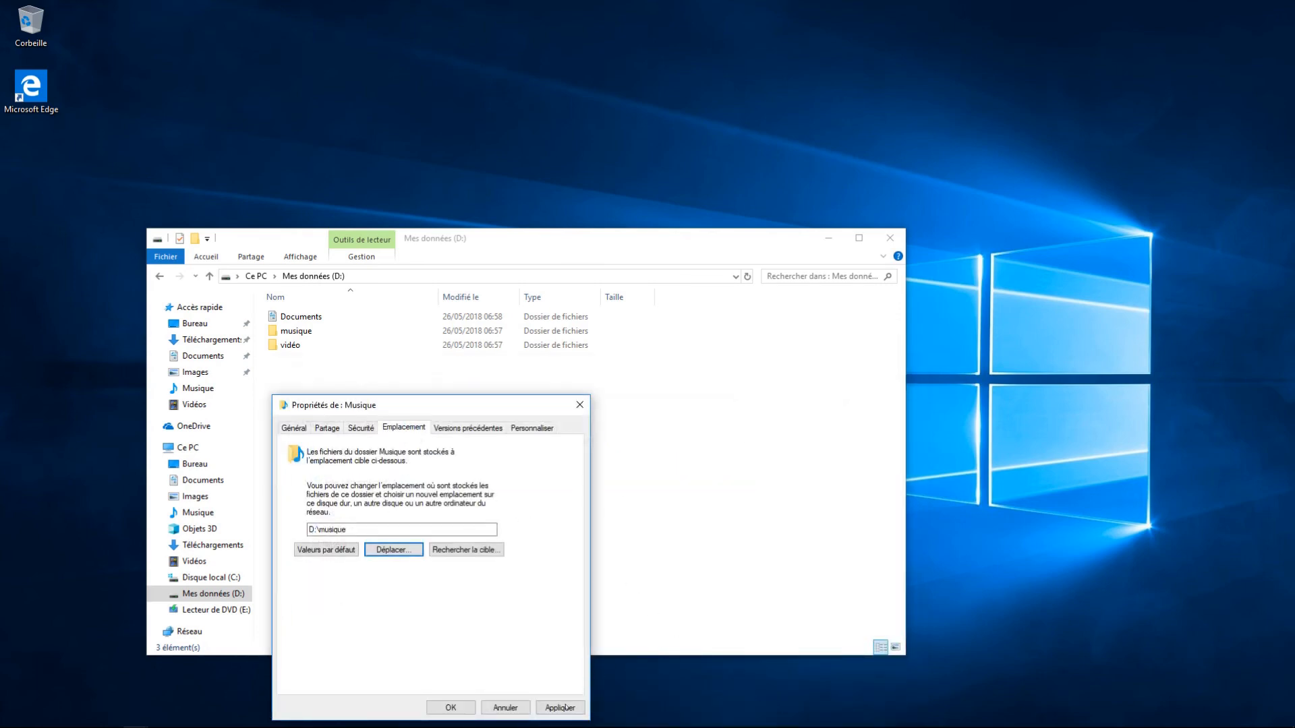
{"action": "left_click", "coordinate": [565, 707]}
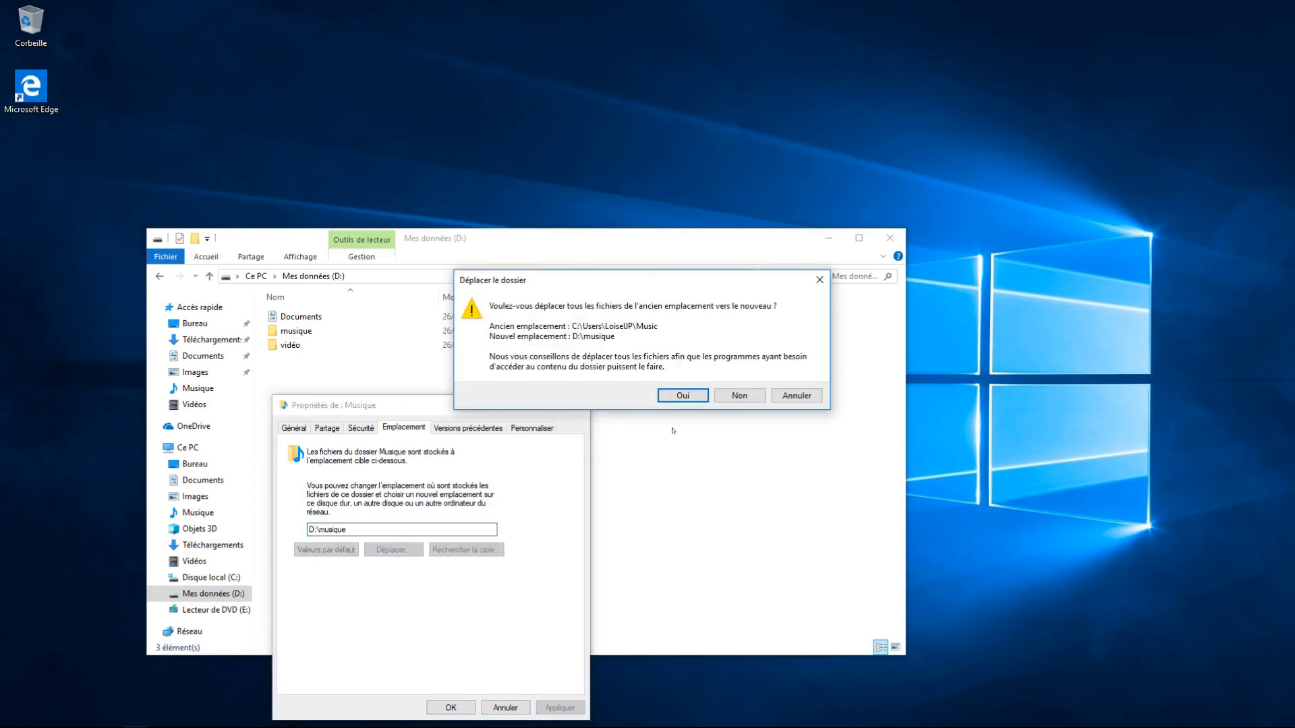
{"action": "left_click", "coordinate": [683, 395]}
{"action": "left_click", "coordinate": [450, 706]}
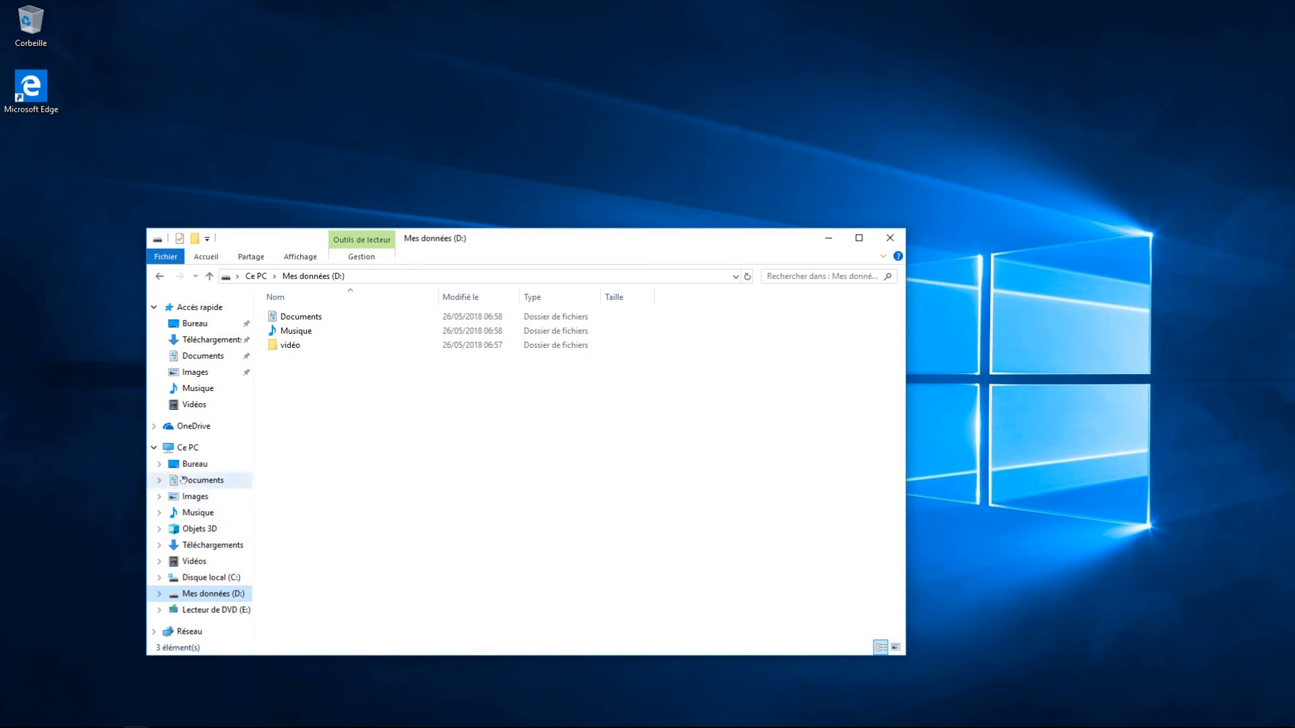
Step: Point the Vidéos folder to D:\vidéo and move its existing video files there
{"action": "right_click", "coordinate": [192, 562]}
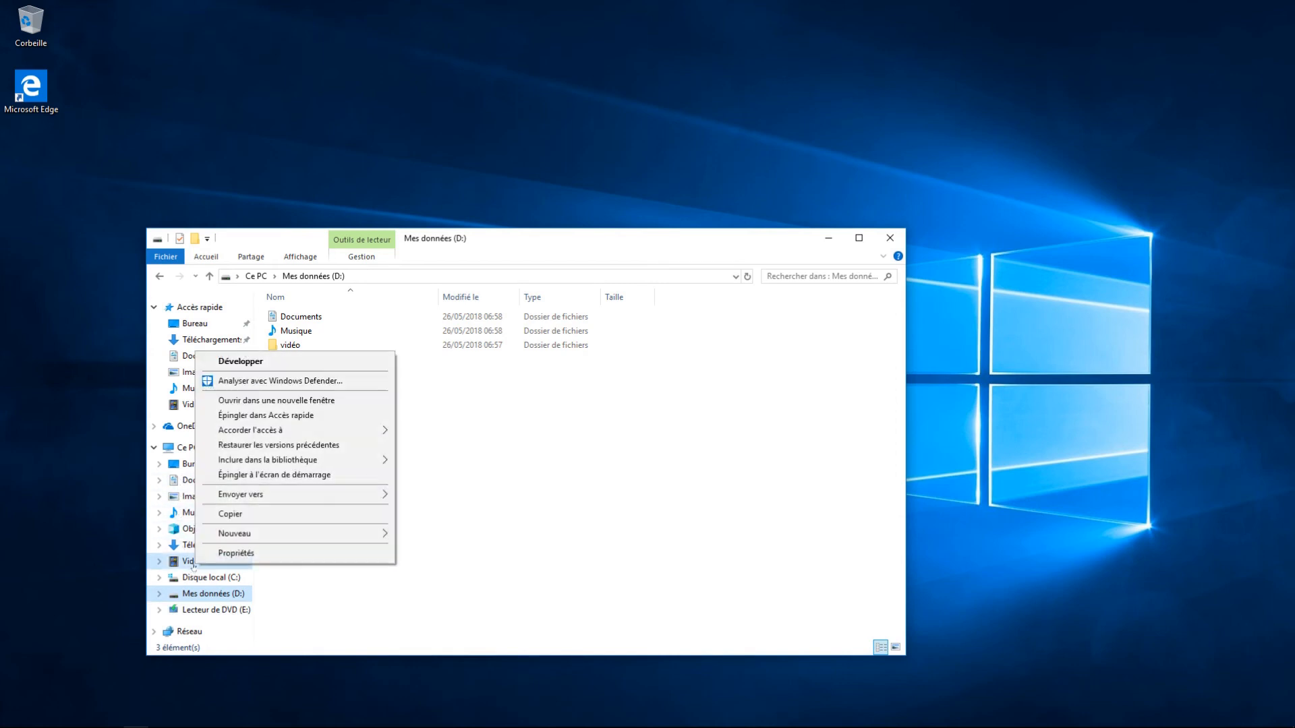
{"action": "left_click", "coordinate": [263, 552]}
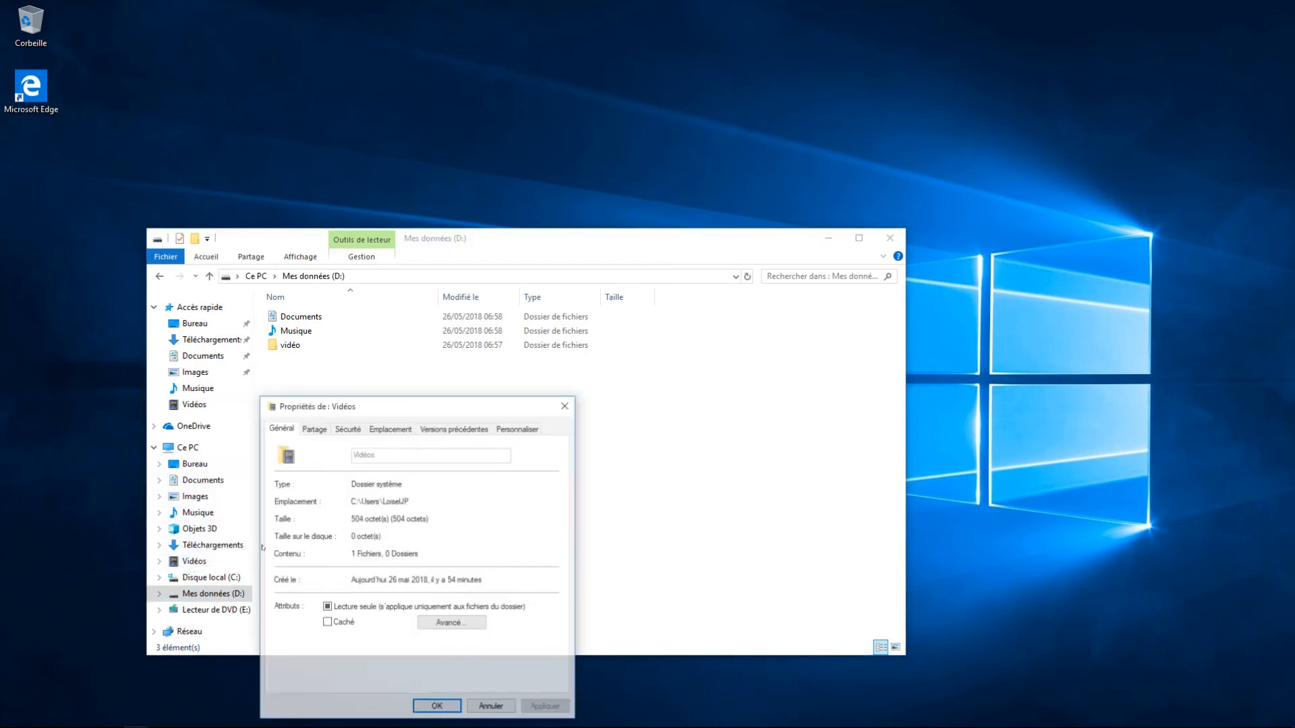
{"action": "left_click", "coordinate": [395, 428]}
{"action": "left_click", "coordinate": [380, 550]}
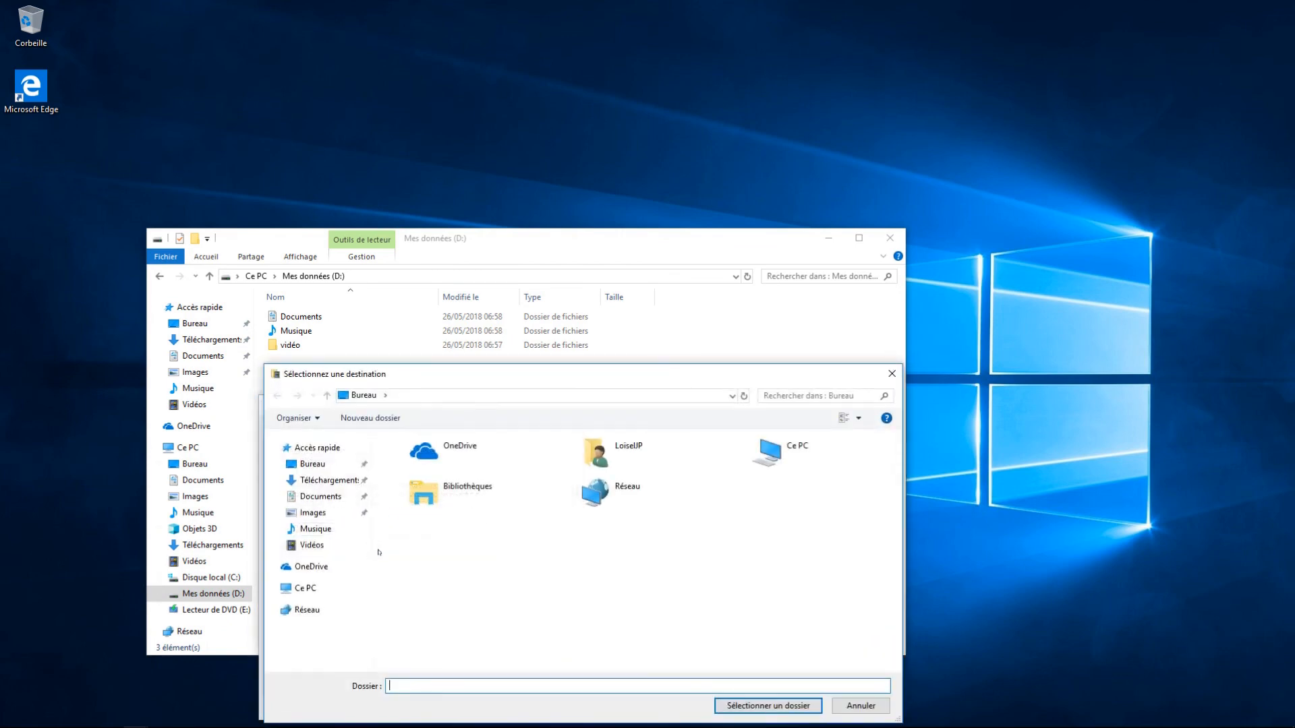
{"action": "left_click", "coordinate": [304, 588]}
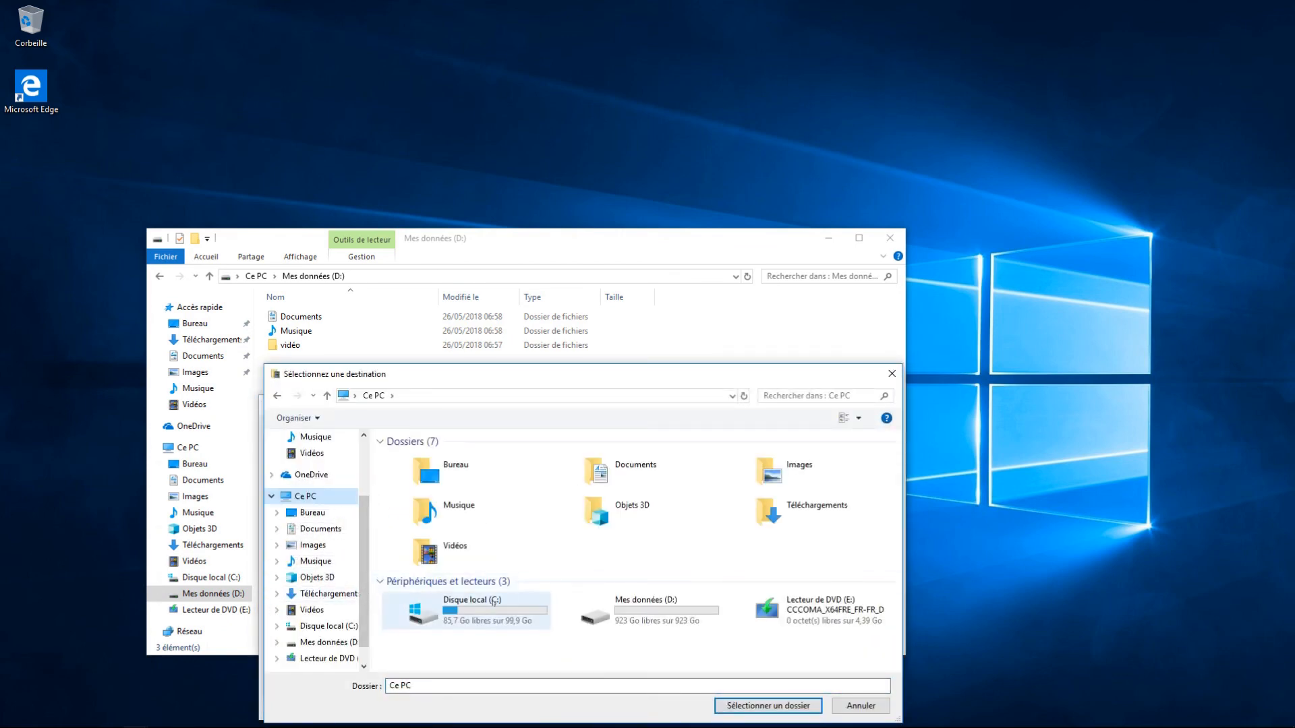
{"action": "left_click", "coordinate": [634, 605]}
{"action": "double_click", "coordinate": [634, 605]}
{"action": "double_click", "coordinate": [415, 487]}
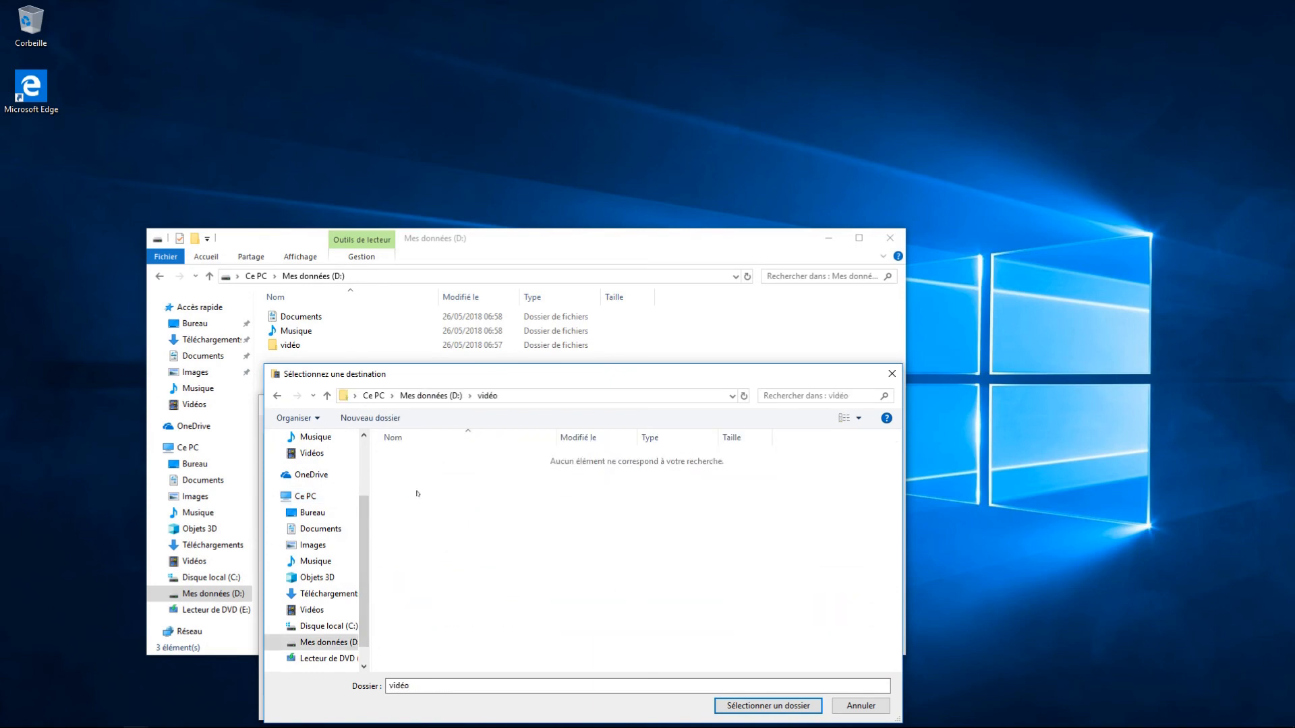
{"action": "left_click", "coordinate": [721, 705]}
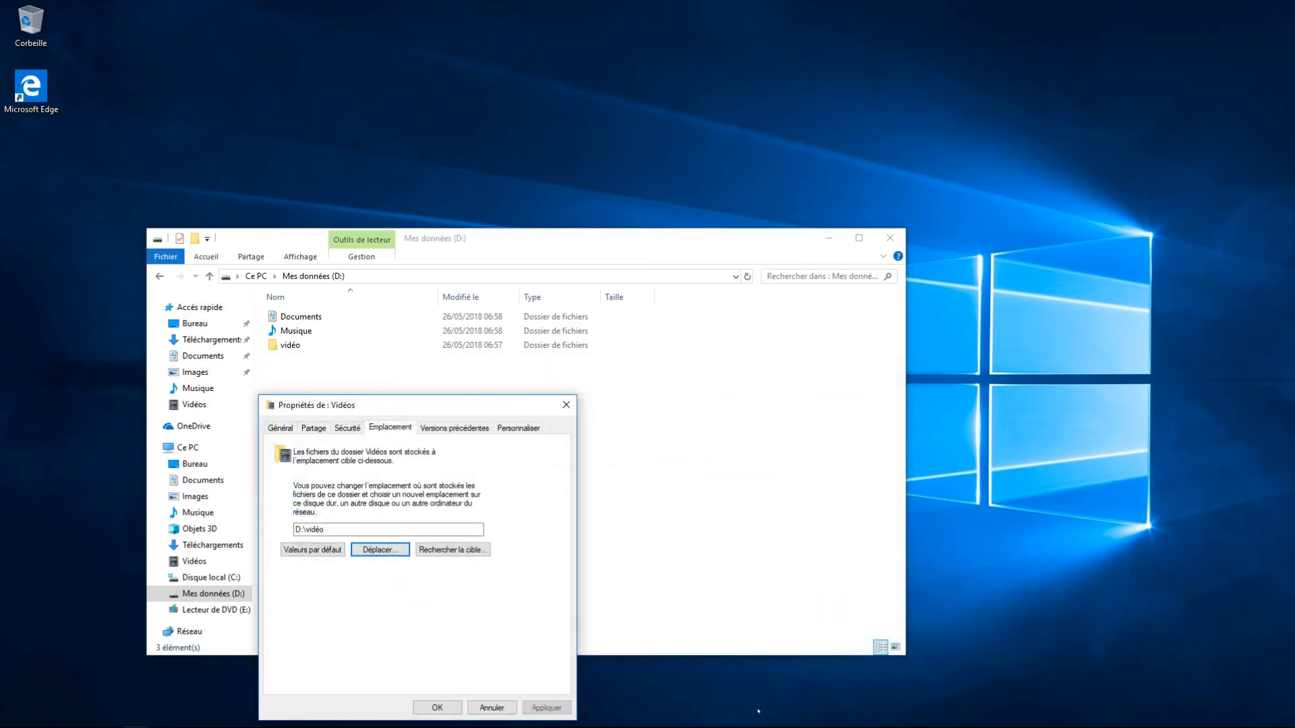
{"action": "left_click", "coordinate": [435, 707]}
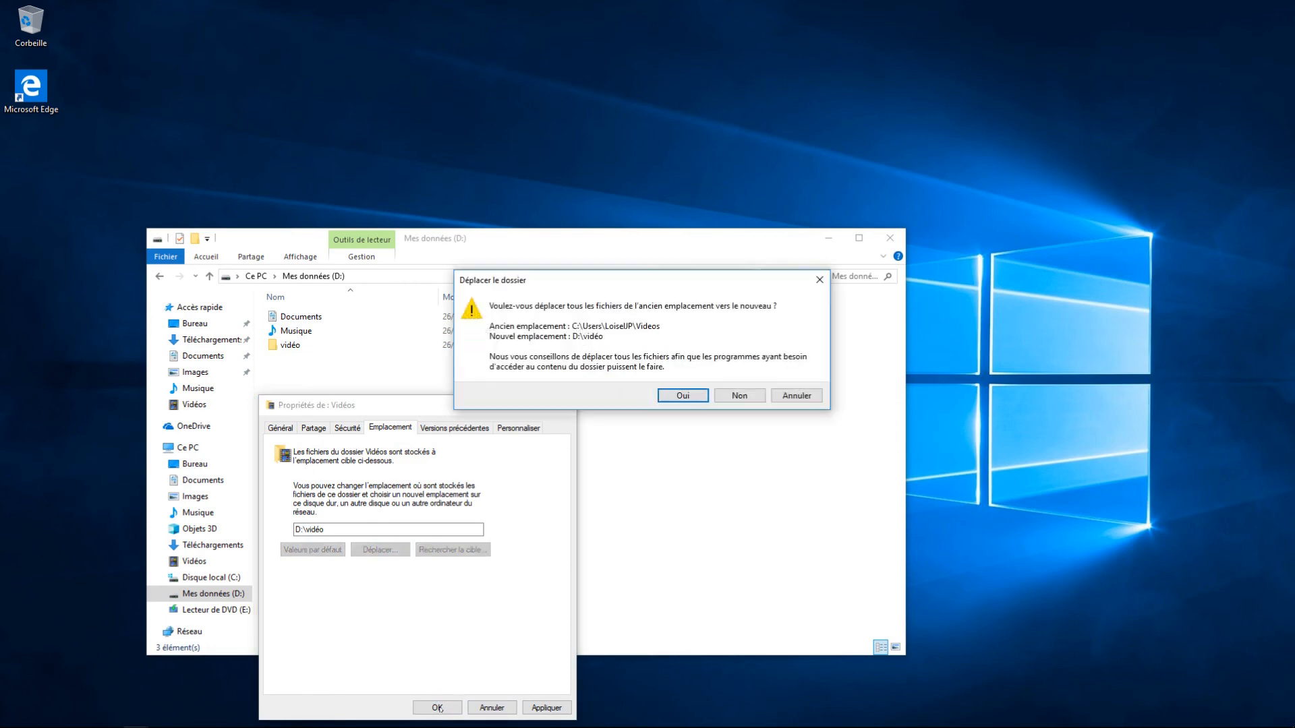
{"action": "left_click", "coordinate": [683, 396]}
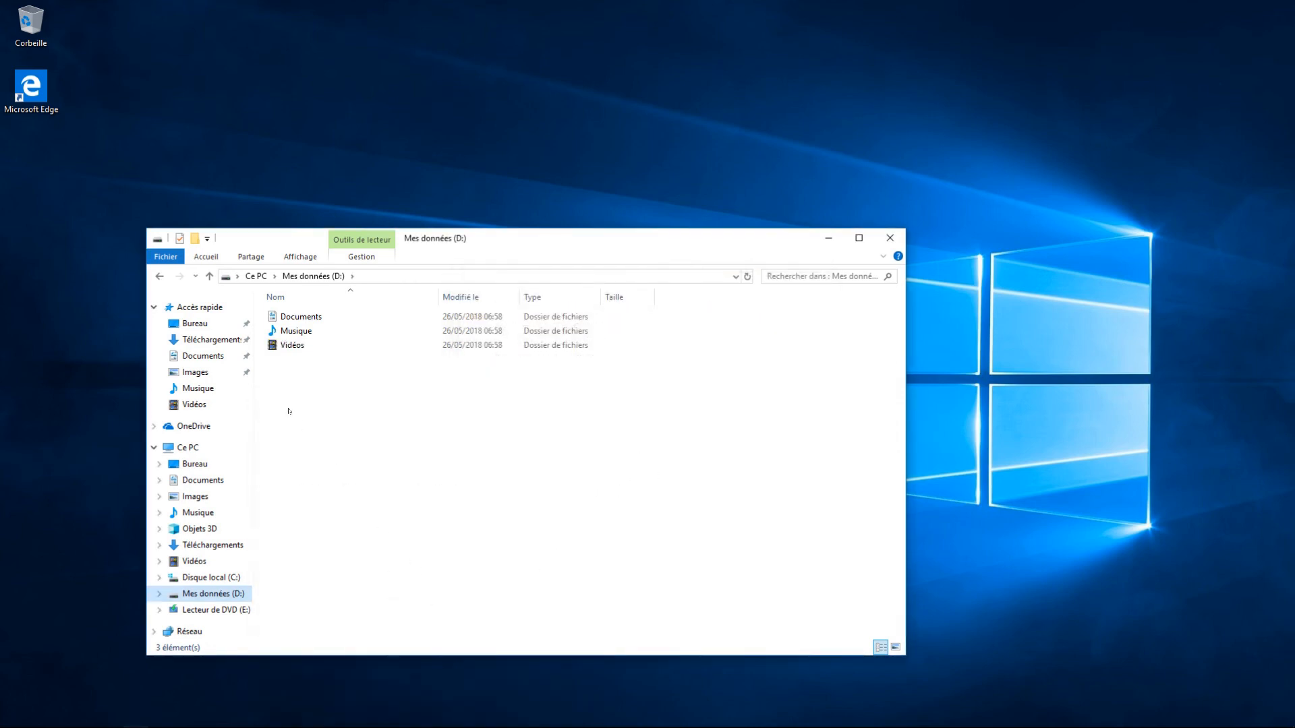
Step: Create an empty text file named essai in Documents, then open Mes données (D:)
{"action": "left_click_drag", "start_coordinate": [460, 239], "coordinate": [611, 238]}
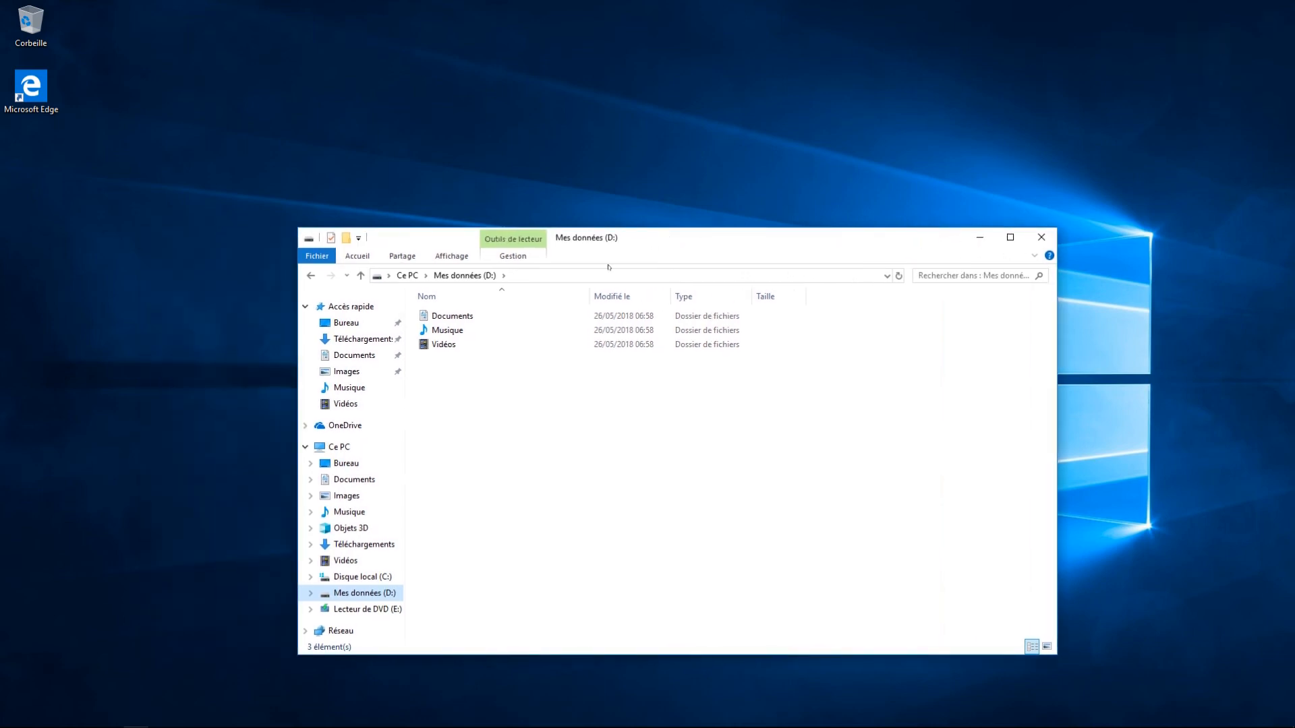
{"action": "left_click", "coordinate": [408, 275]}
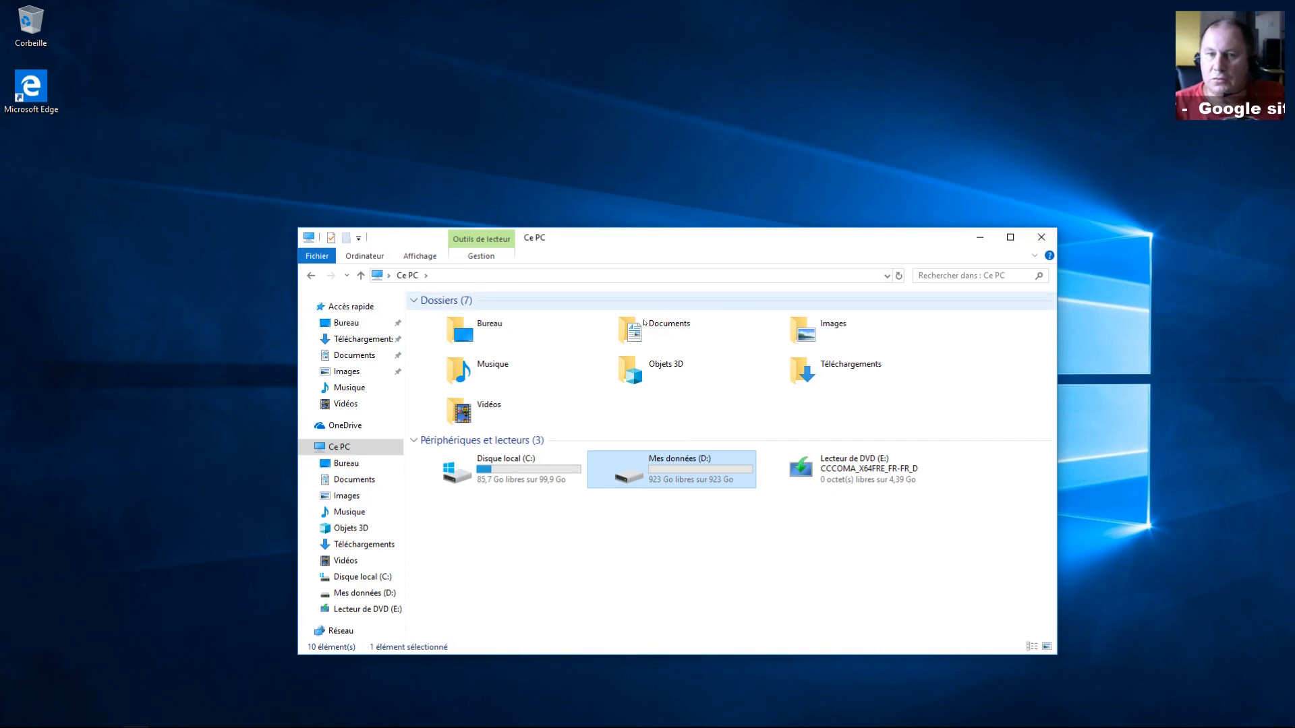
{"action": "double_click", "coordinate": [645, 325]}
{"action": "right_click", "coordinate": [556, 382]}
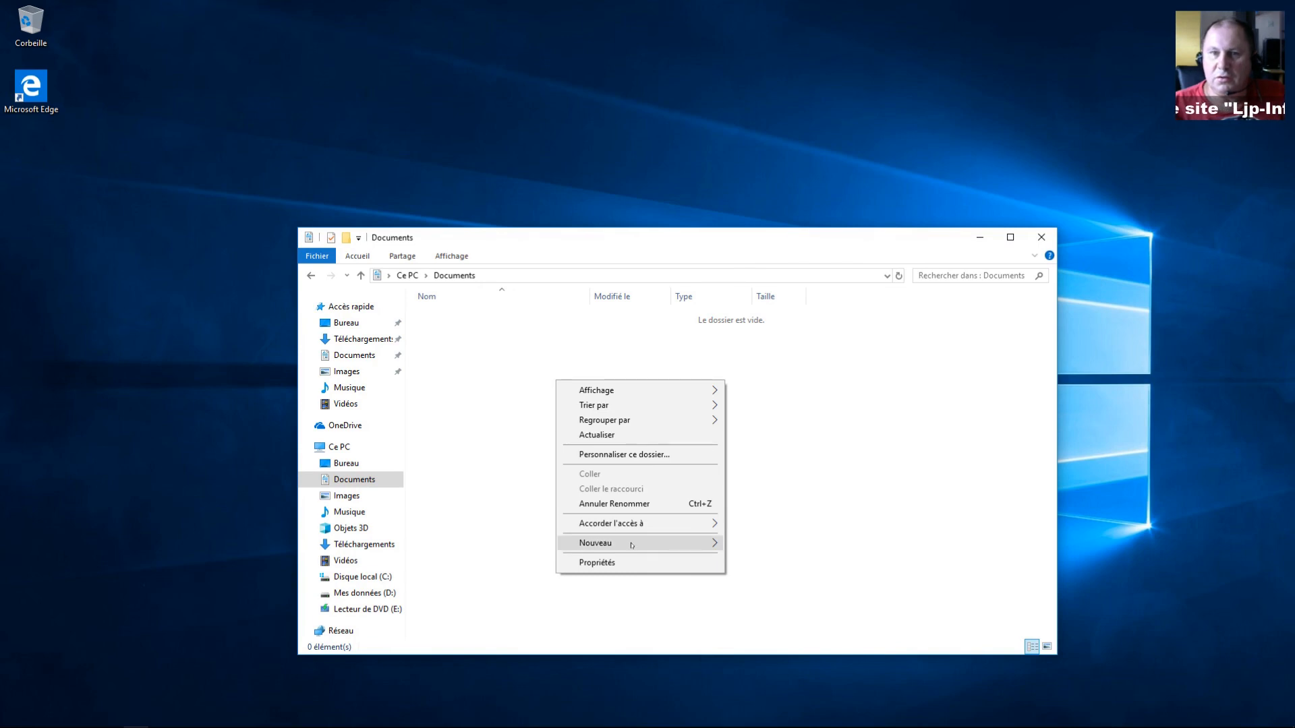
{"action": "mouse_move", "coordinate": [629, 543]}
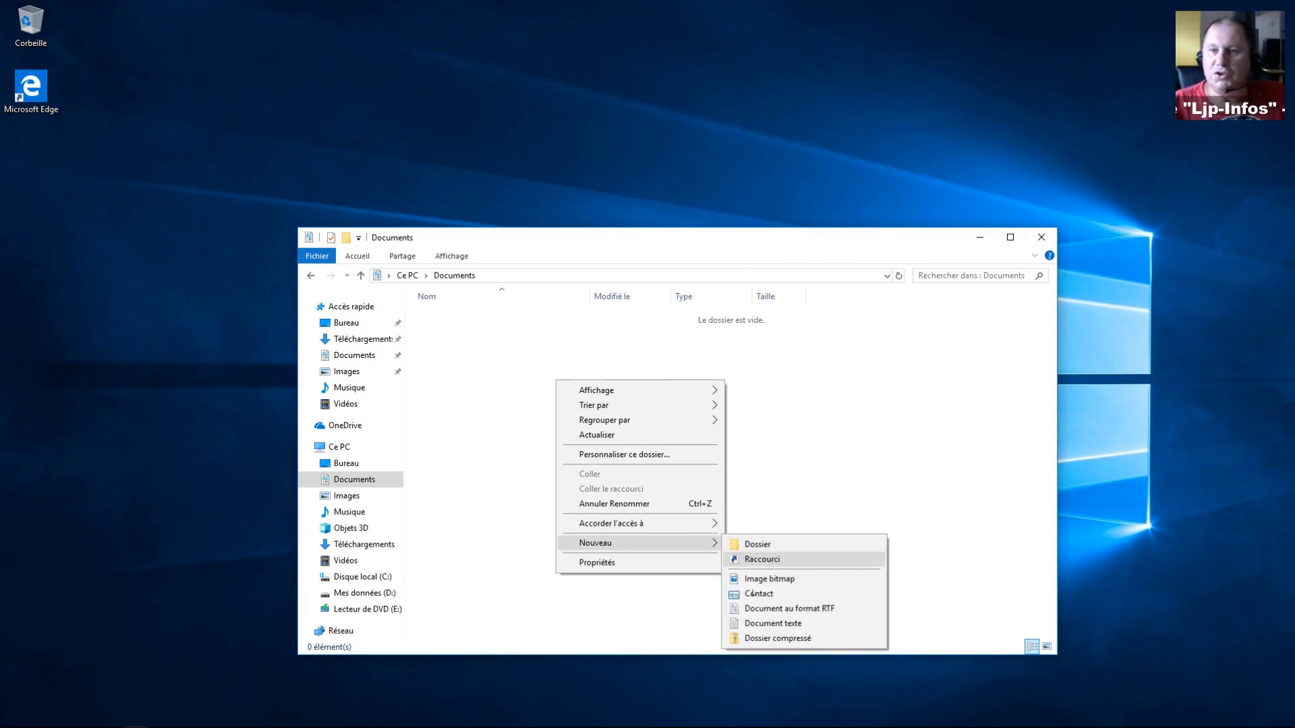
{"action": "left_click", "coordinate": [769, 624]}
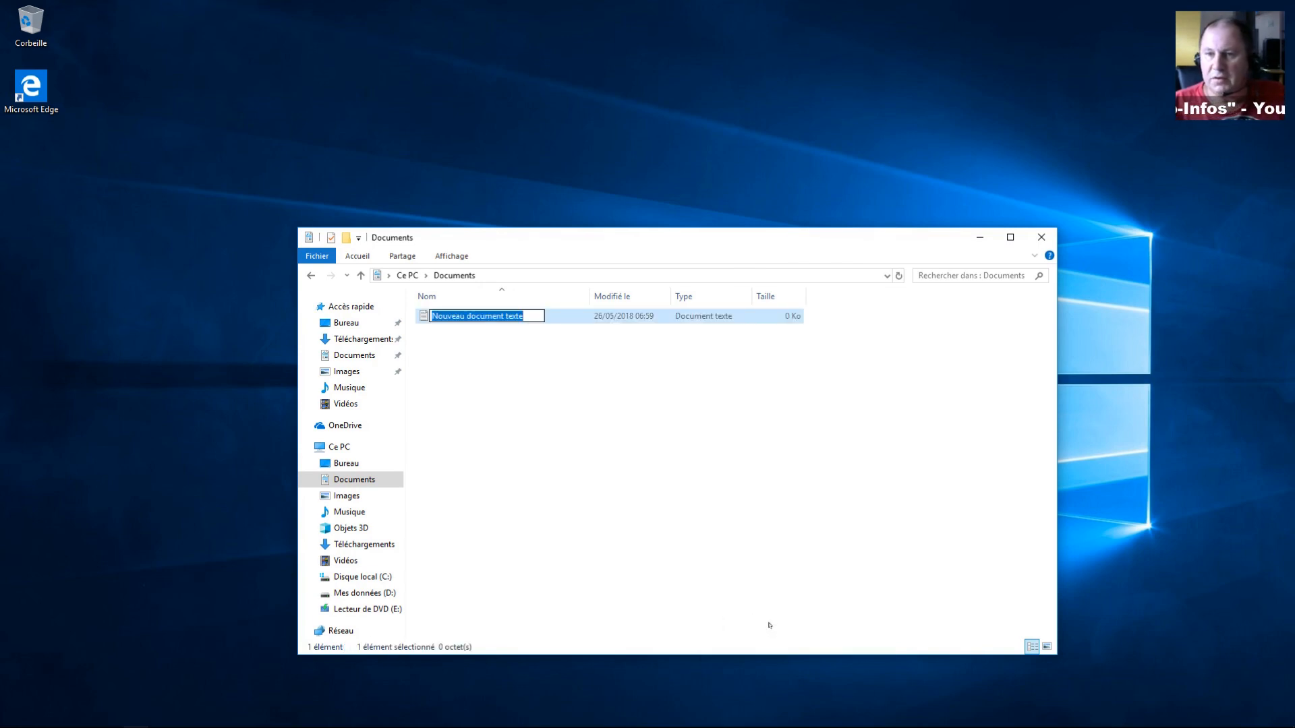
{"action": "type", "text": "essai"}
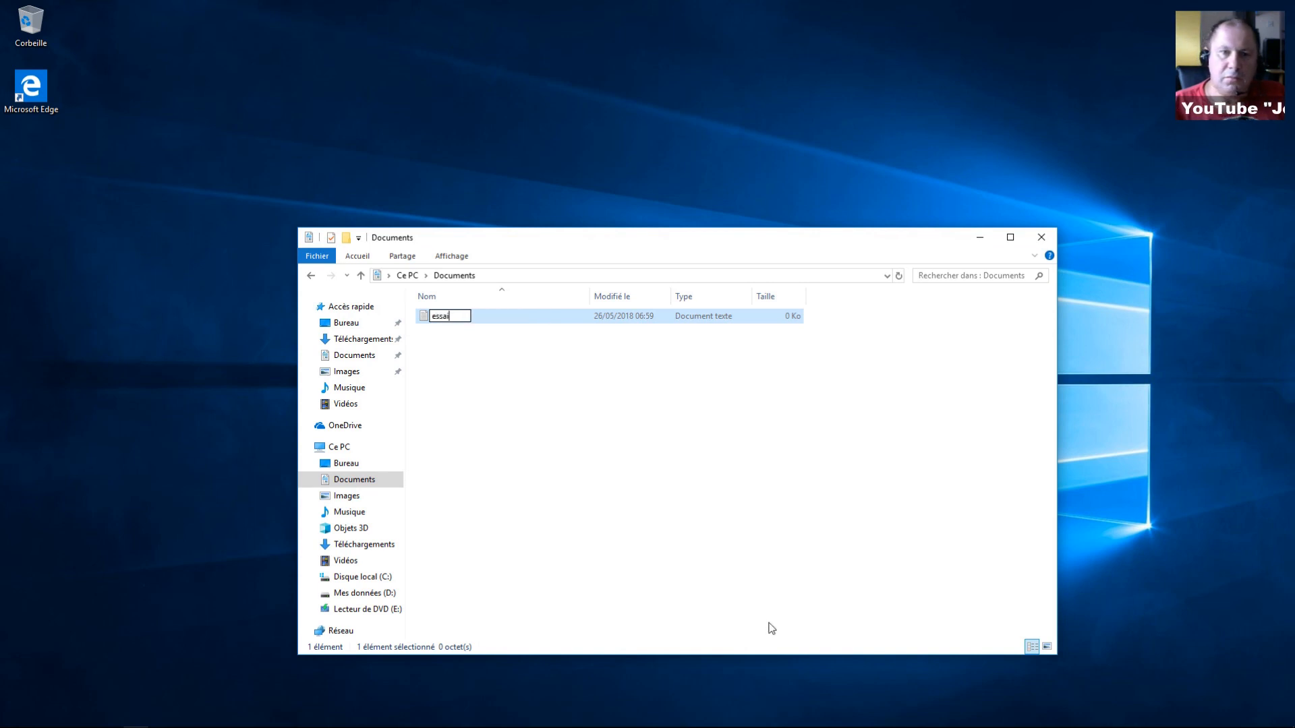
{"action": "key", "text": "Return"}
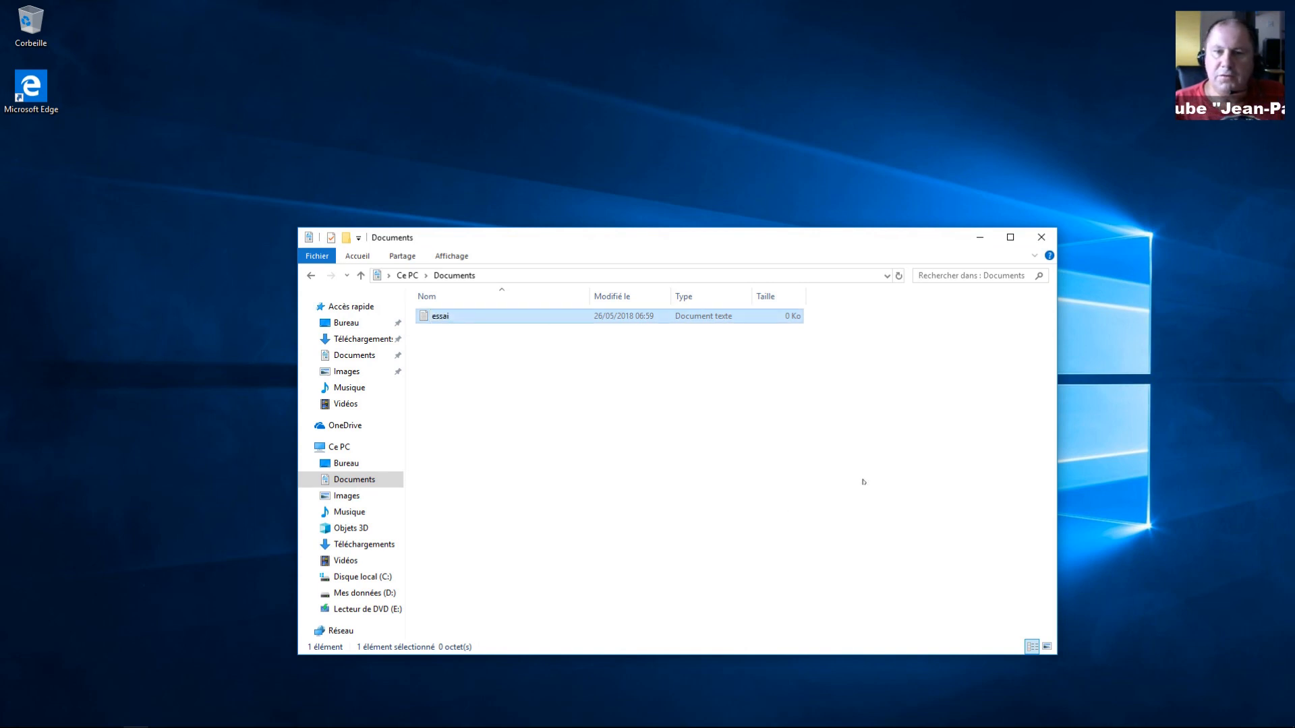
{"action": "left_click", "coordinate": [353, 594]}
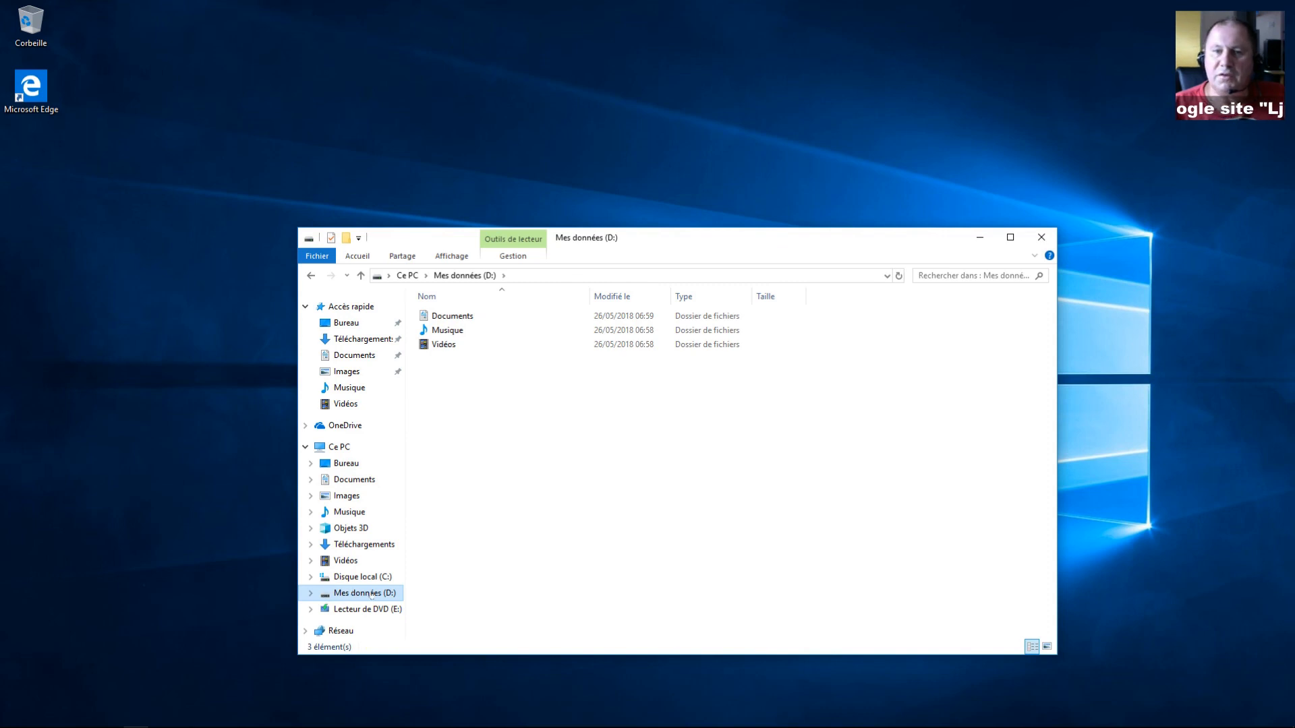
Step: Open the essai file from D:\Documents in Notepad to verify it, then close Notepad and Explorer
{"action": "double_click", "coordinate": [449, 316]}
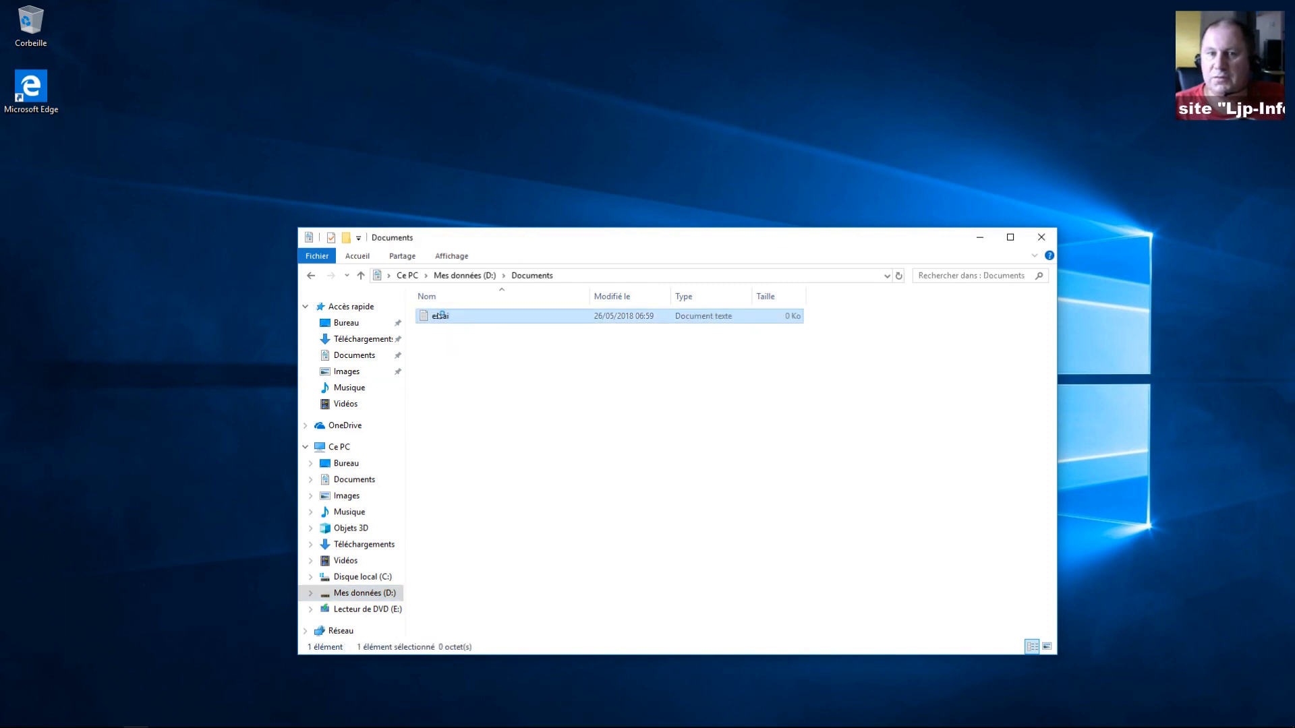
{"action": "double_click", "coordinate": [438, 318]}
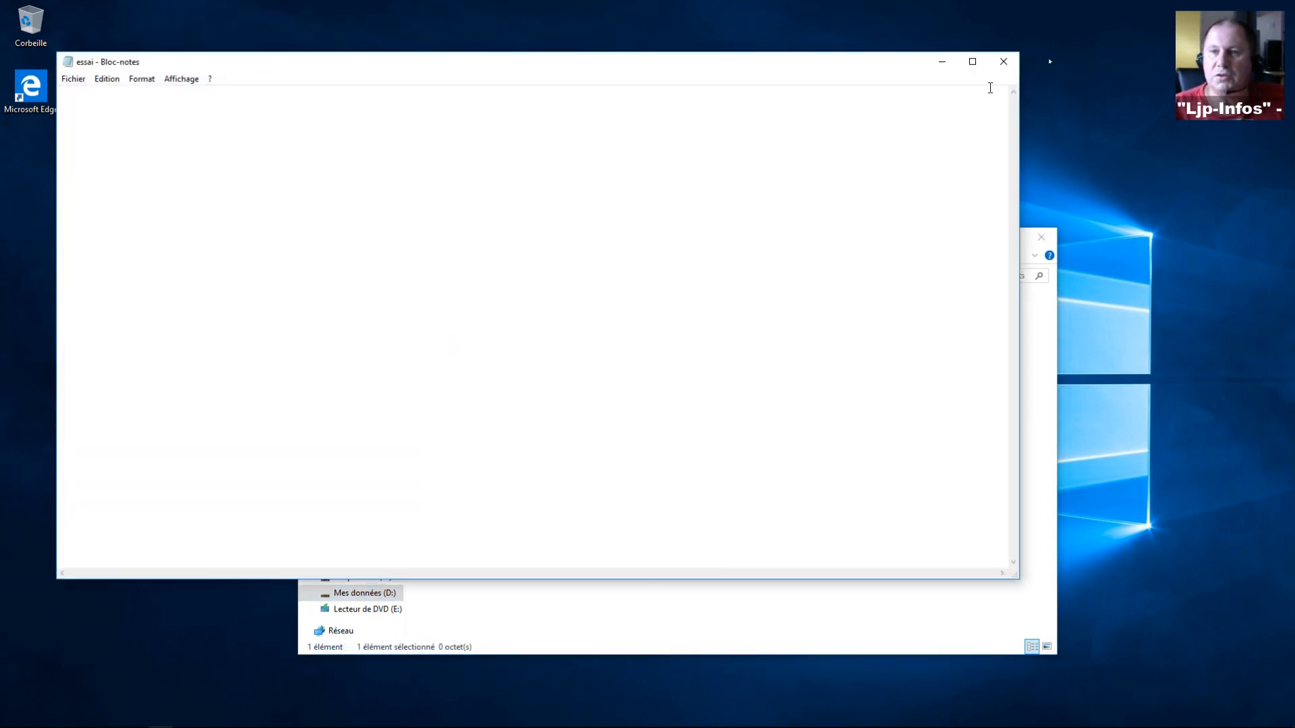
{"action": "left_click", "coordinate": [1004, 61]}
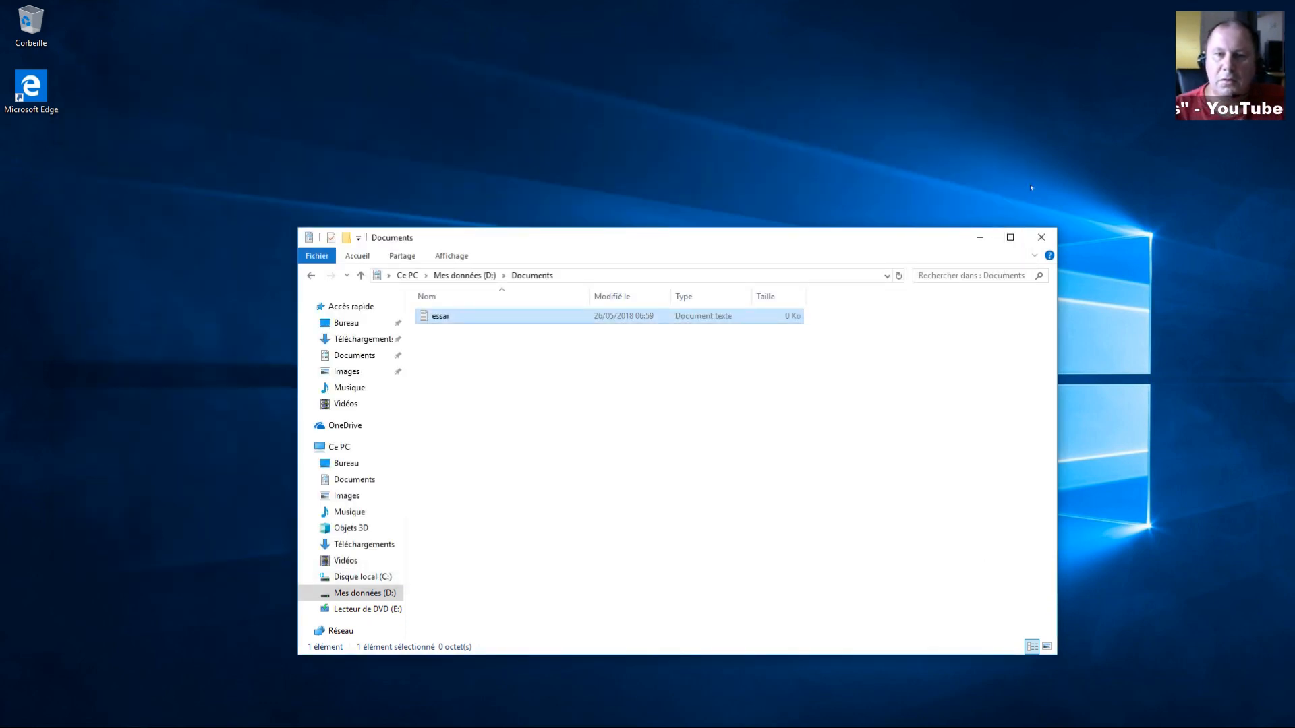
{"action": "left_click", "coordinate": [1042, 237]}
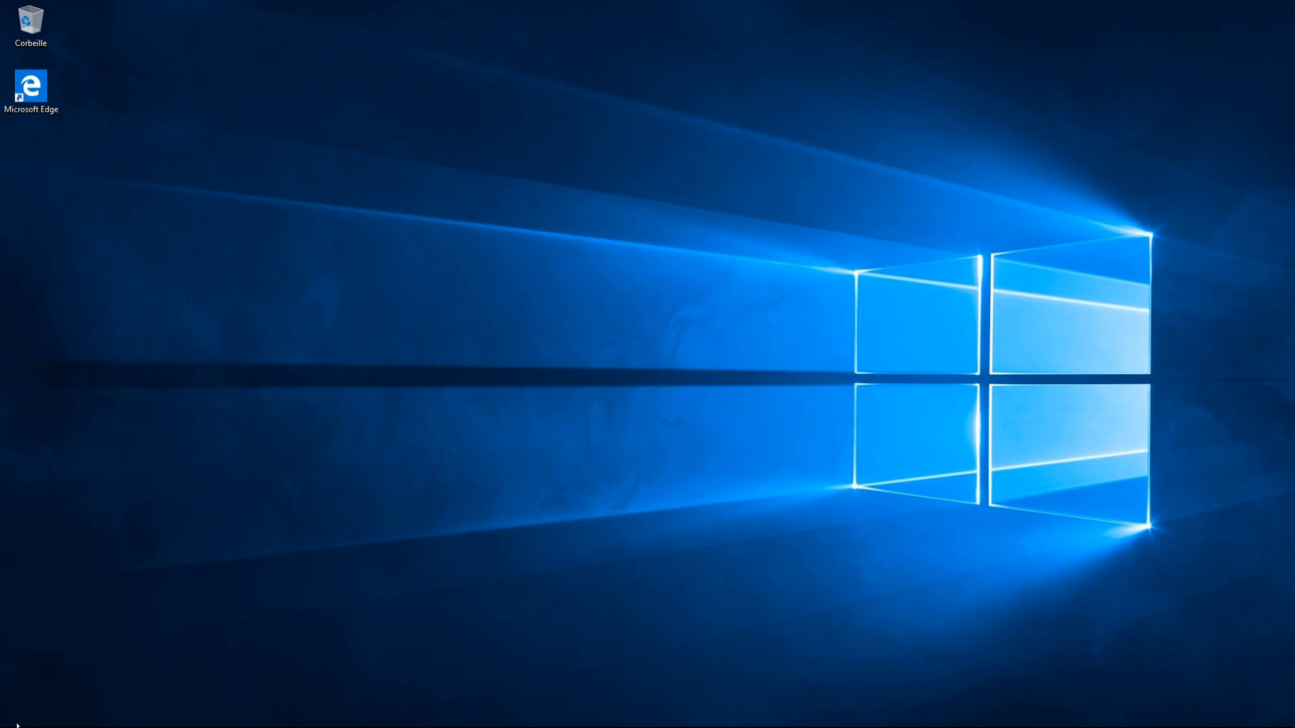
Step: Shut down Windows 10 with Arrêter from the Start menu's power options
{"action": "mouse_move", "coordinate": [11, 724]}
{"action": "left_click", "coordinate": [12, 721]}
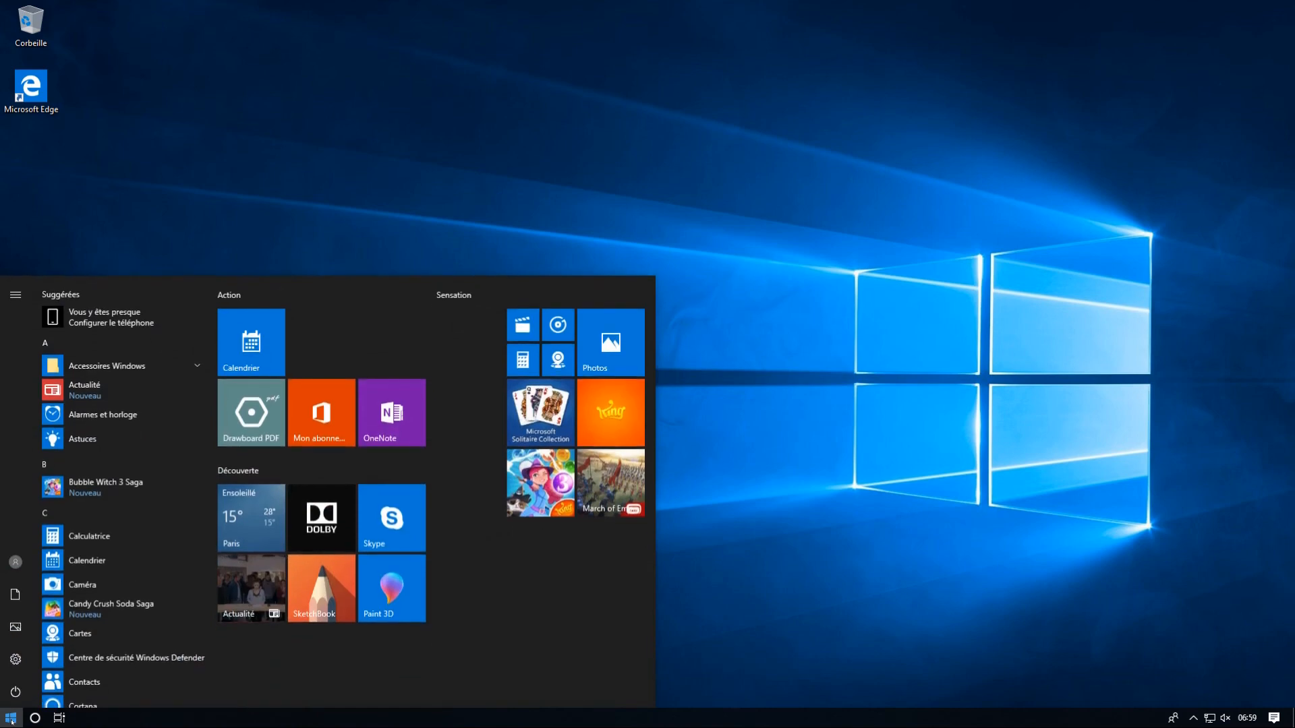
{"action": "left_click", "coordinate": [14, 694]}
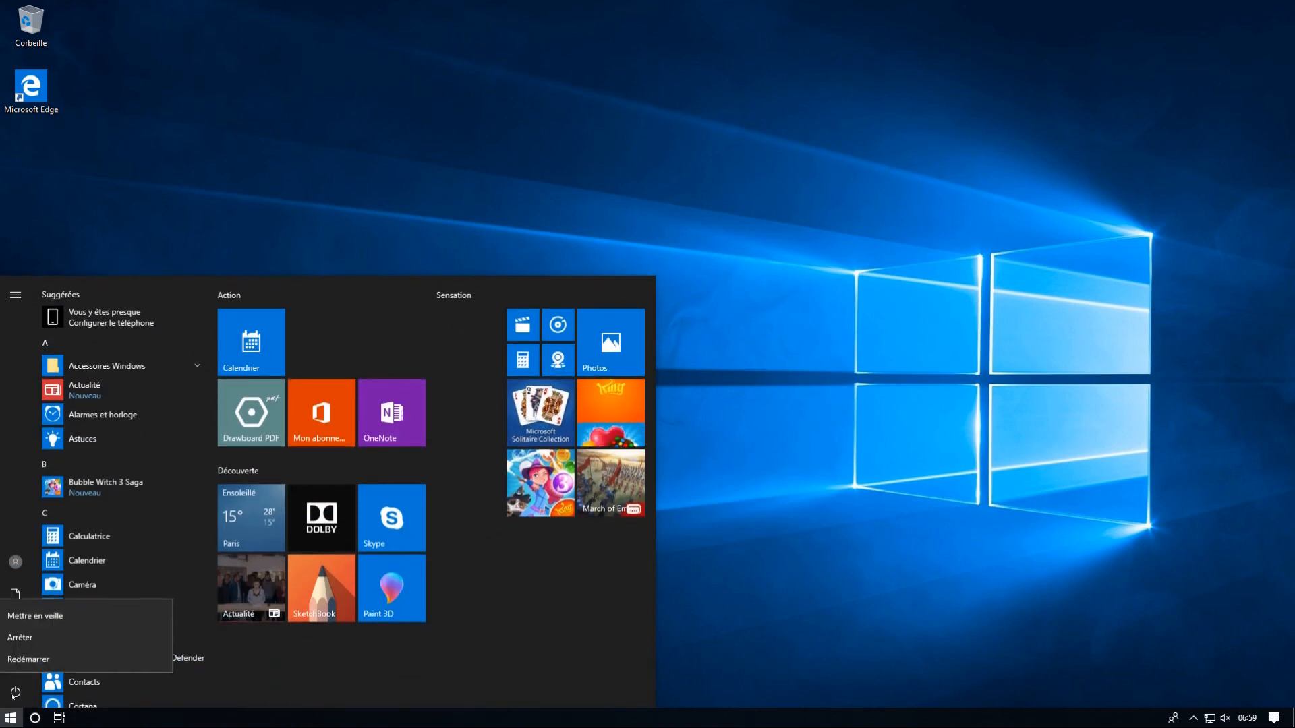
{"action": "left_click", "coordinate": [21, 635]}
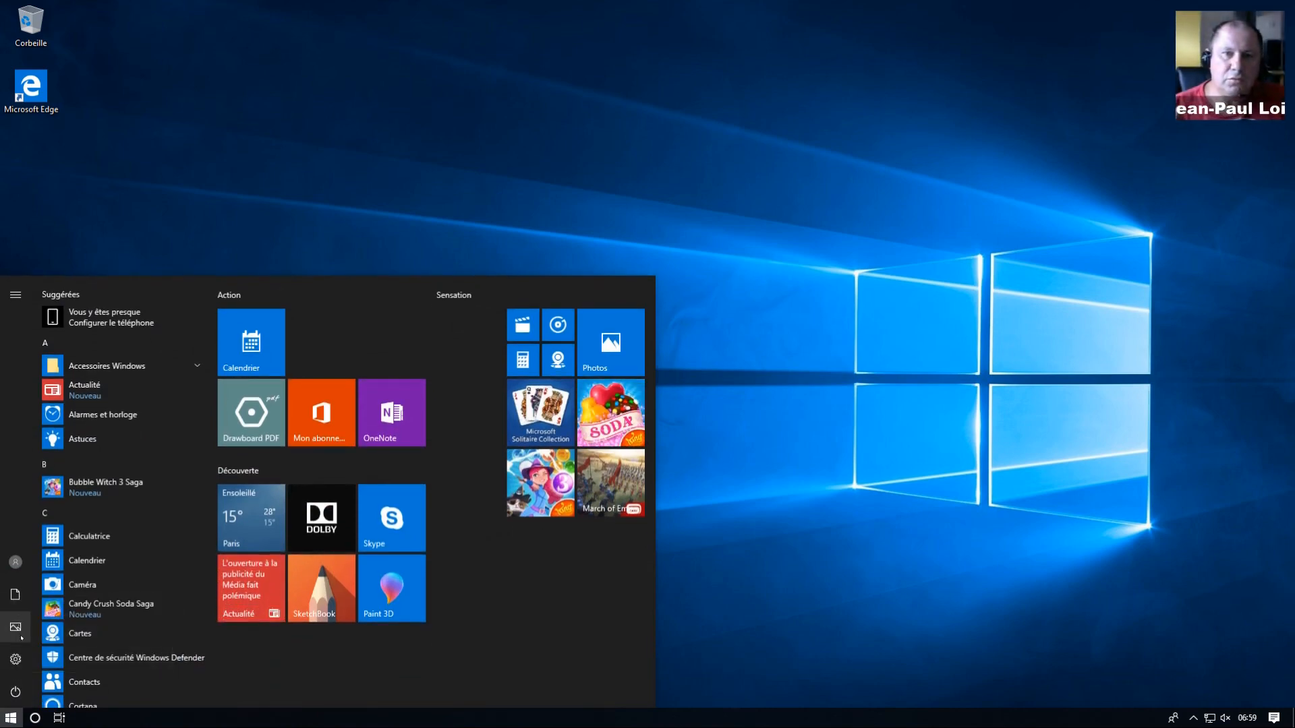